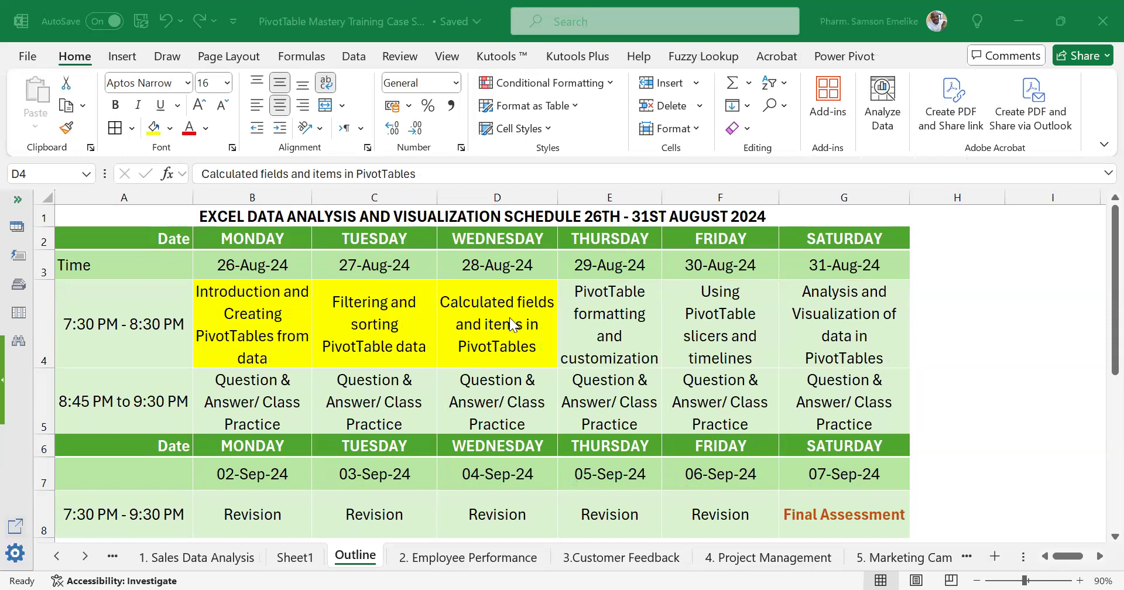
Open the 4. Project Management worksheet.
click(484, 326)
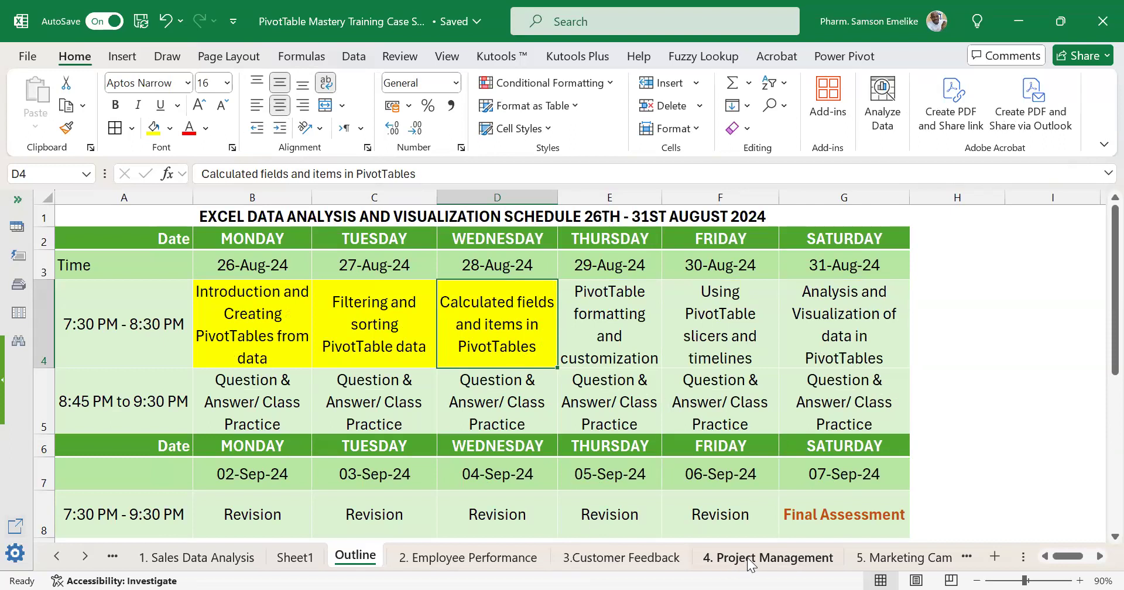
click(808, 560)
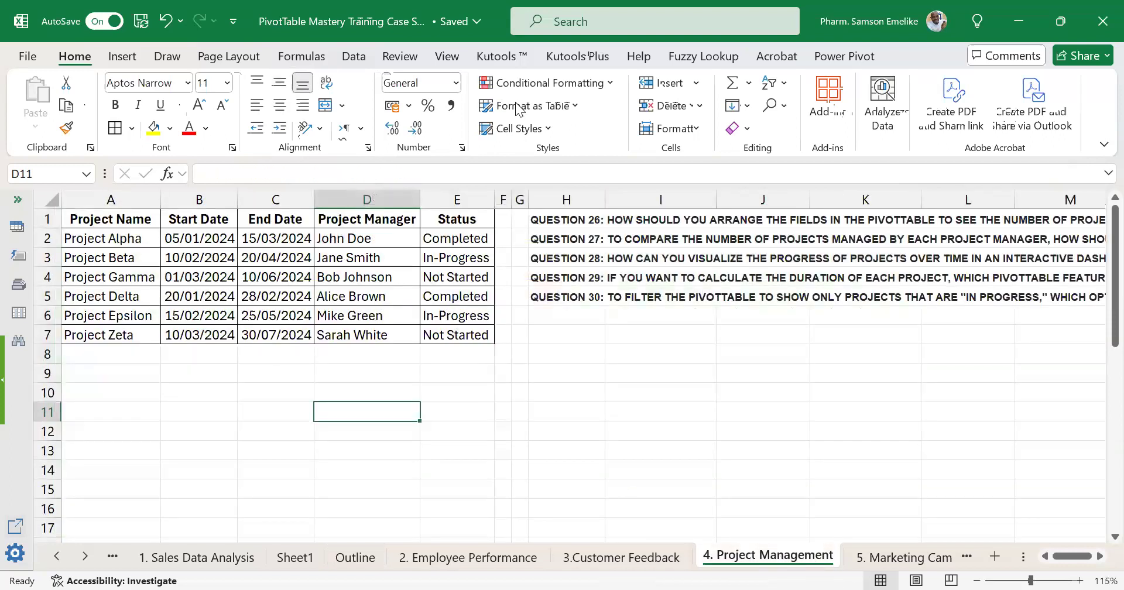
key(alt+Tab)
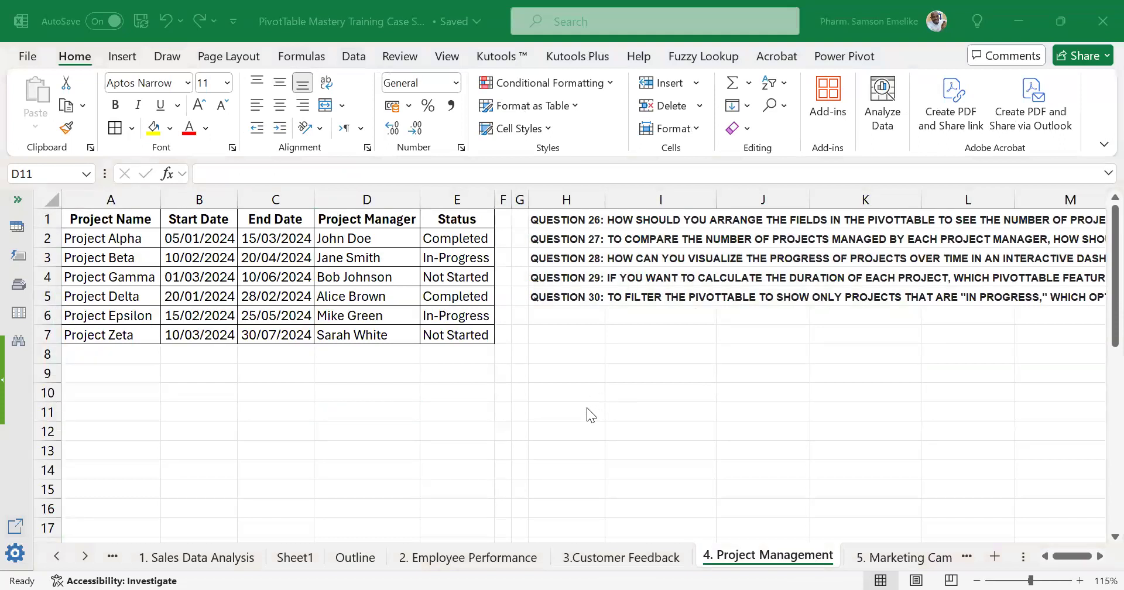
key(alt+Tab)
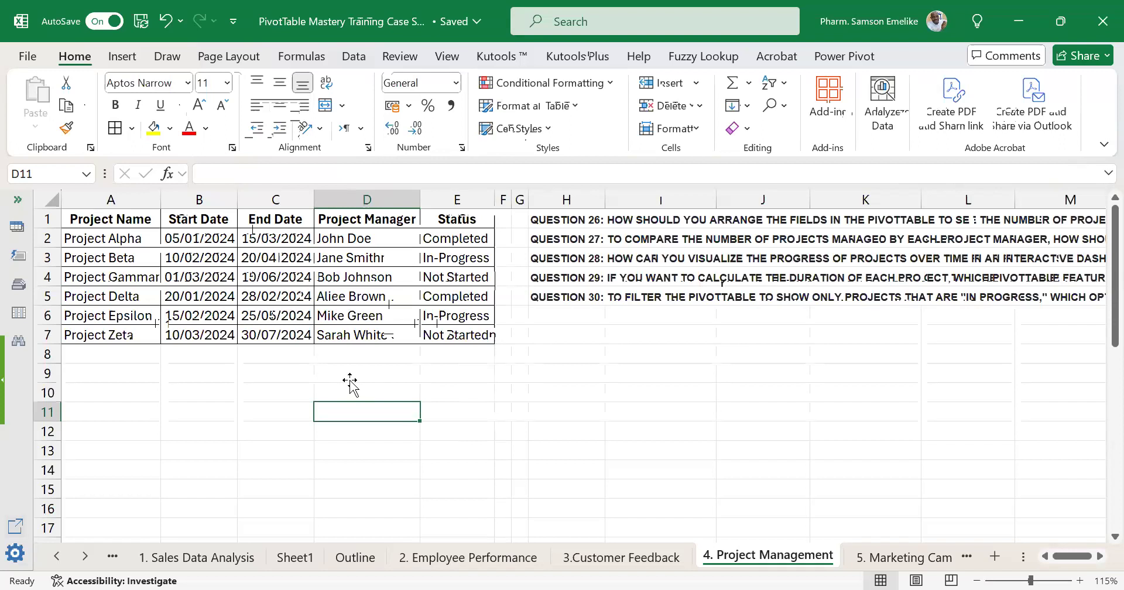
Examine the project records in A2:E7 of the project table.
drag(97, 240, 450, 336)
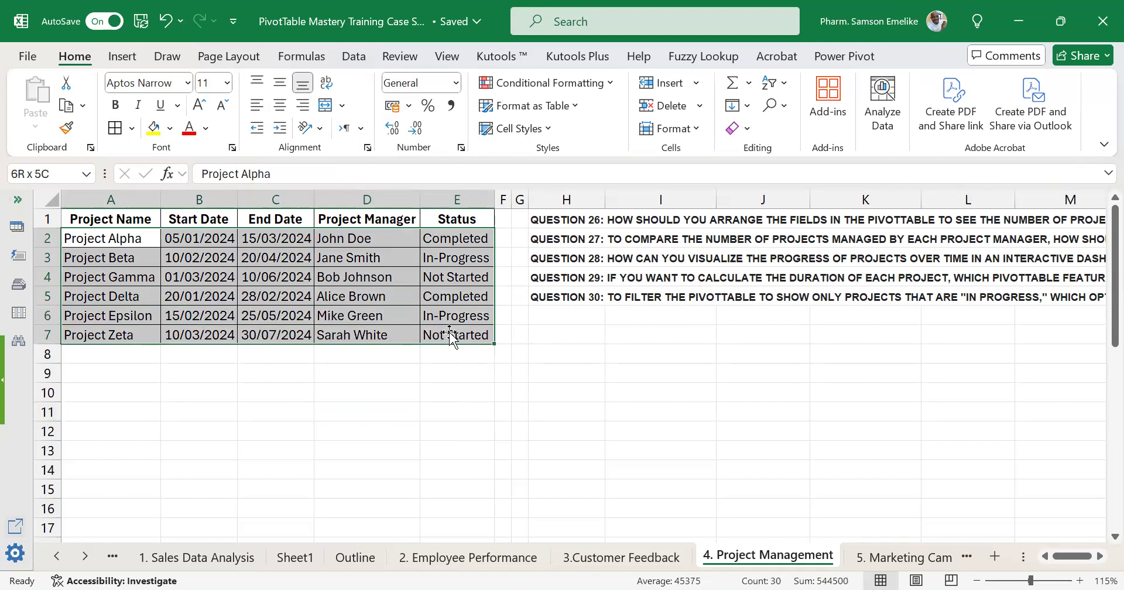
drag(451, 337, 451, 336)
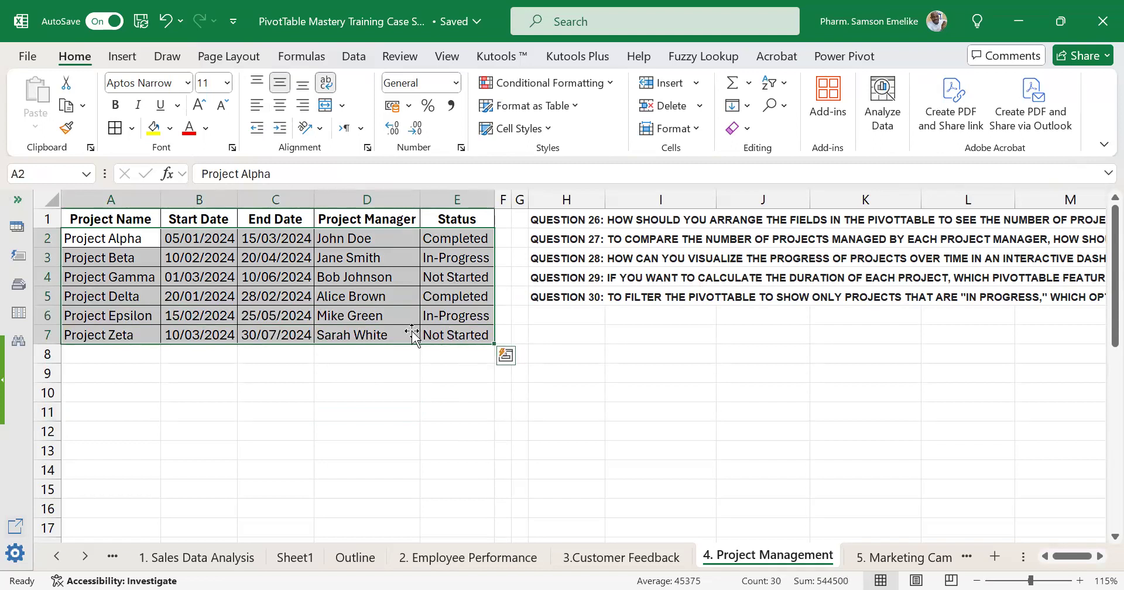
click(374, 321)
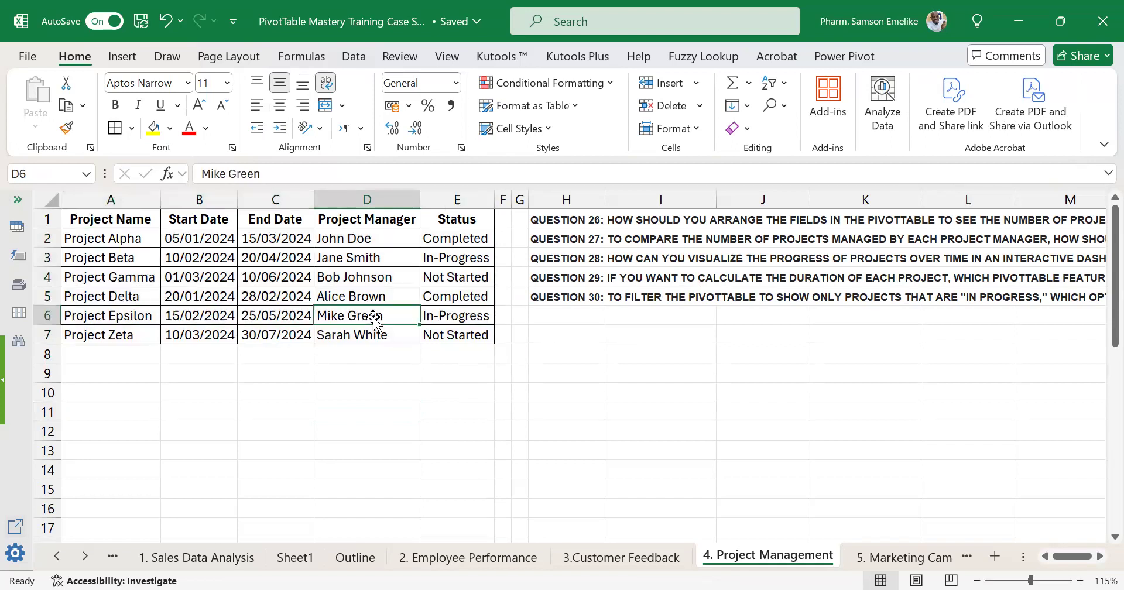
key(alt+Tab)
key(alt+Tab)
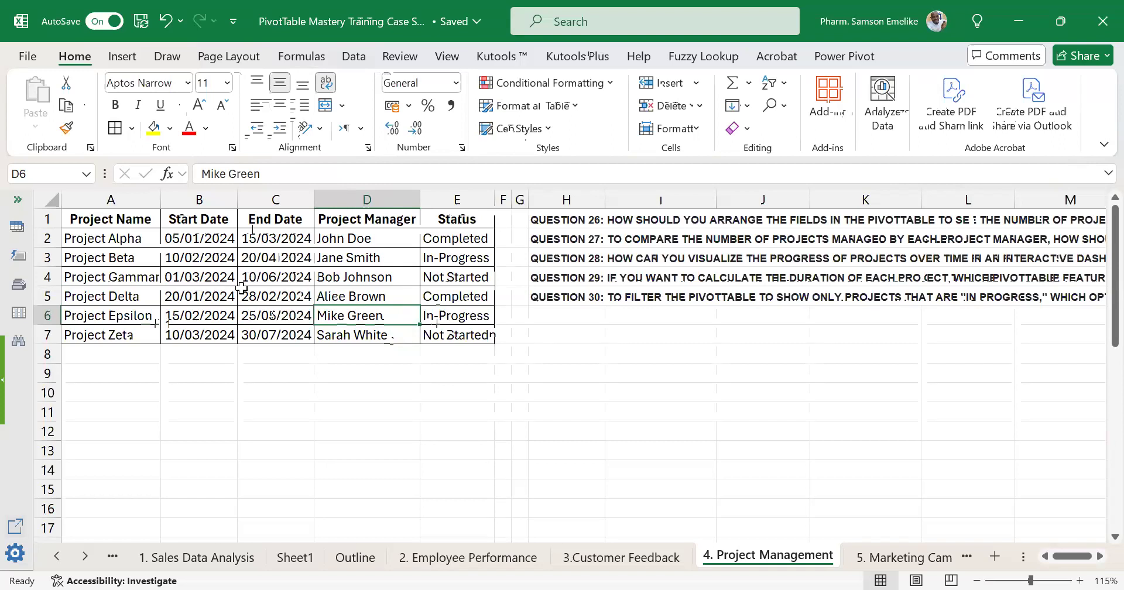
click(363, 275)
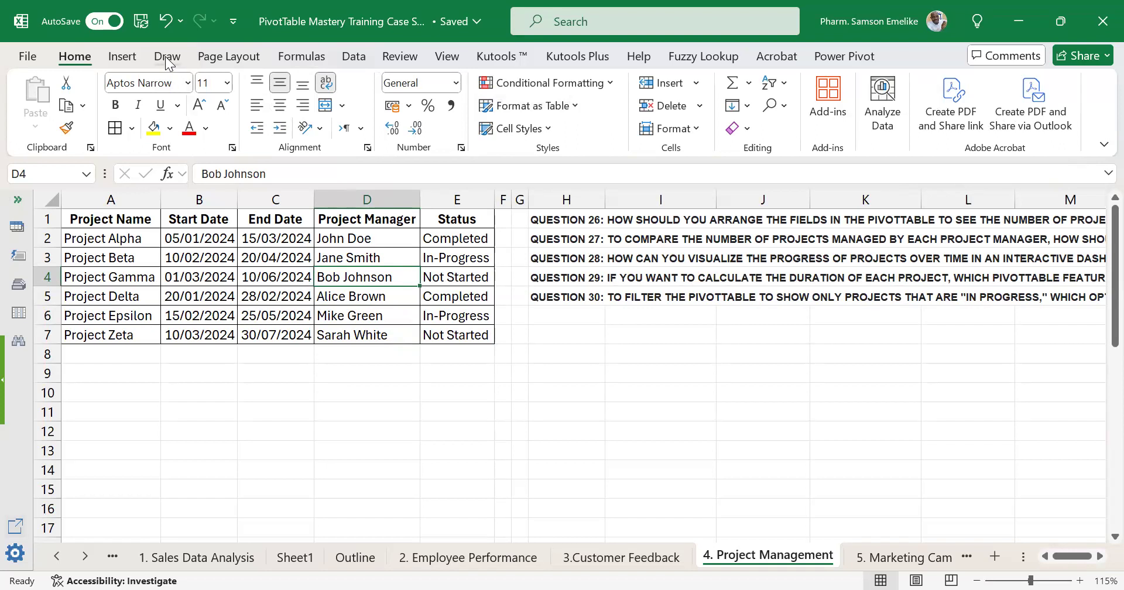
click(123, 56)
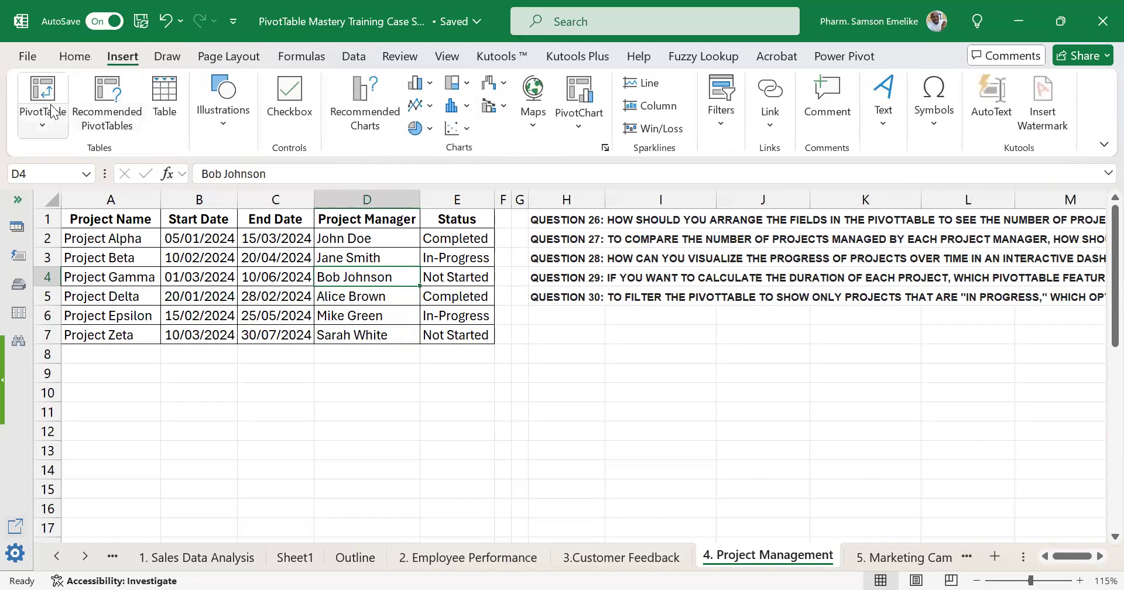
click(42, 91)
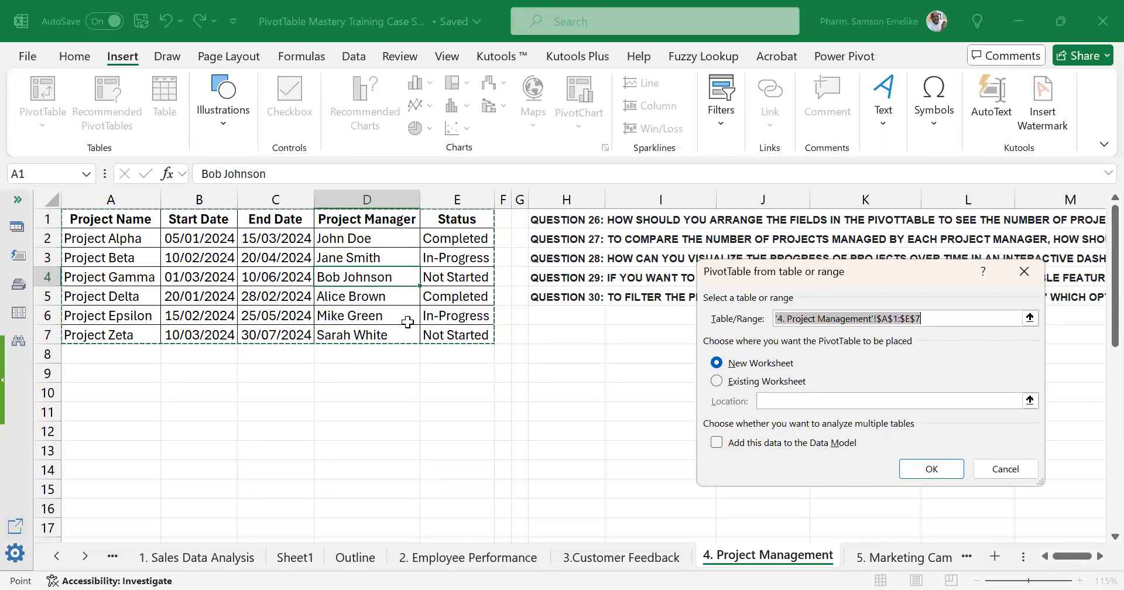
click(1030, 283)
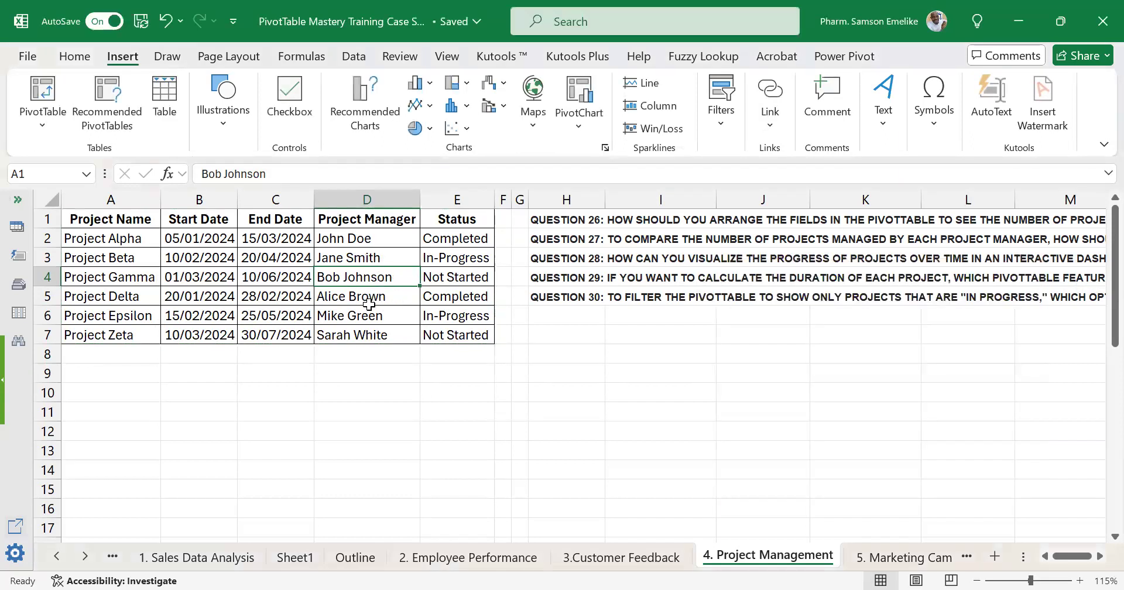
click(275, 277)
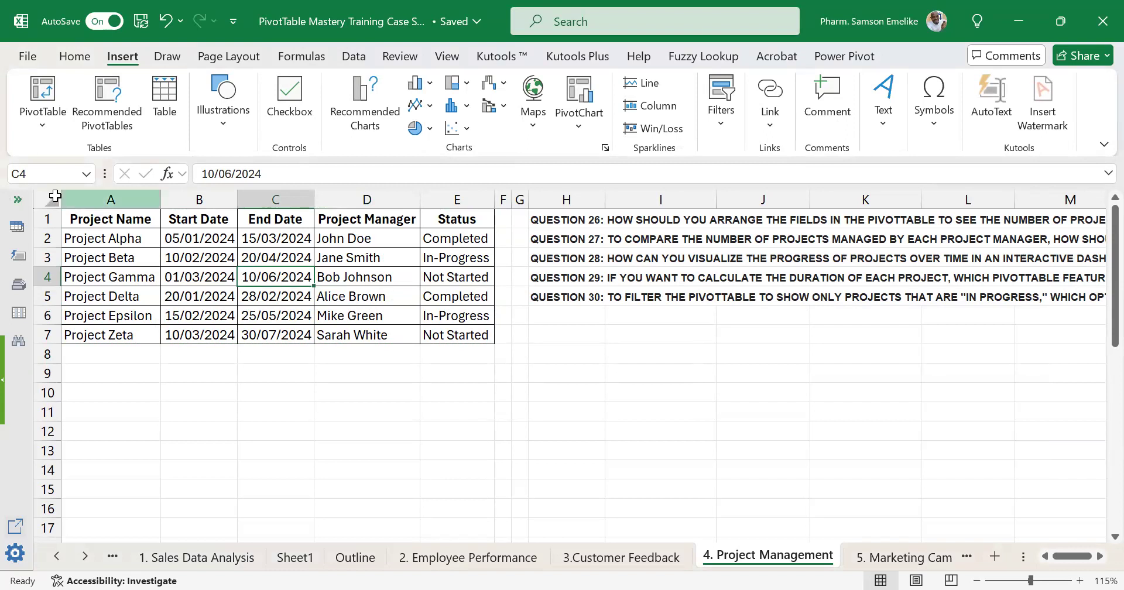
key(alt+n)
key(v)
key(t)
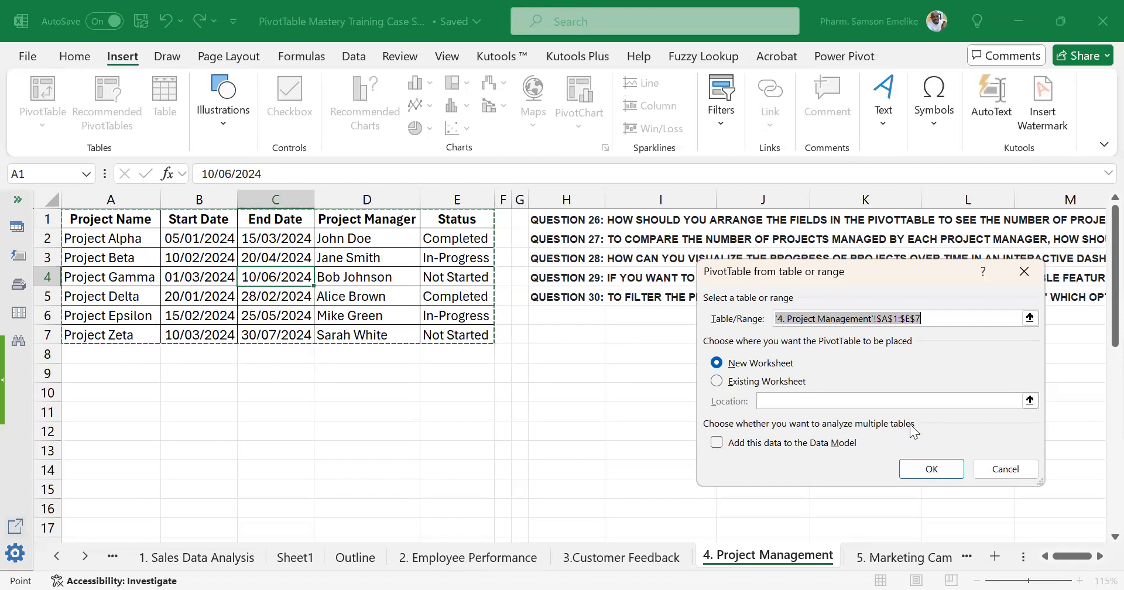
click(1002, 469)
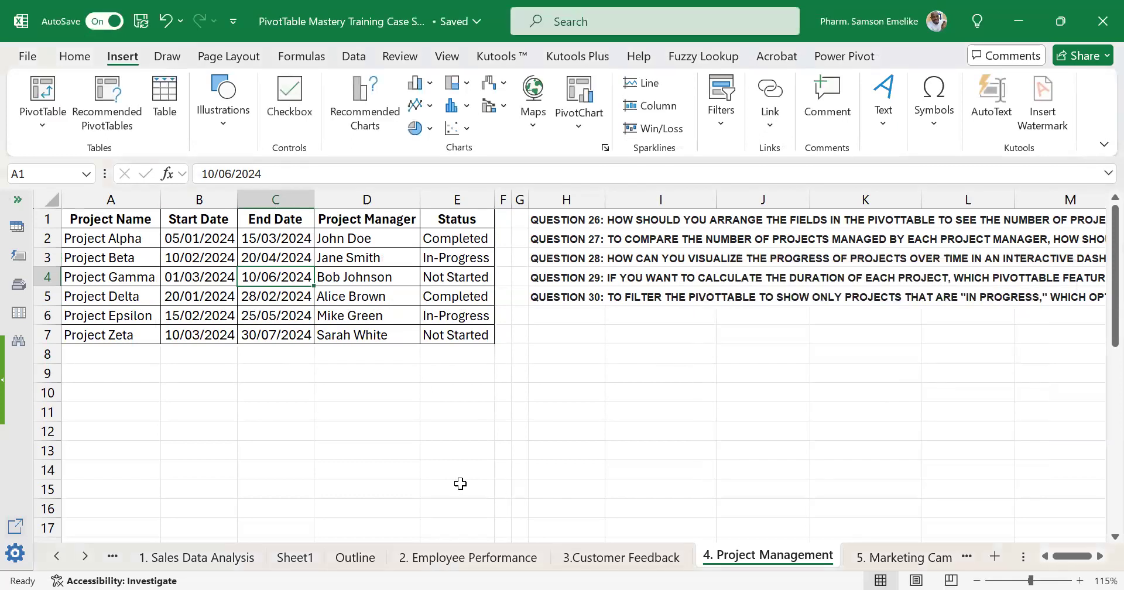
Try to create a PivotTable at E13 of the existing worksheet, with the source range changed from A1:E7 to the empty cell A10.
click(445, 451)
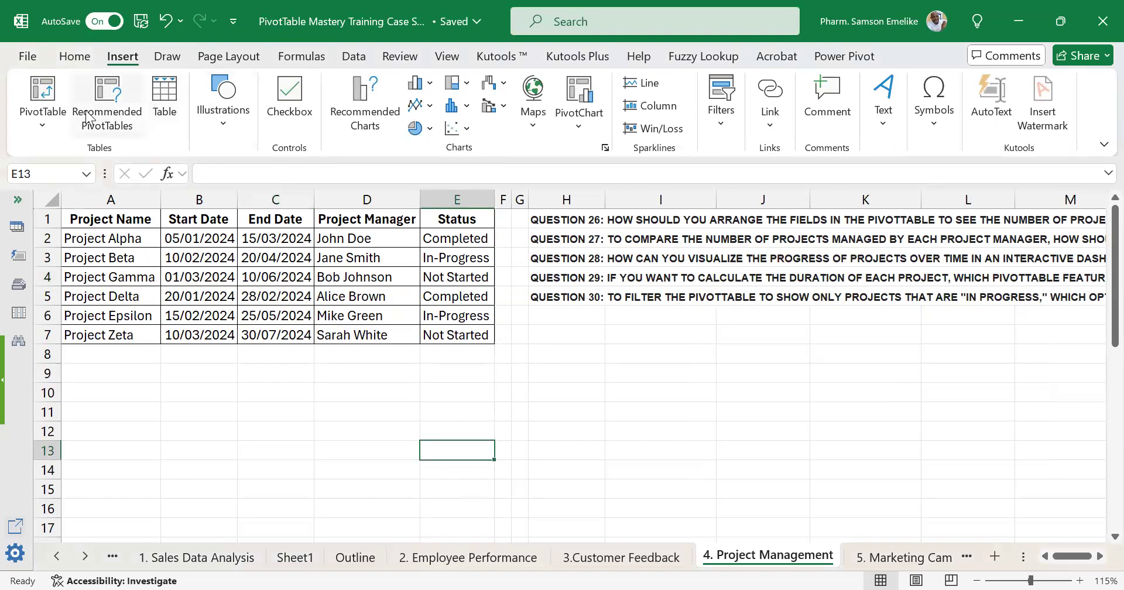
click(44, 93)
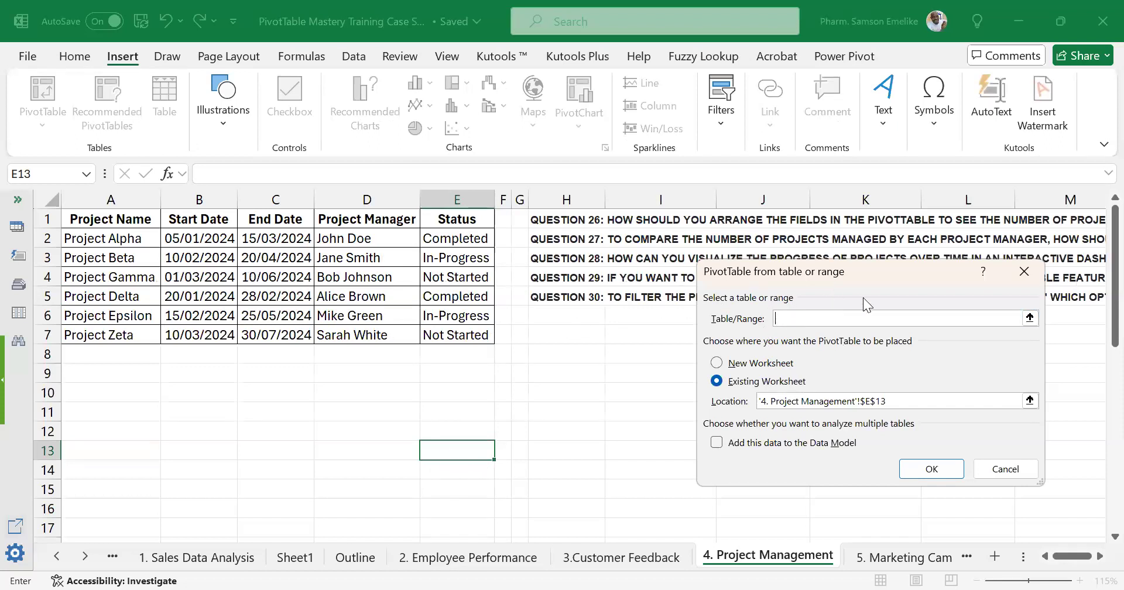
click(1030, 320)
click(82, 218)
drag(126, 239, 469, 334)
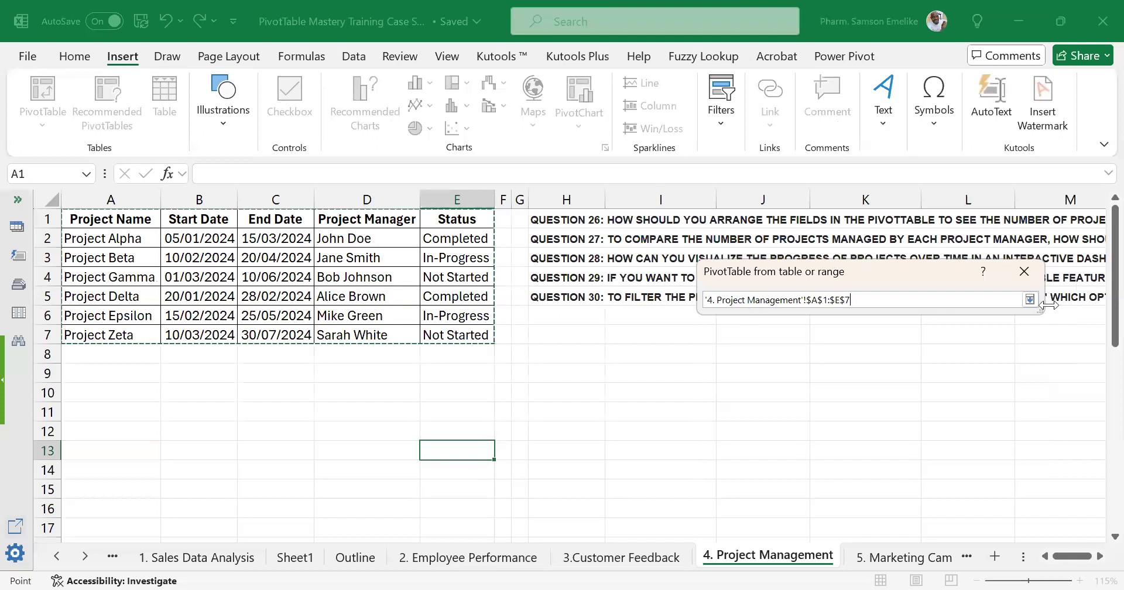
click(1030, 300)
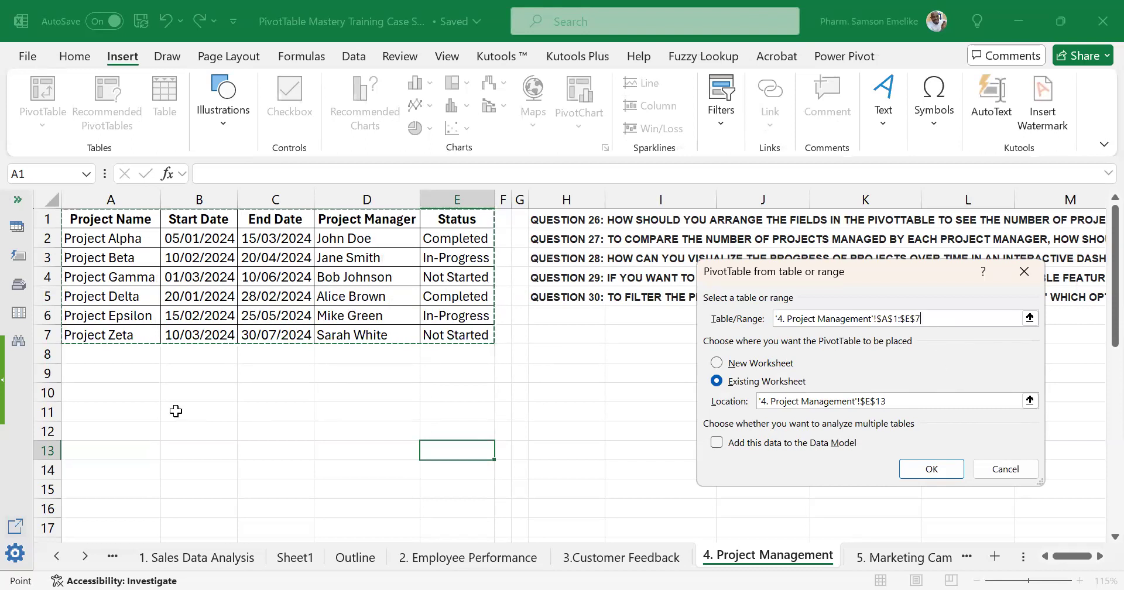
click(104, 392)
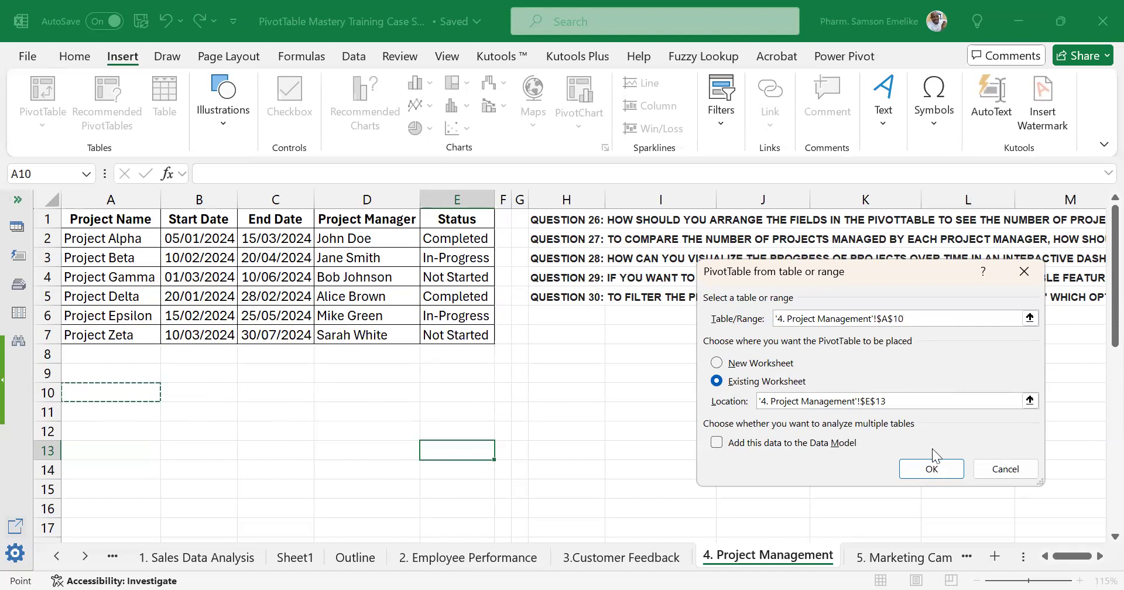
click(931, 471)
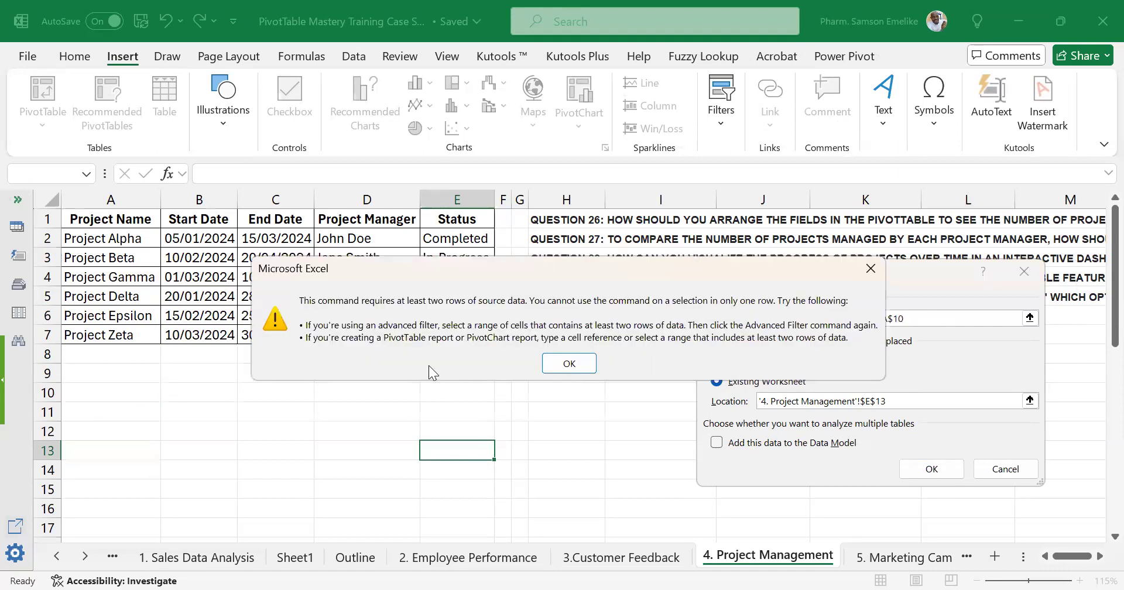
click(572, 364)
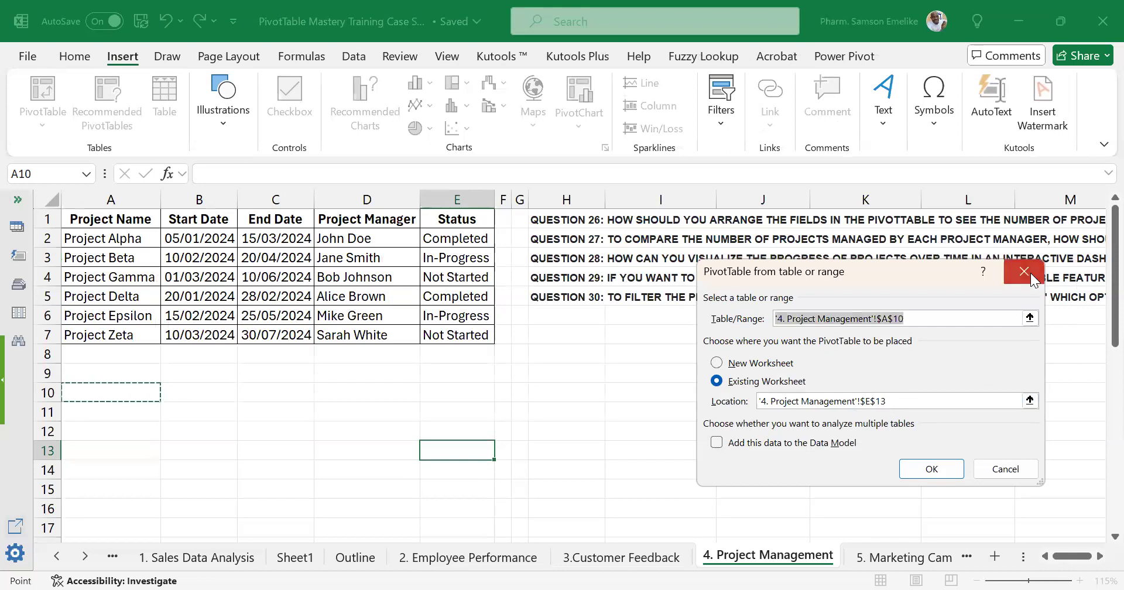
click(1032, 276)
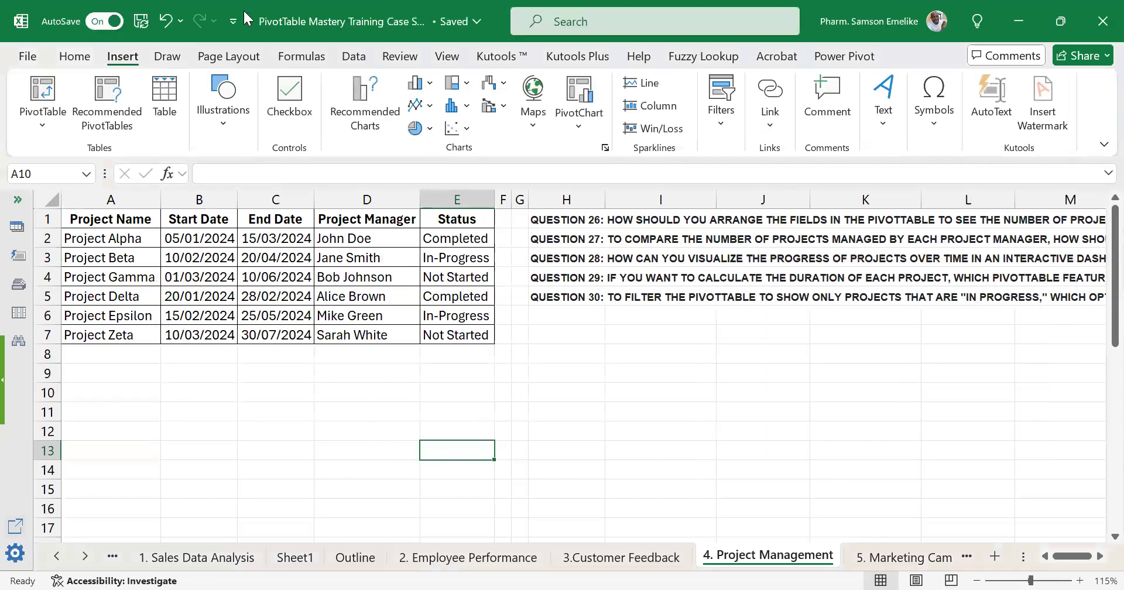
Create a PivotTable from A1:E7 at cell A11 of the existing worksheet and add Project Name to its rows.
click(46, 97)
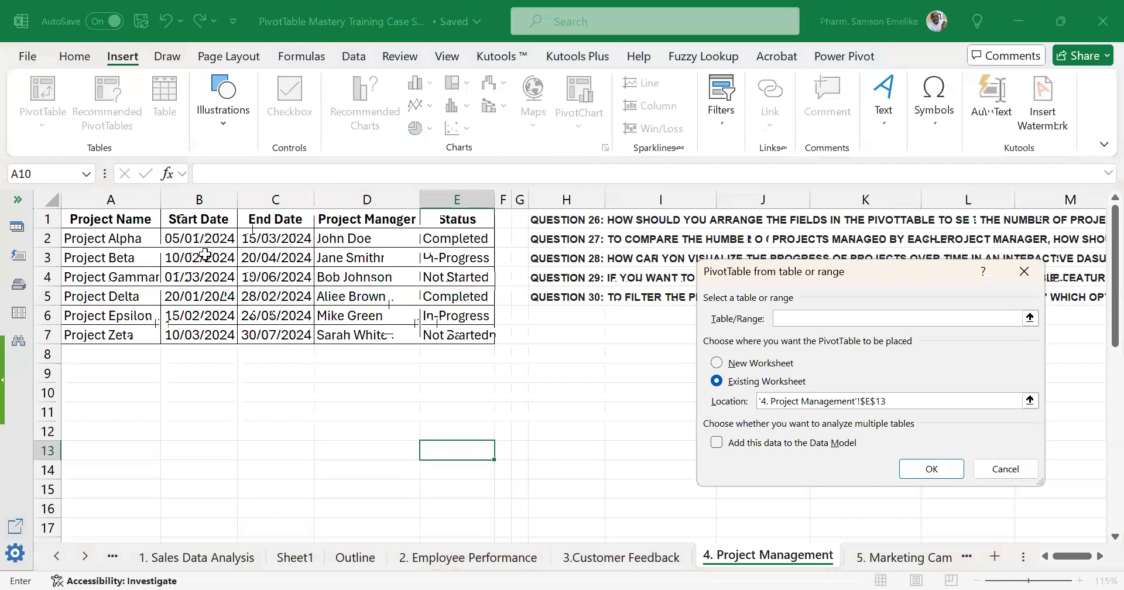
click(88, 219)
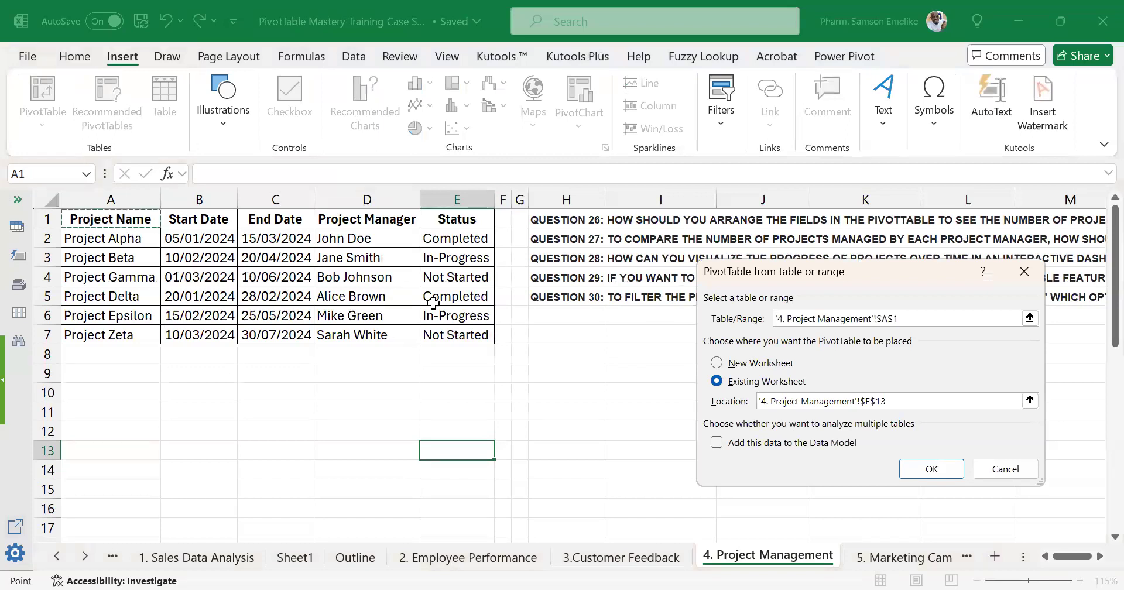
shift+click(461, 340)
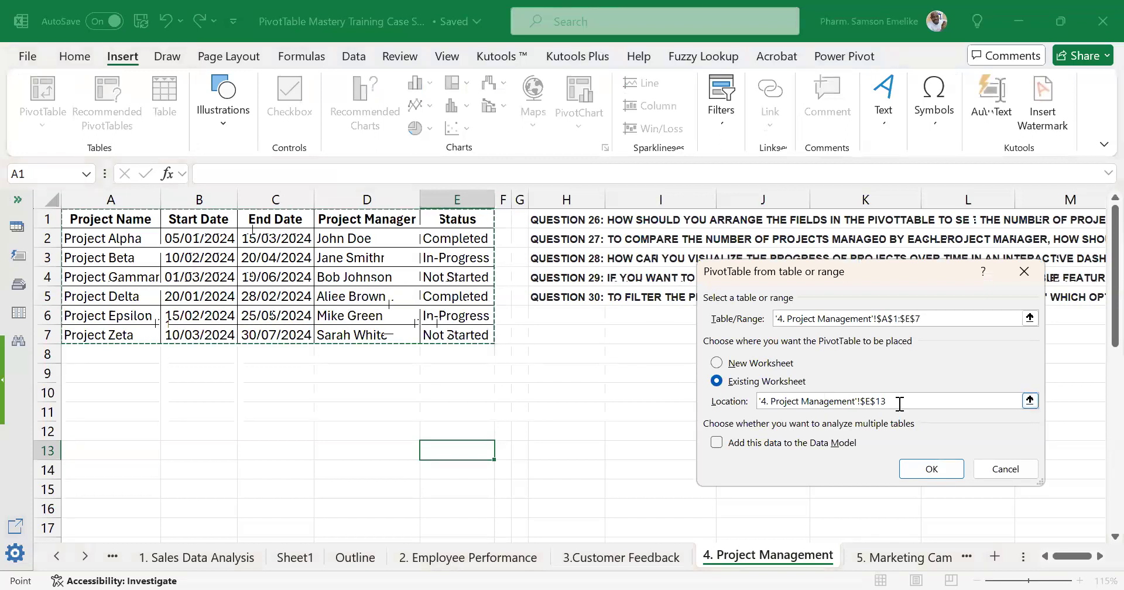
drag(889, 401, 743, 409)
key(BackSpace)
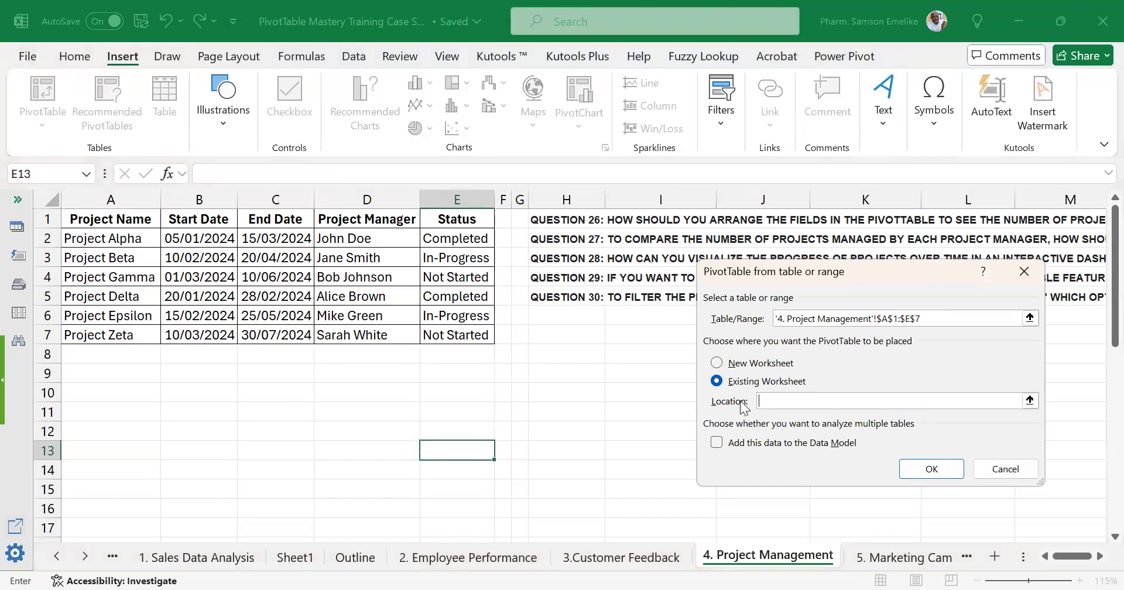
click(117, 413)
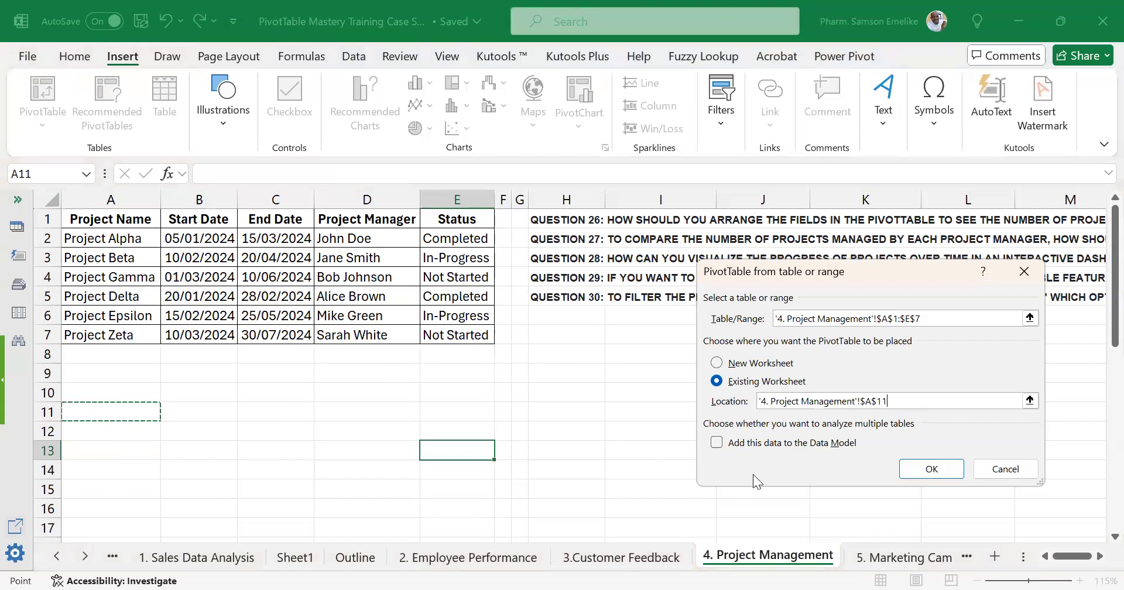
click(932, 469)
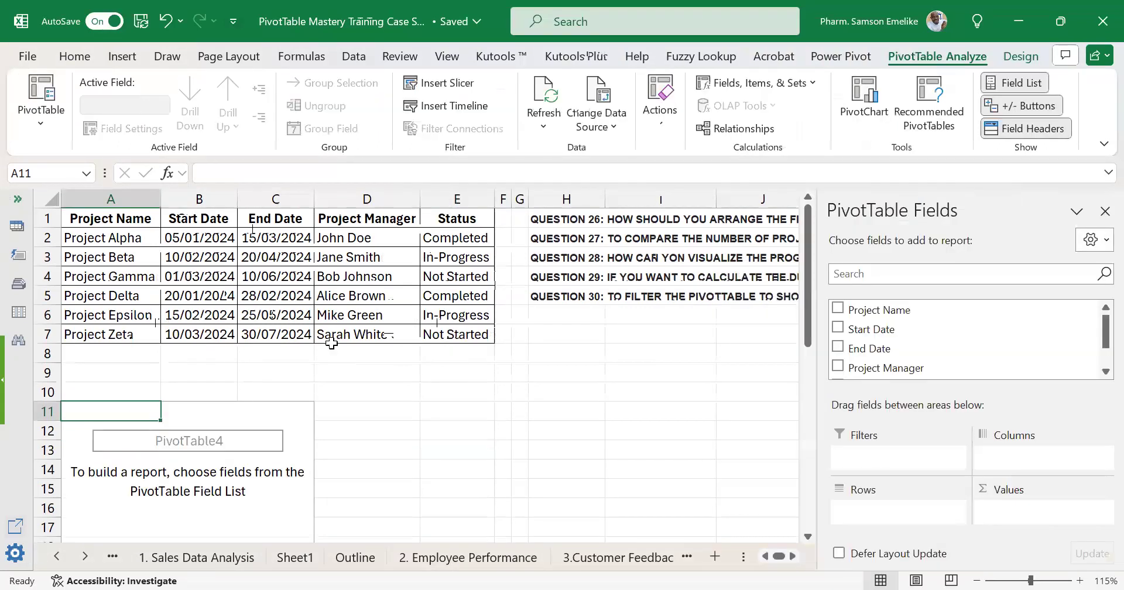
drag(866, 310, 893, 514)
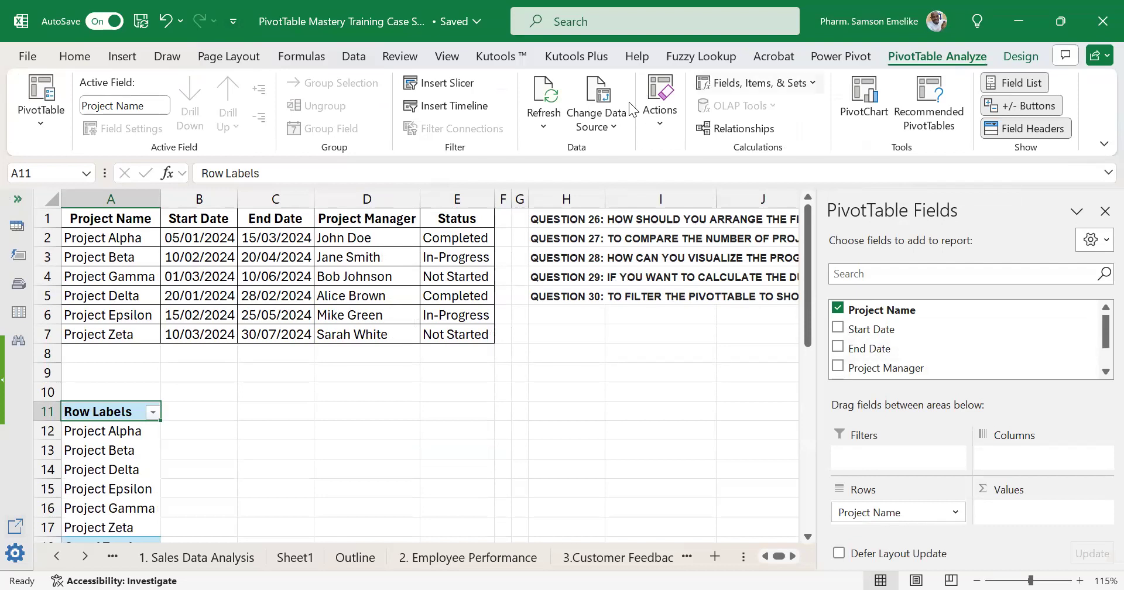
Add a calculated field named Duration to the PivotTable with the formula 'End Date' - 'Start Date'.
click(757, 82)
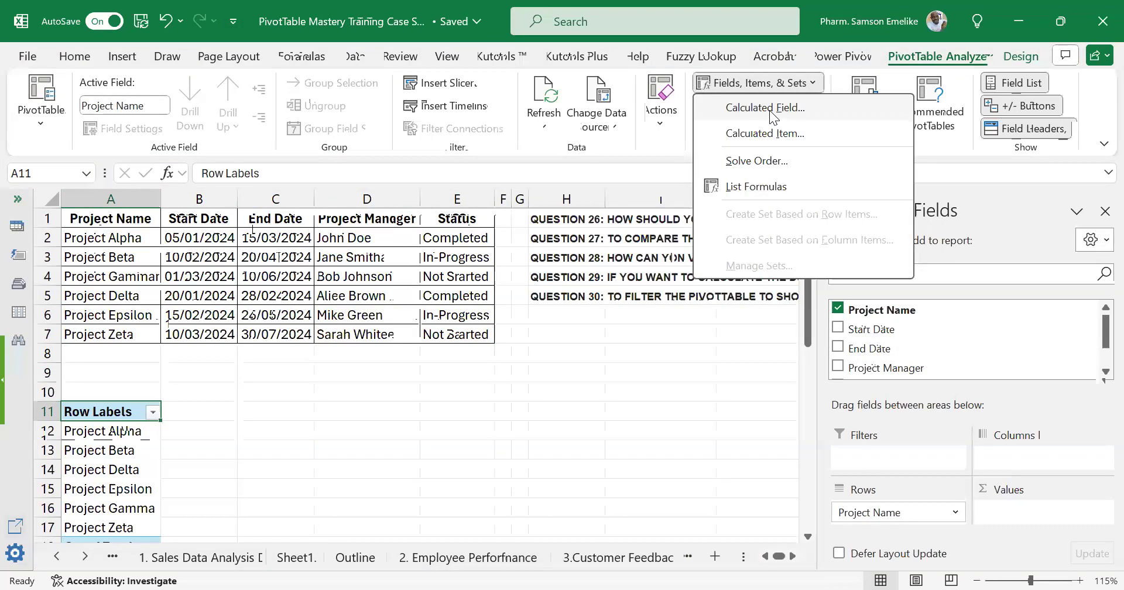
click(768, 110)
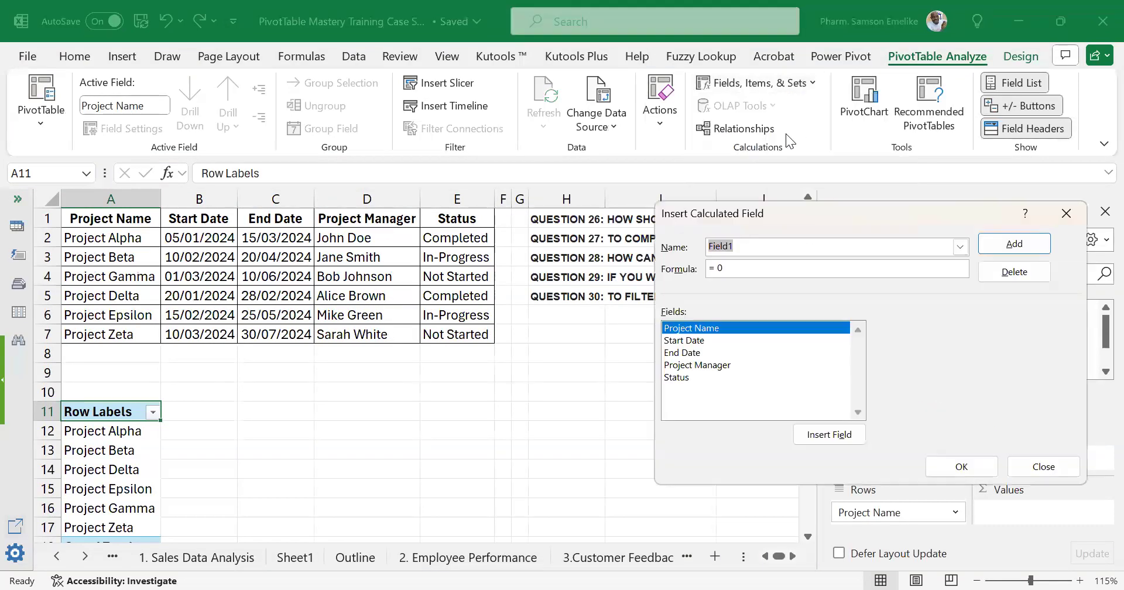
text(Duration)
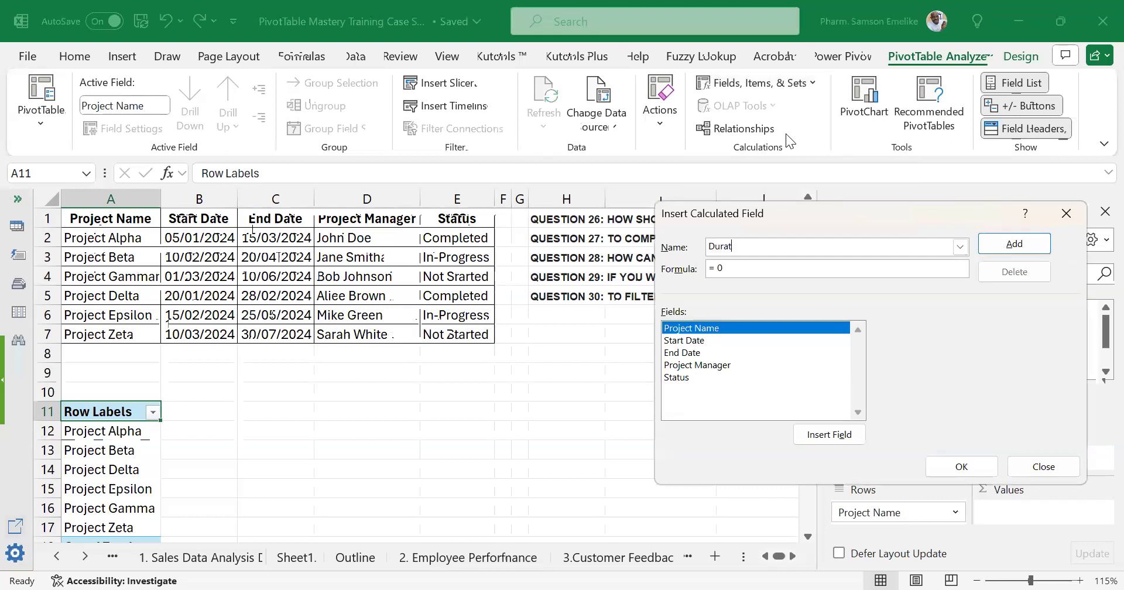
click(787, 271)
double_click(694, 353)
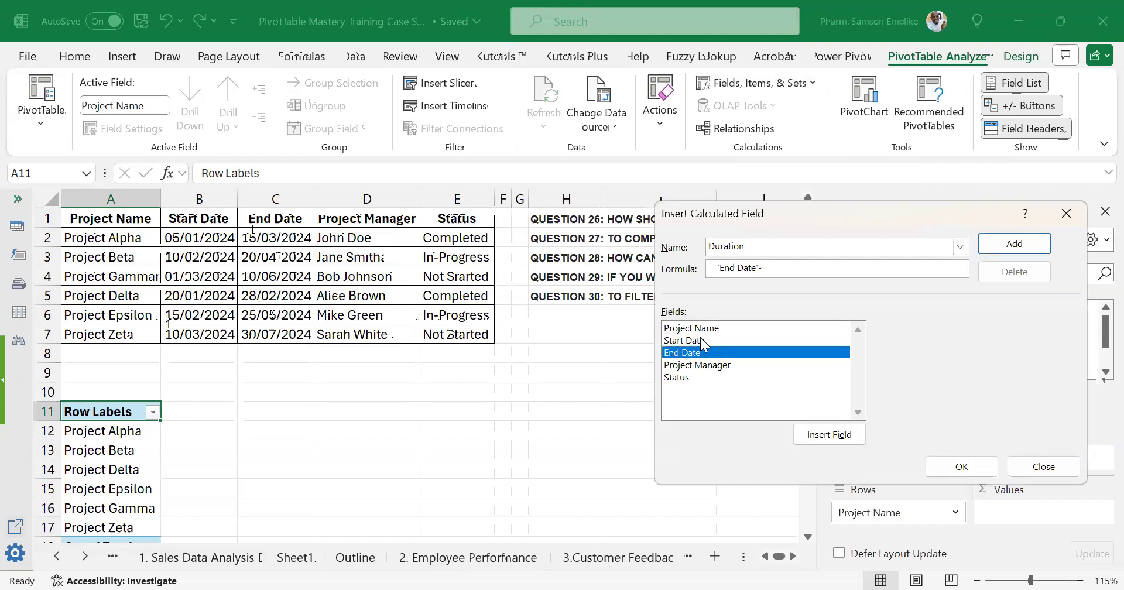
double_click(703, 341)
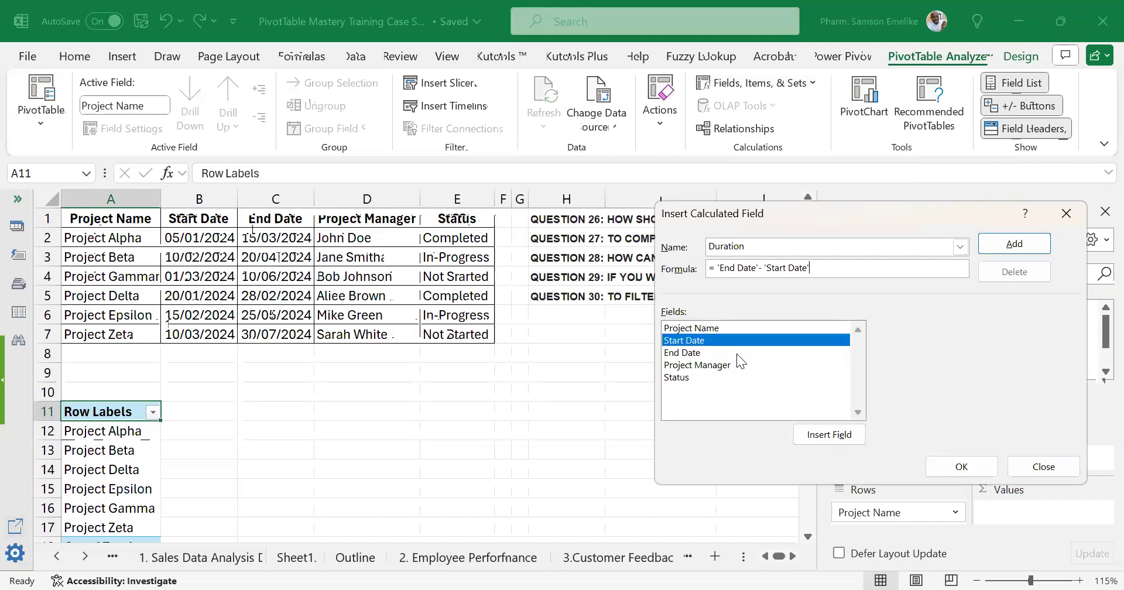
click(956, 468)
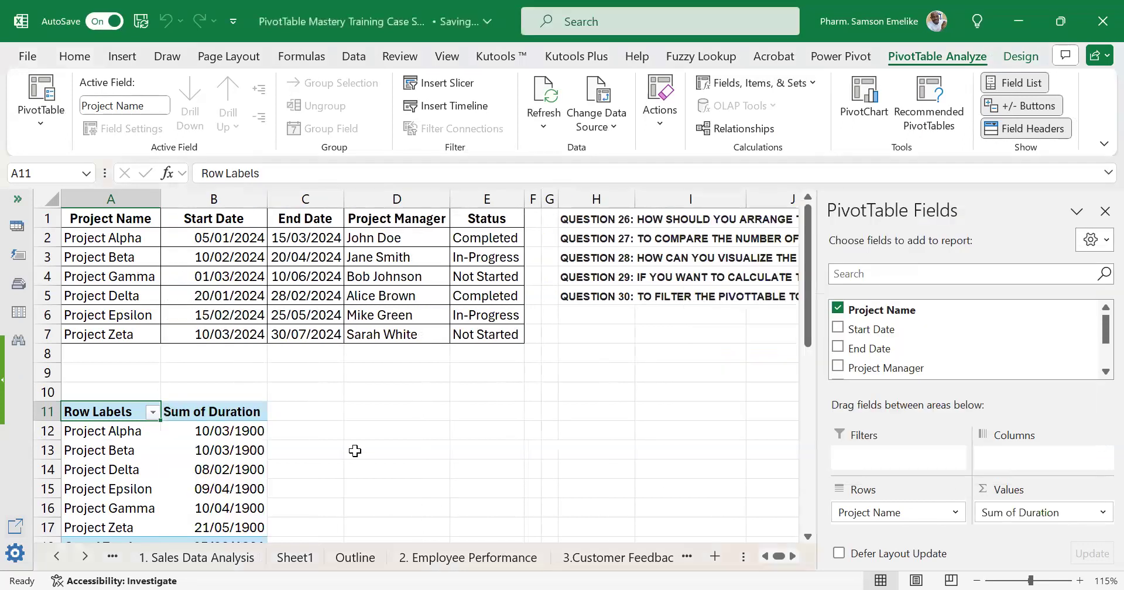
Format the Sum of Duration values in the PivotTable as Number with no decimal places.
scroll(250, 462, down, 1)
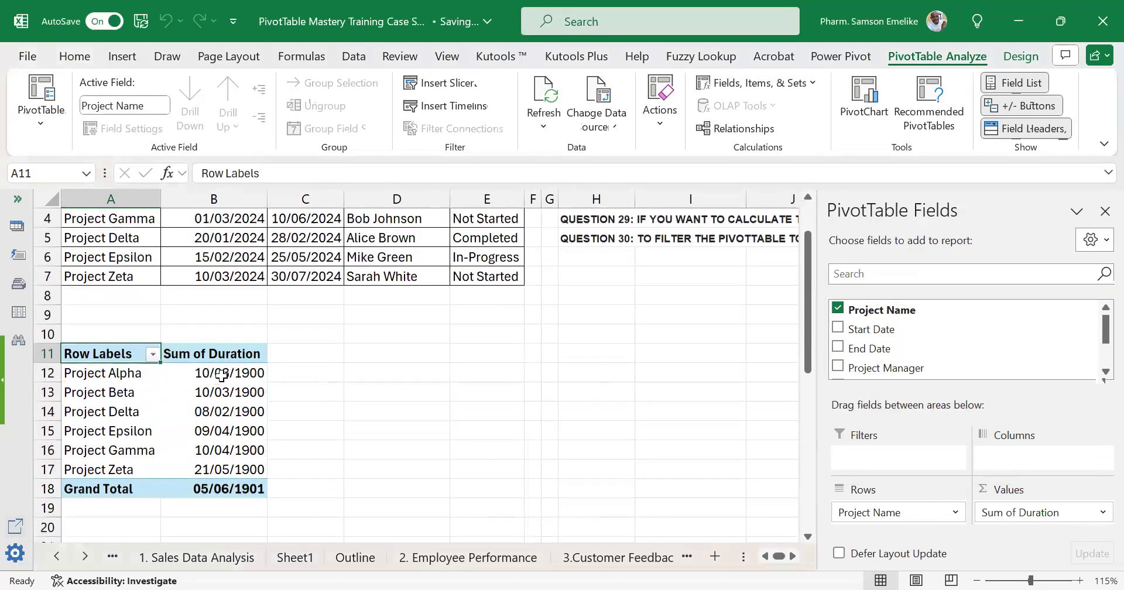
click(222, 376)
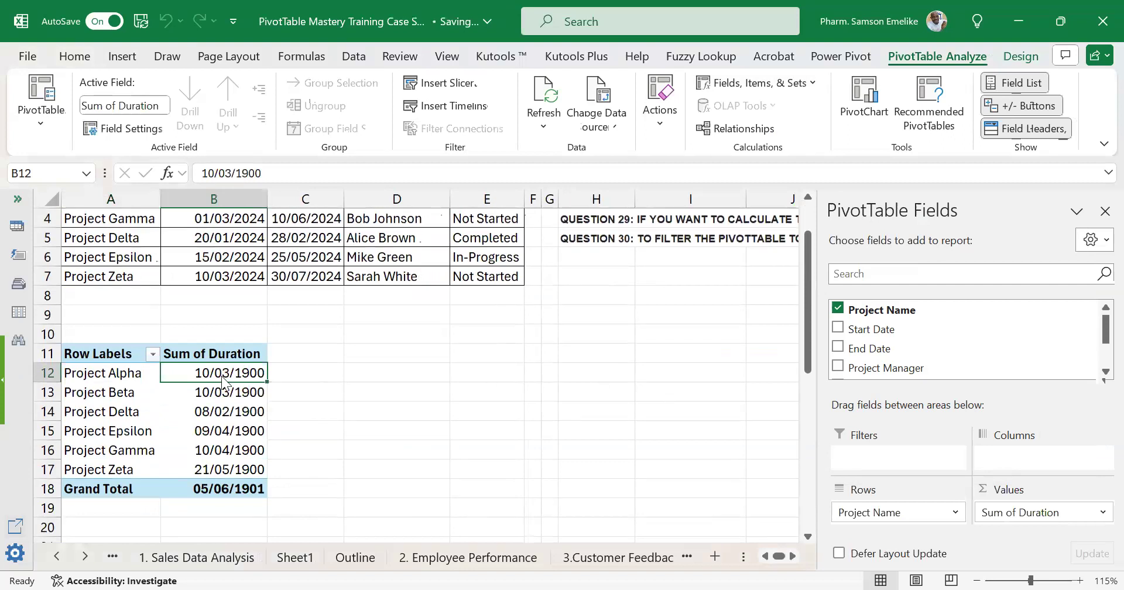
right_click(223, 377)
click(289, 311)
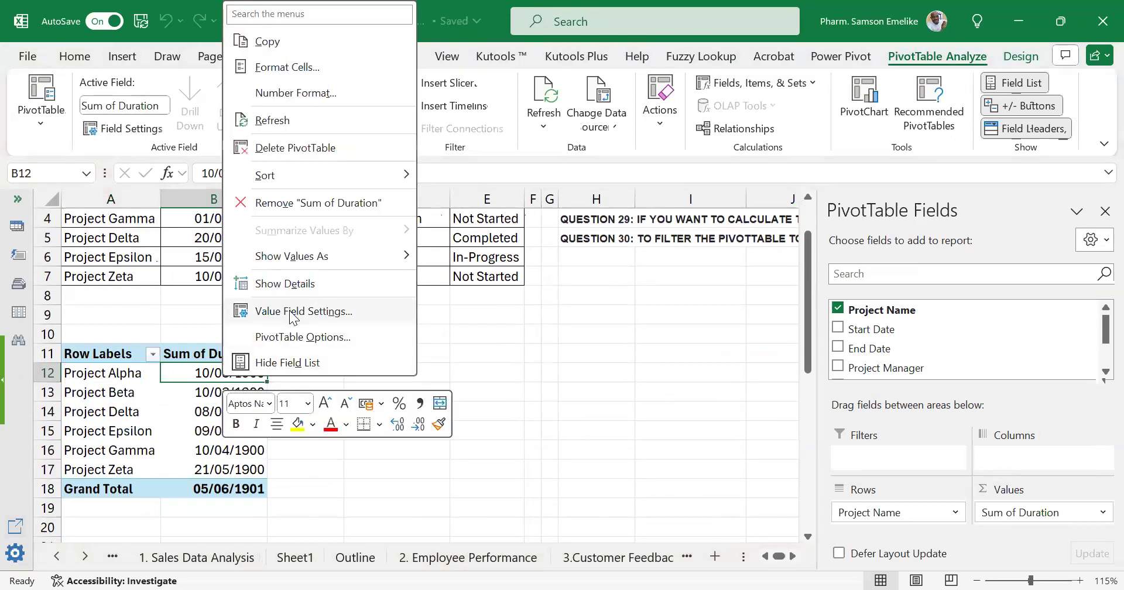
click(175, 433)
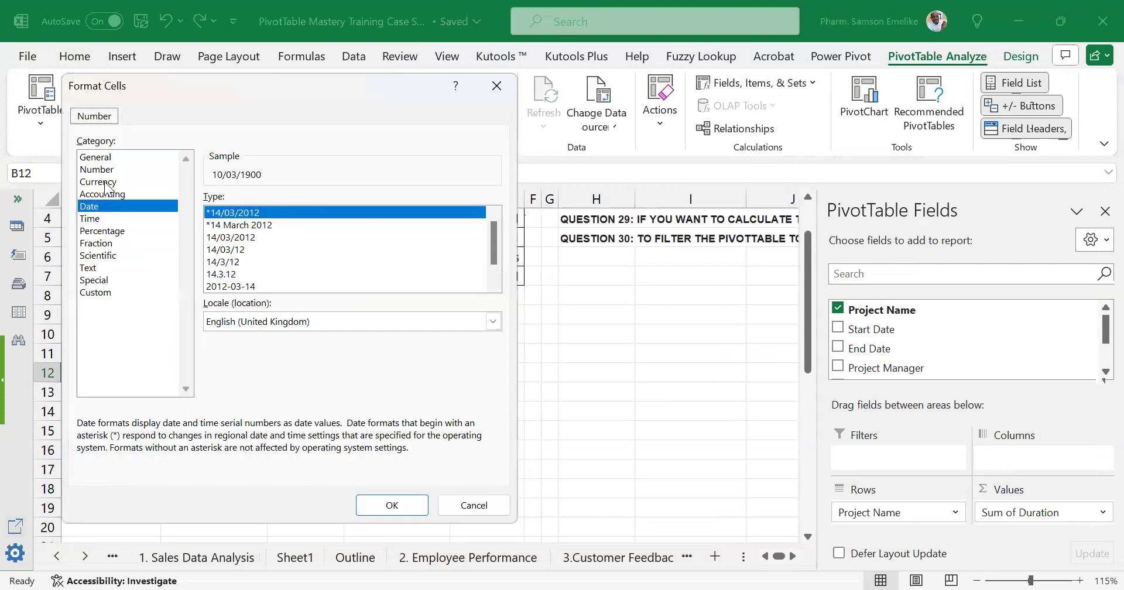
click(99, 169)
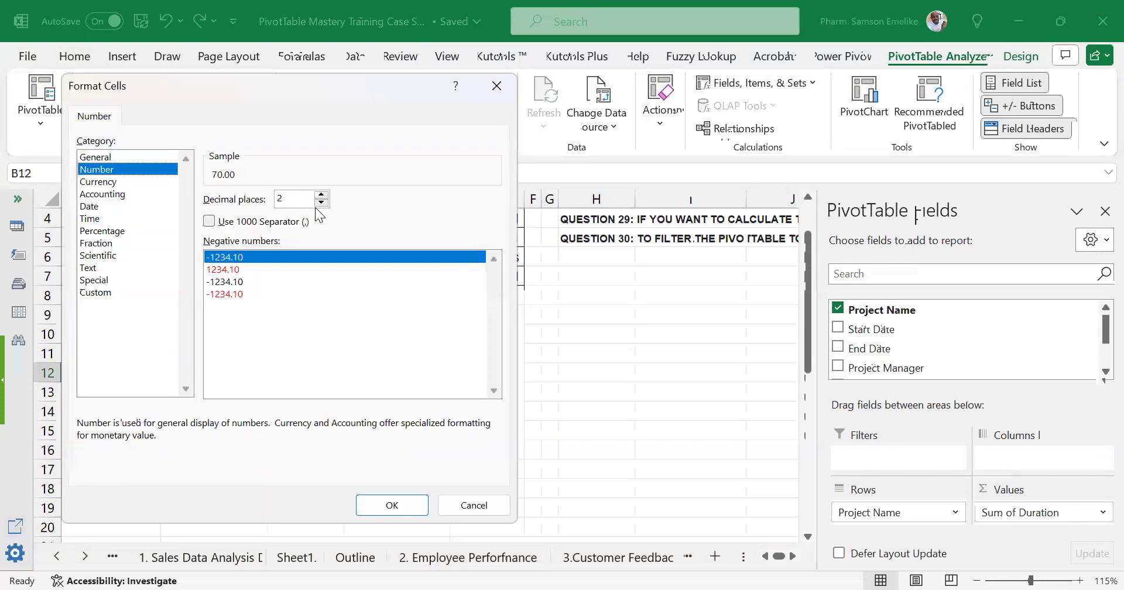
click(389, 506)
click(327, 429)
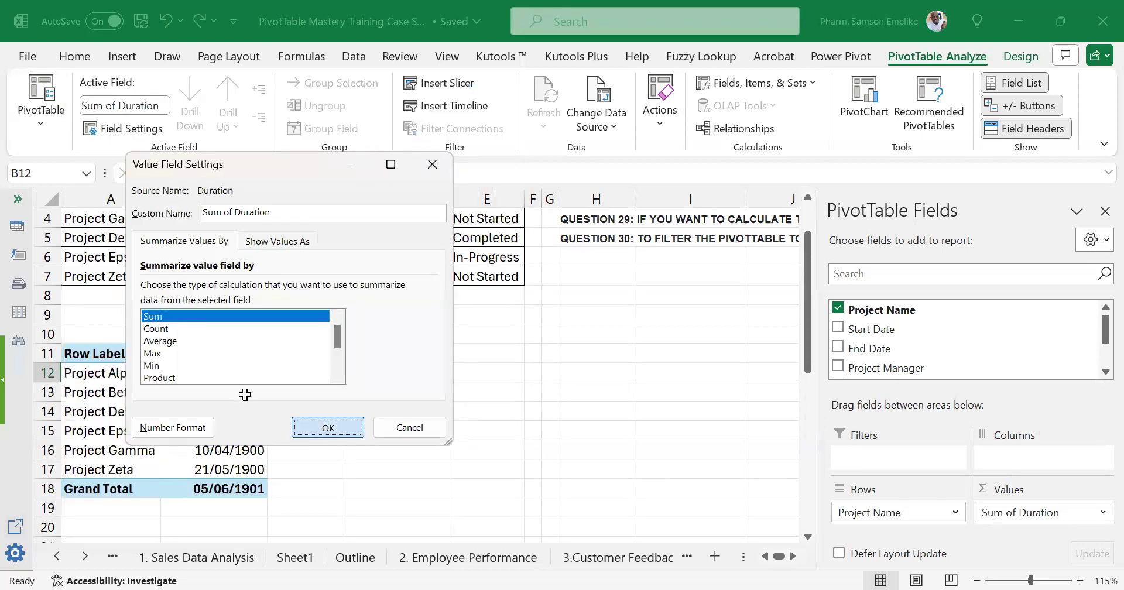
Summarize the PivotTable's Duration value field by Average instead of Sum.
mouse_move(246, 470)
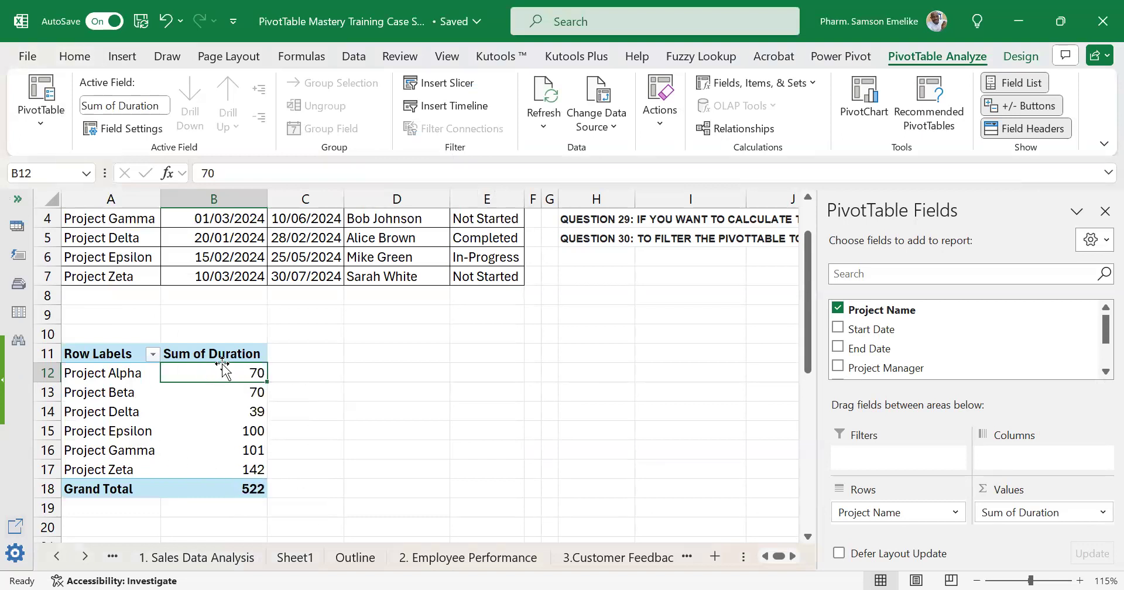
mouse_move(228, 378)
right_click(237, 373)
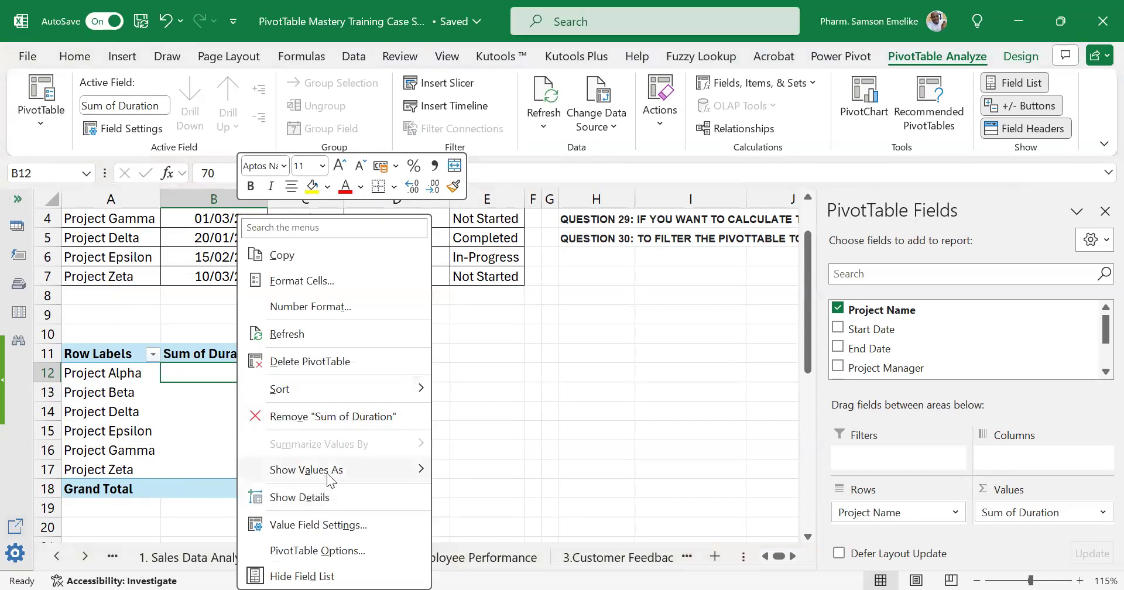
click(332, 524)
click(275, 479)
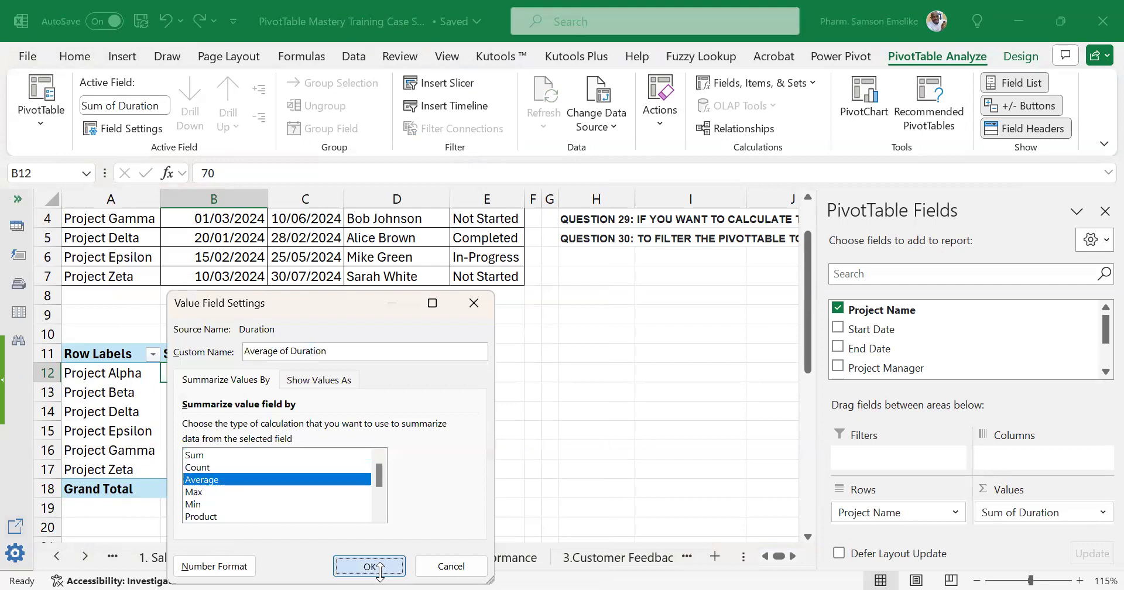
click(370, 566)
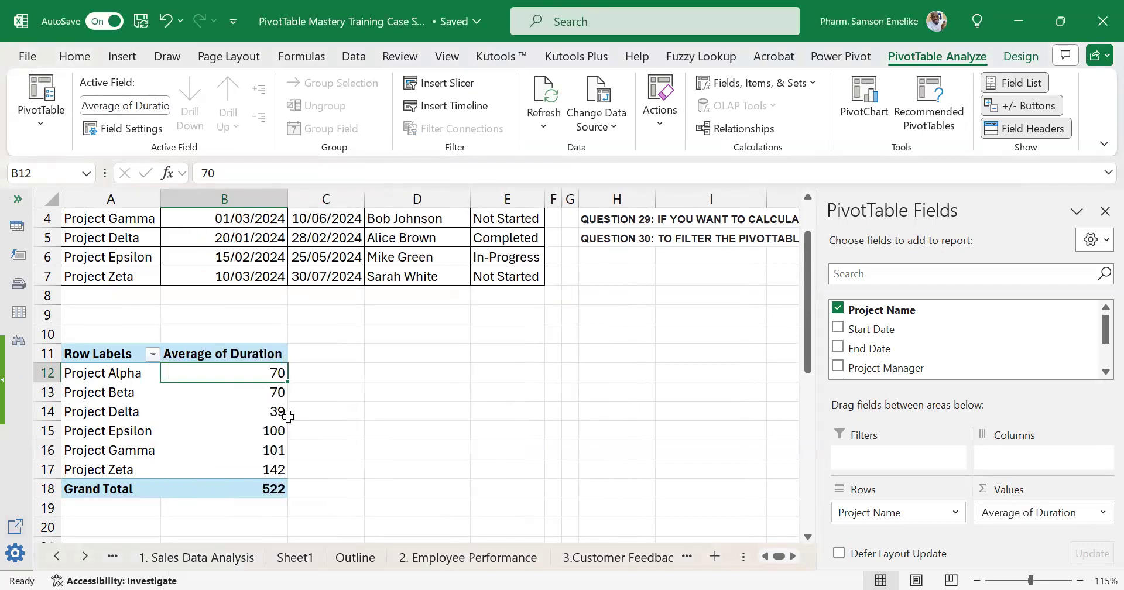
Delete the whole duration PivotTable in A11:B18.
drag(122, 358, 234, 491)
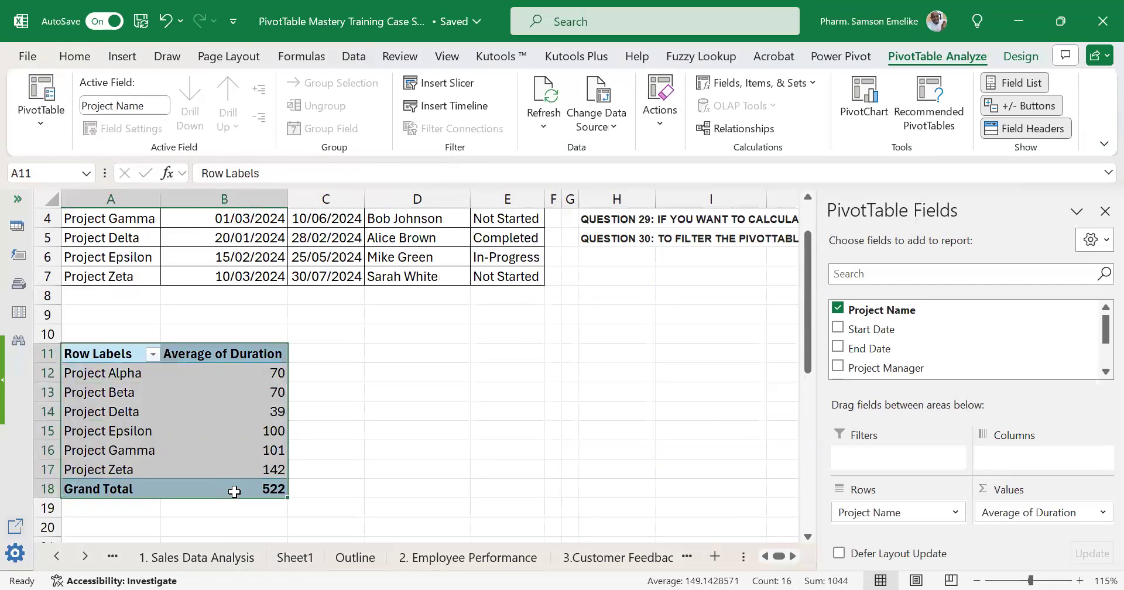
key(Delete)
Move the block of six extra In-Progress project rows from below up to A8:E13, directly beneath the Project Zeta record.
scroll(407, 379, down, 3)
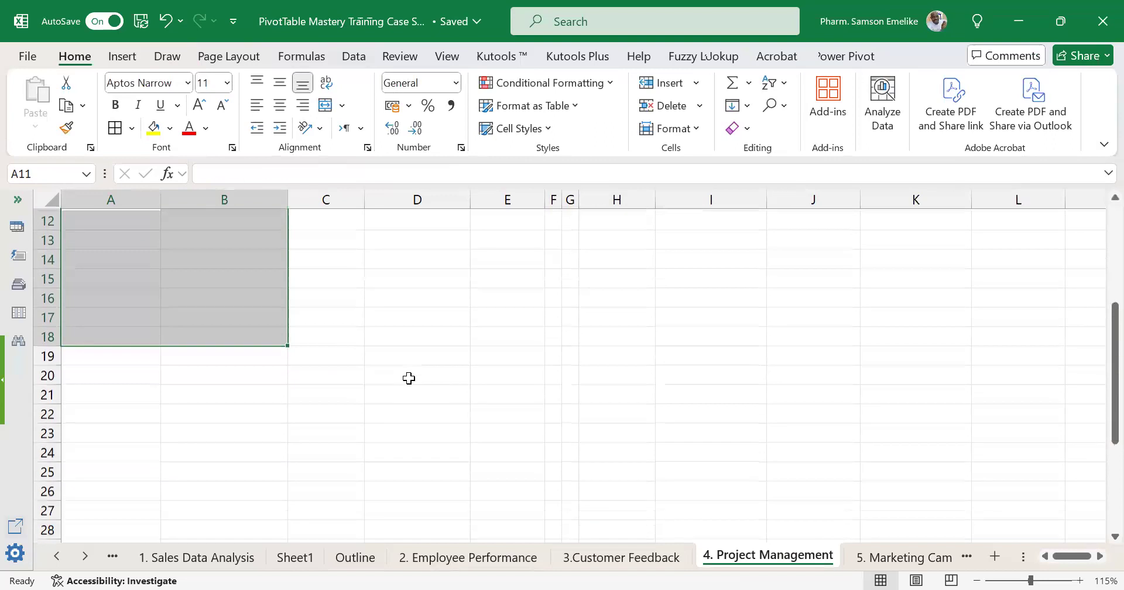
scroll(408, 378, down, 4)
drag(119, 353, 501, 459)
drag(423, 455, 421, 260)
scroll(412, 437, up, 2)
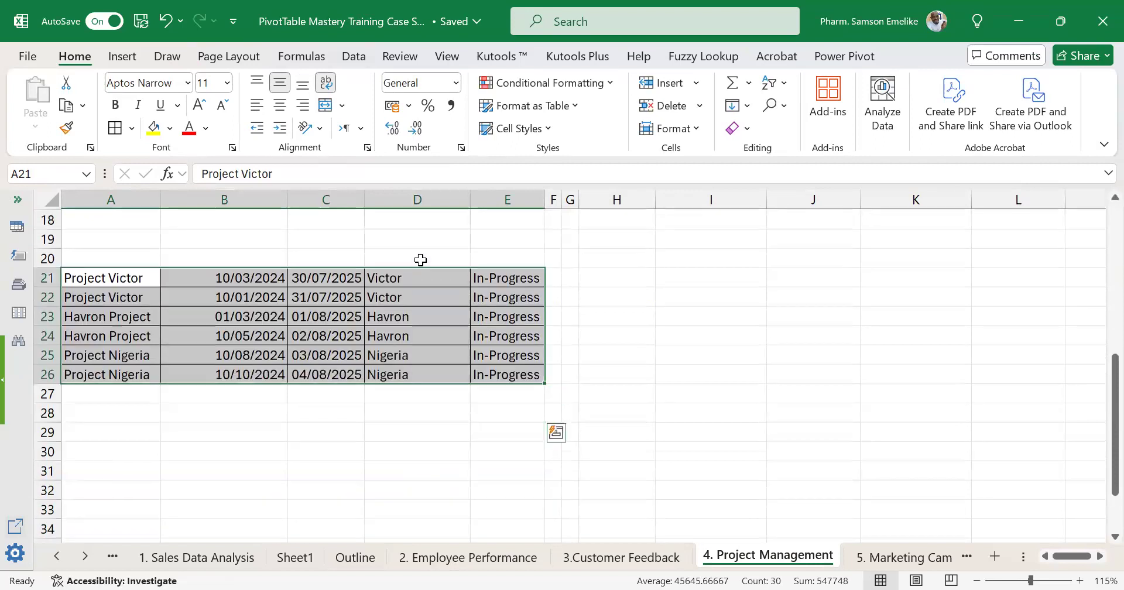
scroll(433, 502, up, 5)
drag(430, 539, 401, 300)
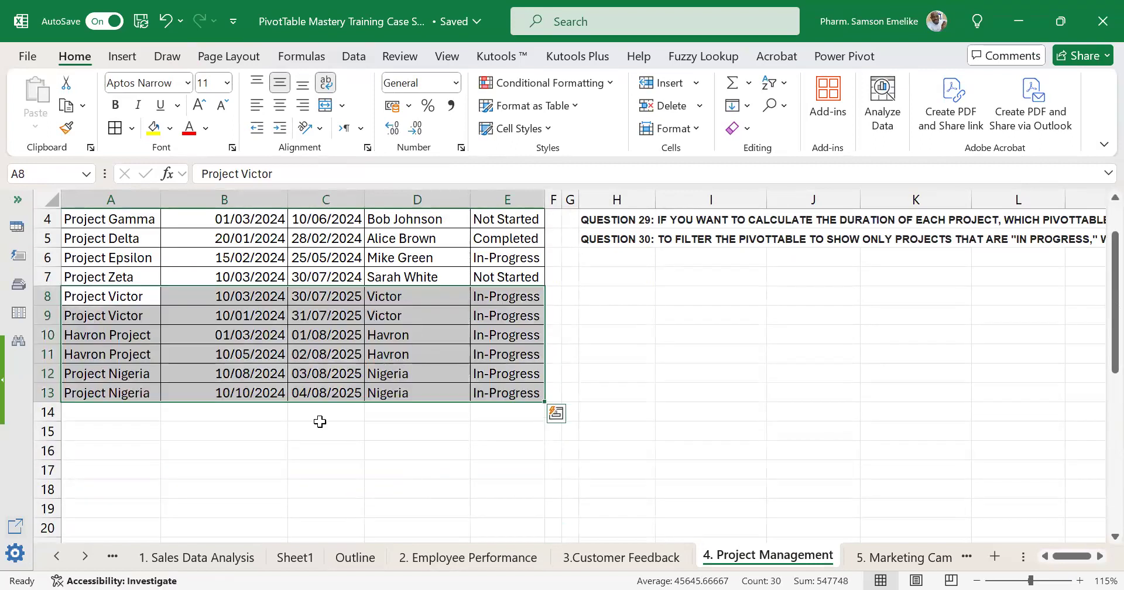
click(298, 447)
Fill A8:E9 with yellow, A10:E11 with light grey and A12:E13 with Orange, Accent 2, Lighter 80%.
drag(97, 296, 499, 318)
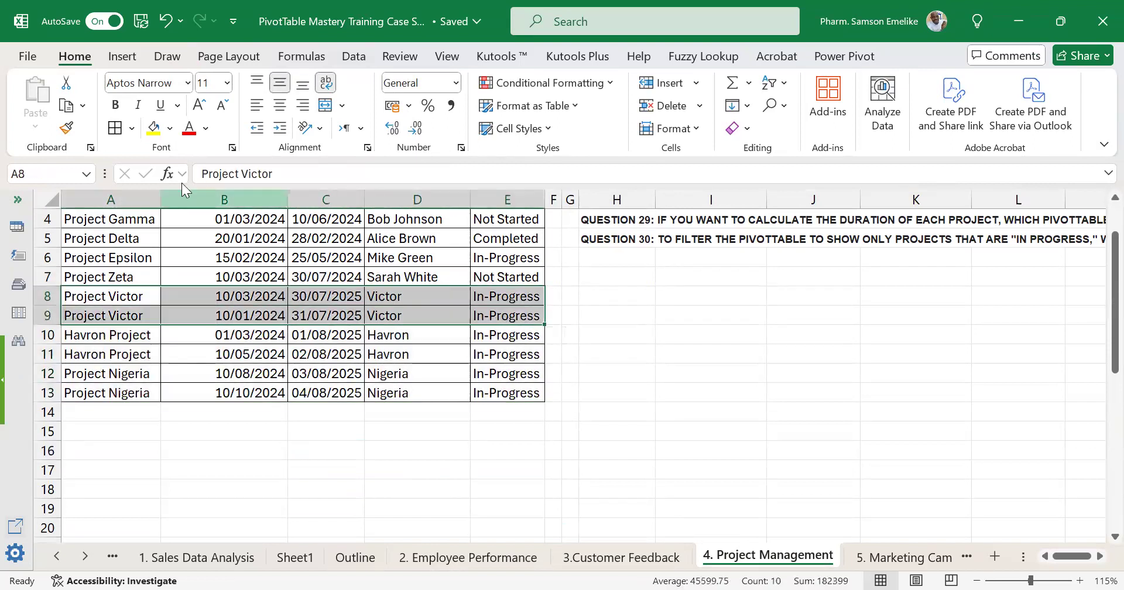
click(154, 128)
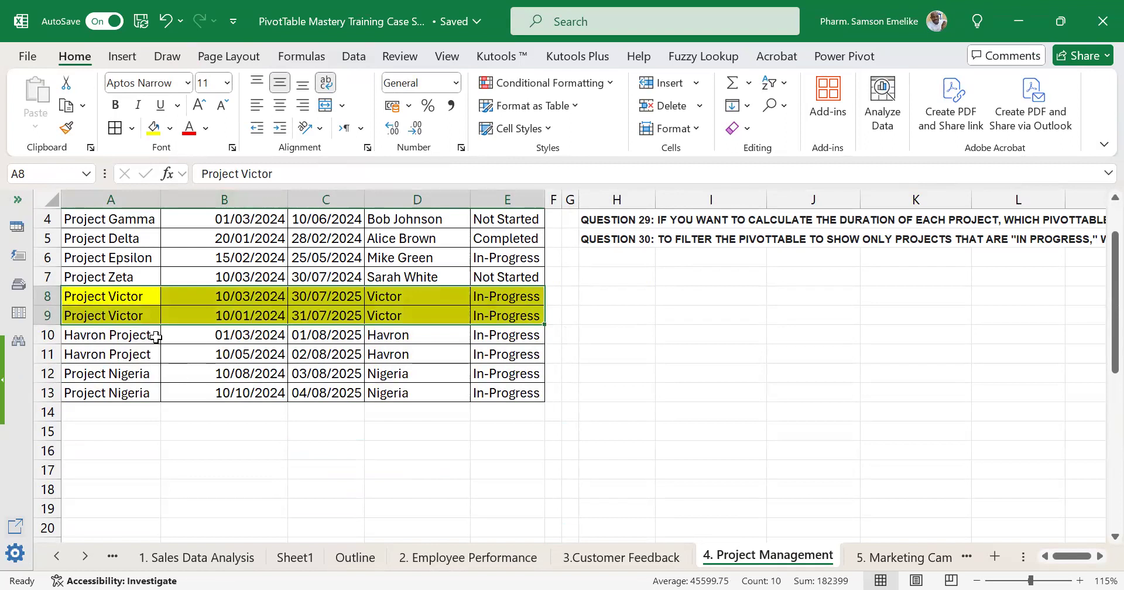
drag(153, 334, 534, 351)
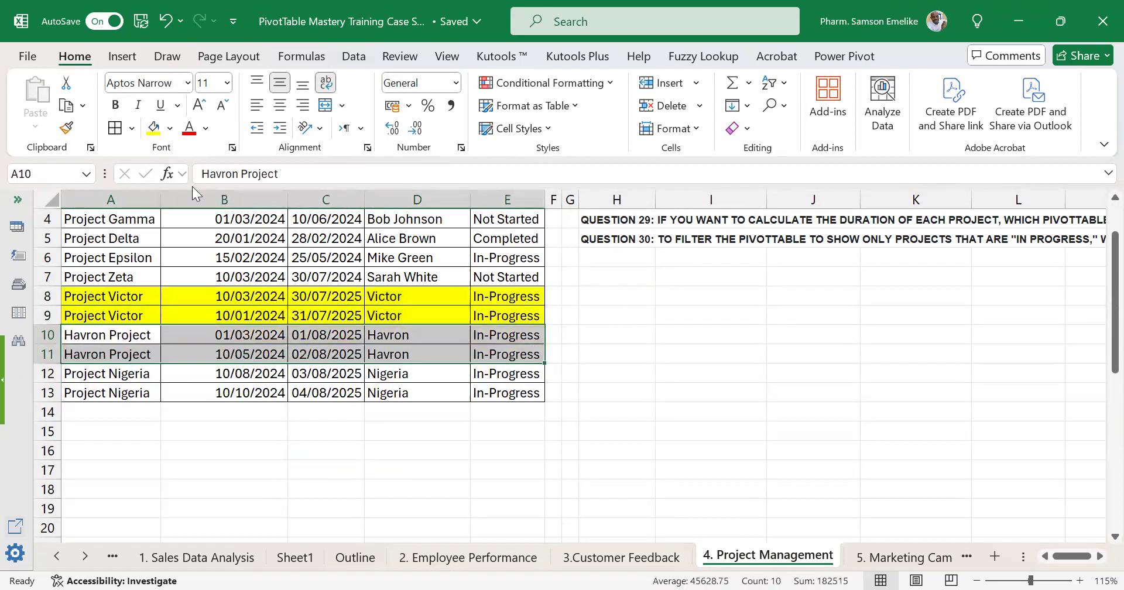
click(170, 128)
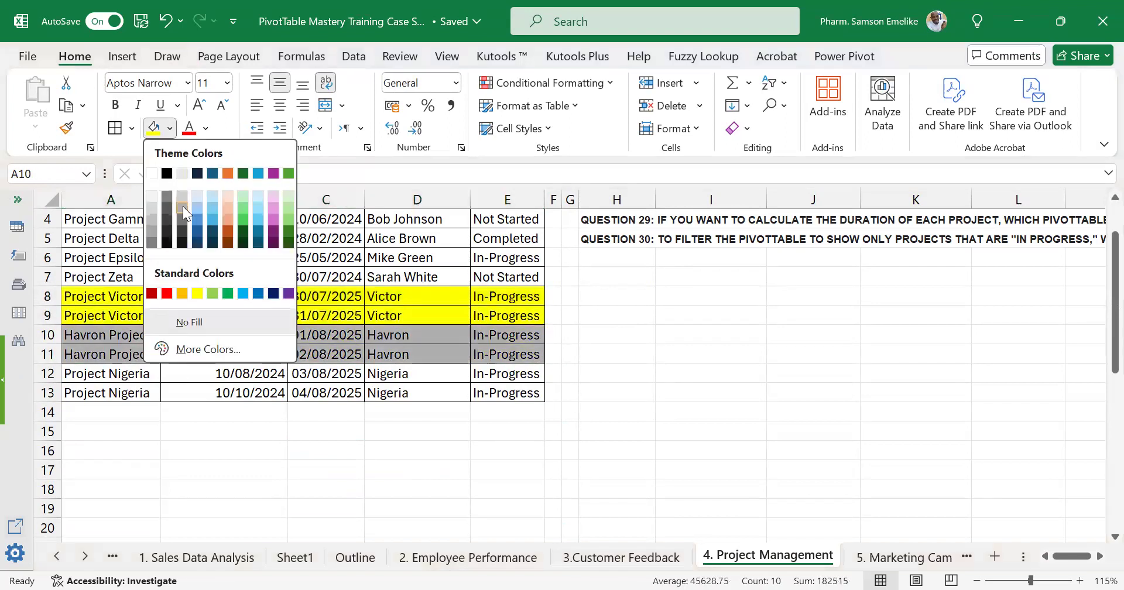
click(184, 195)
drag(124, 373, 504, 388)
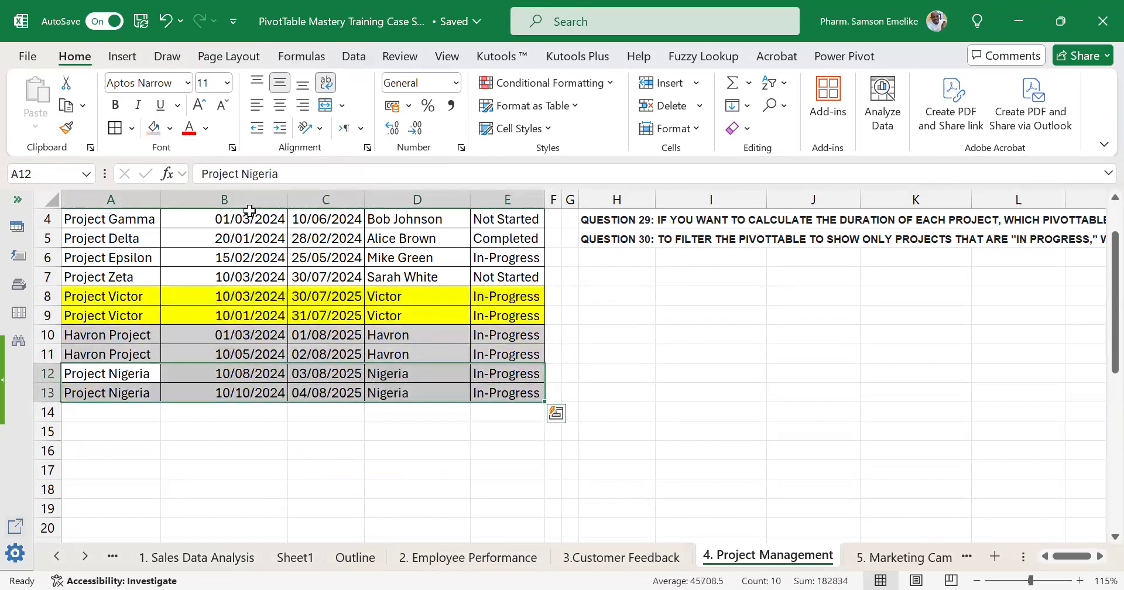
click(170, 128)
click(228, 198)
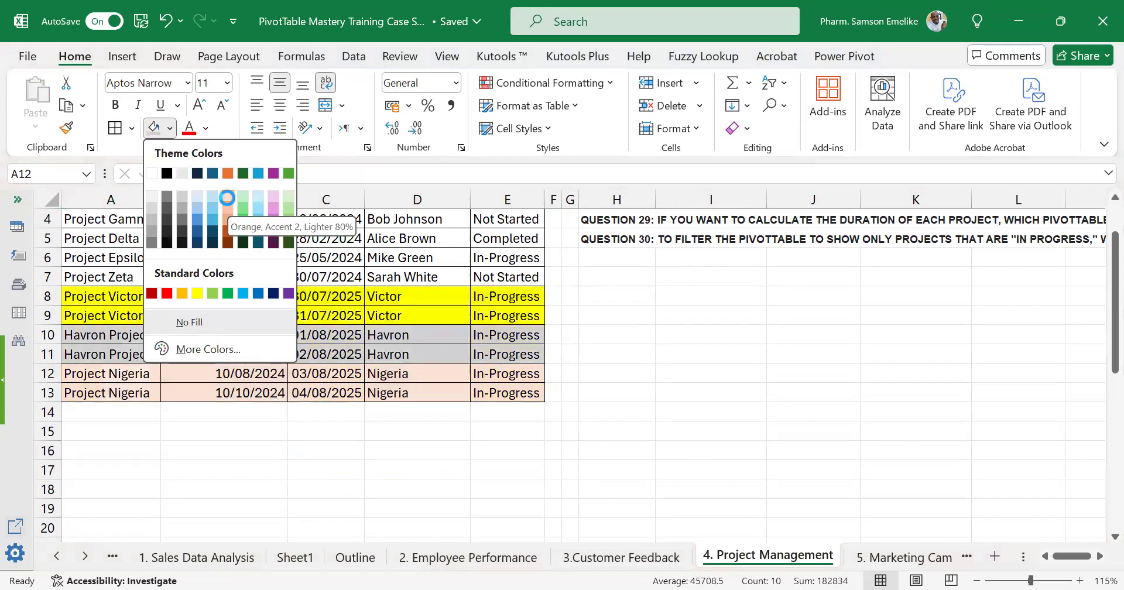
scroll(436, 364, up, 1)
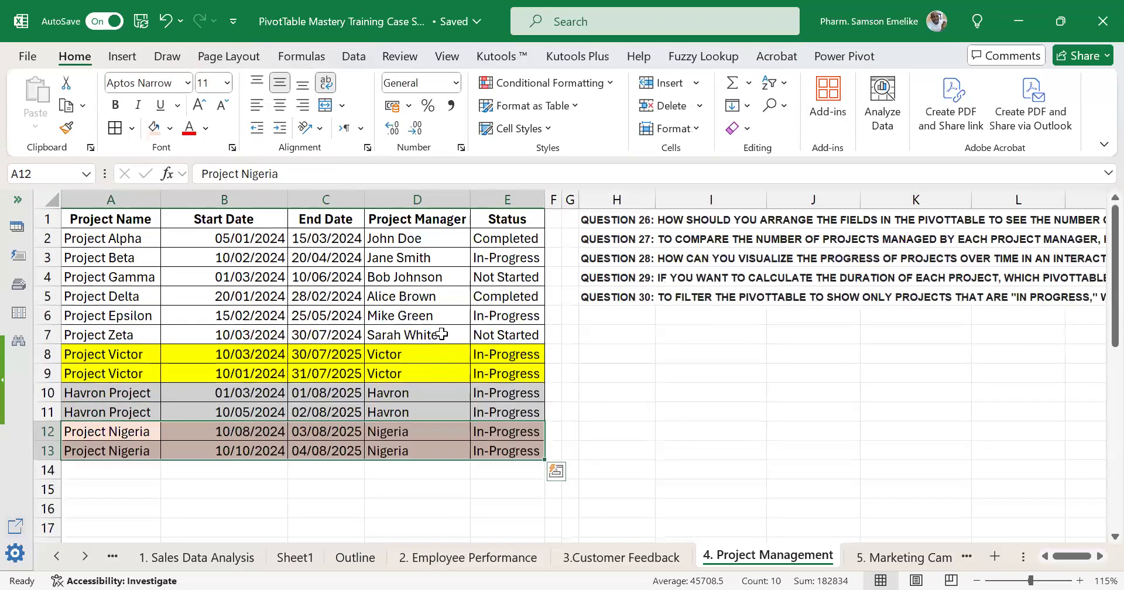
click(441, 334)
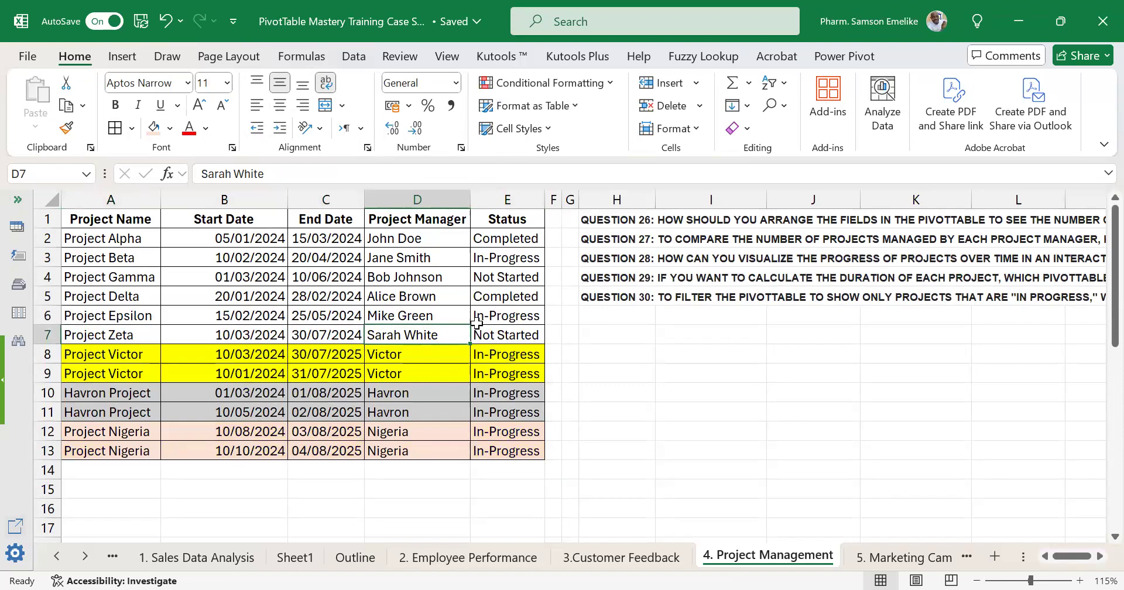
Insert a new column F directly after the Status column.
click(555, 196)
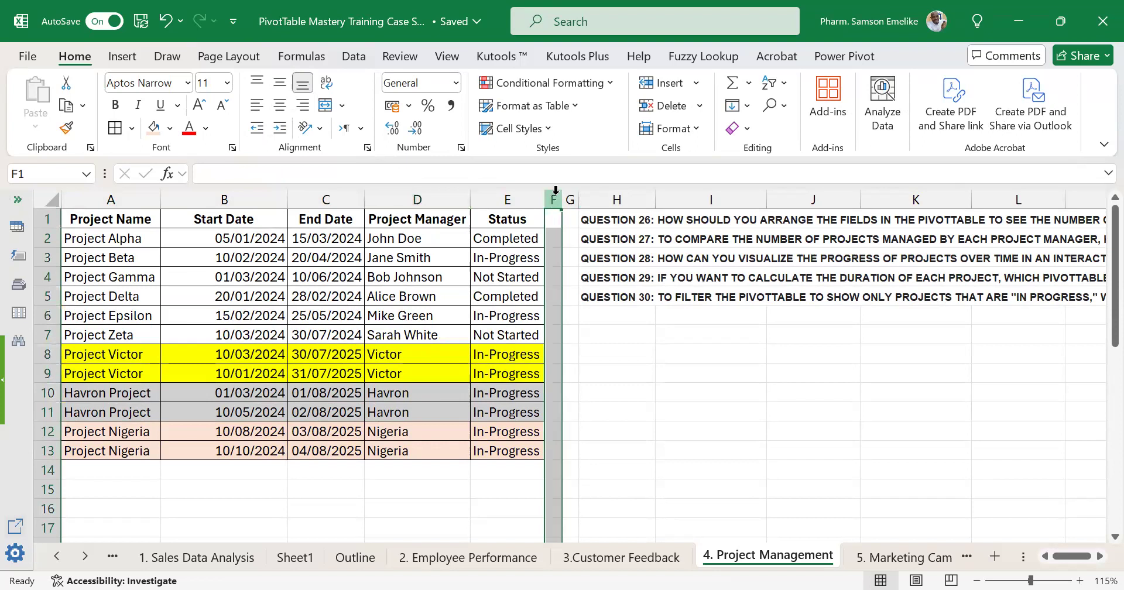
right_click(555, 316)
click(617, 370)
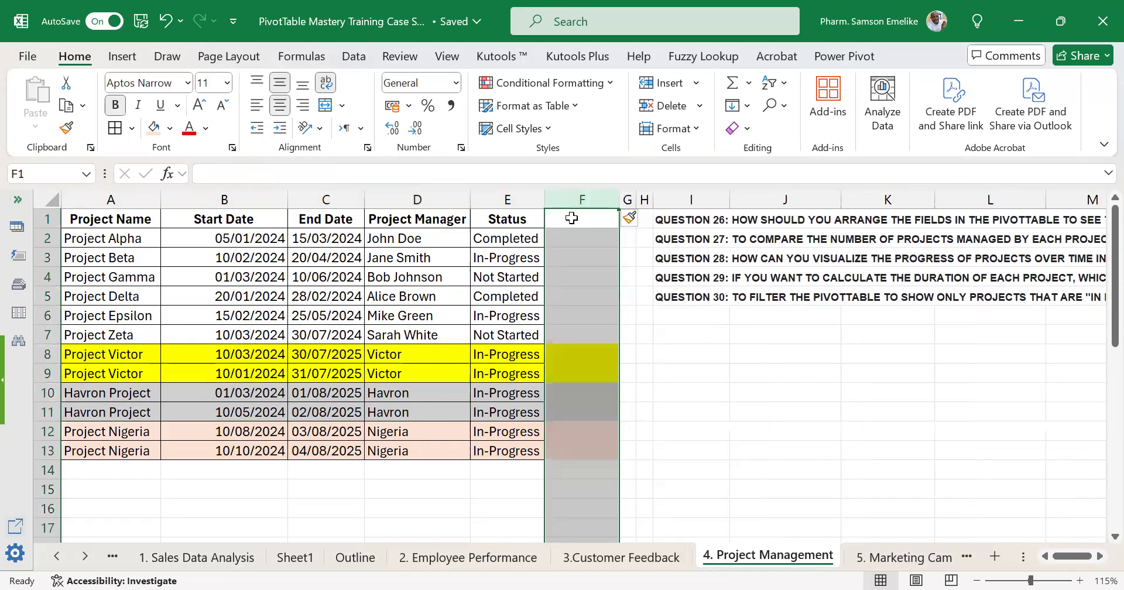
Enter the header Projection Duration in F1 and autofit the width of column F and the height of row 1.
text(Proj)
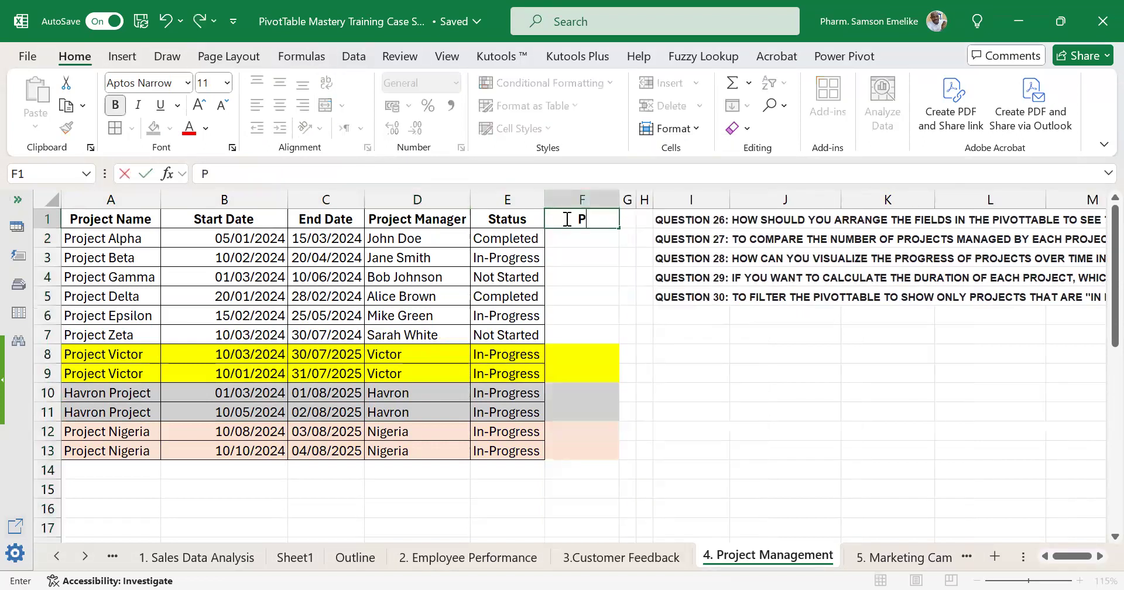
text(Du)
key(BackSpace)
key(BackSpace)
key(BackSpace)
text(ection Duration)
key(Return)
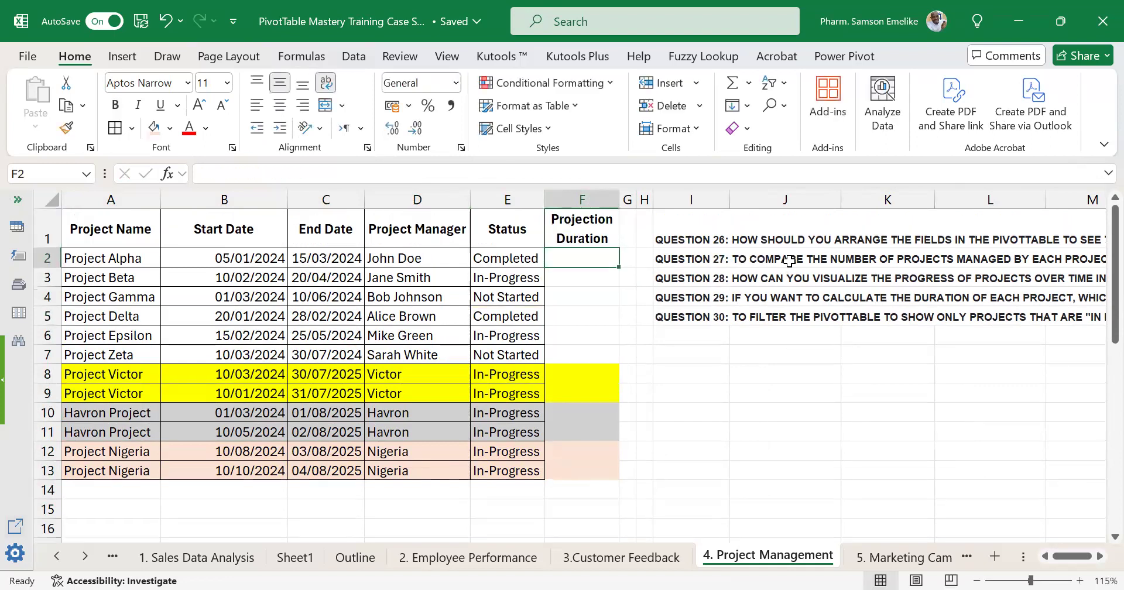
double_click(618, 199)
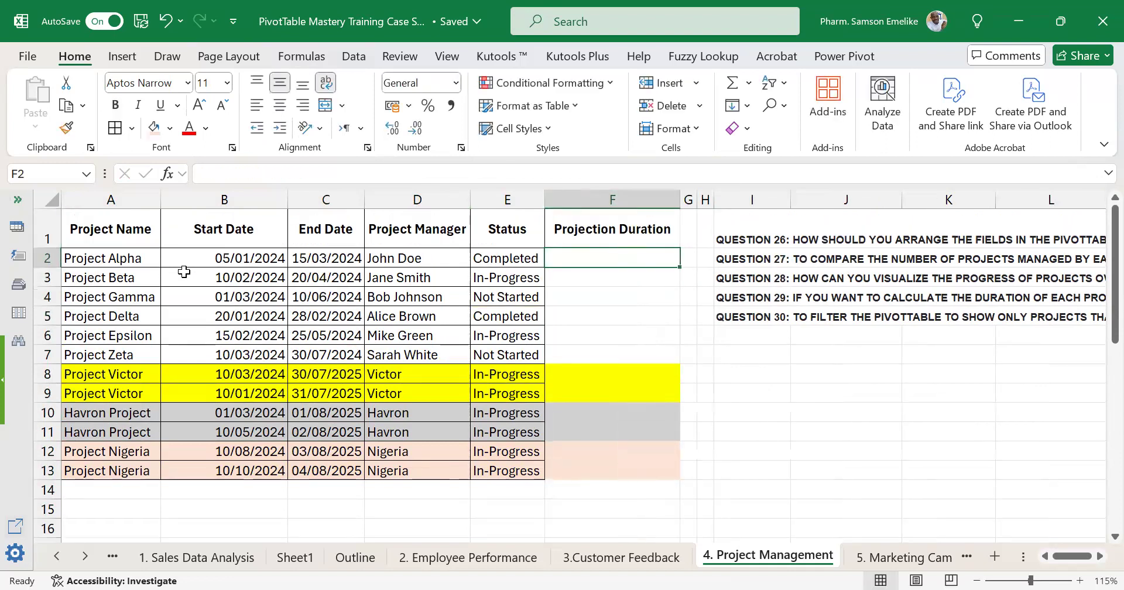
double_click(51, 248)
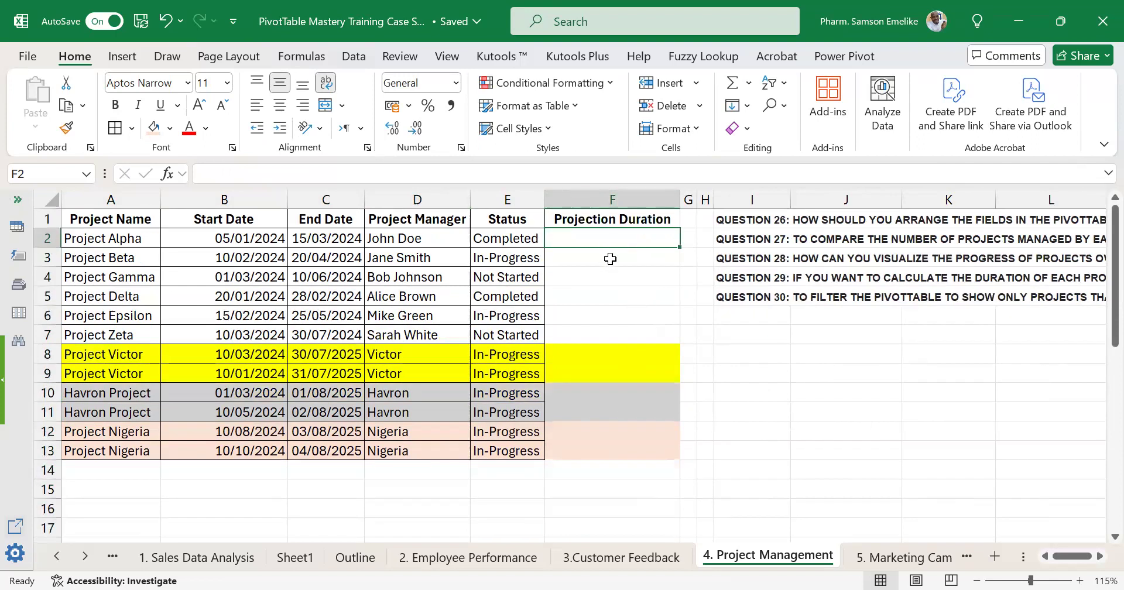
scroll(433, 423, down, 1)
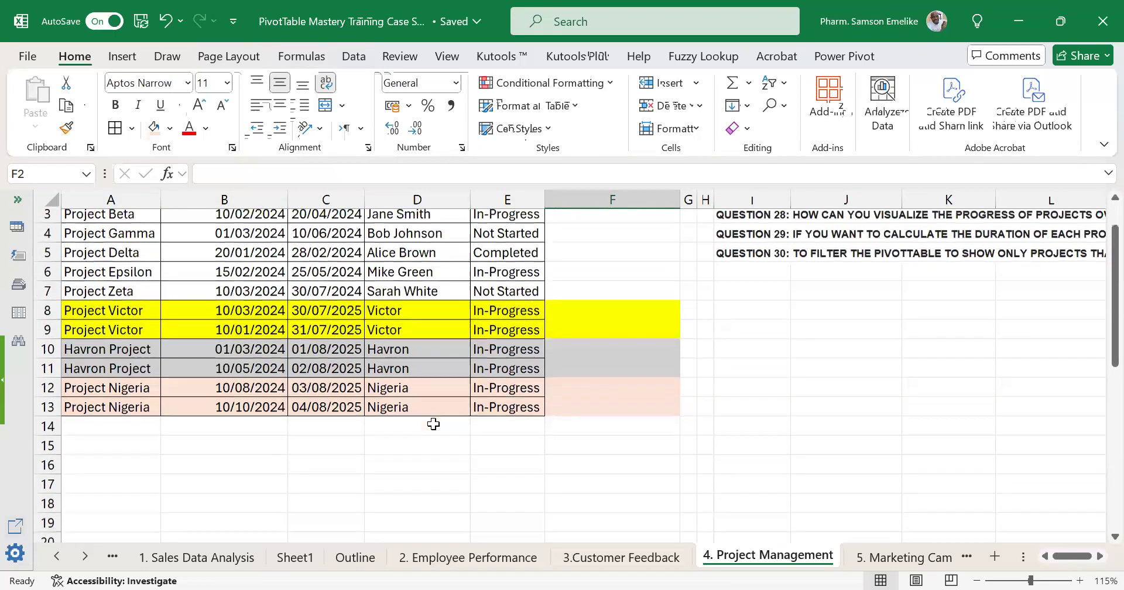
scroll(433, 423, down, 2)
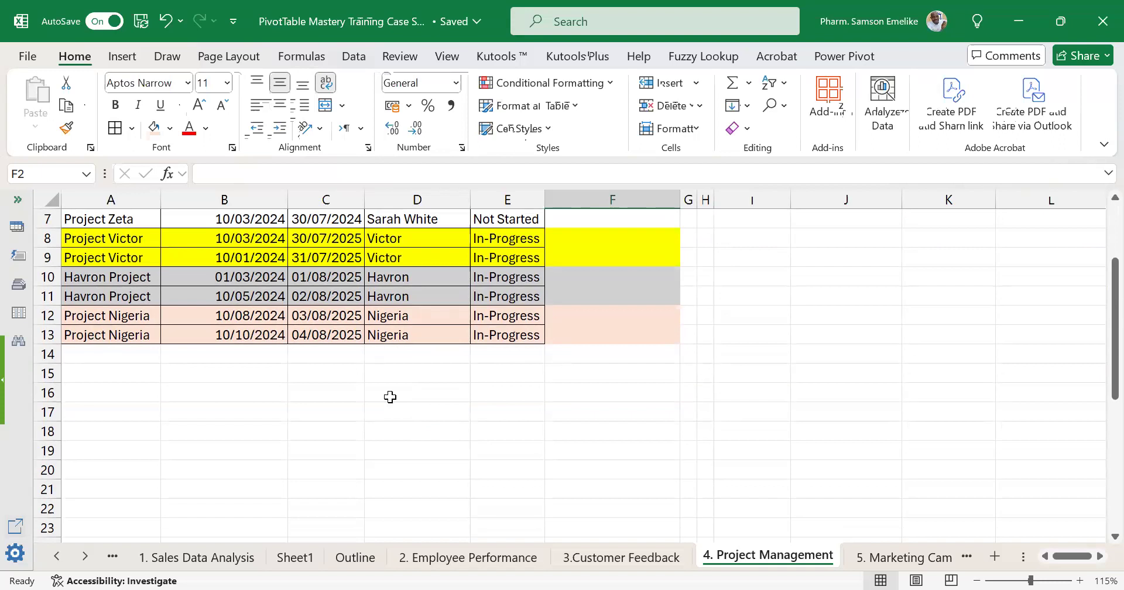
scroll(167, 335, up, 2)
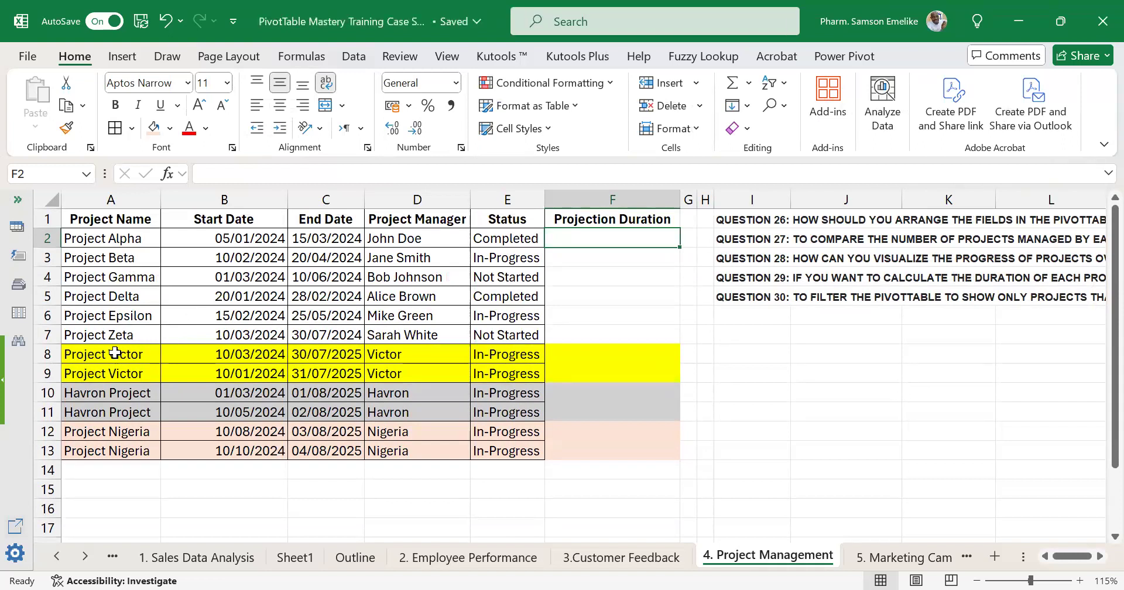
drag(115, 353, 509, 370)
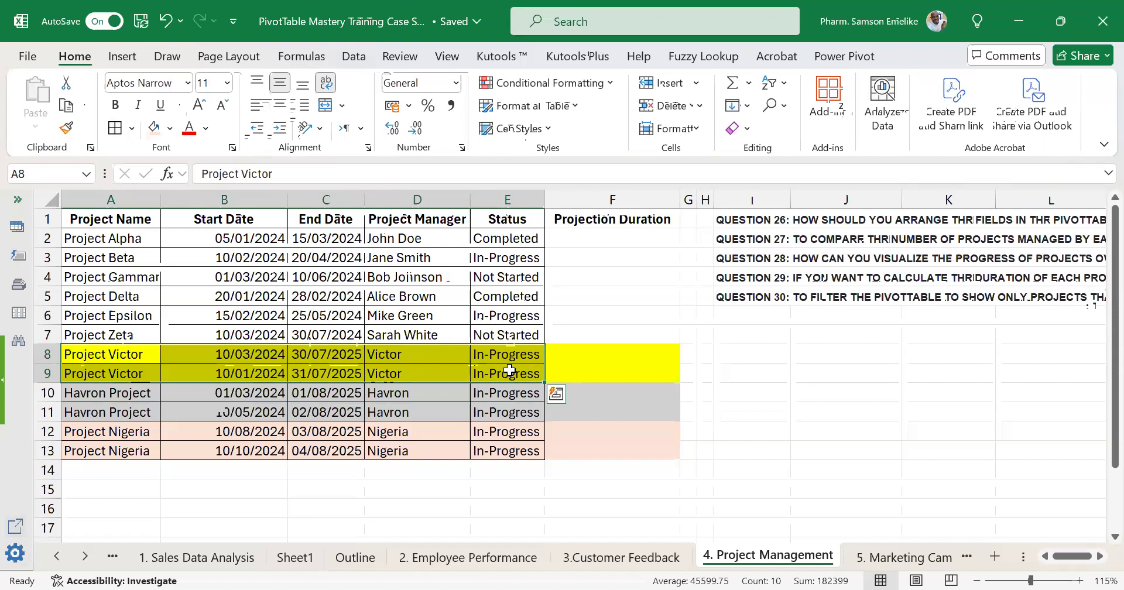
Calculate End Date minus Start Date in F2 with =C2-B2 and fill the formula down to F13.
click(599, 246)
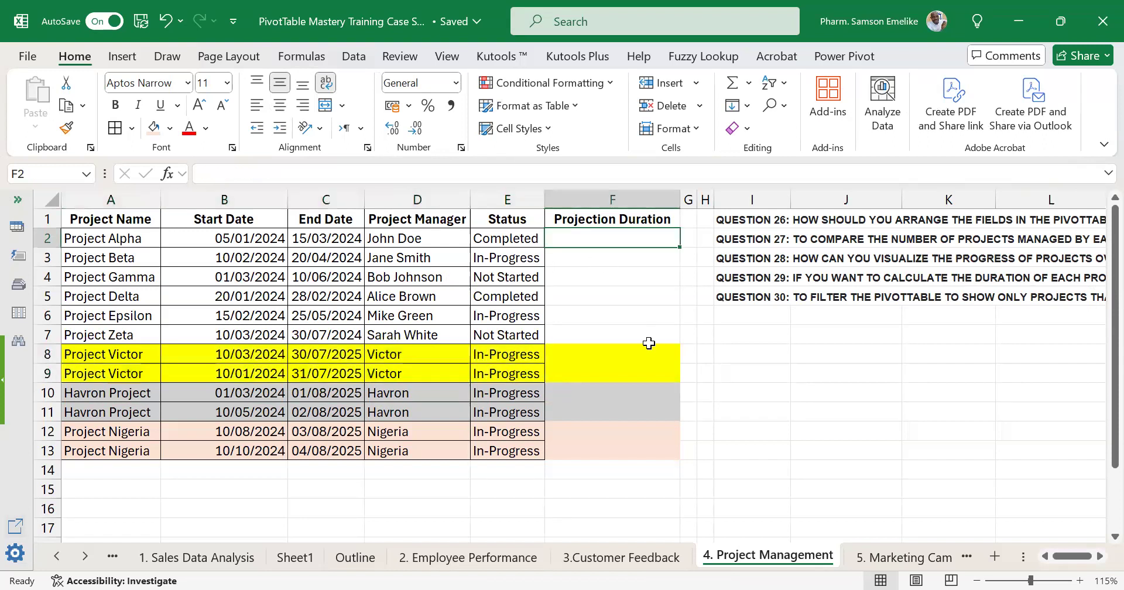
text(=)
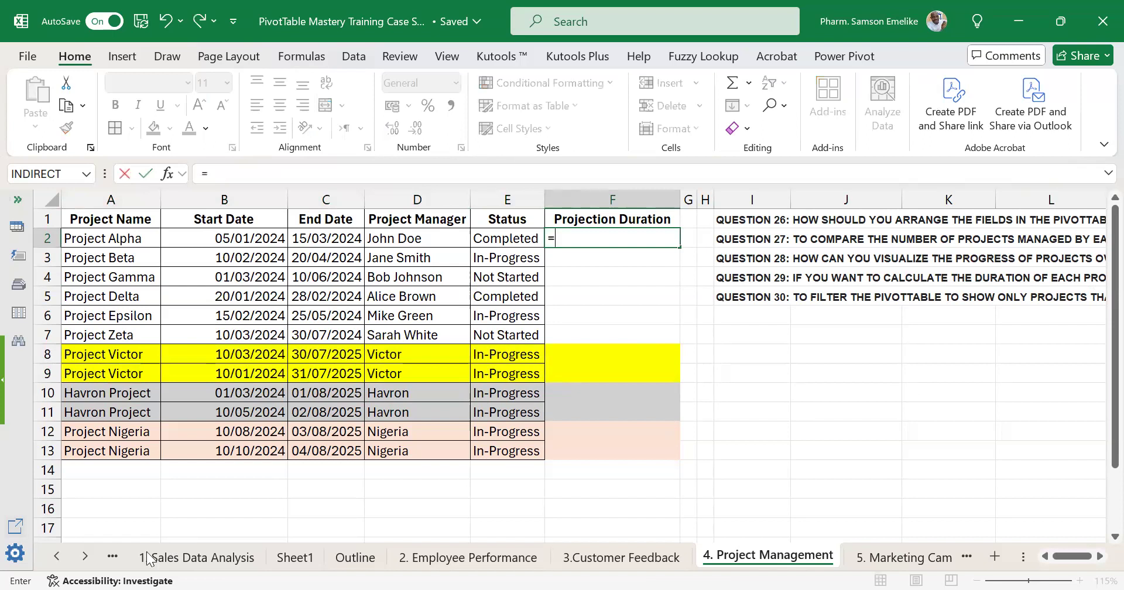
click(329, 238)
text(-)
click(263, 237)
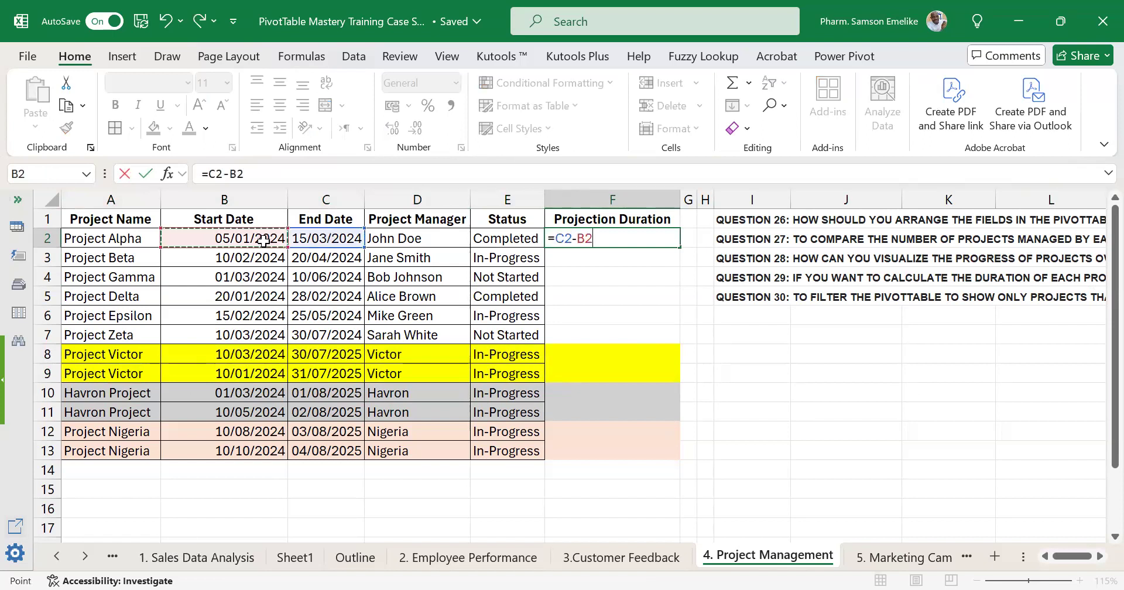
key(ctrl+Return)
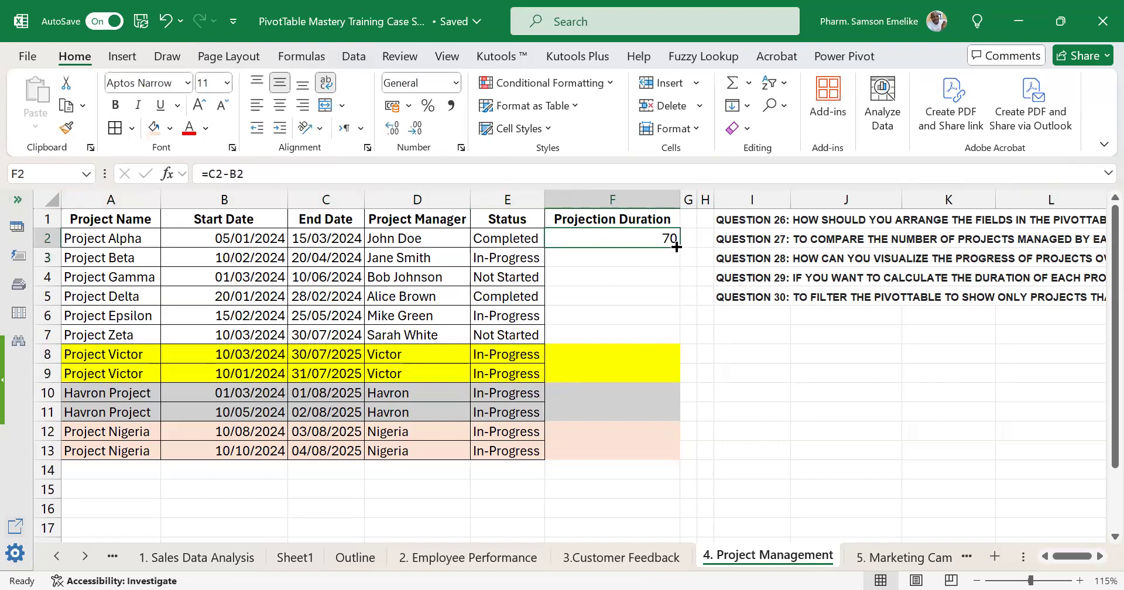
double_click(679, 247)
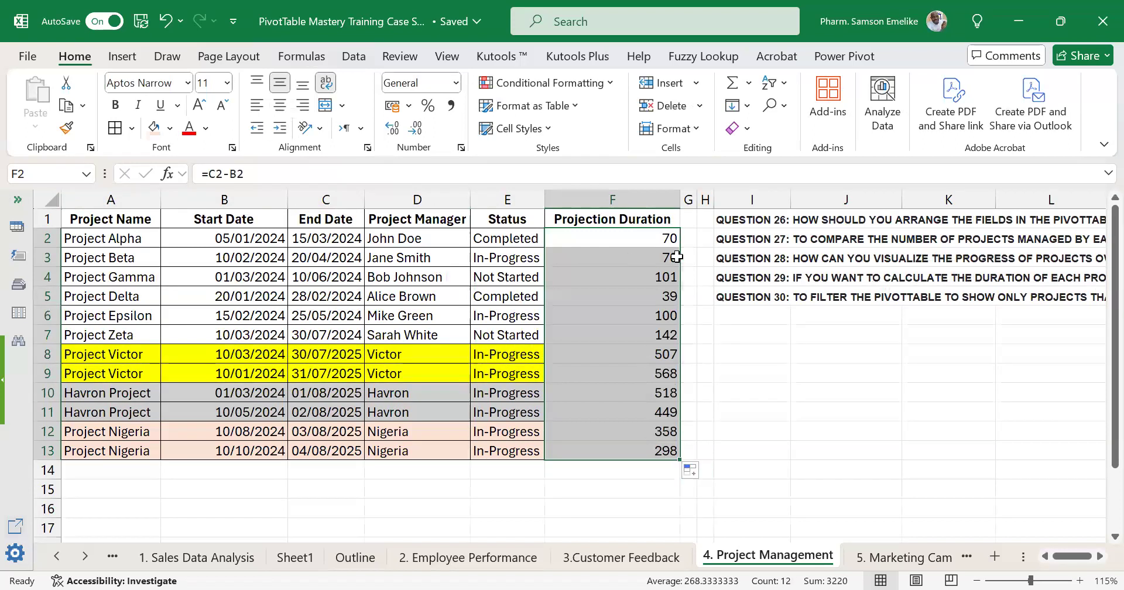
Create a PivotTable from A1:F13 at A15 of the existing worksheet, with Project Name in Rows.
click(418, 295)
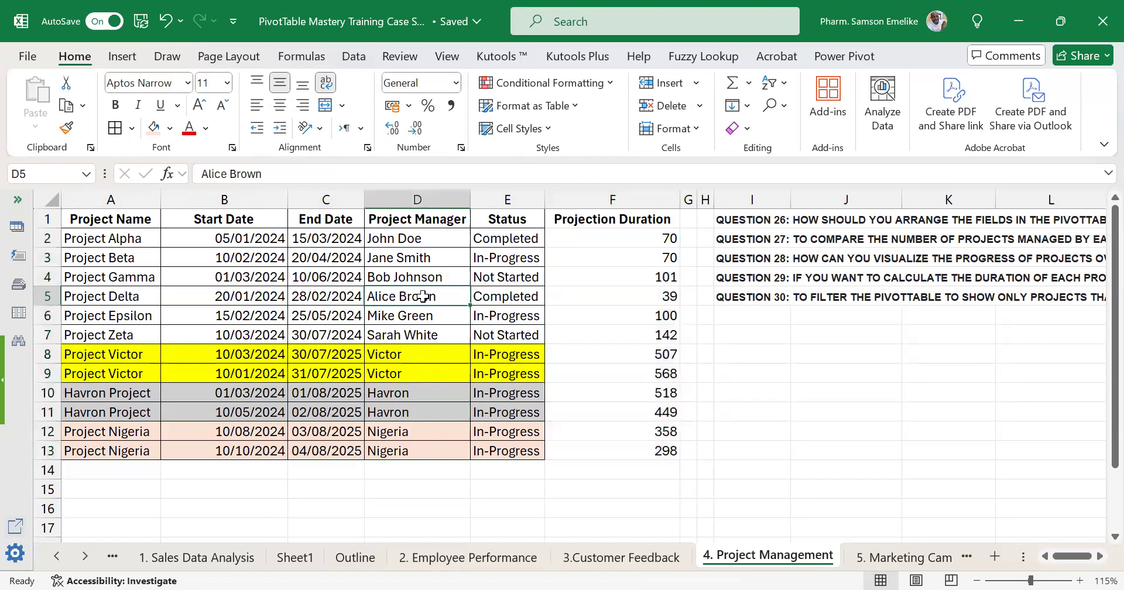
click(231, 274)
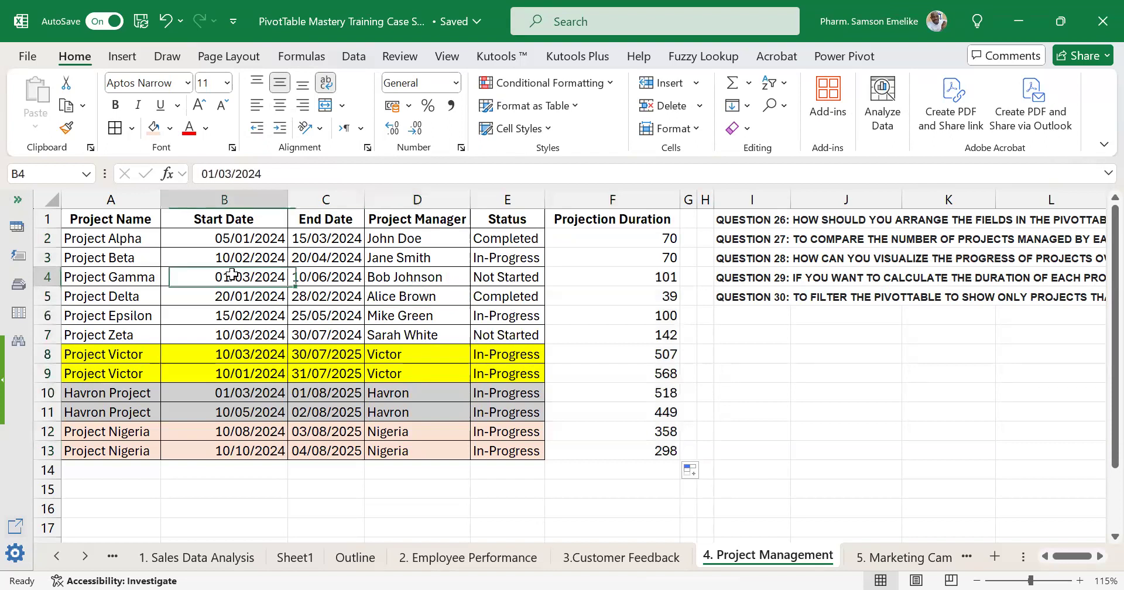
scroll(473, 326, down, 2)
scroll(468, 327, up, 2)
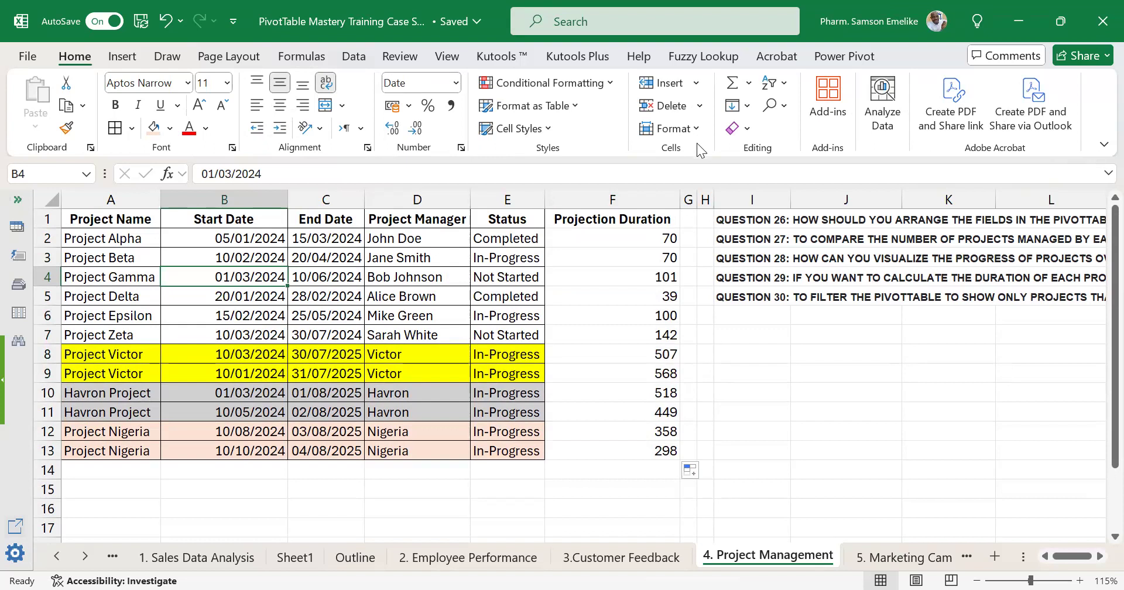
click(136, 57)
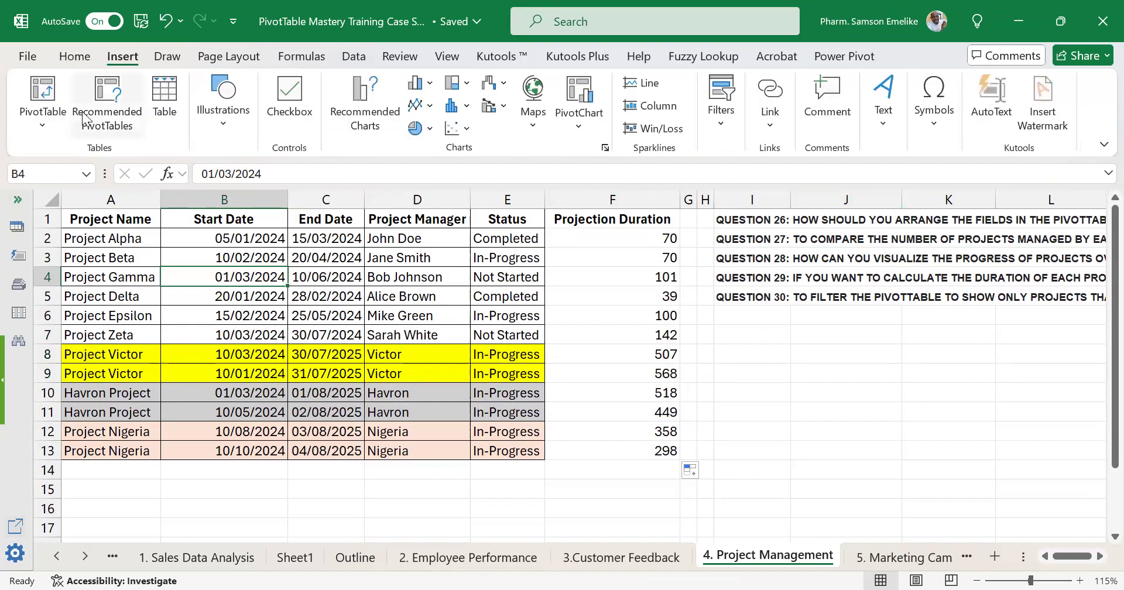
click(44, 109)
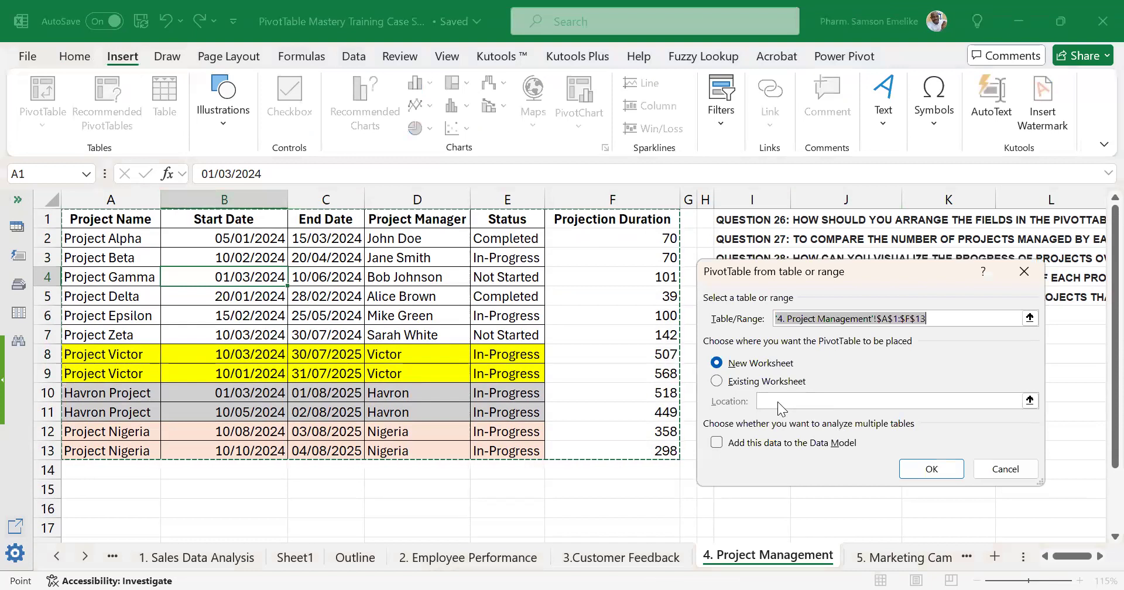
click(715, 381)
scroll(257, 466, down, 1)
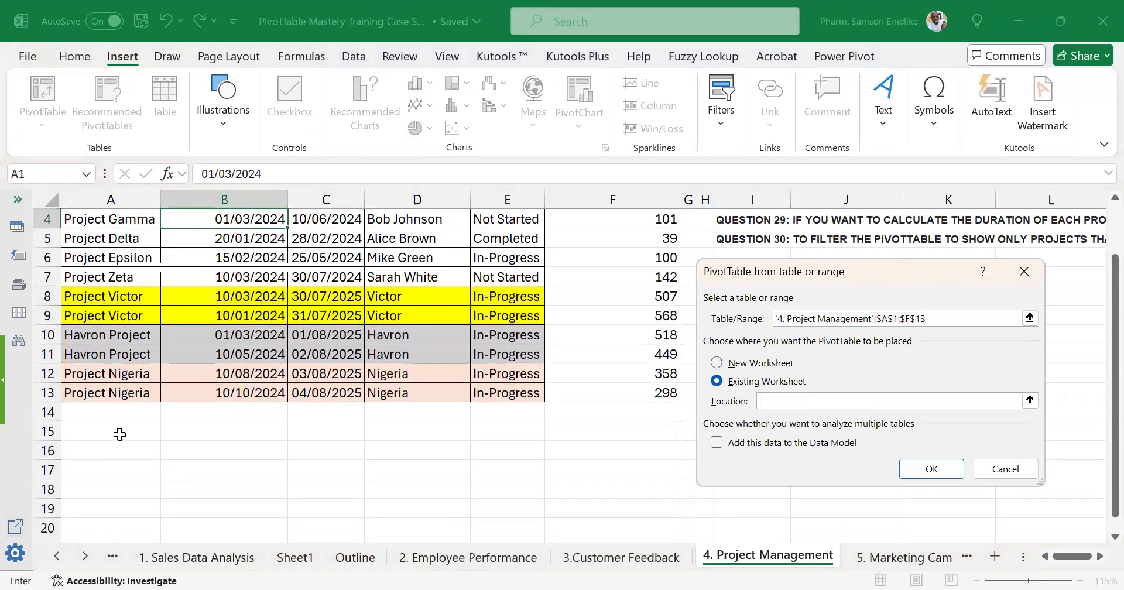
click(121, 434)
click(930, 468)
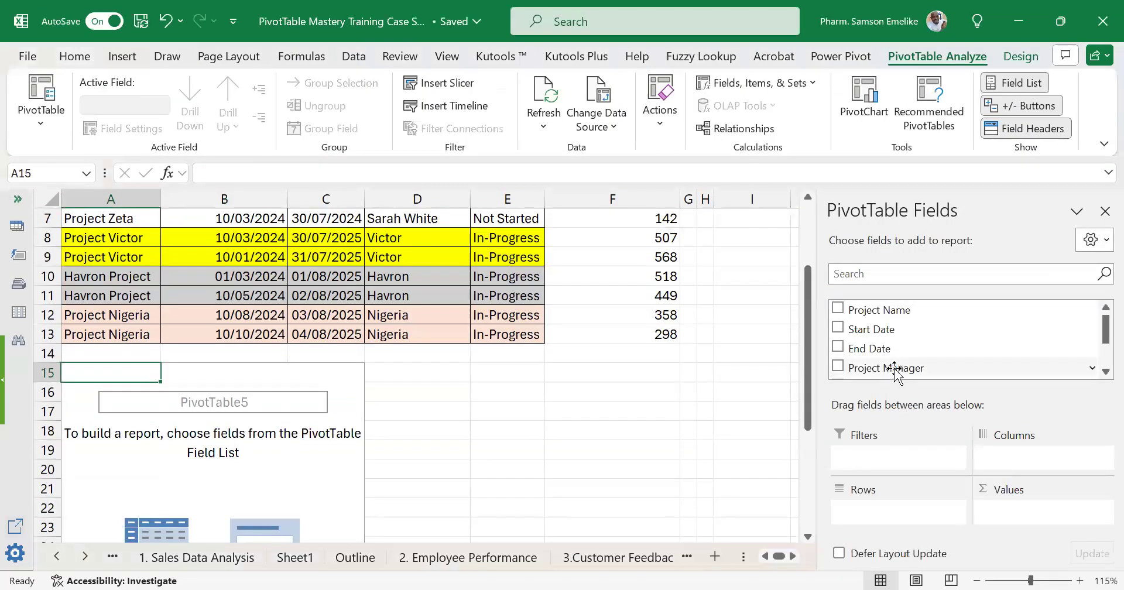
drag(871, 319, 878, 521)
scroll(198, 423, down, 2)
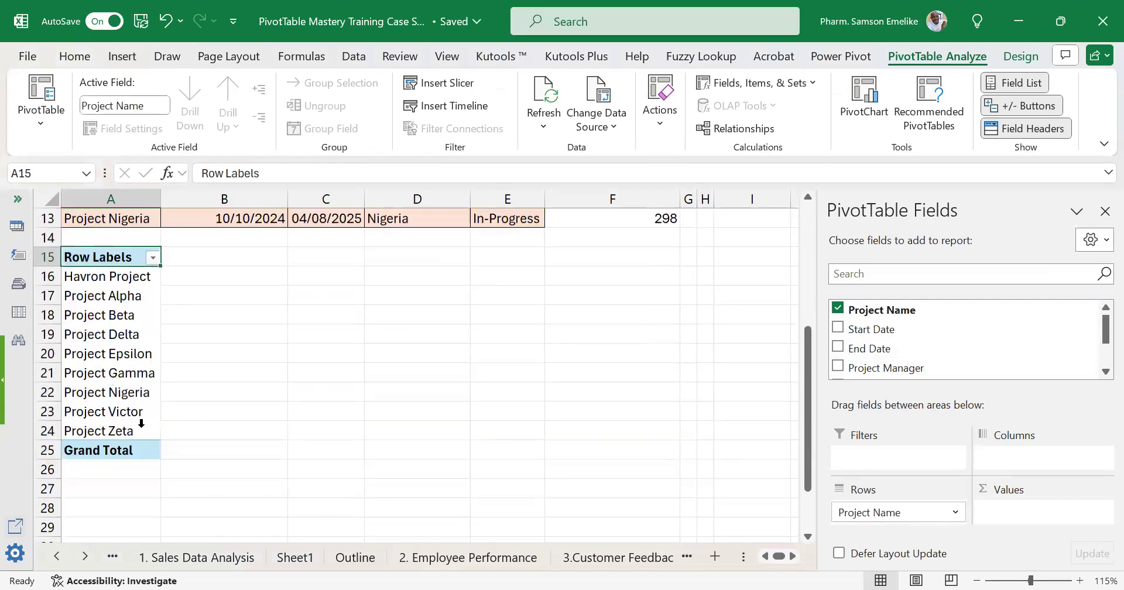
click(134, 407)
click(135, 391)
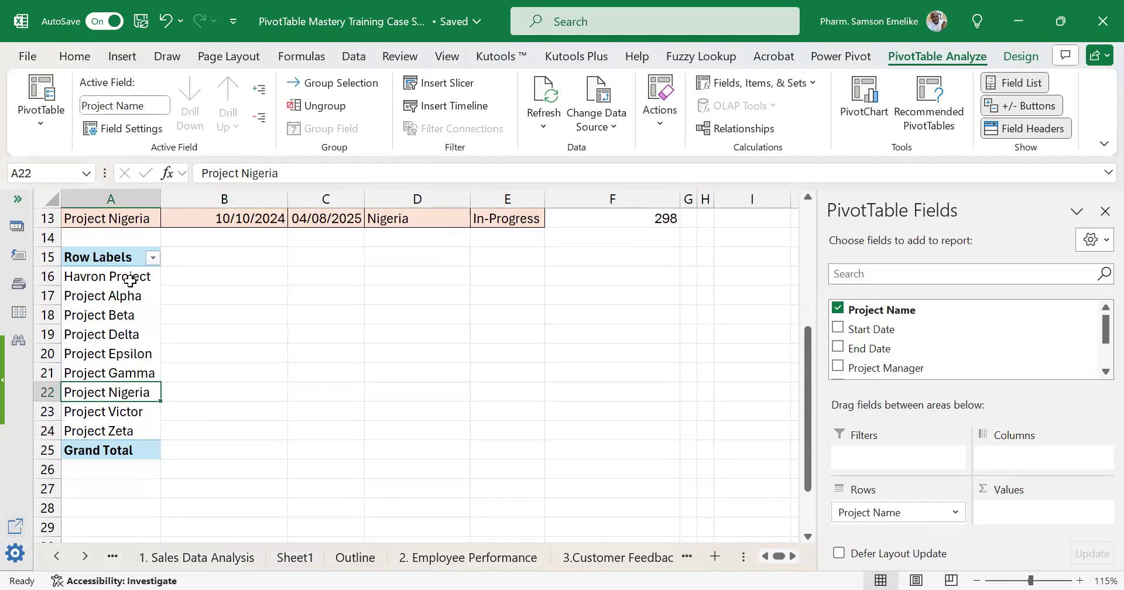
click(130, 278)
scroll(132, 287, up, 3)
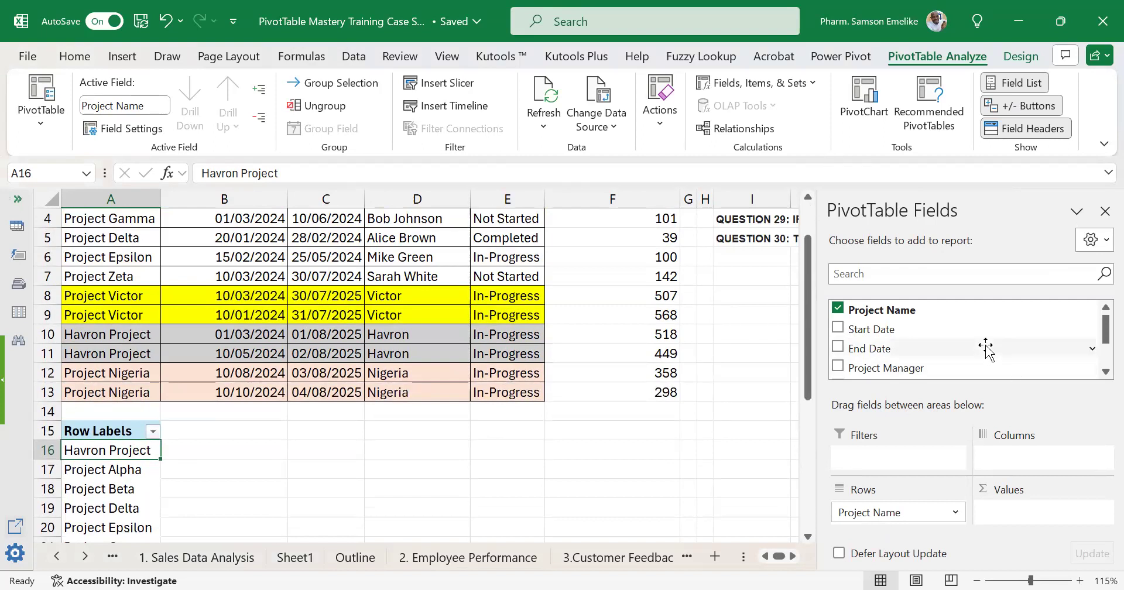
scroll(987, 351, down, 2)
scroll(989, 354, up, 3)
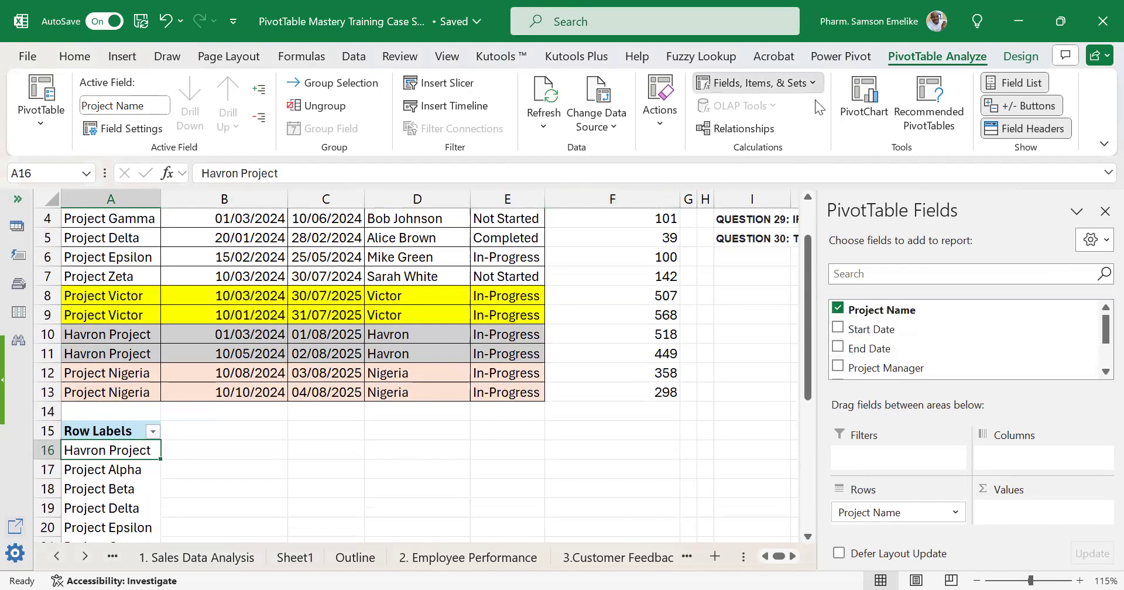
Add a calculated field named Duration Calculated Field to the PivotTable with the formula = 'End Date' - 'Start Date'.
click(755, 82)
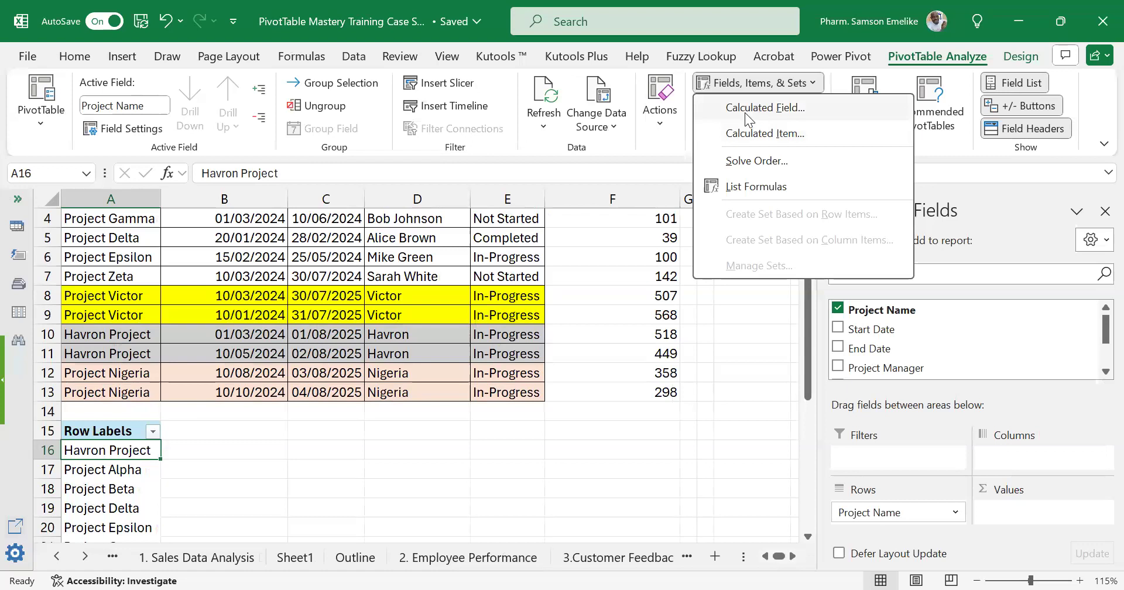
click(744, 112)
text(Dur)
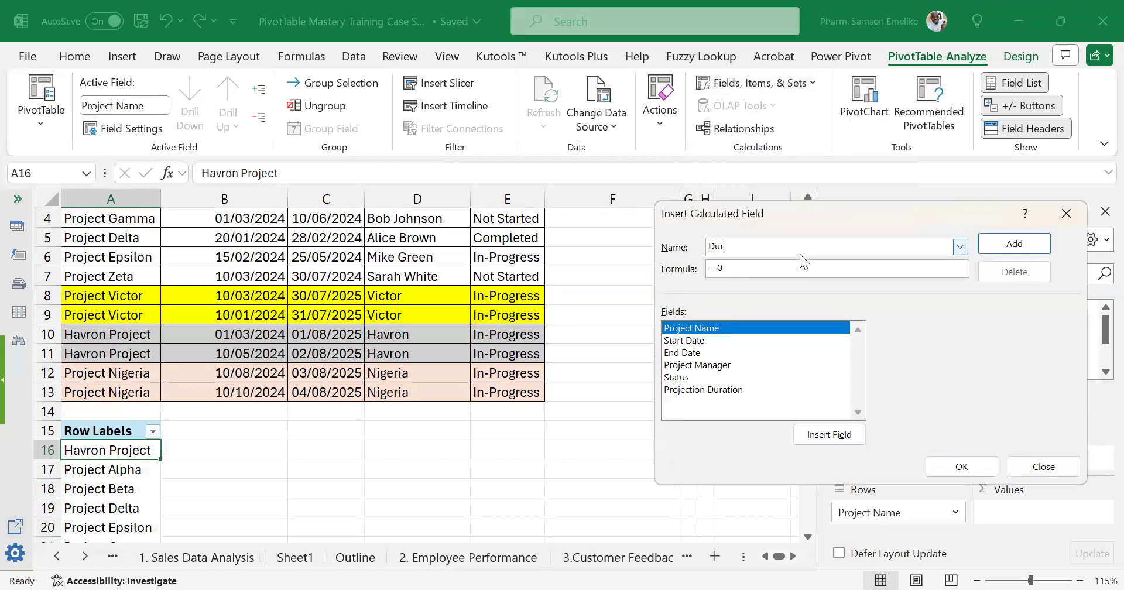
text(ation)
text(Calculated Field)
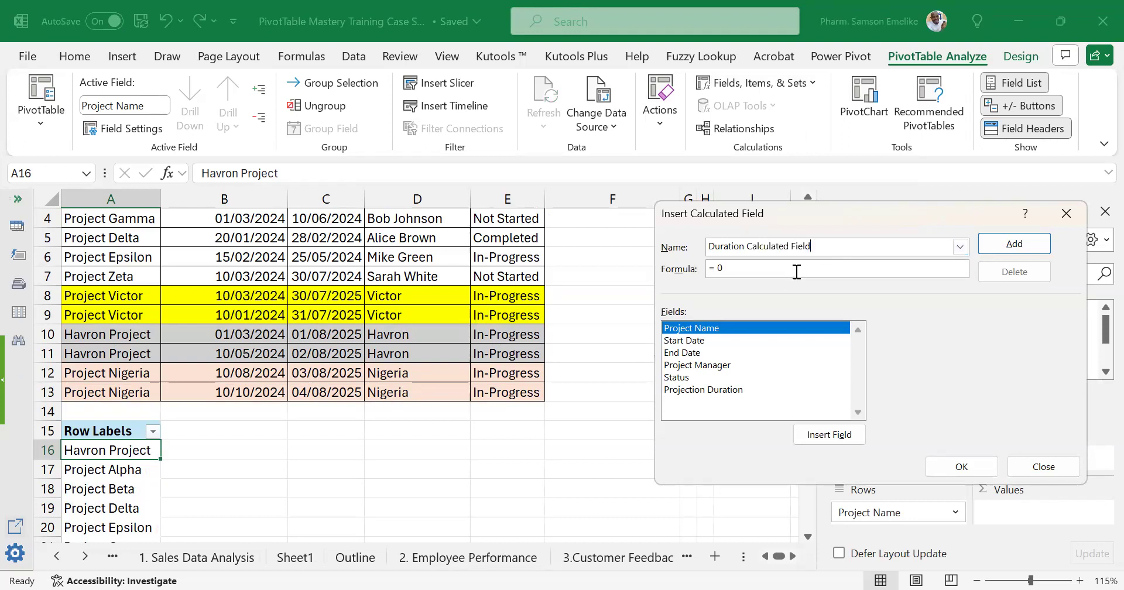
key(BackSpace)
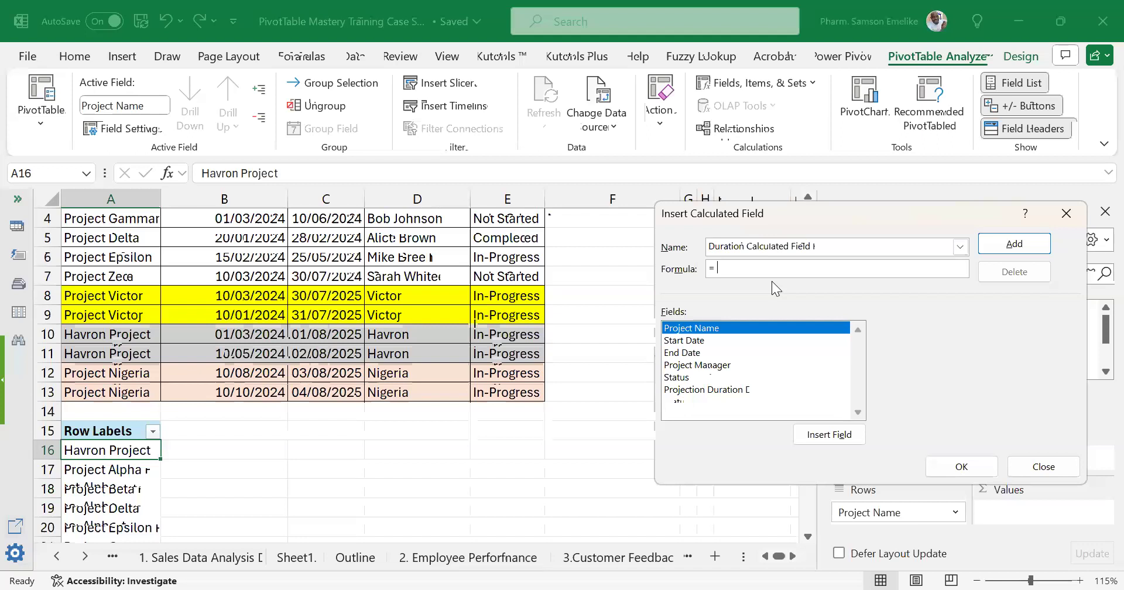
double_click(692, 353)
text(-)
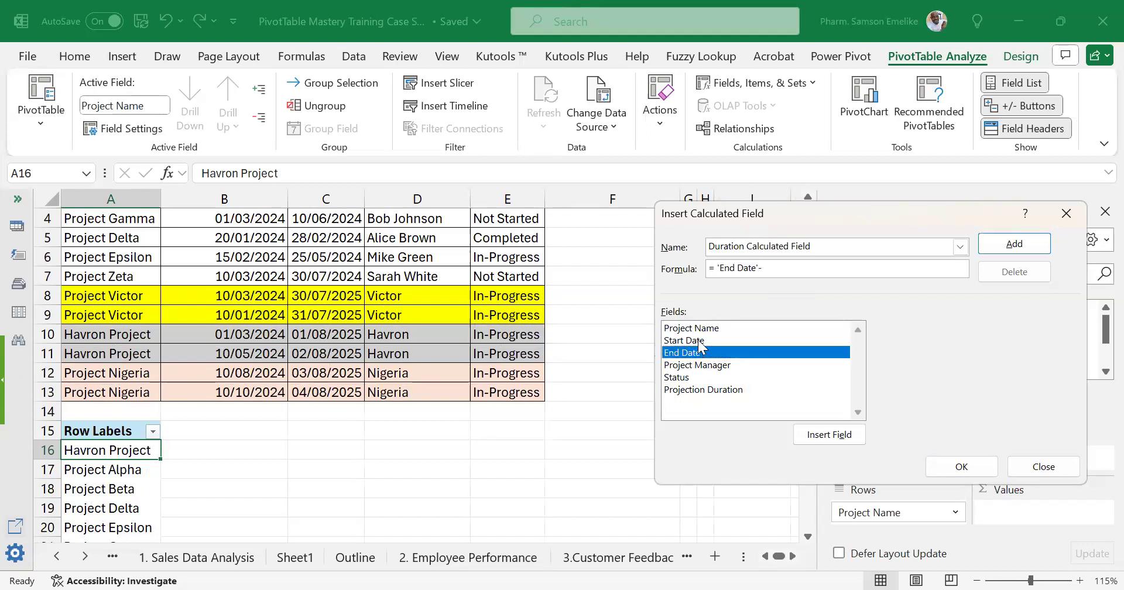
double_click(699, 341)
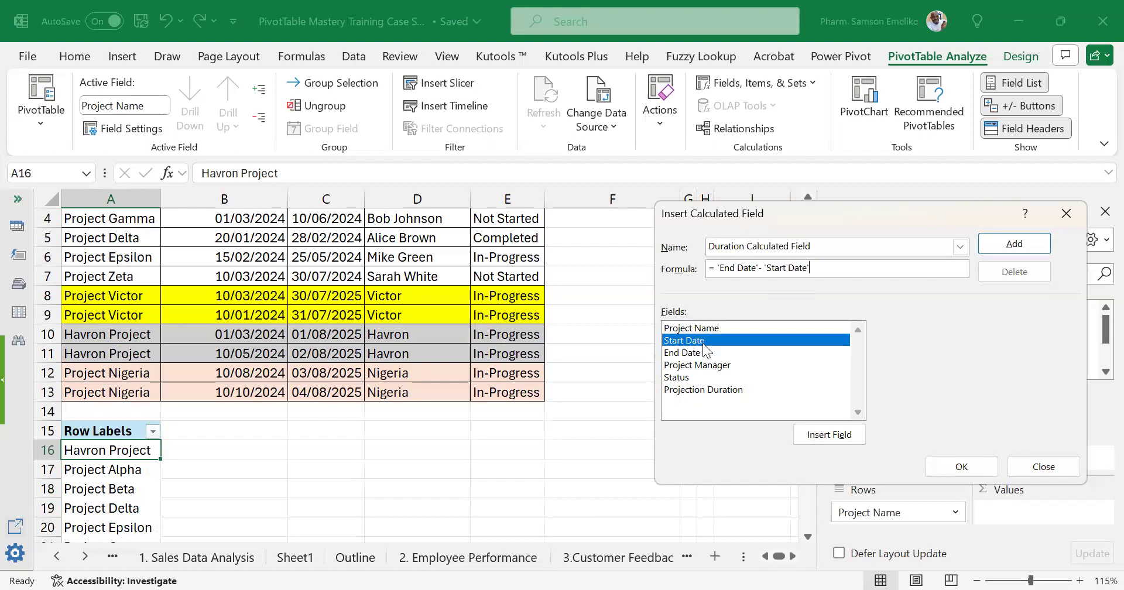
click(962, 466)
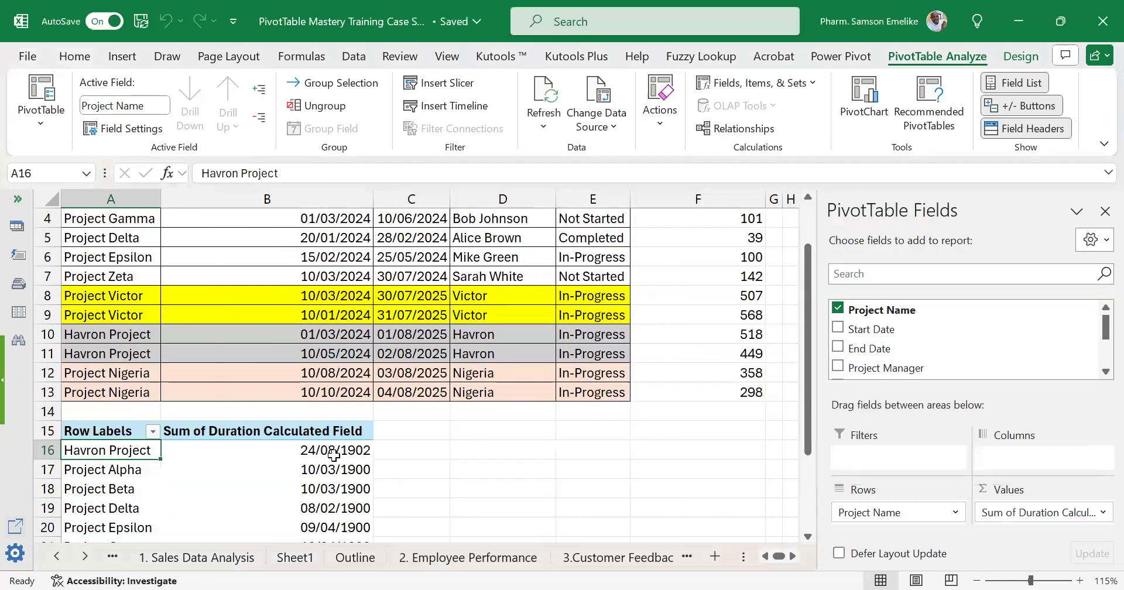
Format the PivotTable's Sum of Duration Calculated Field values as Number with 0 decimal places.
scroll(347, 395, down, 1)
click(346, 395)
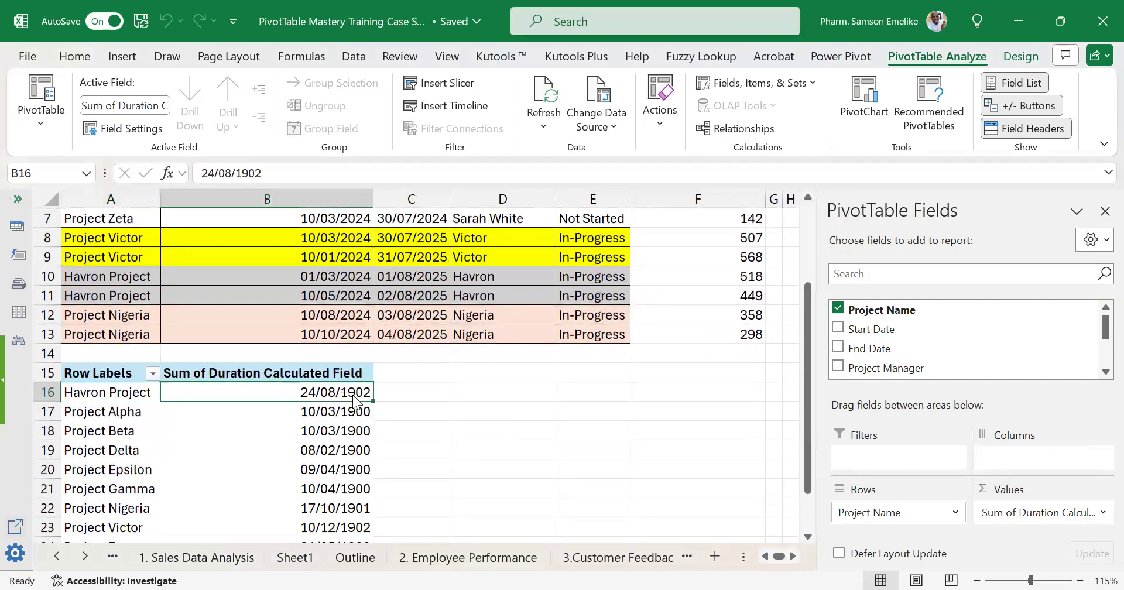
right_click(350, 399)
click(416, 332)
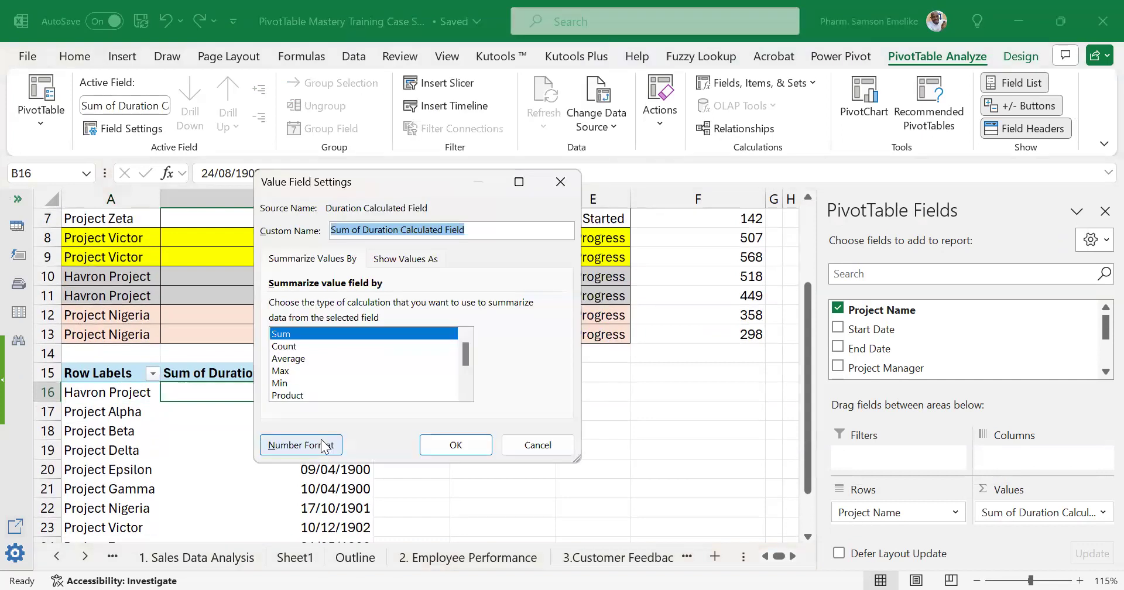
click(322, 446)
click(225, 187)
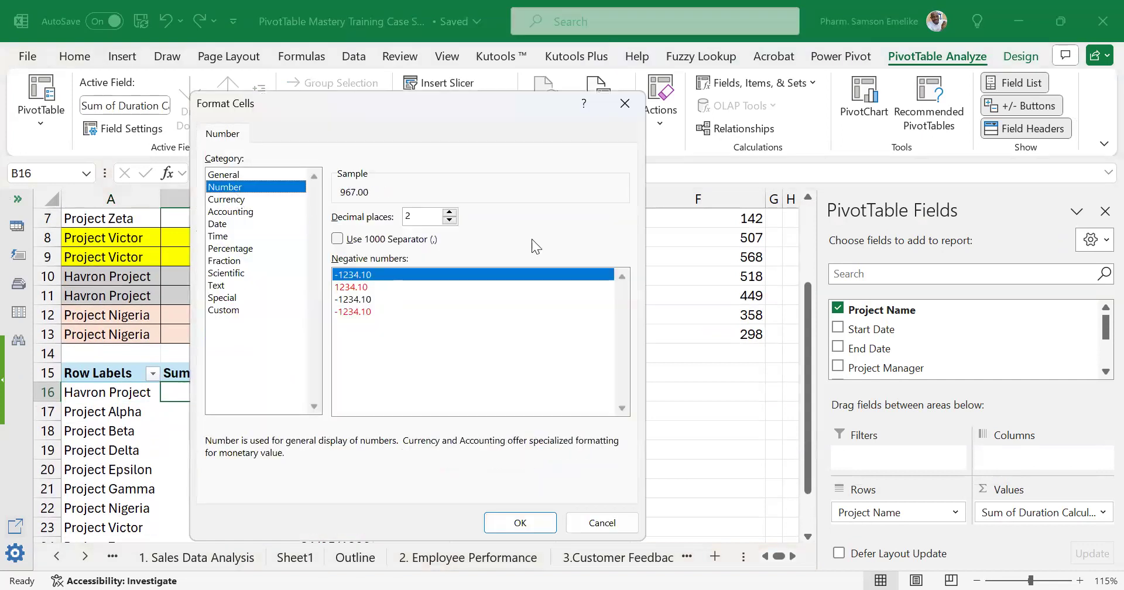
click(449, 220)
click(450, 220)
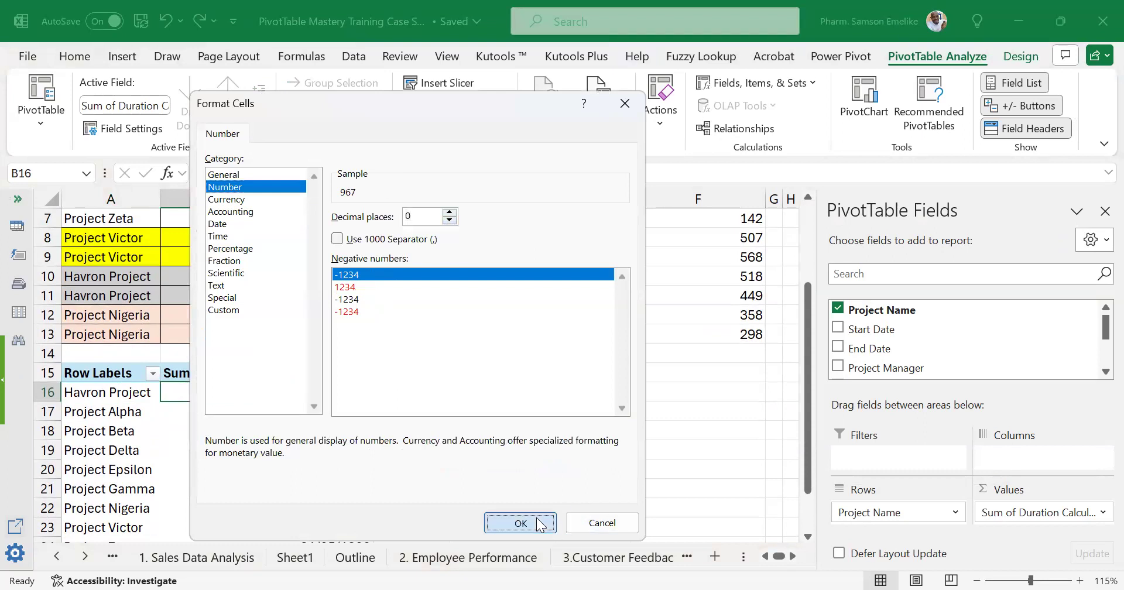
key(Return)
click(455, 445)
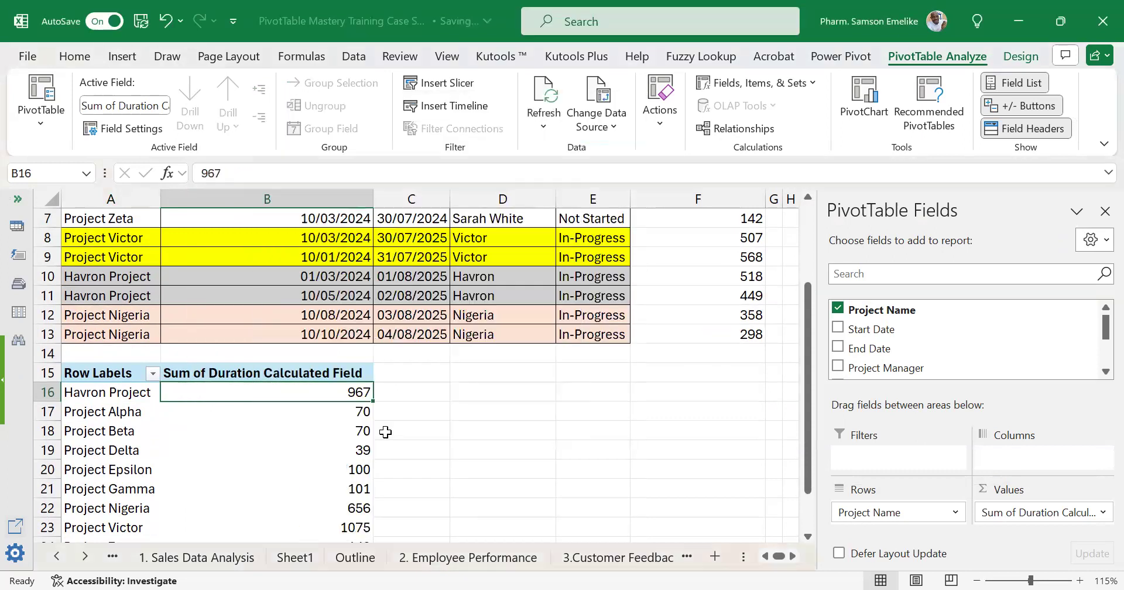
scroll(385, 432, down, 1)
scroll(385, 432, up, 2)
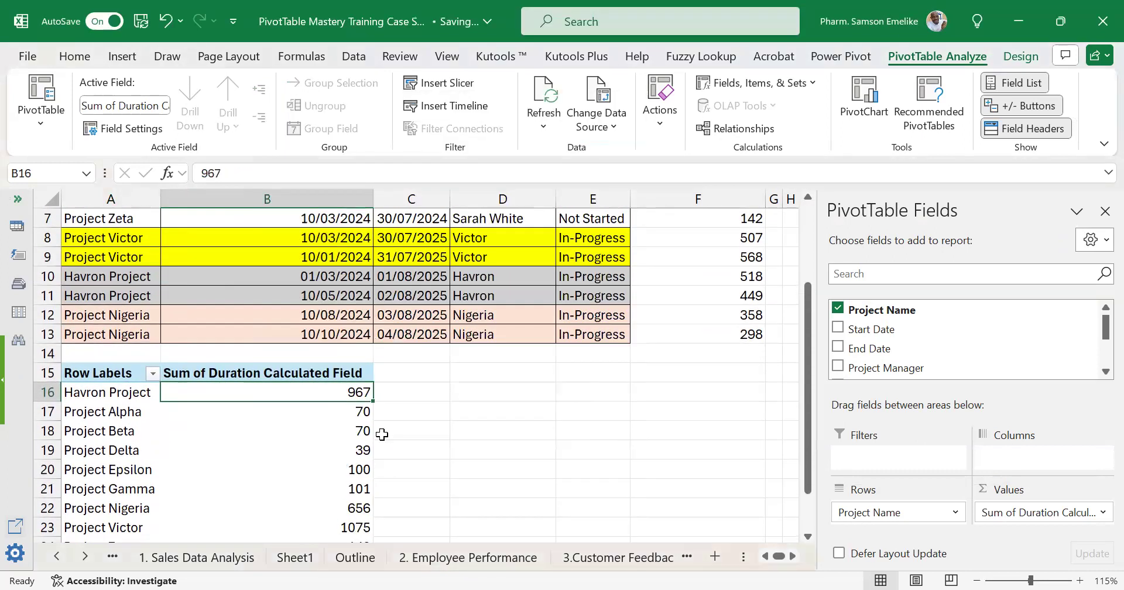
scroll(385, 442, down, 2)
scroll(385, 442, up, 1)
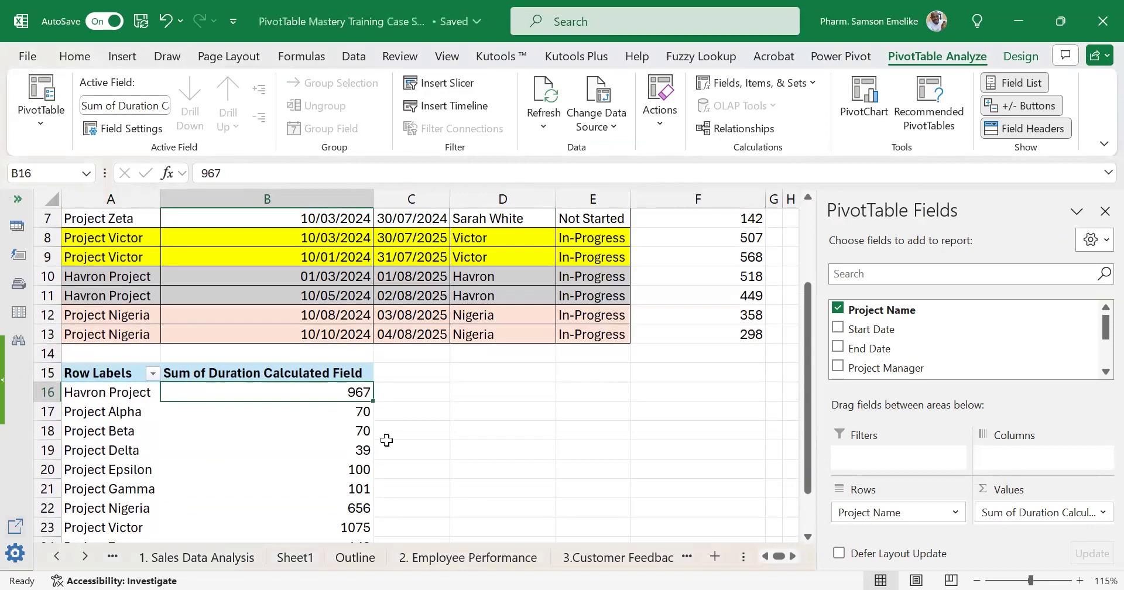
click(360, 276)
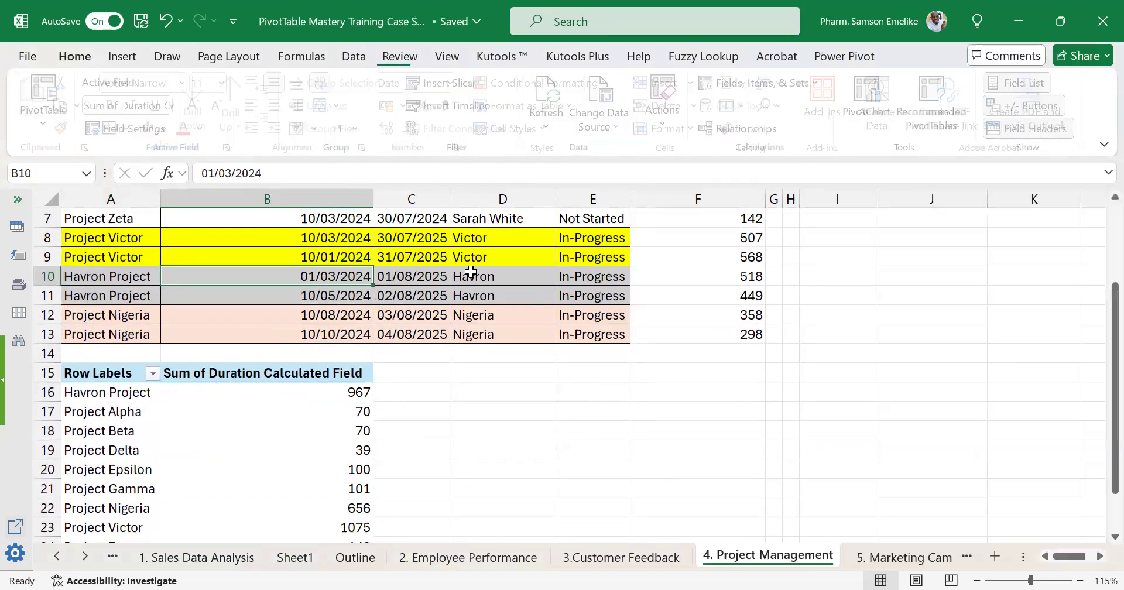
Insert a second PivotTable from A1:F13 at cell D15 of the existing worksheet.
click(121, 57)
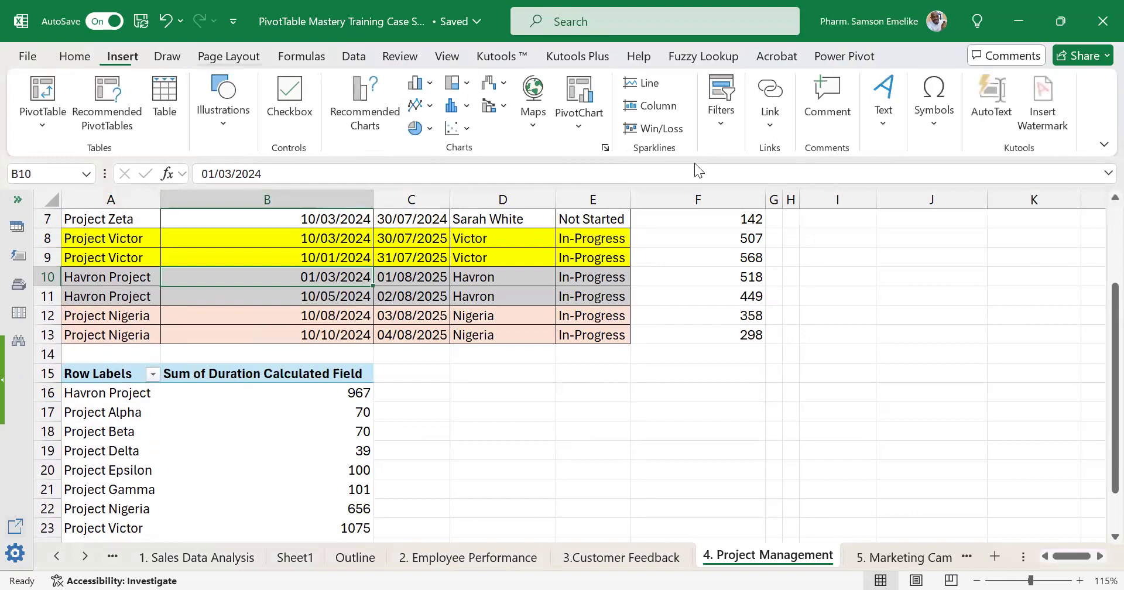
click(50, 96)
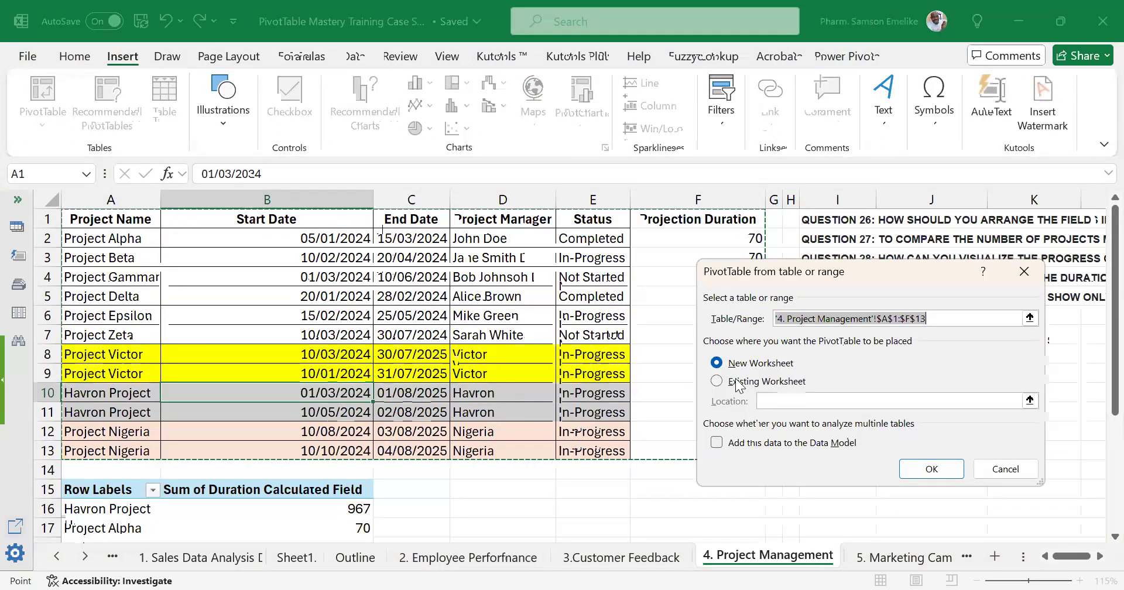
click(717, 381)
scroll(535, 399, down, 2)
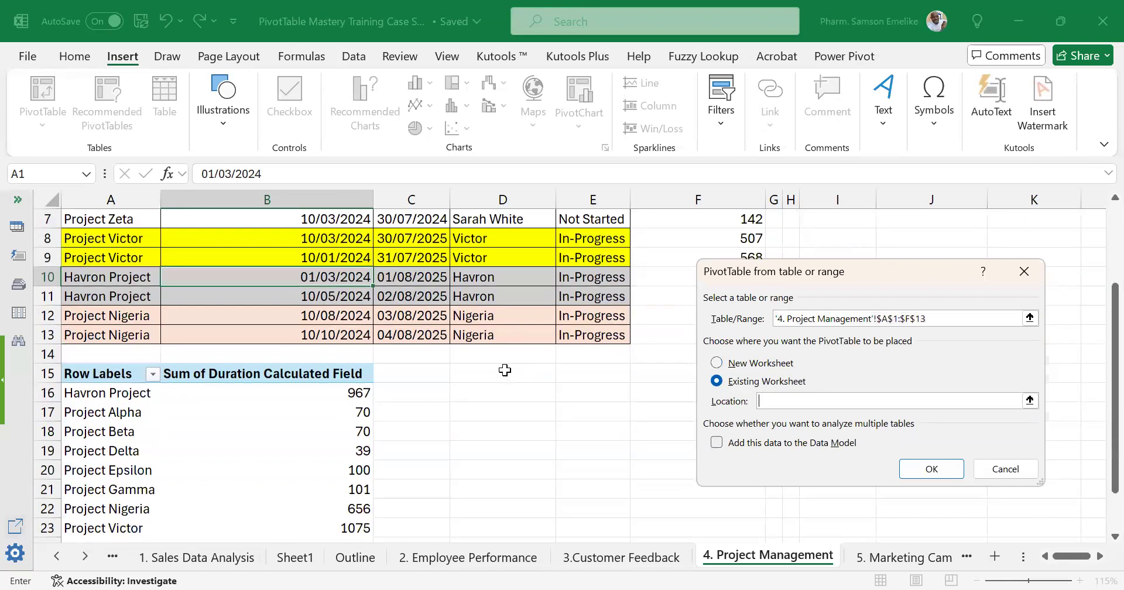
click(501, 372)
click(933, 469)
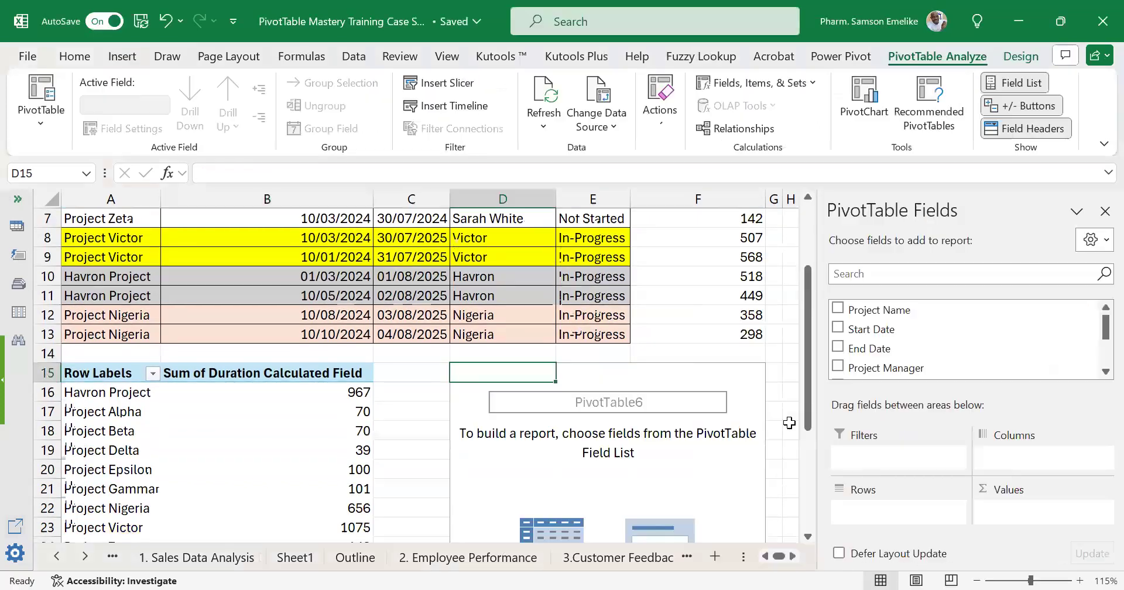
Lay out the new PivotTable with Project Name in Rows and Projection Duration in Values.
drag(875, 310, 891, 518)
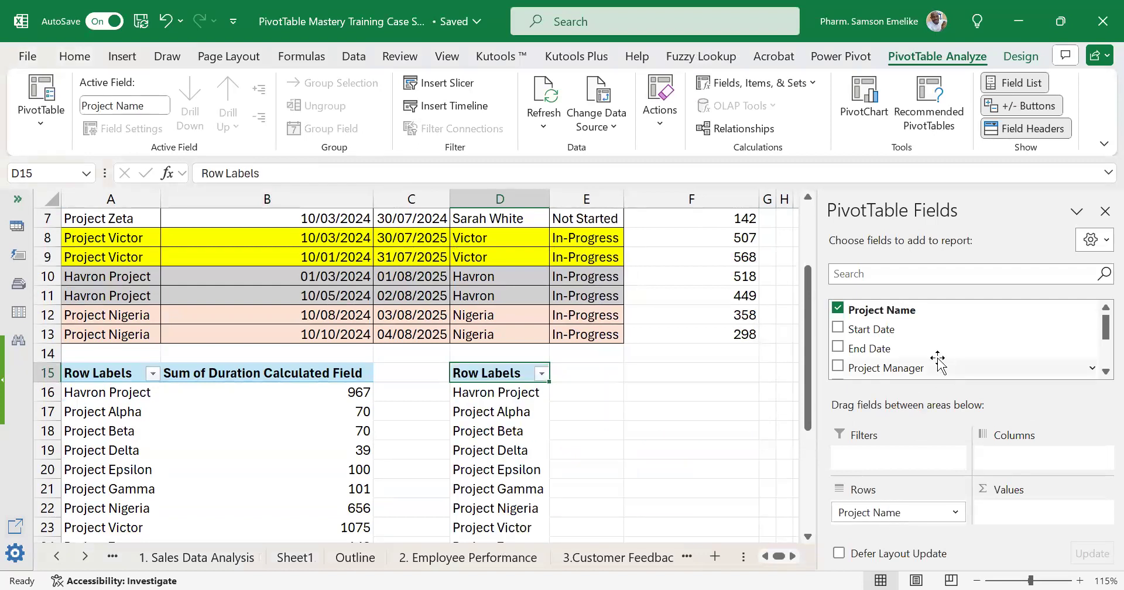
scroll(608, 314, up, 2)
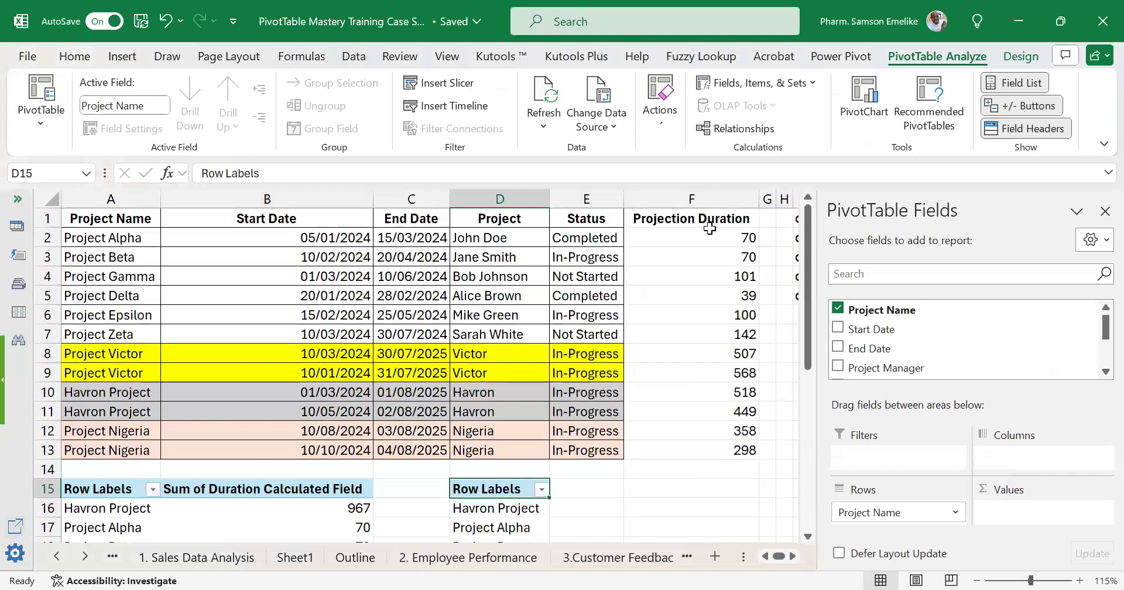
scroll(715, 251, down, 2)
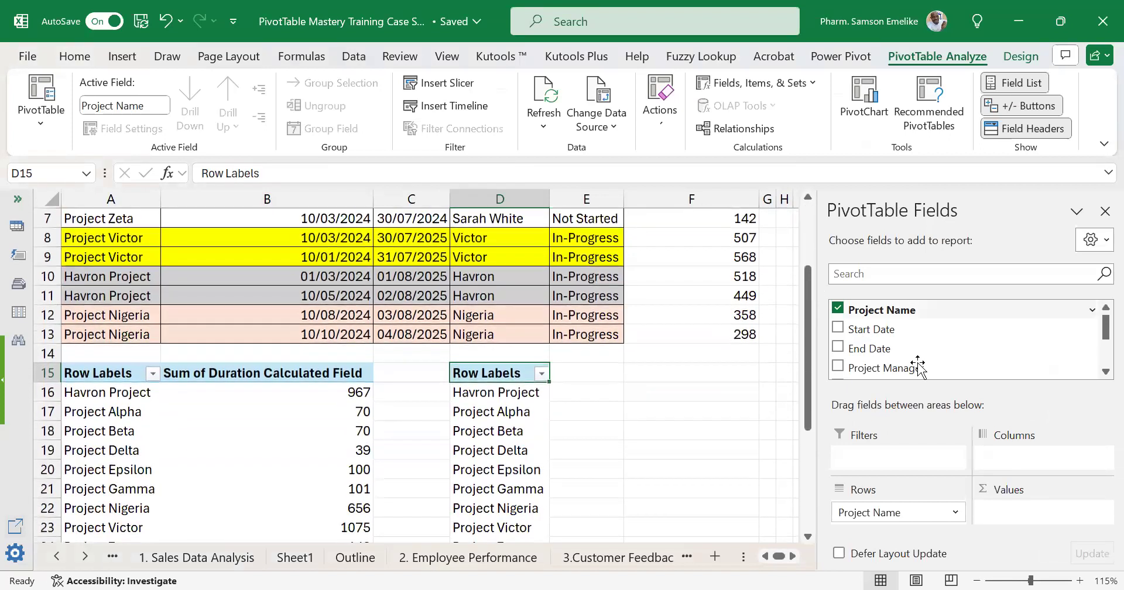
scroll(927, 363, down, 1)
drag(911, 372, 1047, 522)
scroll(662, 428, down, 1)
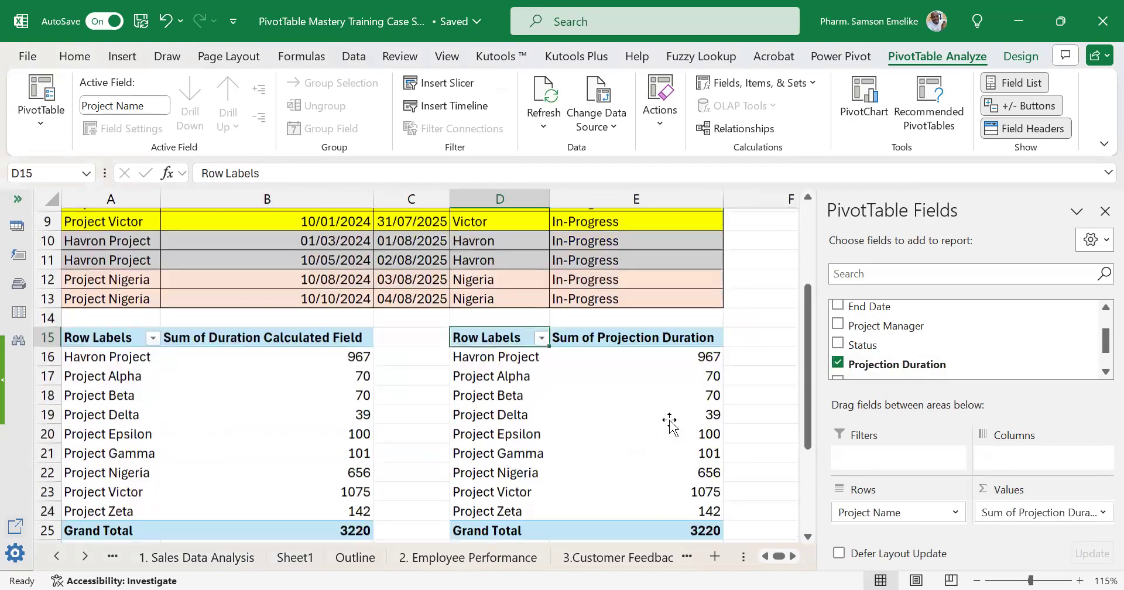
Narrow columns E and B to bring the two PivotTables closer together.
drag(723, 199, 658, 209)
drag(372, 199, 328, 221)
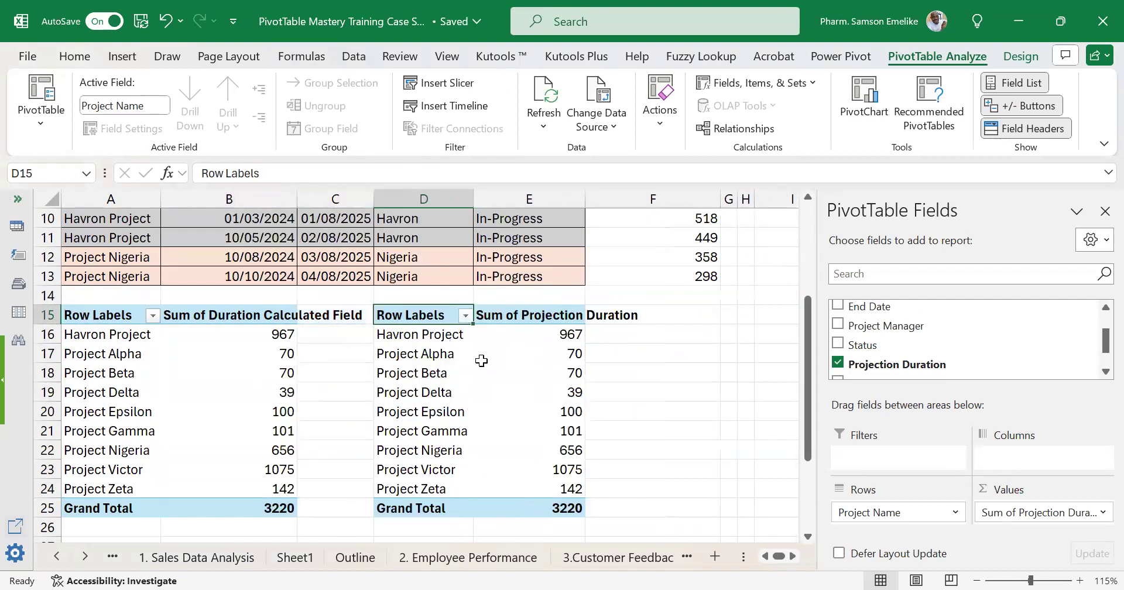
Summarize the Projection Duration values in the PivotTable at D15 by Average.
mouse_move(491, 354)
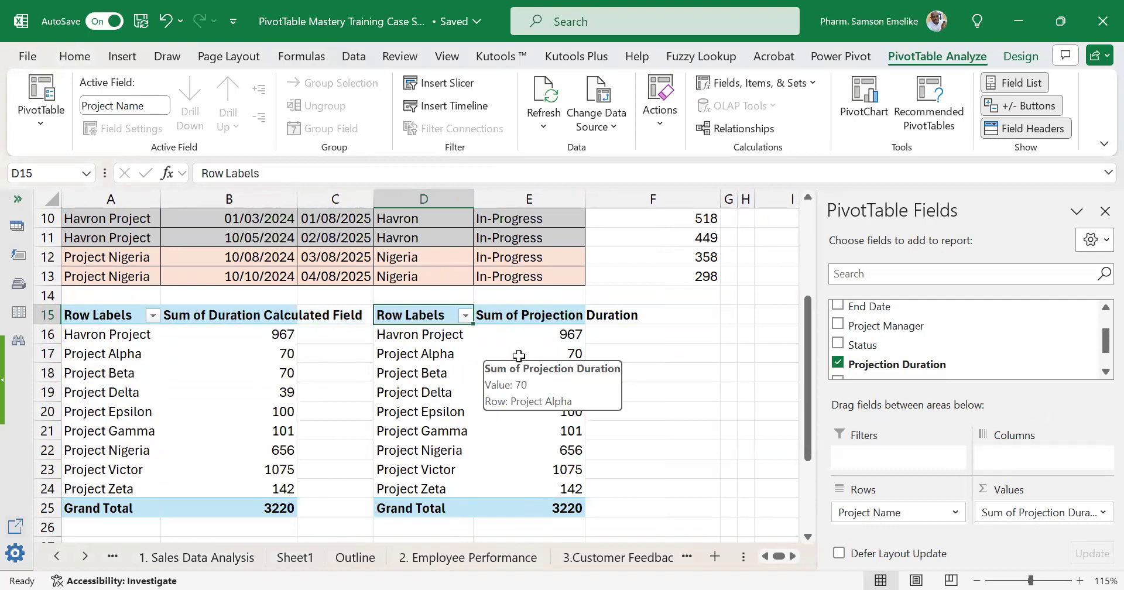
click(533, 333)
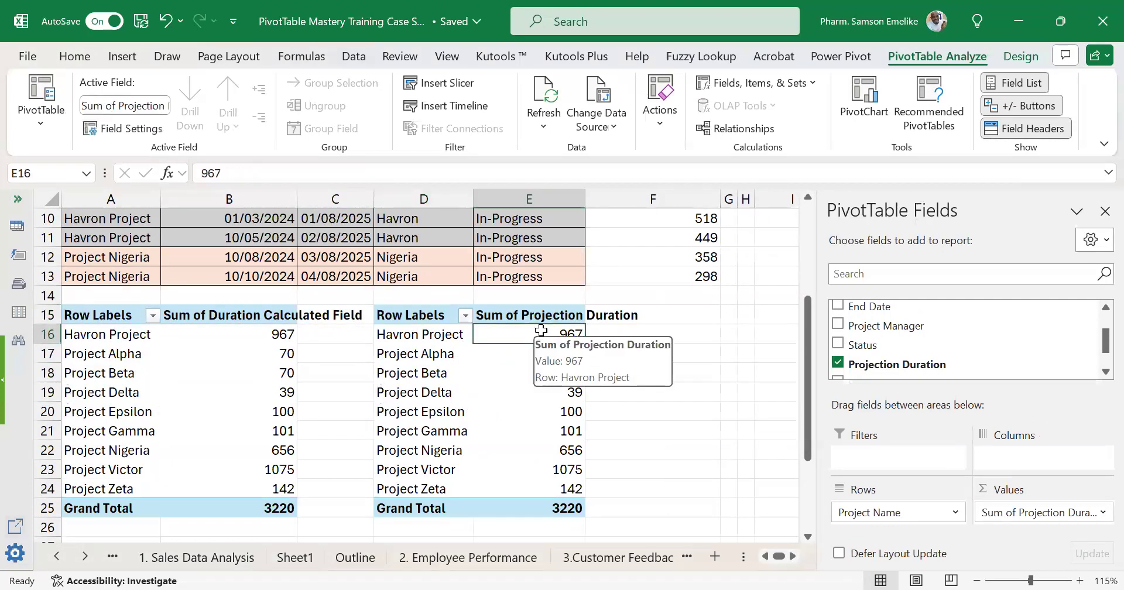
right_click(535, 335)
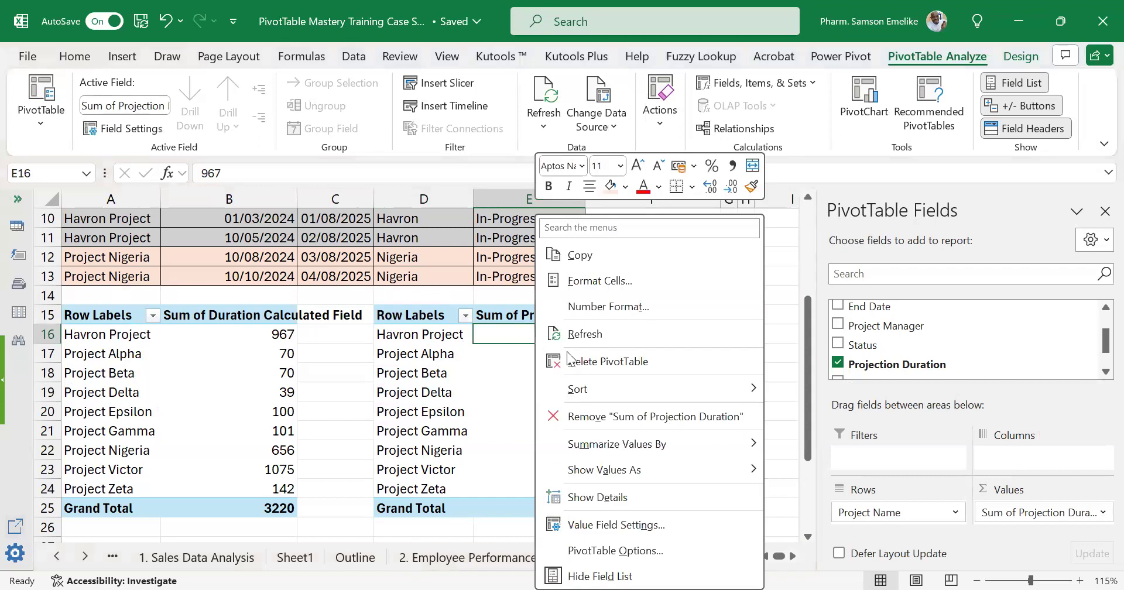
click(628, 524)
click(506, 480)
click(659, 566)
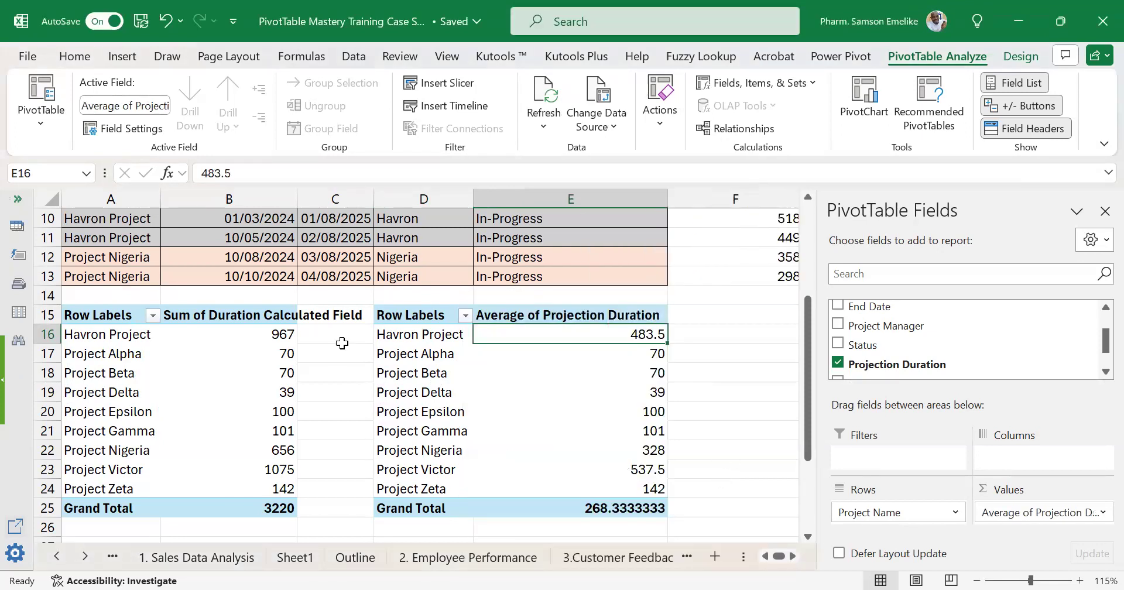
Summarize the Duration Calculated Field in the PivotTable at A15 by Average and narrow column C between the two PivotTables.
click(231, 335)
right_click(231, 334)
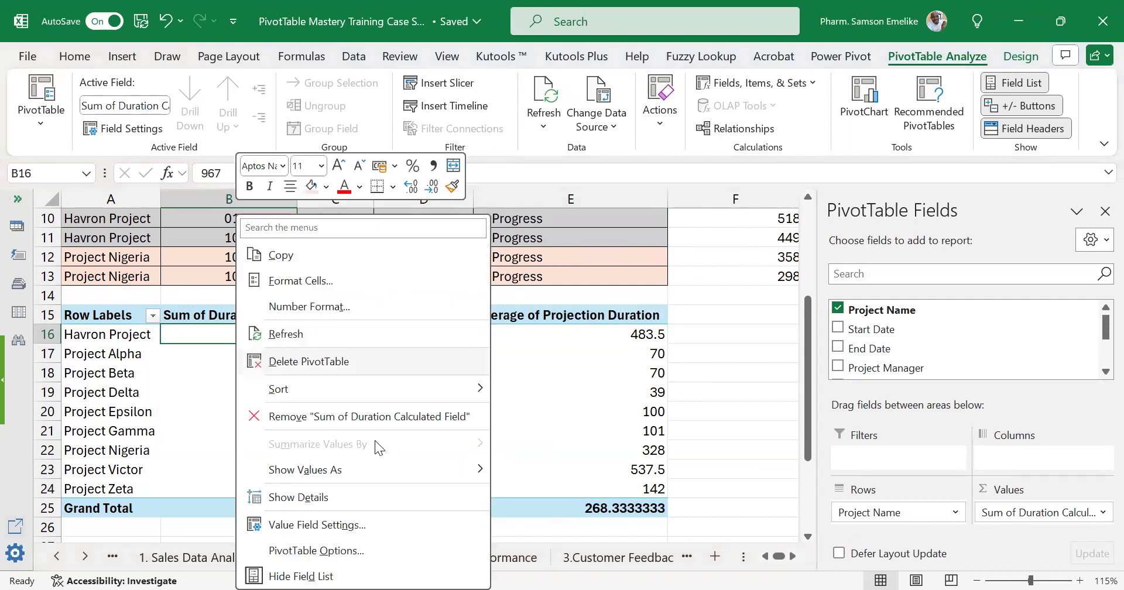
click(322, 516)
click(199, 479)
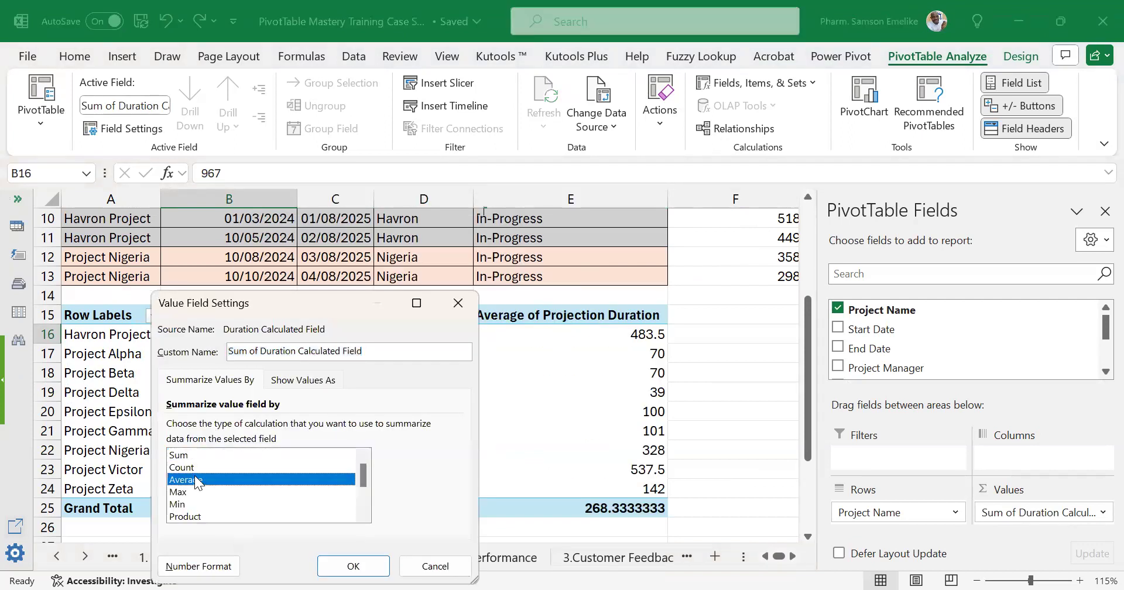
click(354, 566)
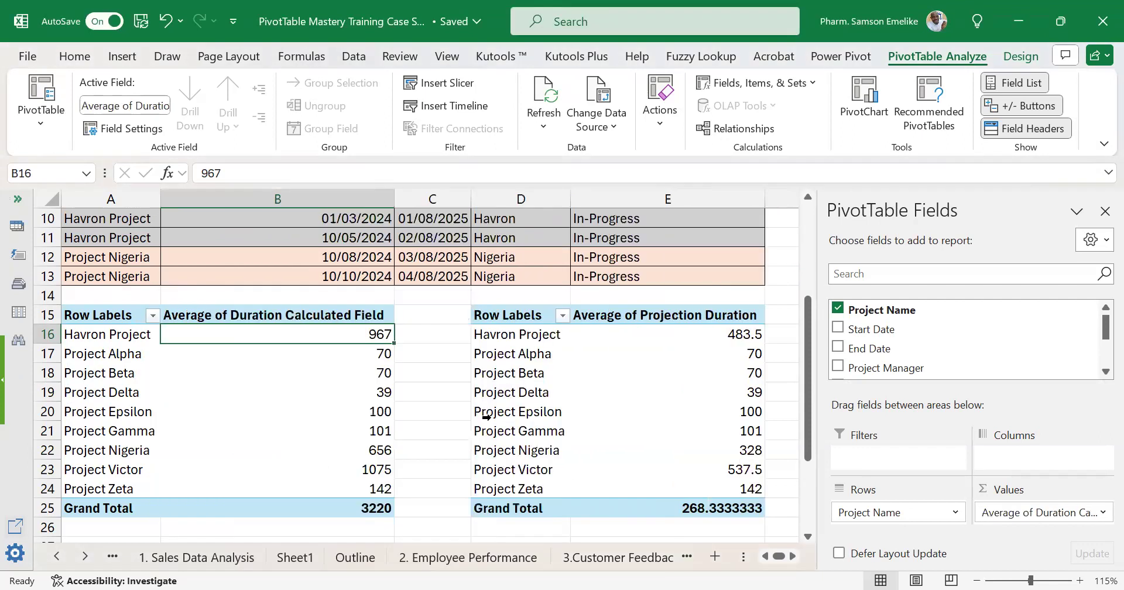
drag(470, 202, 423, 206)
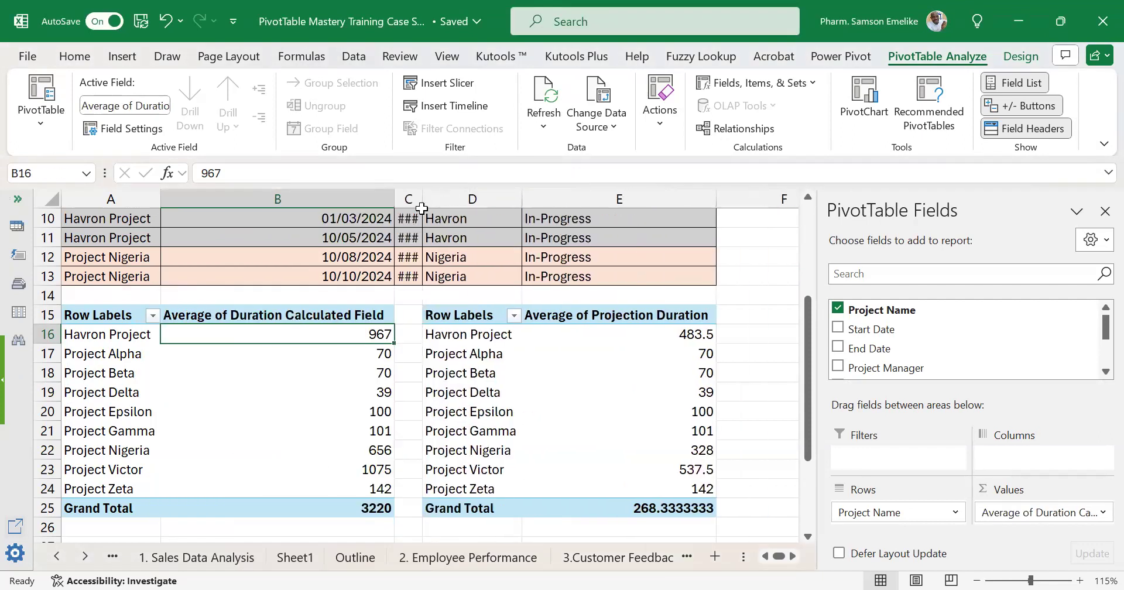
Compare Havron Project's average in the calculated-field PivotTable with its average in the Projection Duration PivotTable.
click(106, 337)
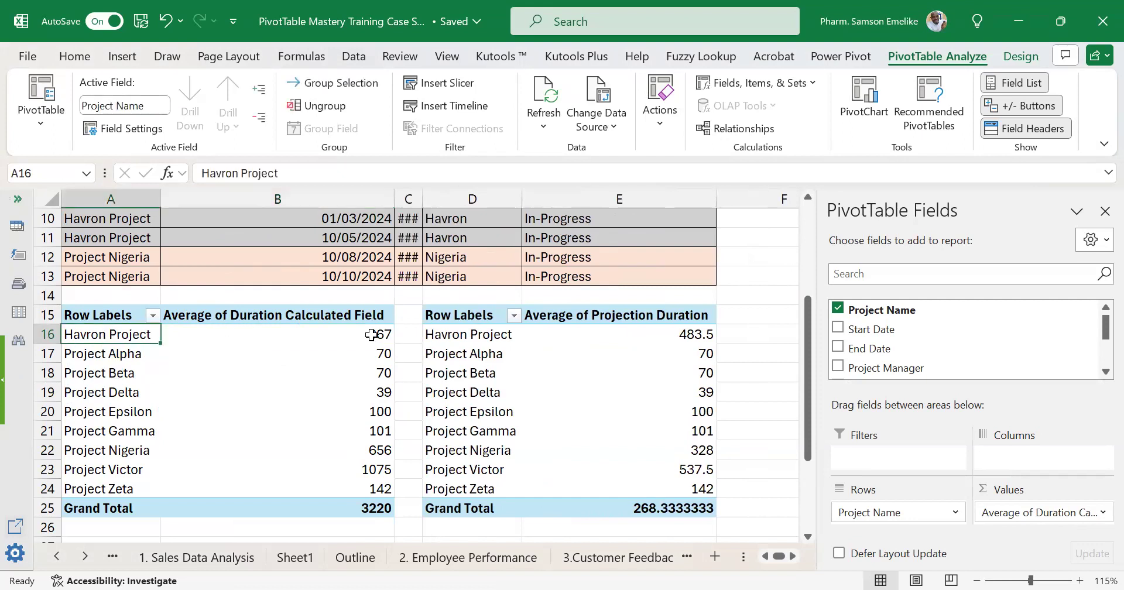
click(372, 334)
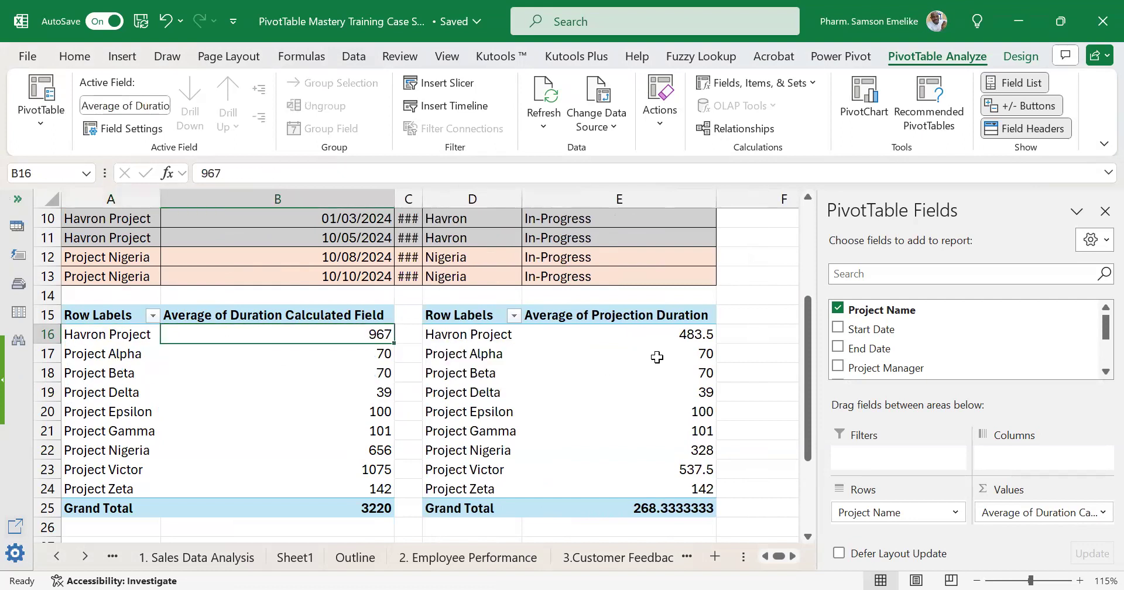
click(697, 335)
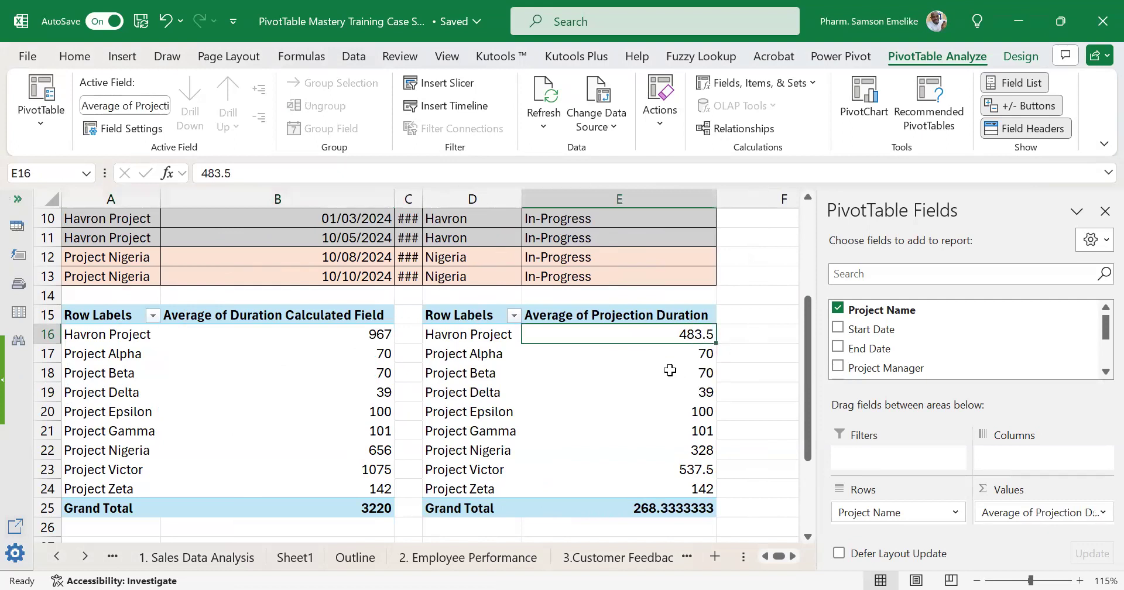
scroll(670, 370, up, 3)
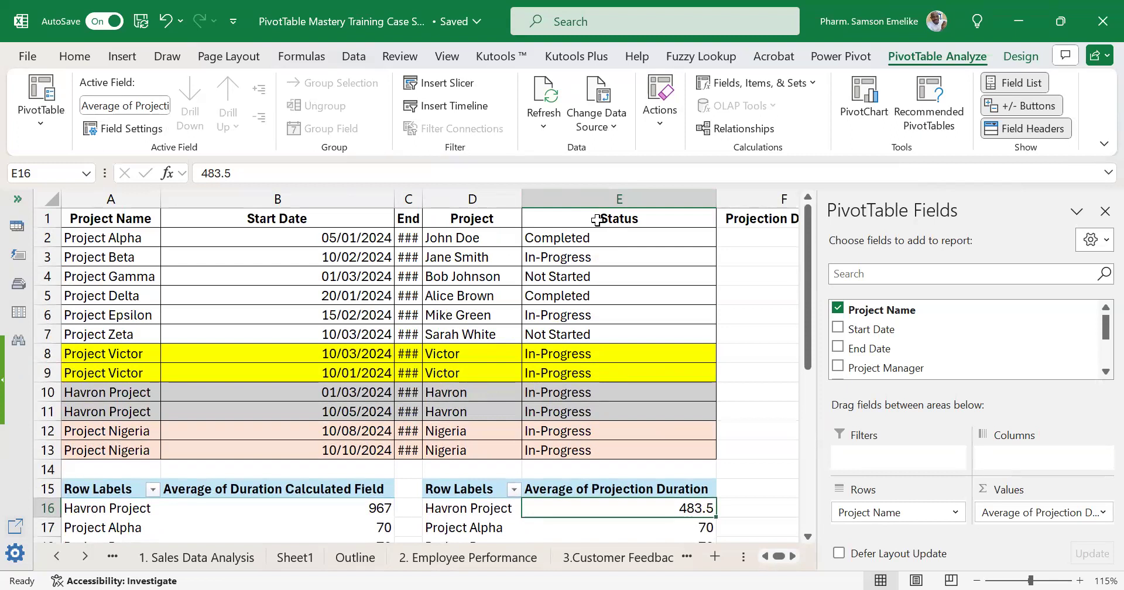
scroll(330, 344, down, 3)
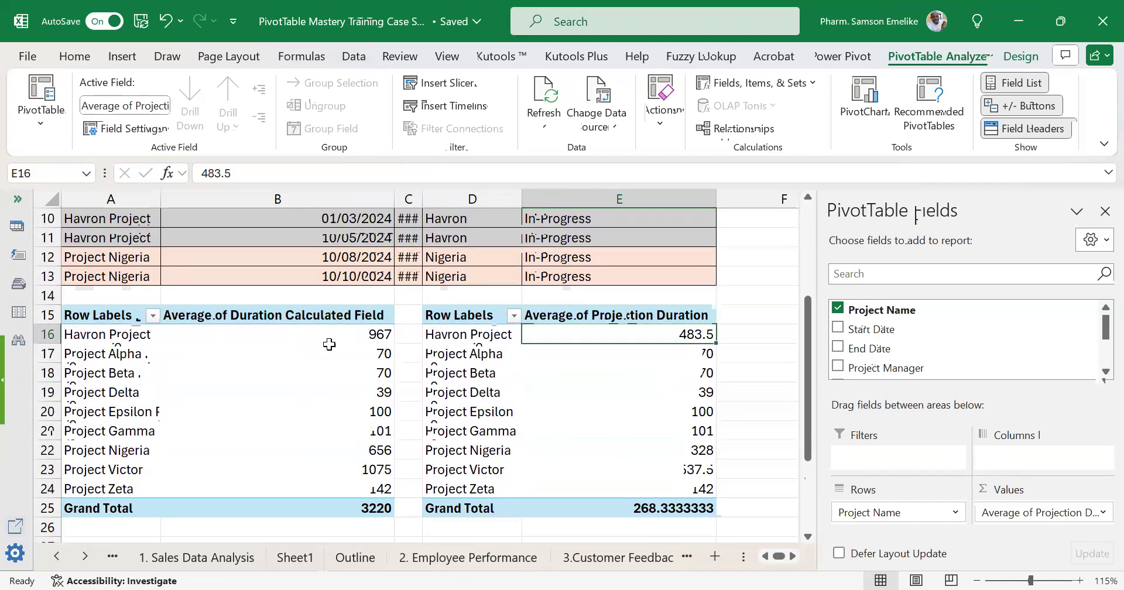
click(343, 333)
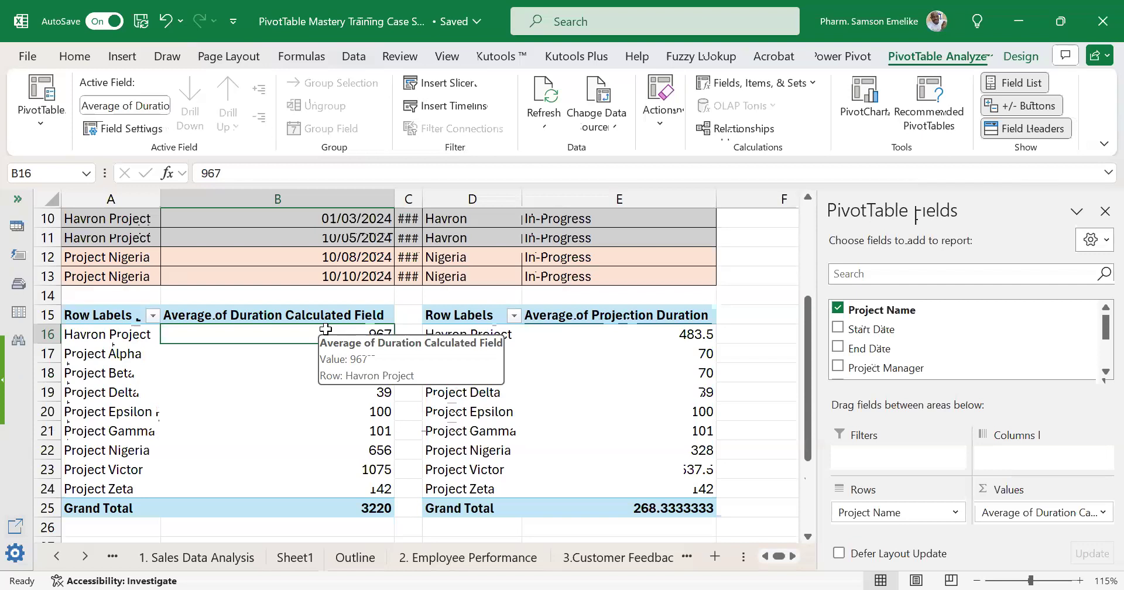
mouse_move(660, 409)
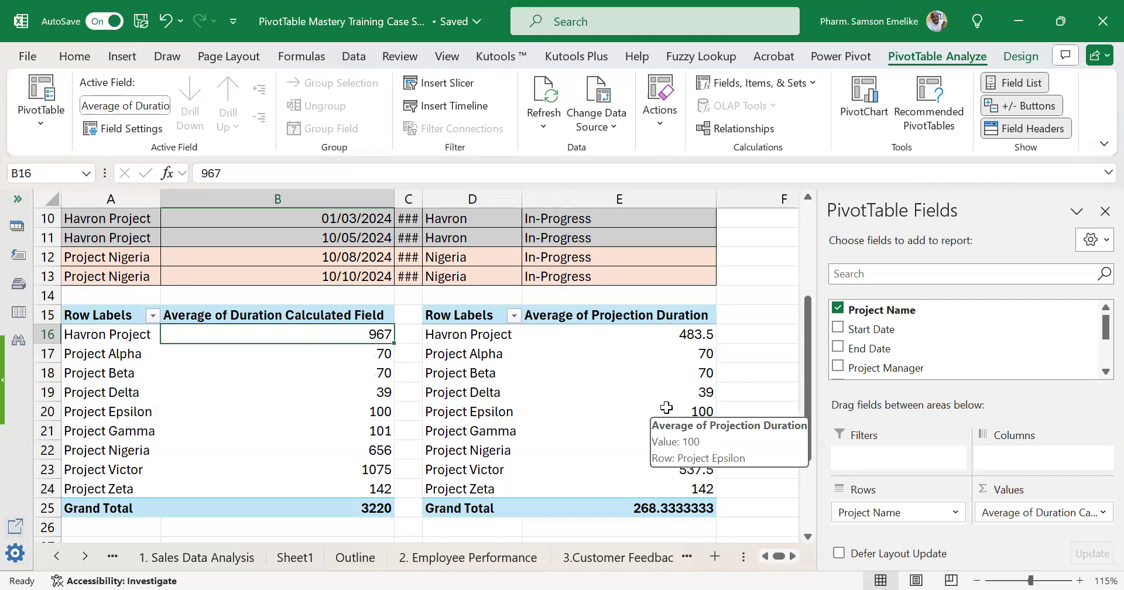
Narrow the Projection Duration column F of the source table and select its header cell F1.
scroll(666, 407, up, 3)
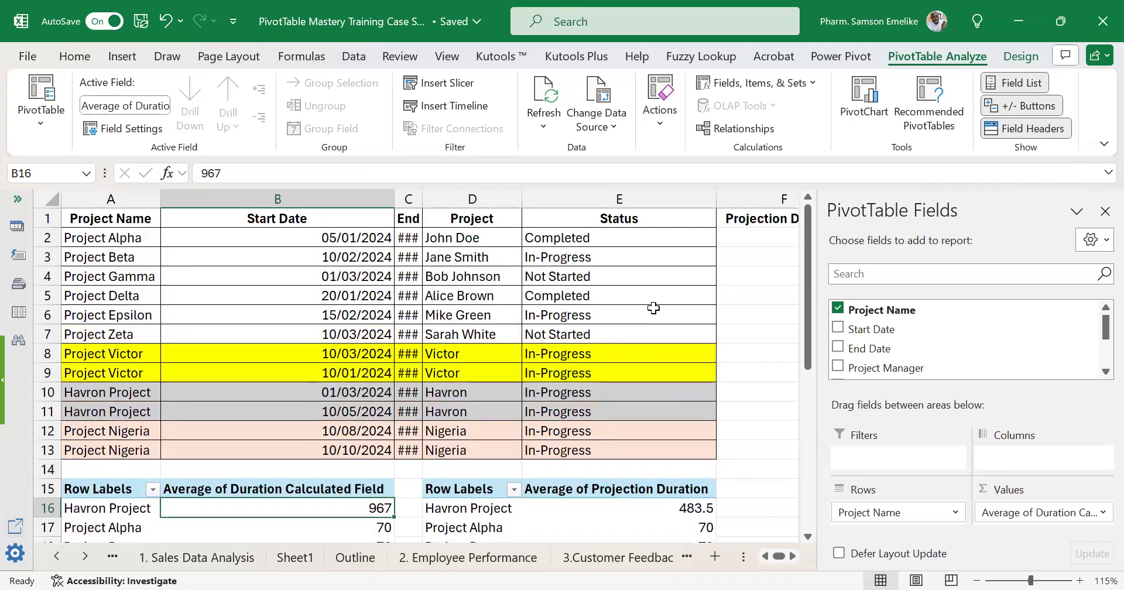
click(793, 556)
drag(752, 199, 688, 199)
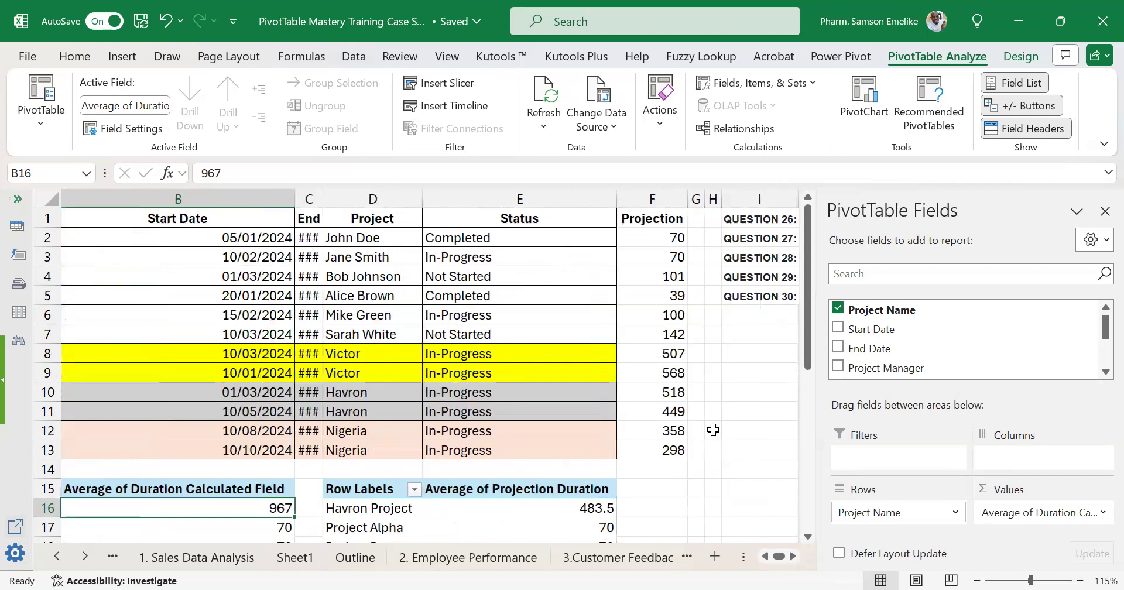
click(647, 220)
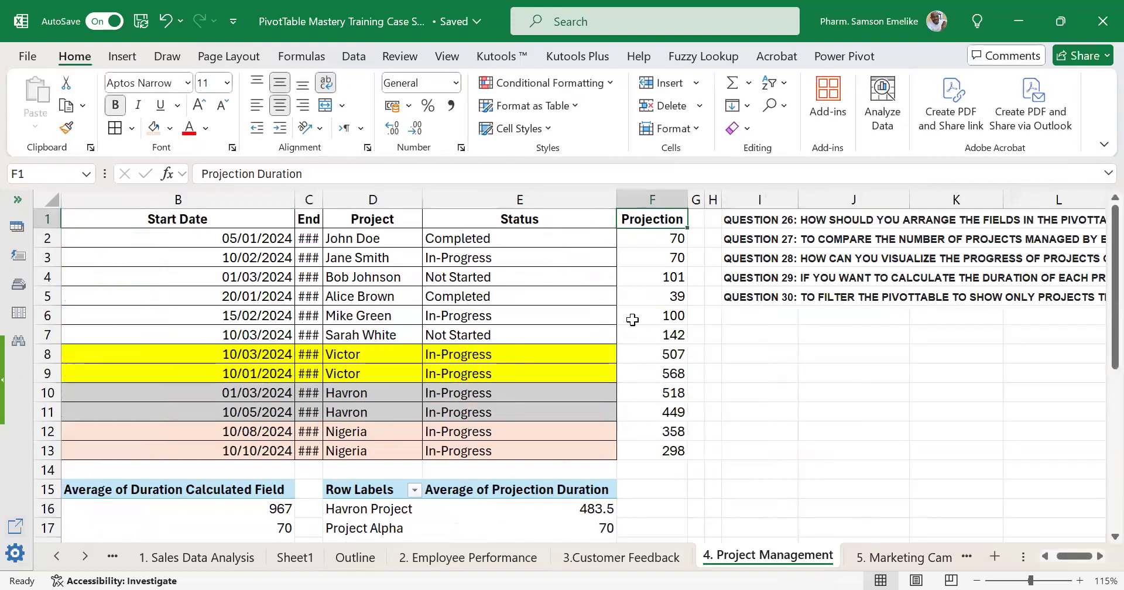
Select rows 23, 16 and 22 together to compare the averages for Project Victor, Havron Project and Project Nigeria in both PivotTables.
scroll(627, 321, down, 5)
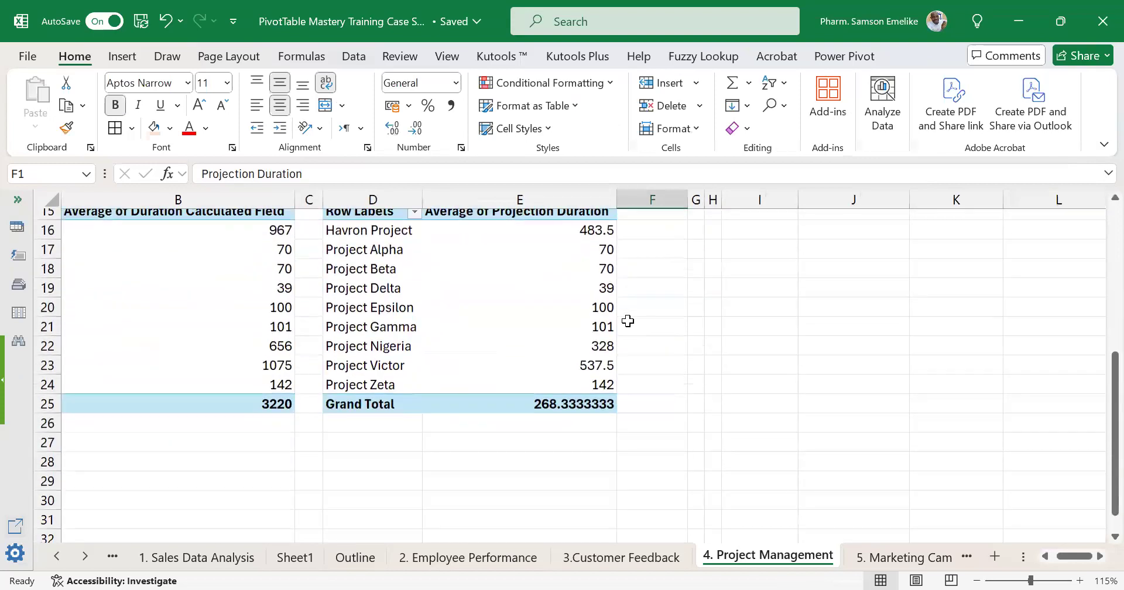
scroll(420, 315, up, 1)
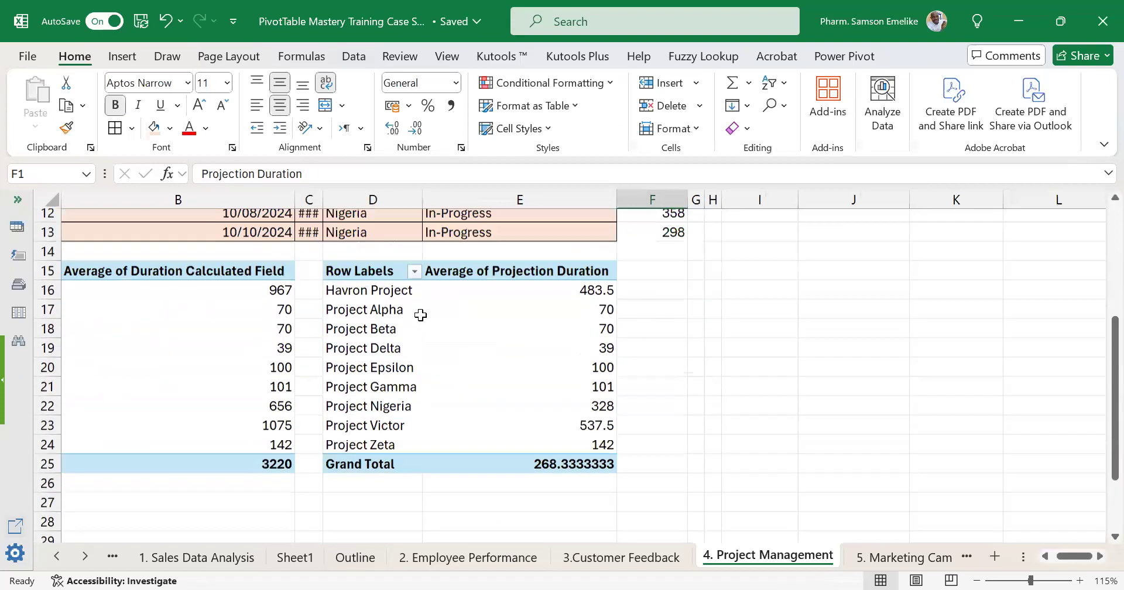
scroll(420, 315, up, 2)
scroll(420, 315, down, 2)
drag(1074, 556, 1059, 556)
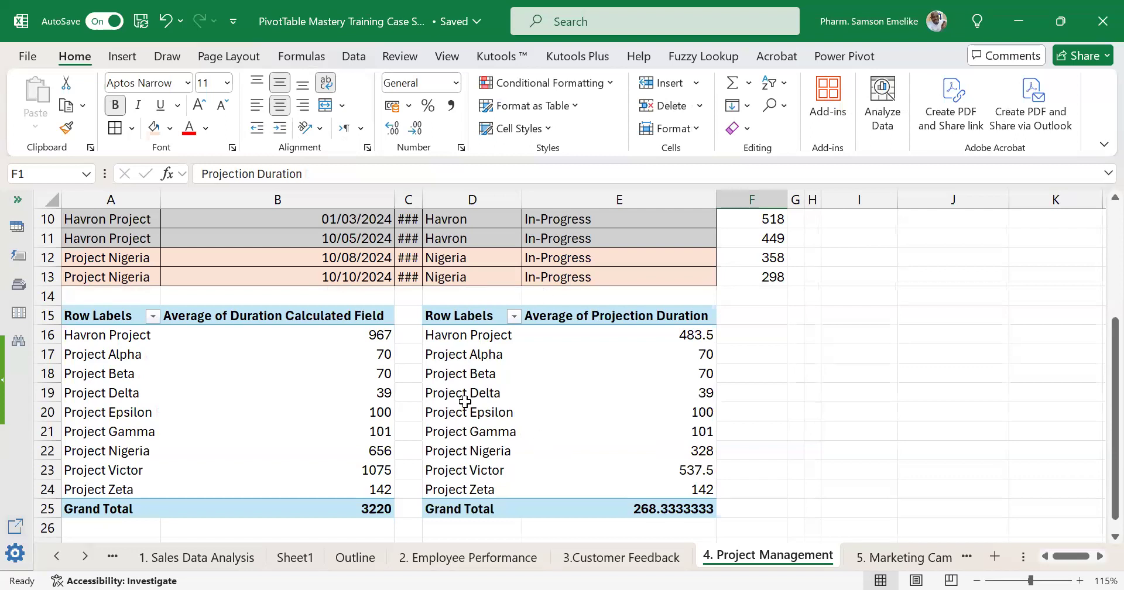
click(479, 354)
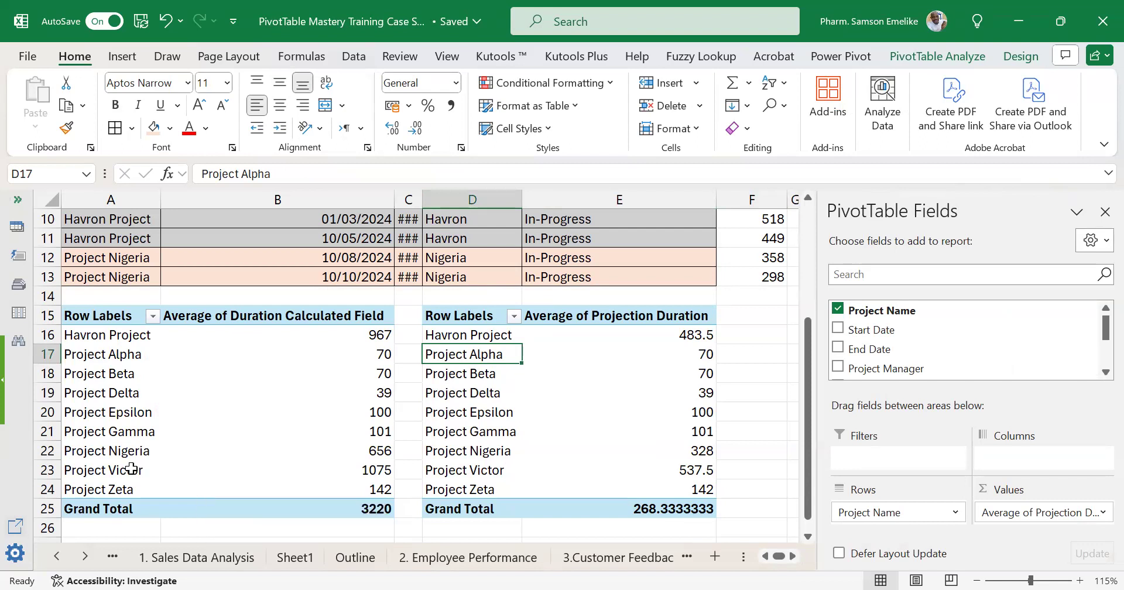
click(48, 471)
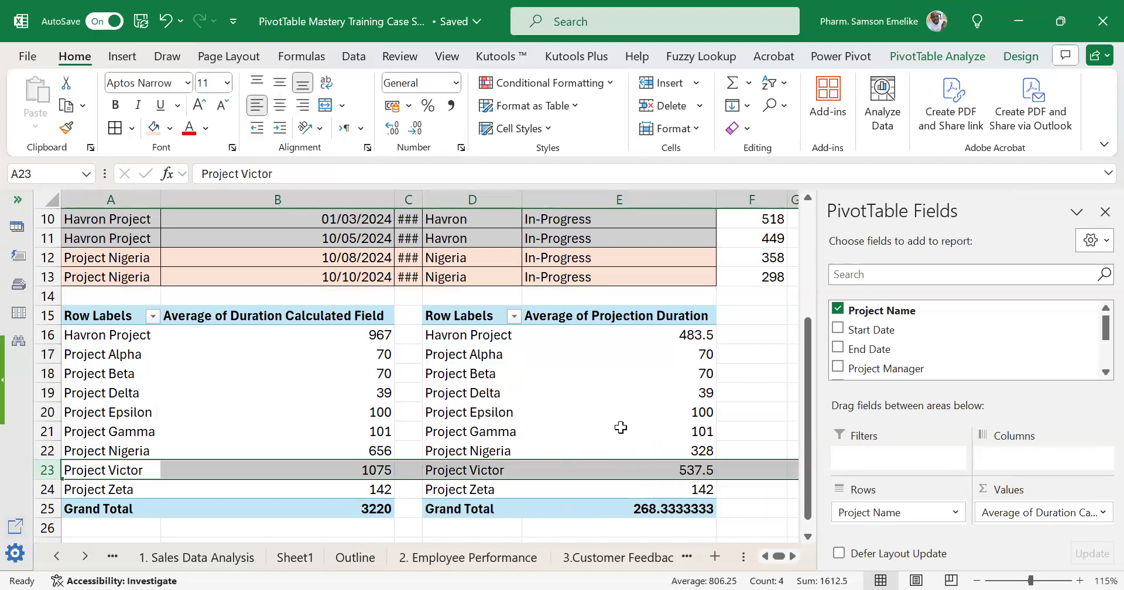
click(56, 335)
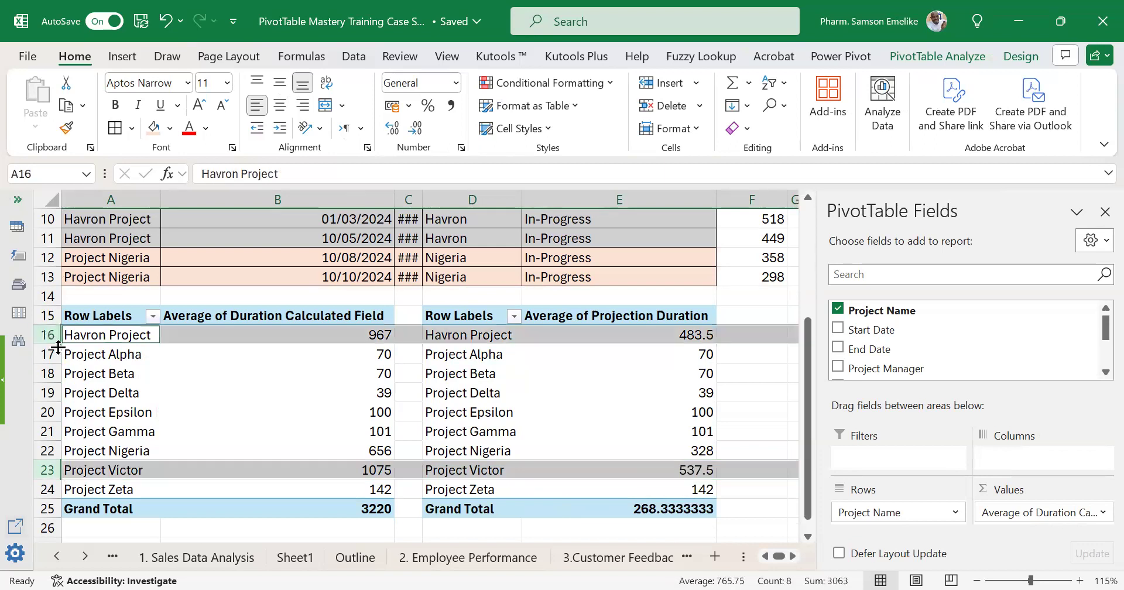
ctrl+click(54, 450)
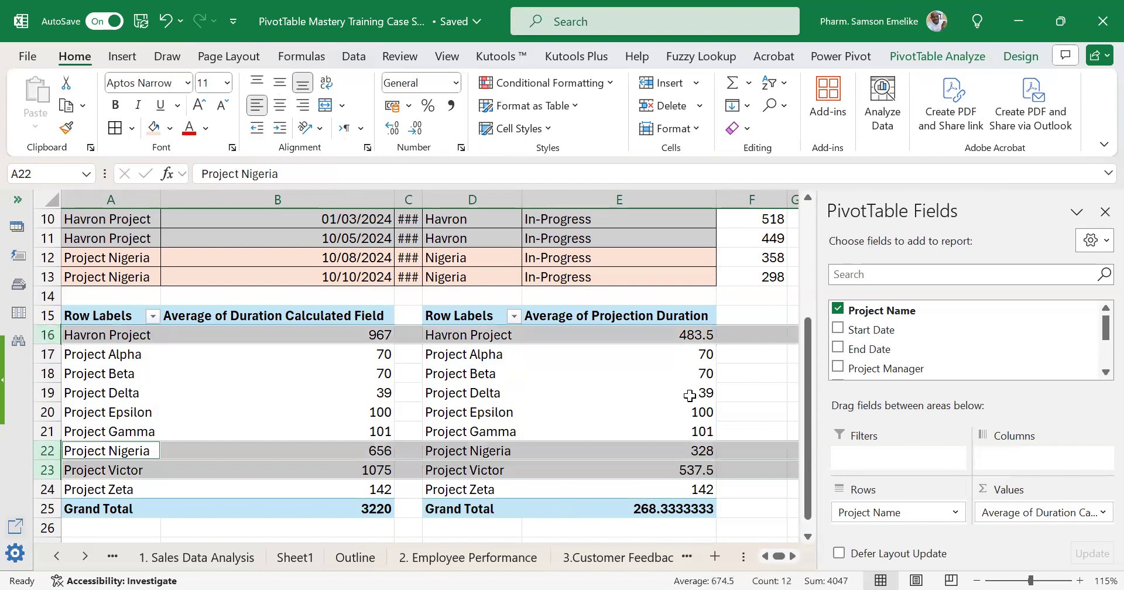
mouse_move(691, 394)
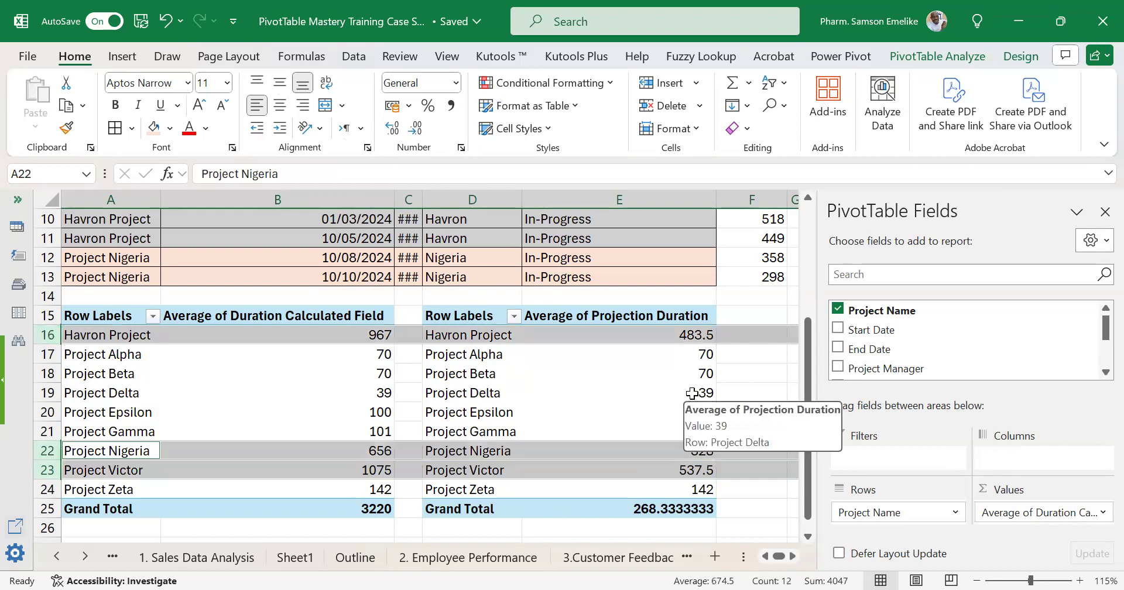
Autofit column C of the source table so the End Date values show in full.
click(673, 372)
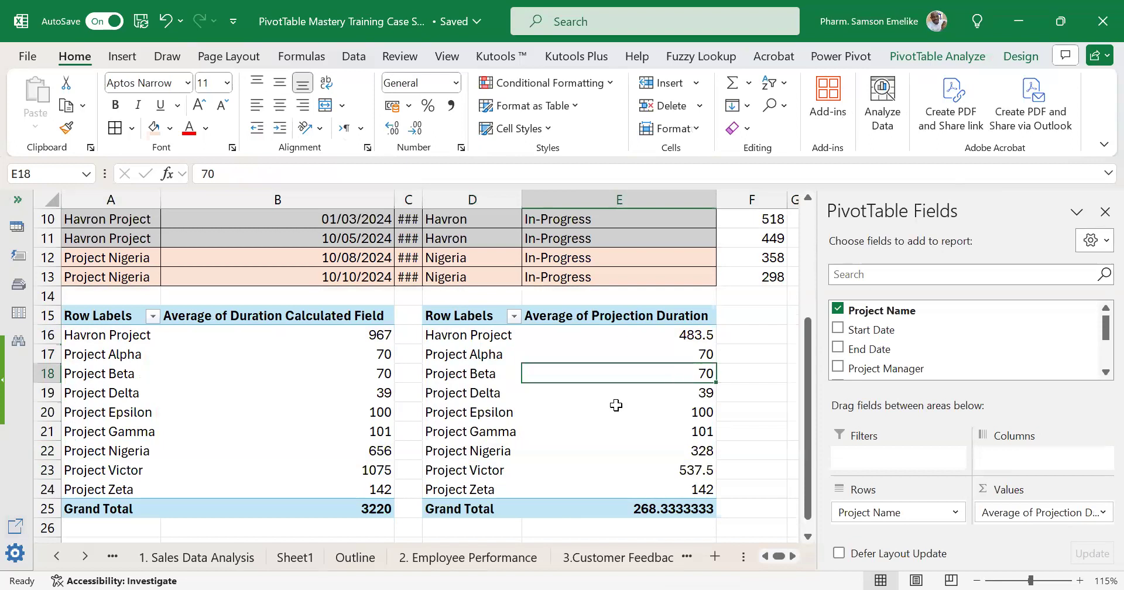
scroll(615, 405, down, 1)
scroll(631, 410, up, 1)
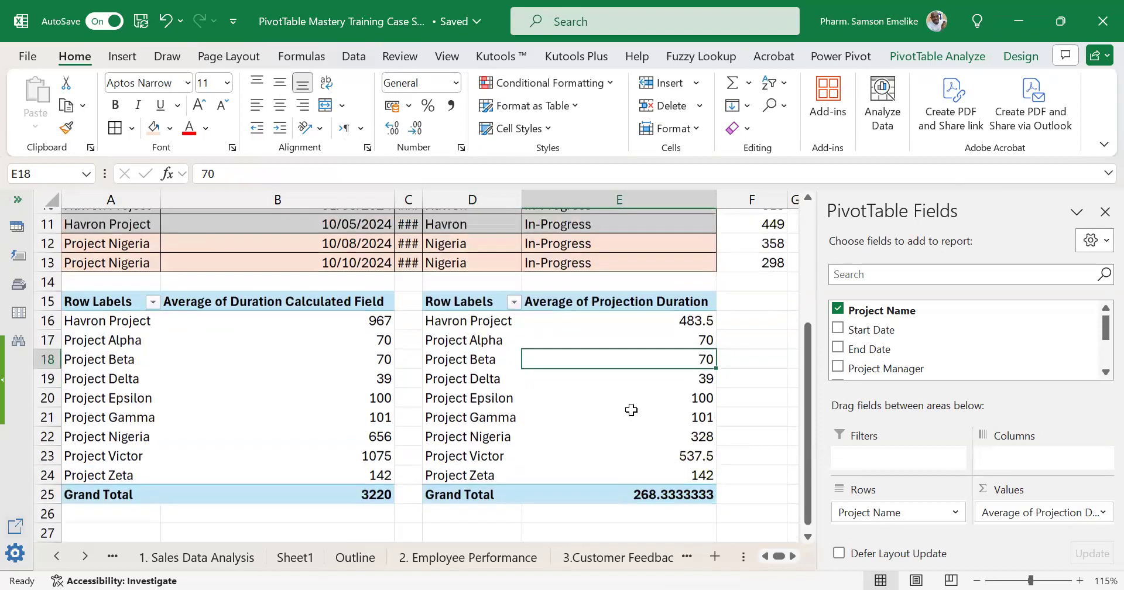
scroll(631, 410, up, 4)
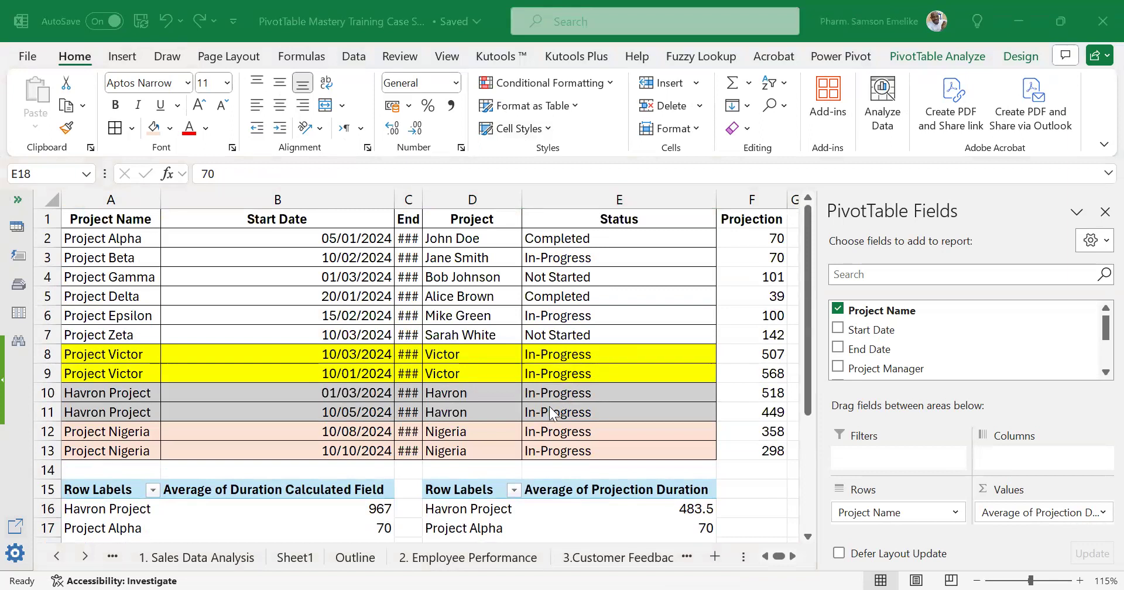
double_click(422, 198)
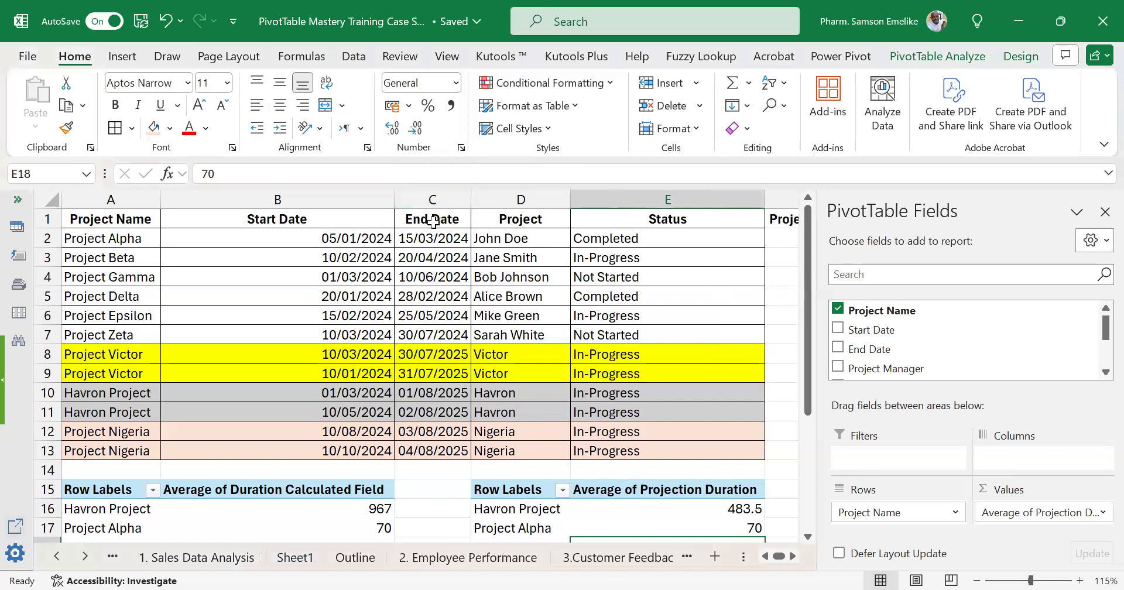
click(86, 556)
click(86, 556)
click(86, 557)
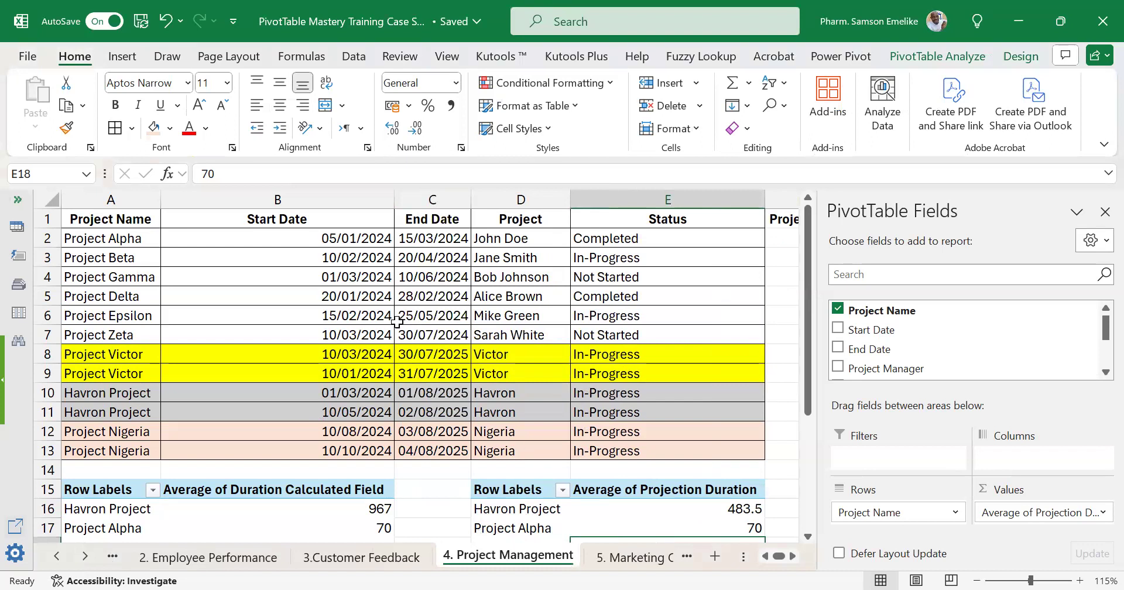
Check the Projection Duration formula in cell F2 of the source table and look over the two PivotTables below it.
click(149, 240)
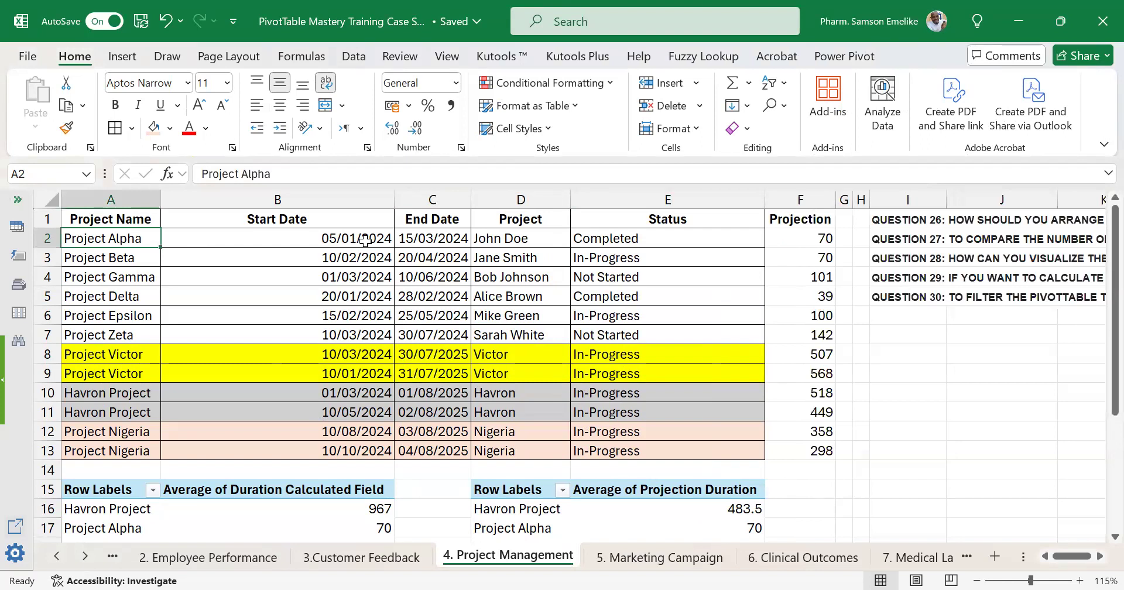
click(818, 236)
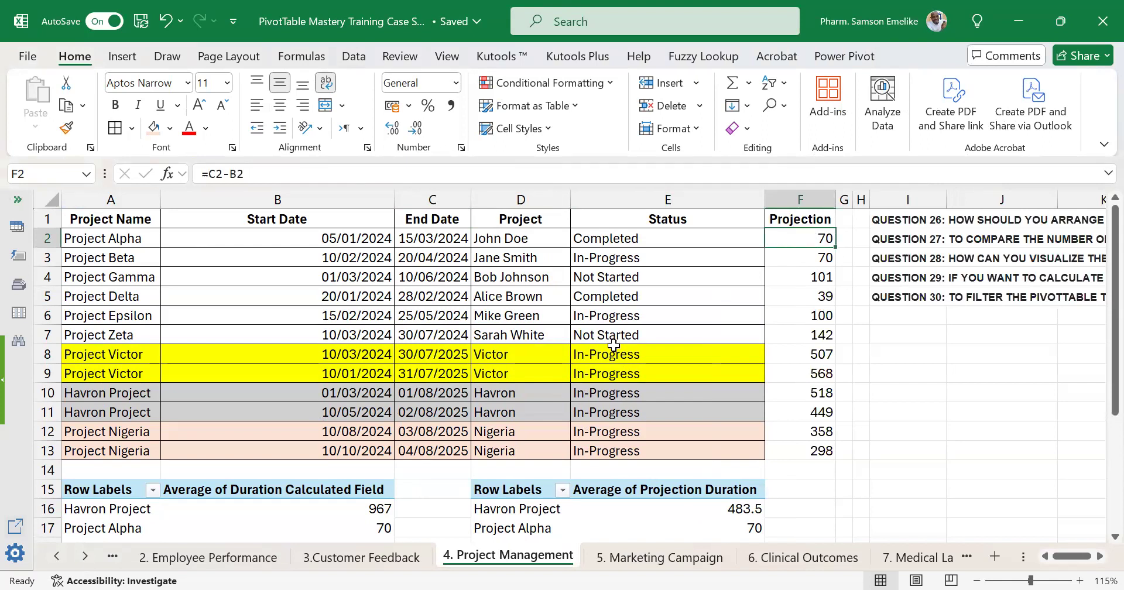
scroll(612, 345, down, 4)
scroll(474, 346, up, 1)
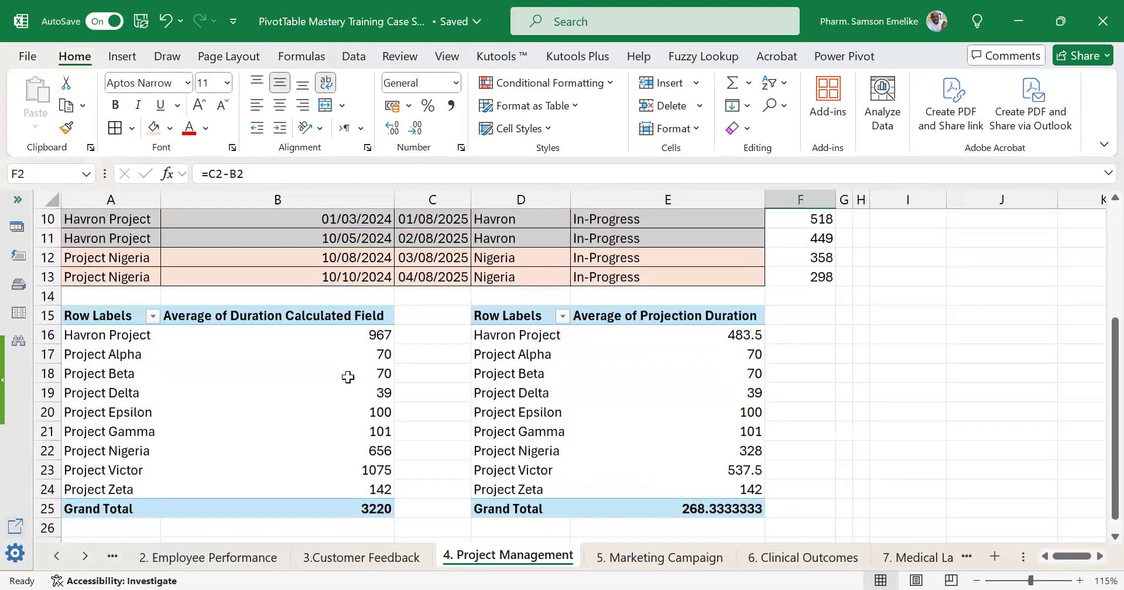
Extract the source records behind Havron Project's Average of Duration Calculated Field to a new sheet, and return to 4. Project Management.
click(375, 335)
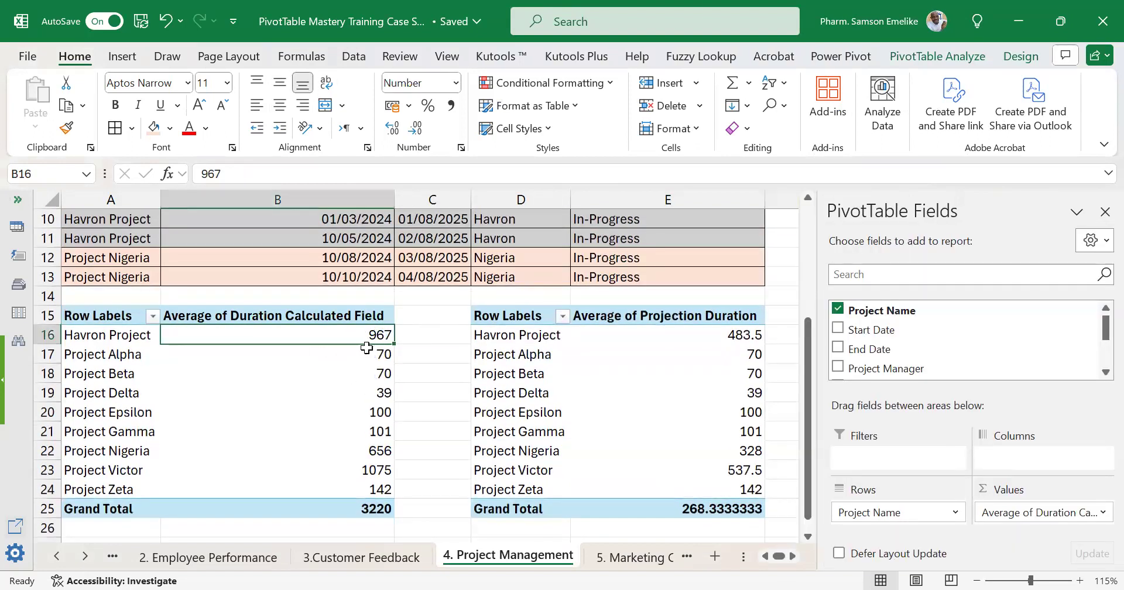
mouse_move(372, 333)
double_click(380, 335)
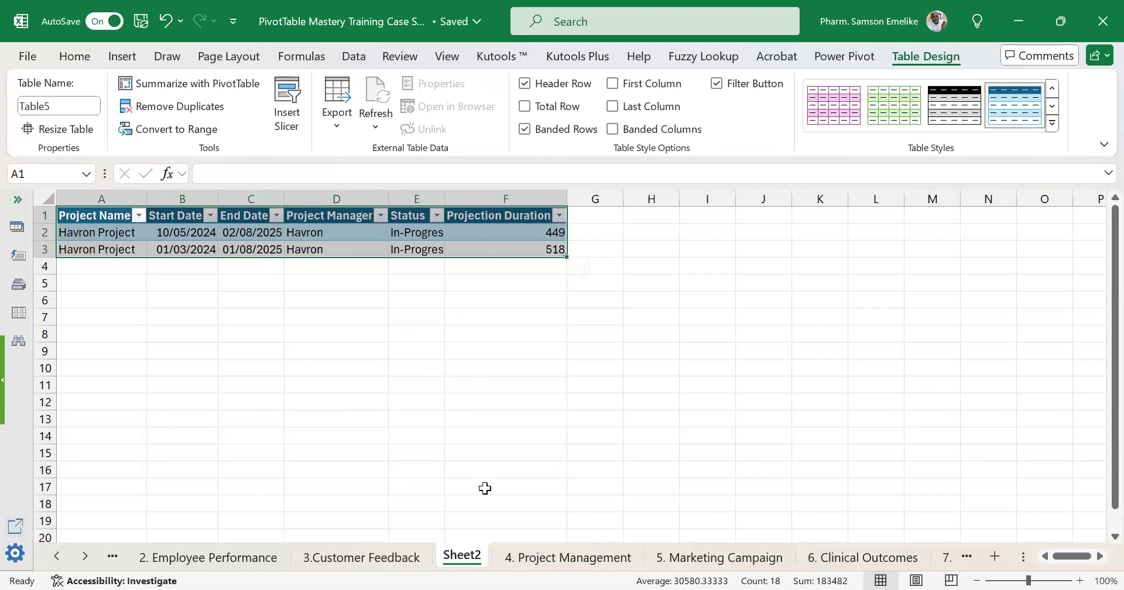
click(556, 557)
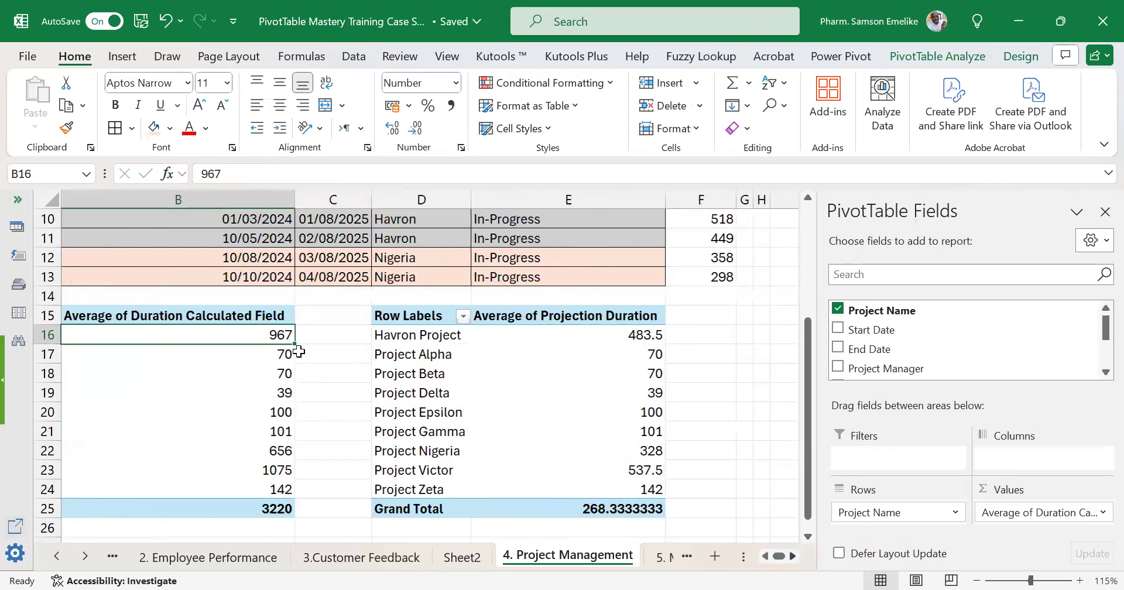
Extract the source records behind Havron Project's Average of Projection Duration in cell E16 to another new sheet.
click(462, 332)
drag(462, 333, 602, 487)
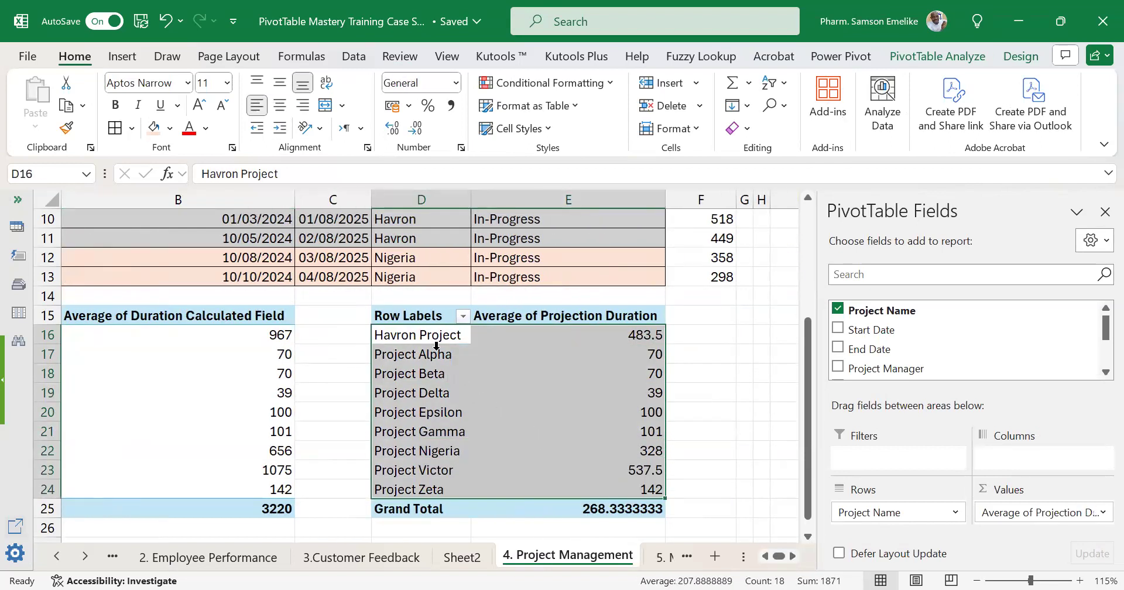
click(636, 335)
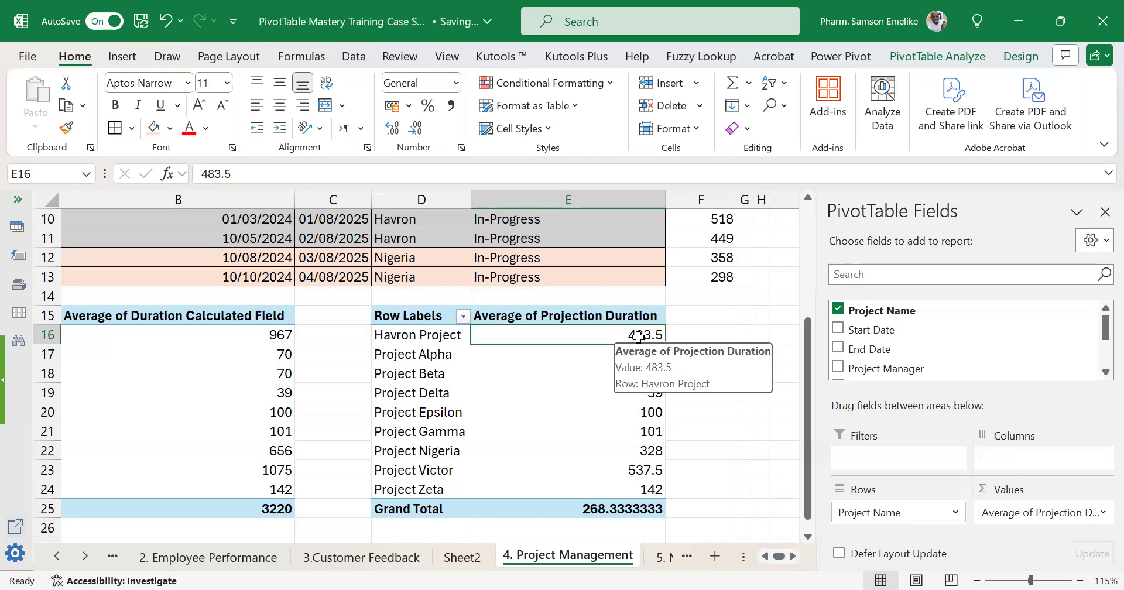
double_click(638, 335)
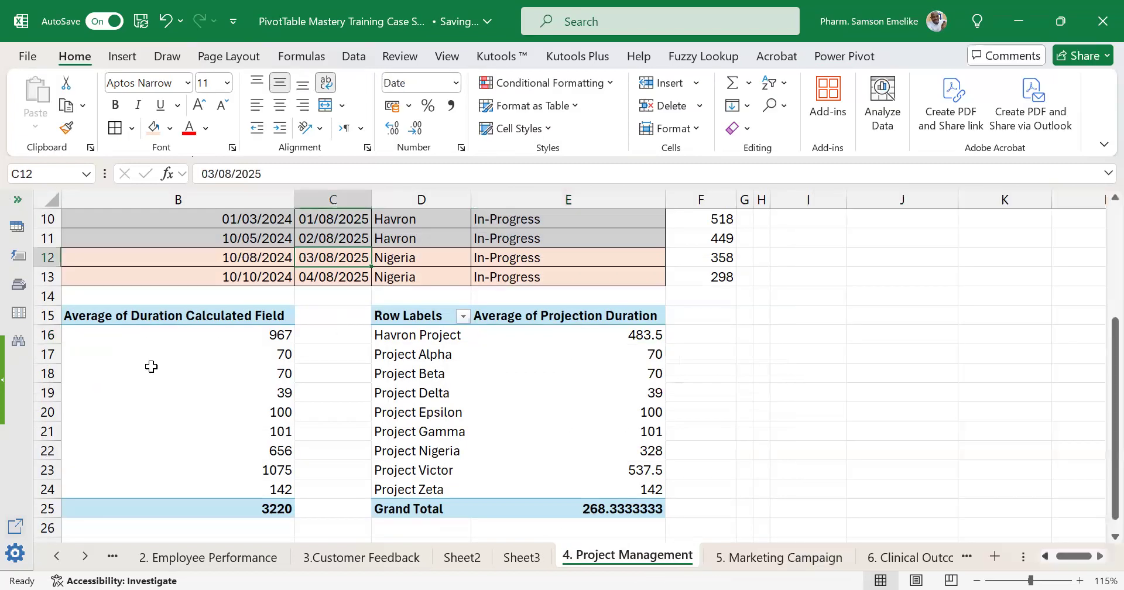
On 4. Project Management, insert a row above row 12 and copy the Project Victor record A9:E9 into it.
scroll(151, 367, left, 2)
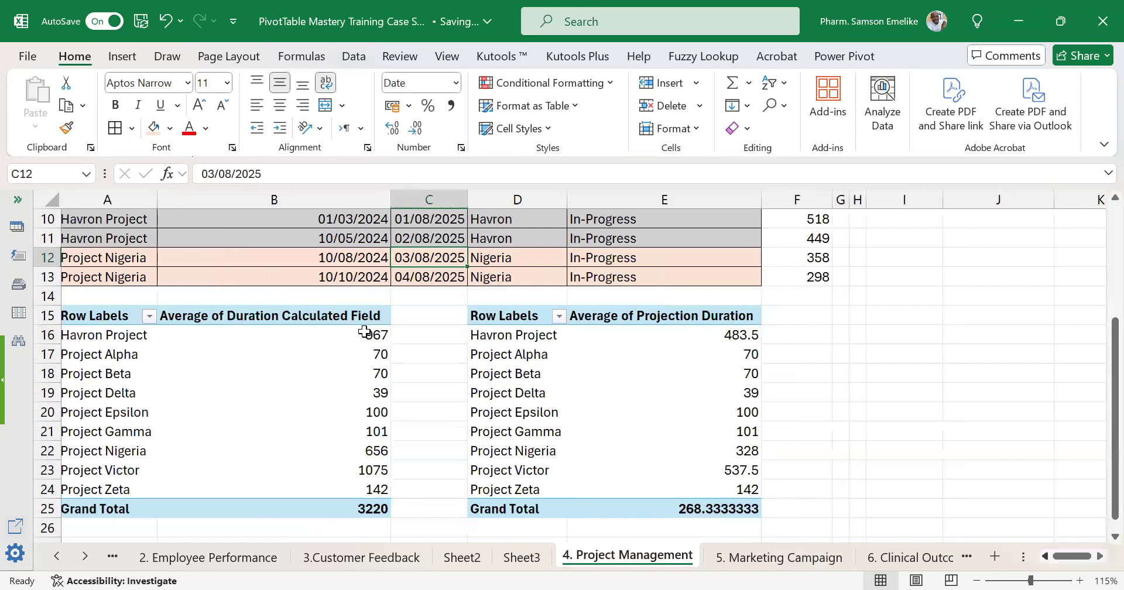
scroll(516, 330, up, 2)
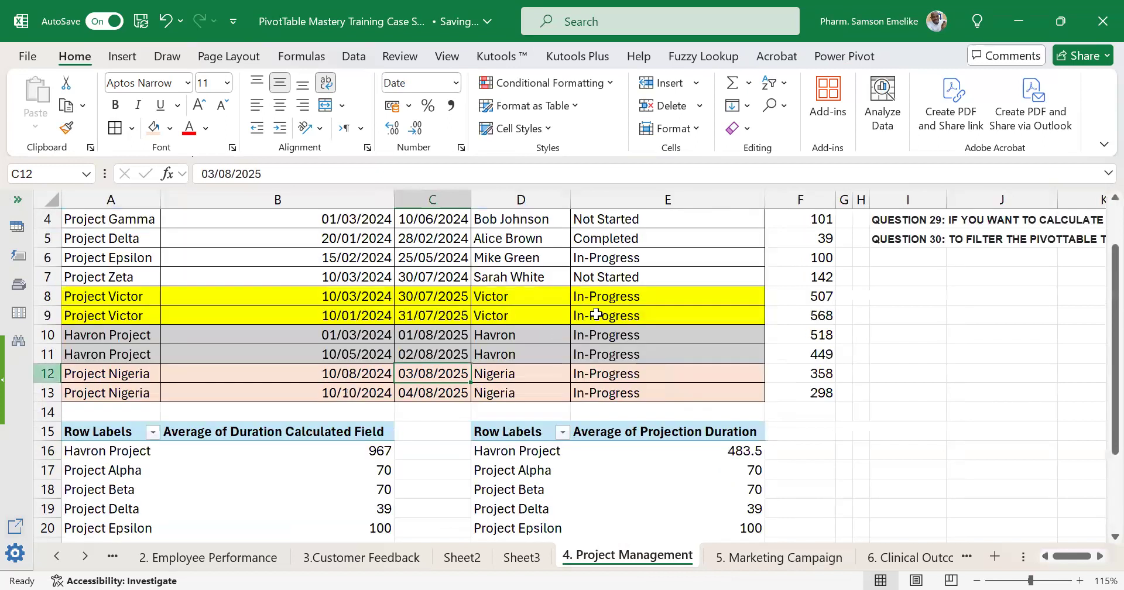
click(47, 373)
key(ctrl+shift+plus)
drag(111, 316, 596, 314)
key(ctrl+c)
click(134, 370)
key(ctrl+v)
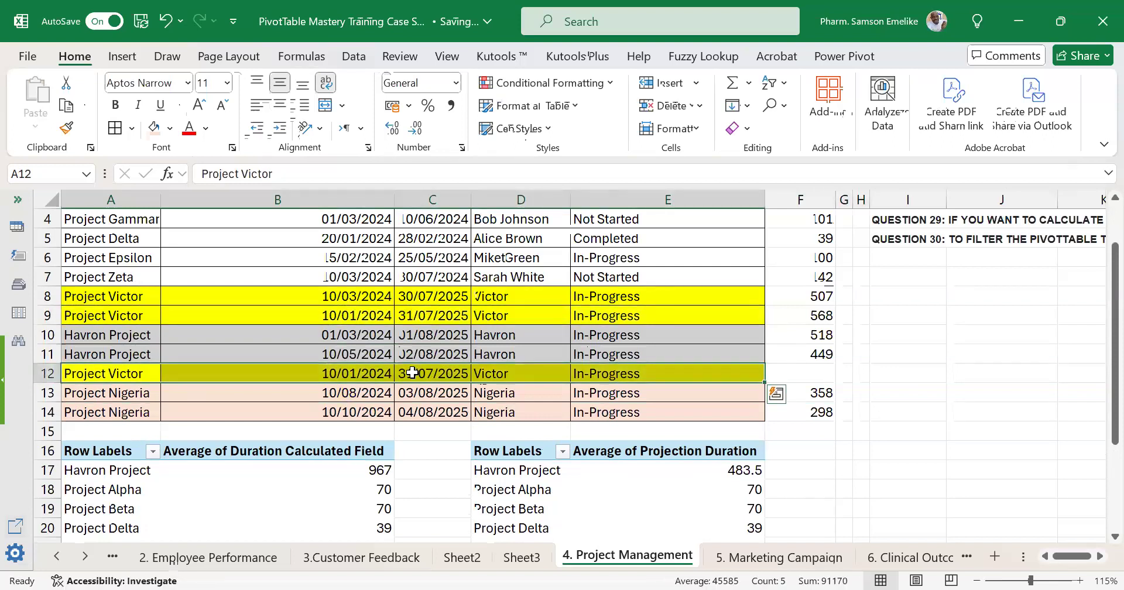
Change the End Date of the copied Project Victor record in C12 to 31/11/2025.
click(426, 372)
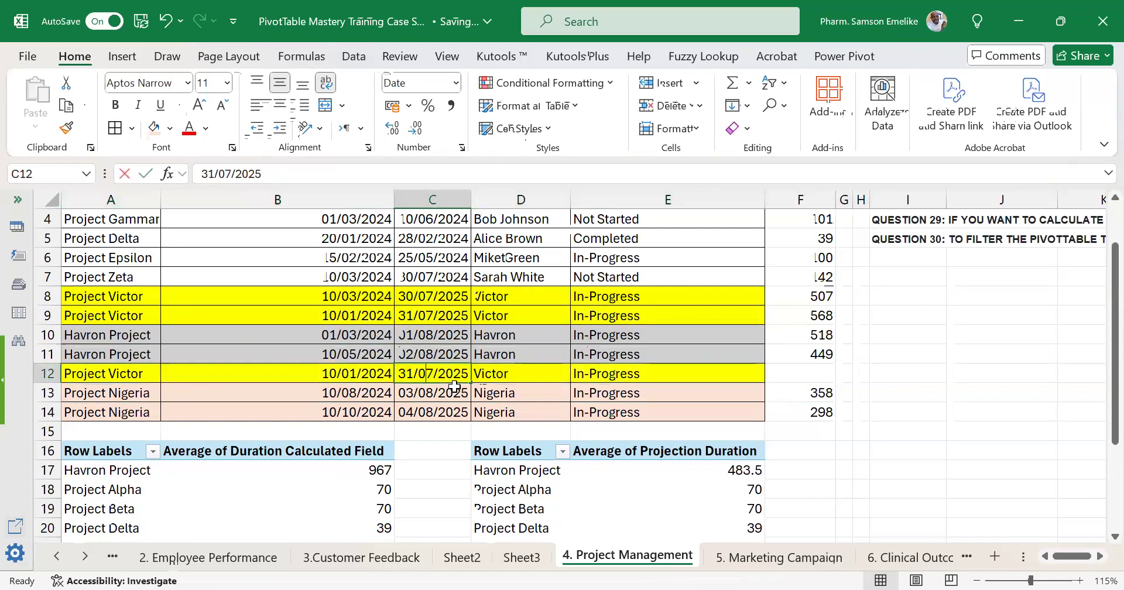
key(F2)
key(BackSpace)
text(11)
key(Delete)
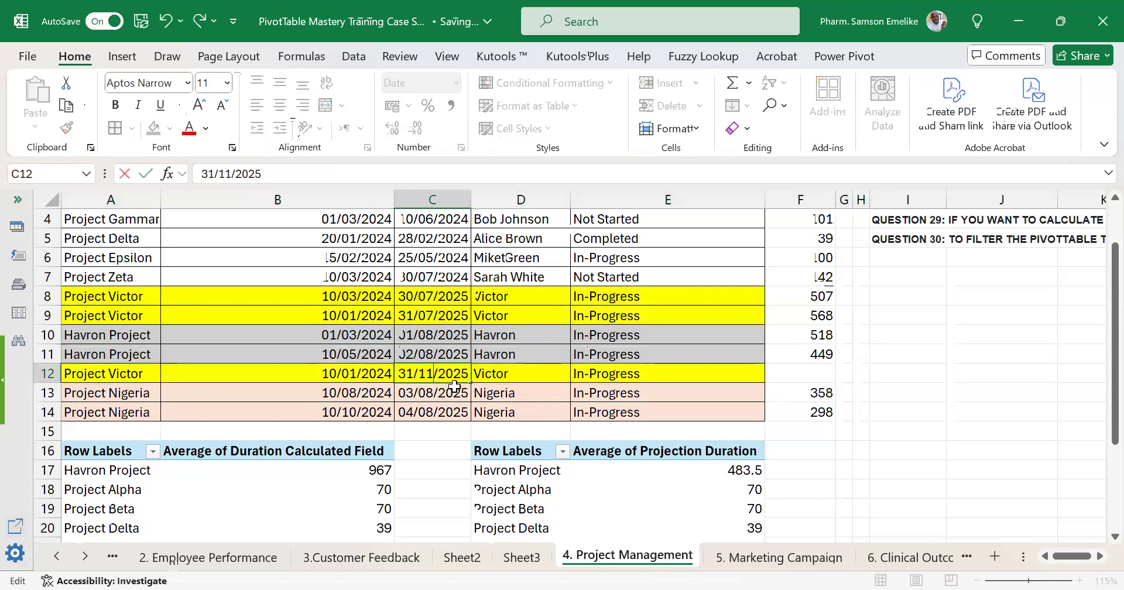
key(Return)
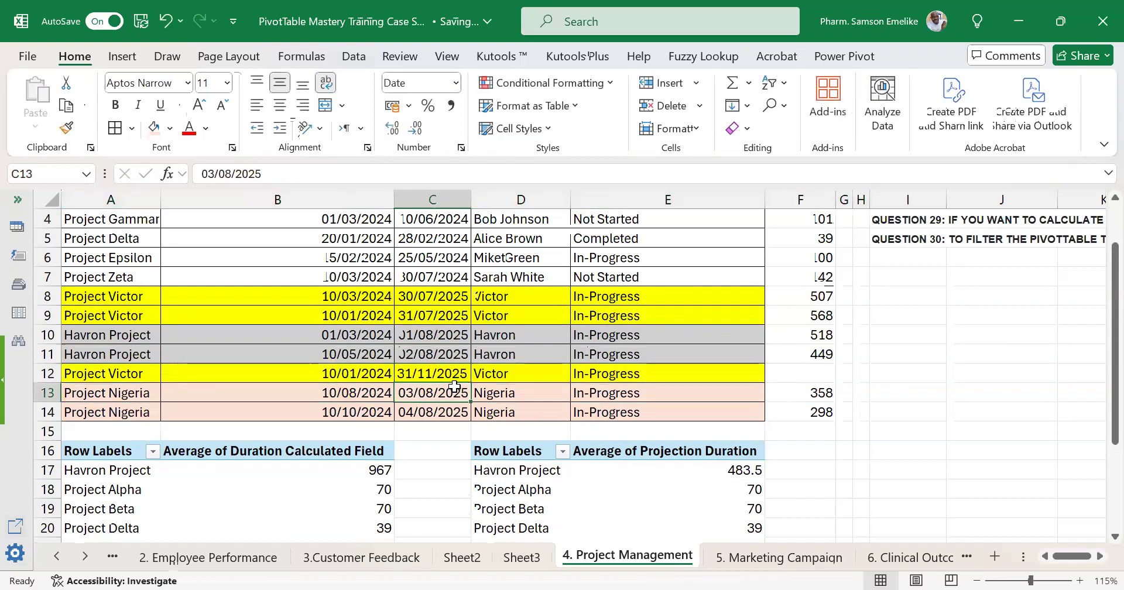
Fill the Projection Duration formula from F11 down to F12 and inspect the references it uses.
click(826, 358)
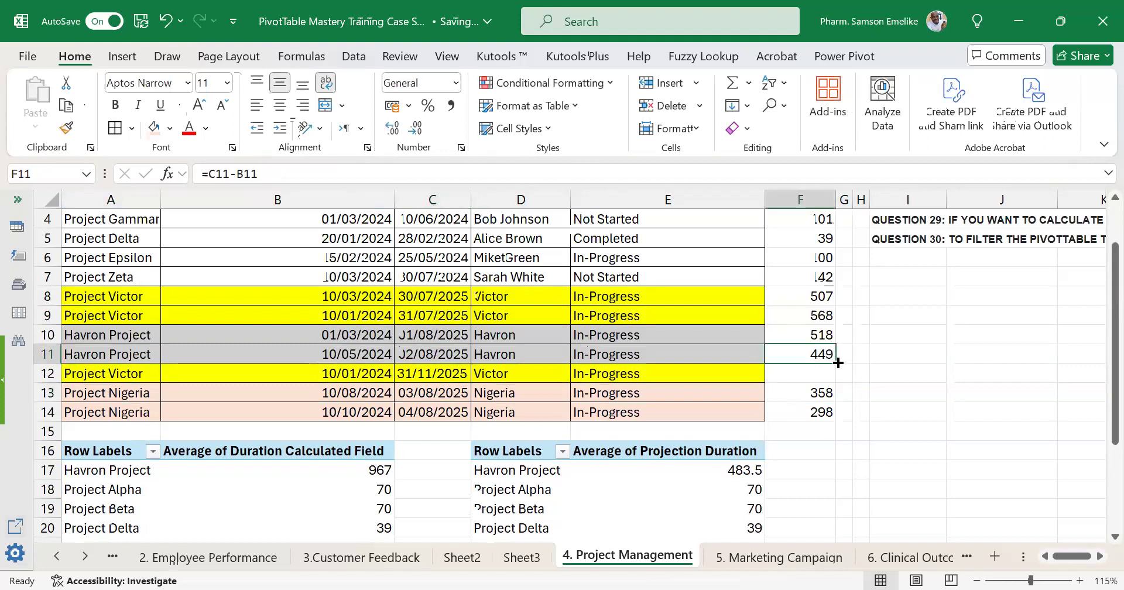
drag(837, 383, 831, 379)
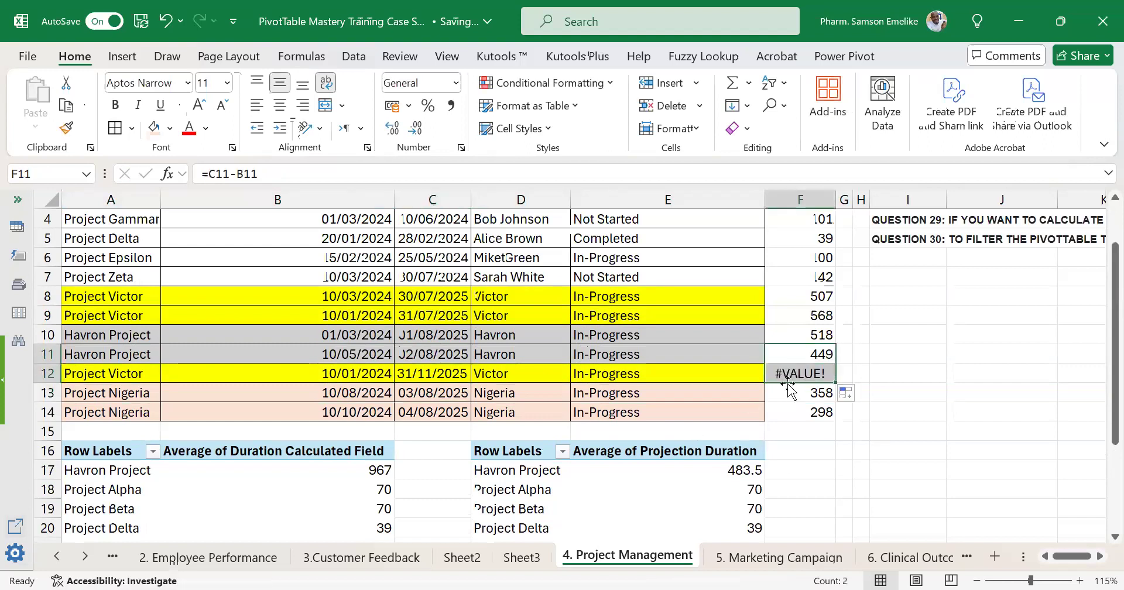
double_click(802, 373)
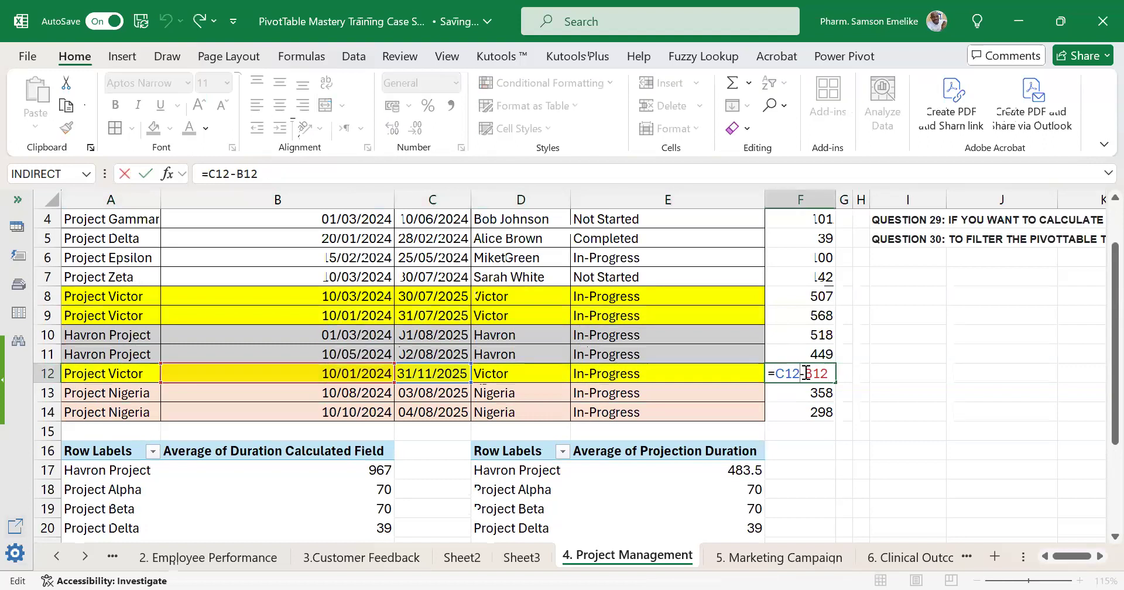
key(Escape)
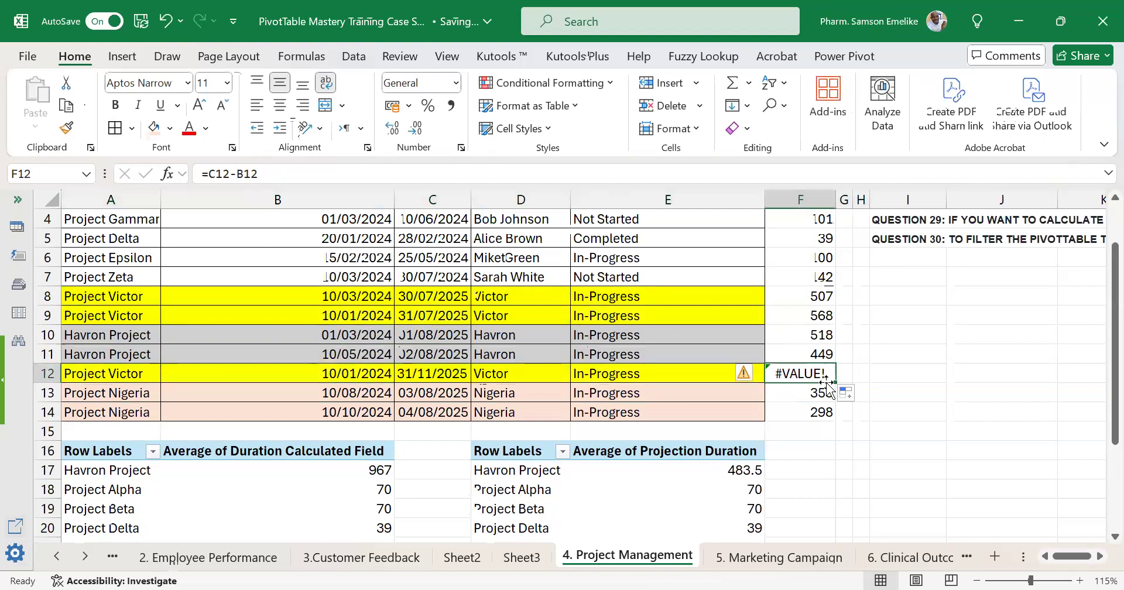
Re-enter the duration formula =C12-B12 in cell F12 for the added Project Victor record.
text(=)
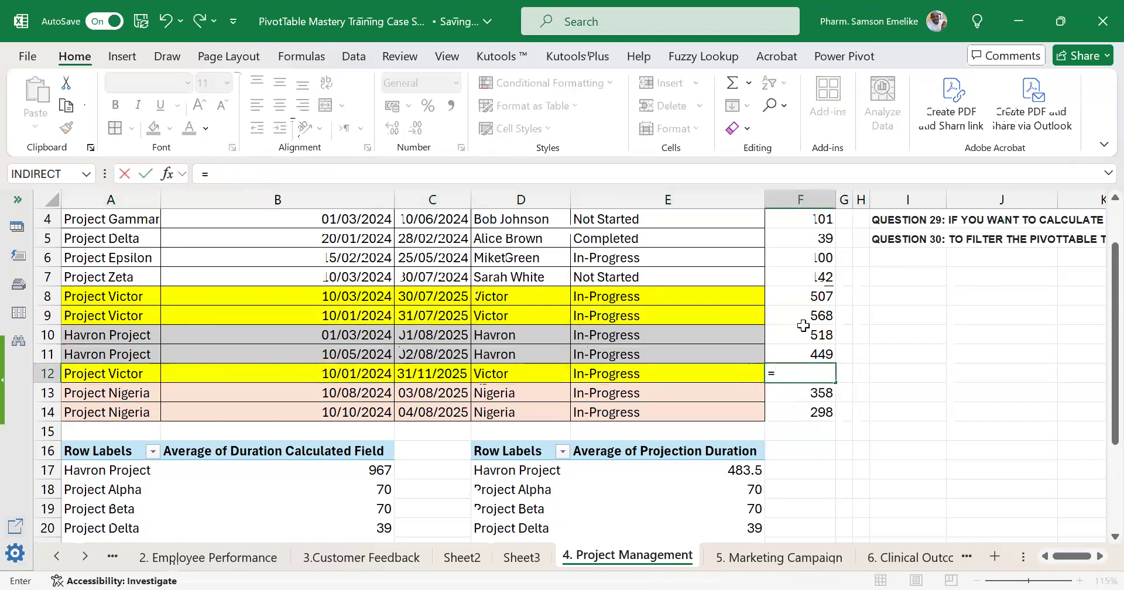
scroll(457, 431, up, 1)
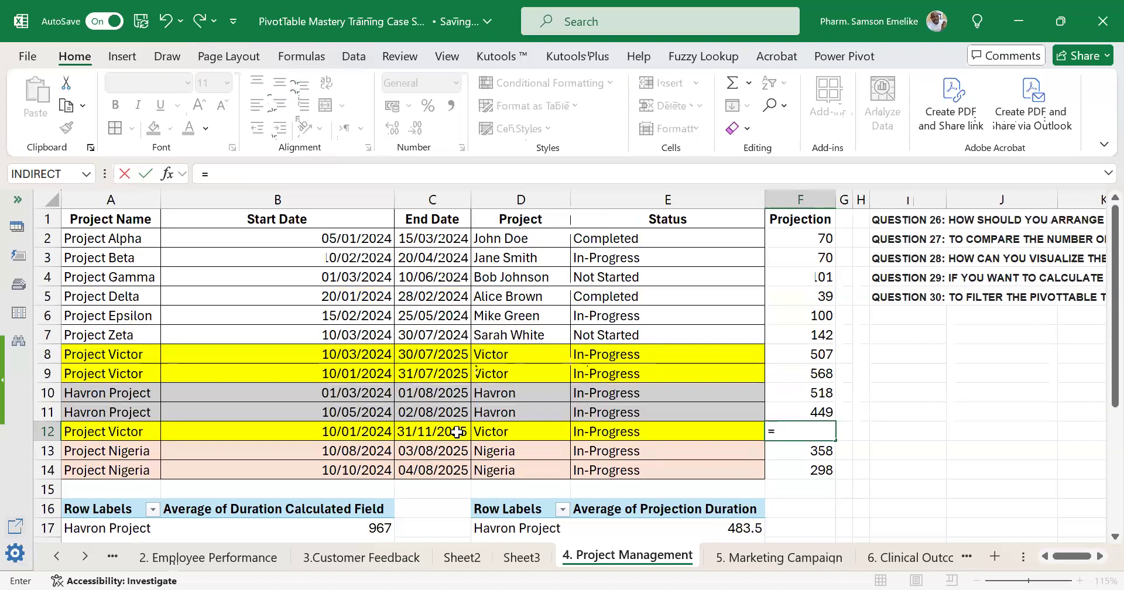
click(456, 432)
text(-)
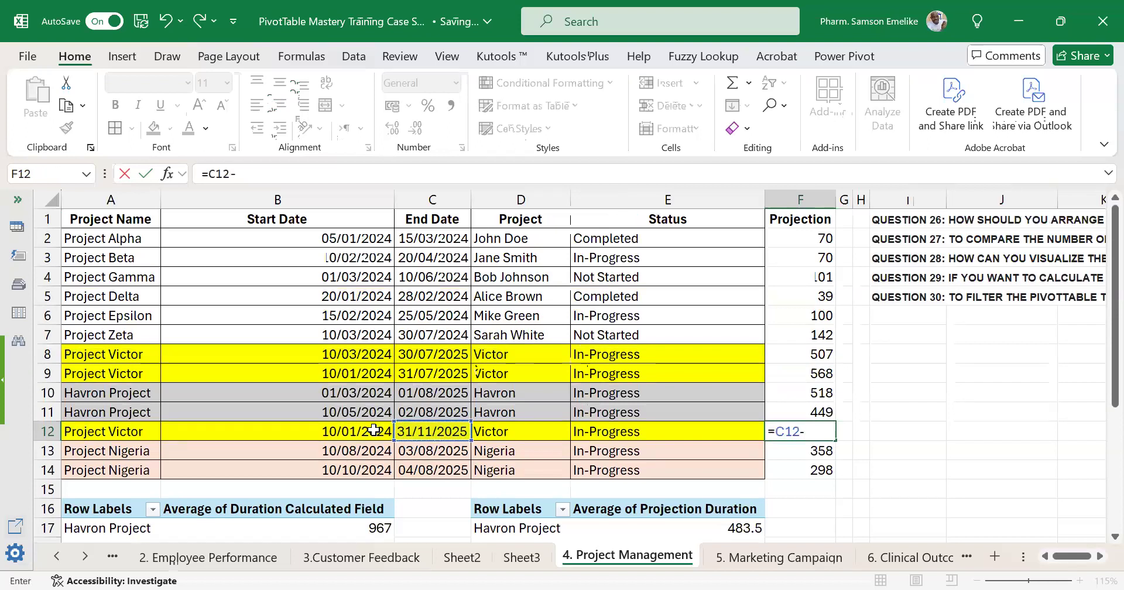
click(375, 431)
key(Return)
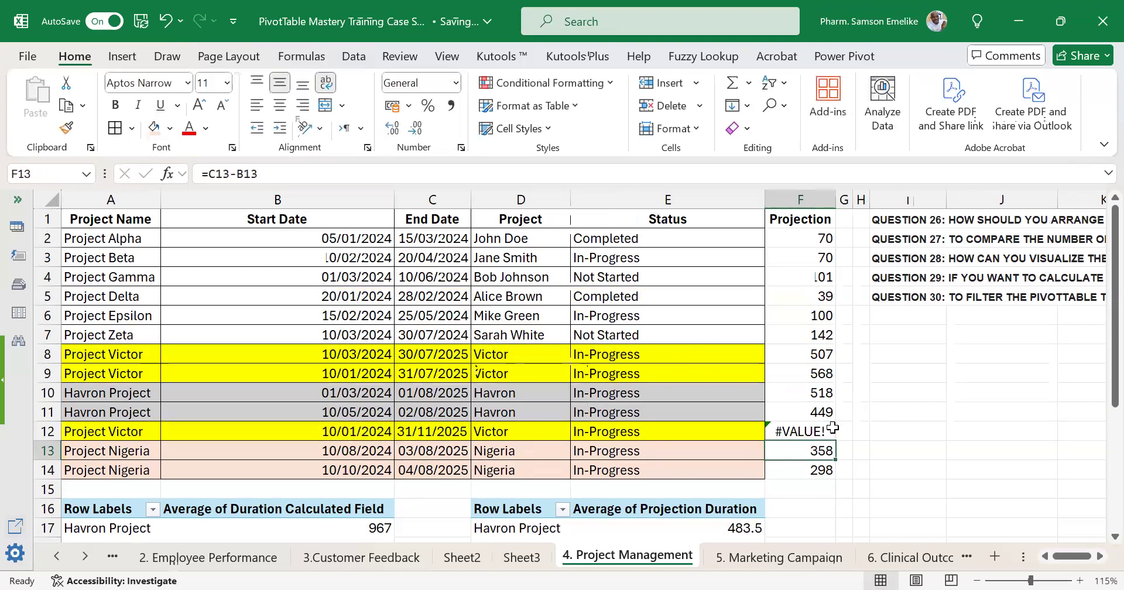
Compare the formula in F12 with those in F10 and F11, and check the dates they refer to.
click(788, 436)
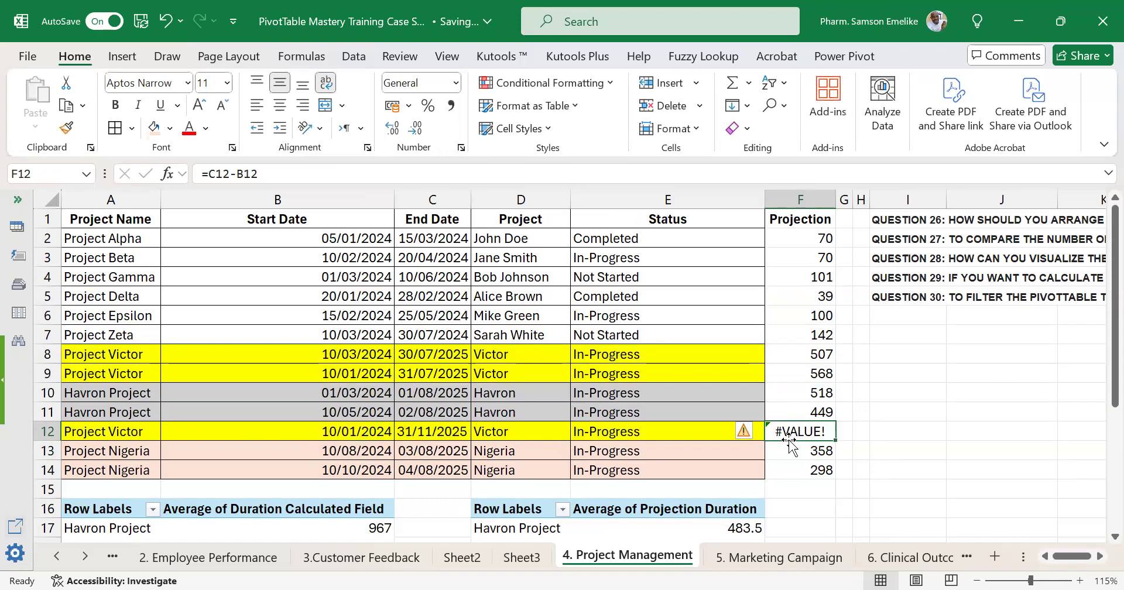
click(809, 390)
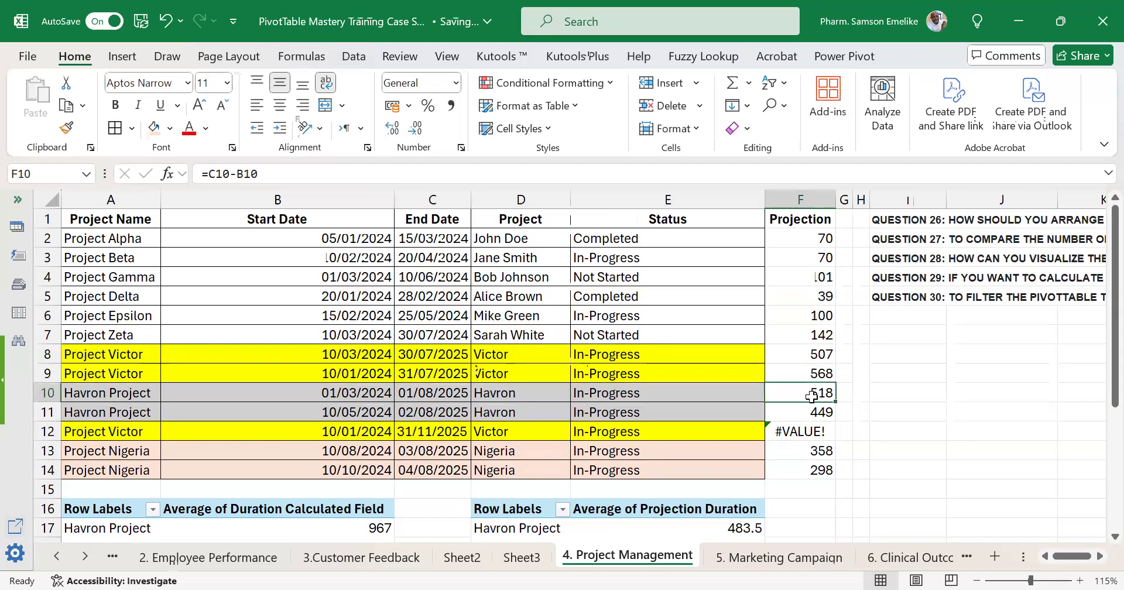
click(815, 411)
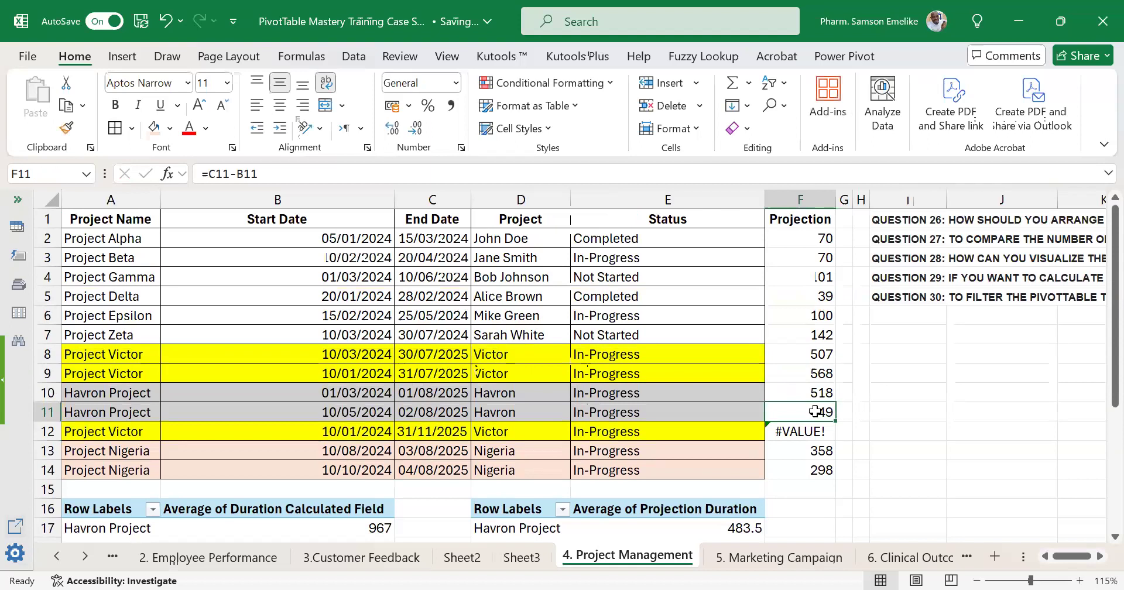
click(818, 436)
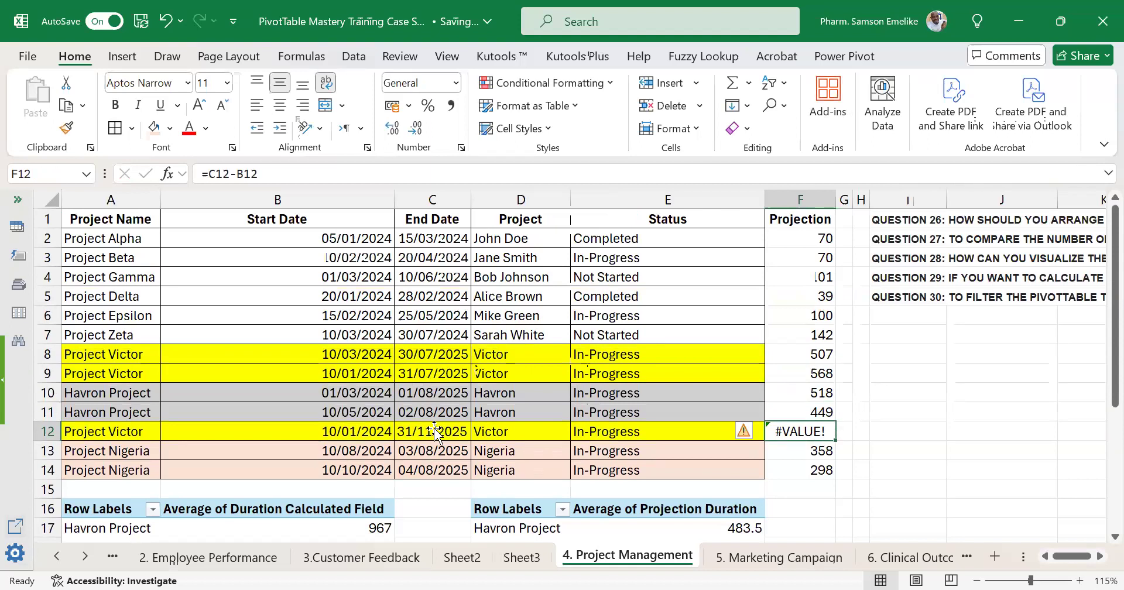
click(364, 413)
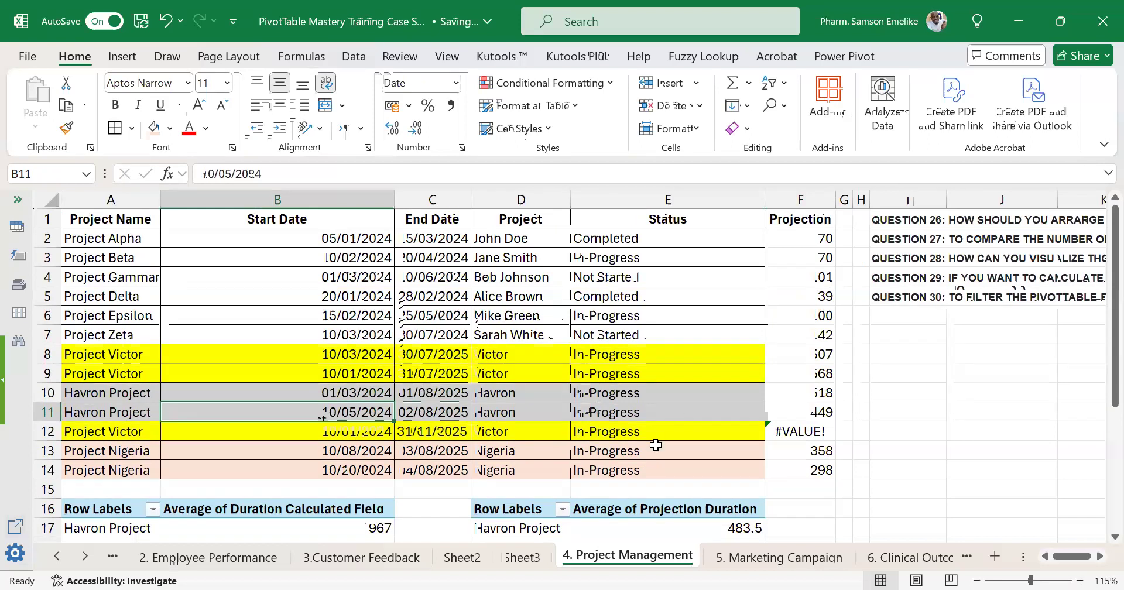
Correct the End Date in C12 to the valid date 30/11/2025.
double_click(412, 431)
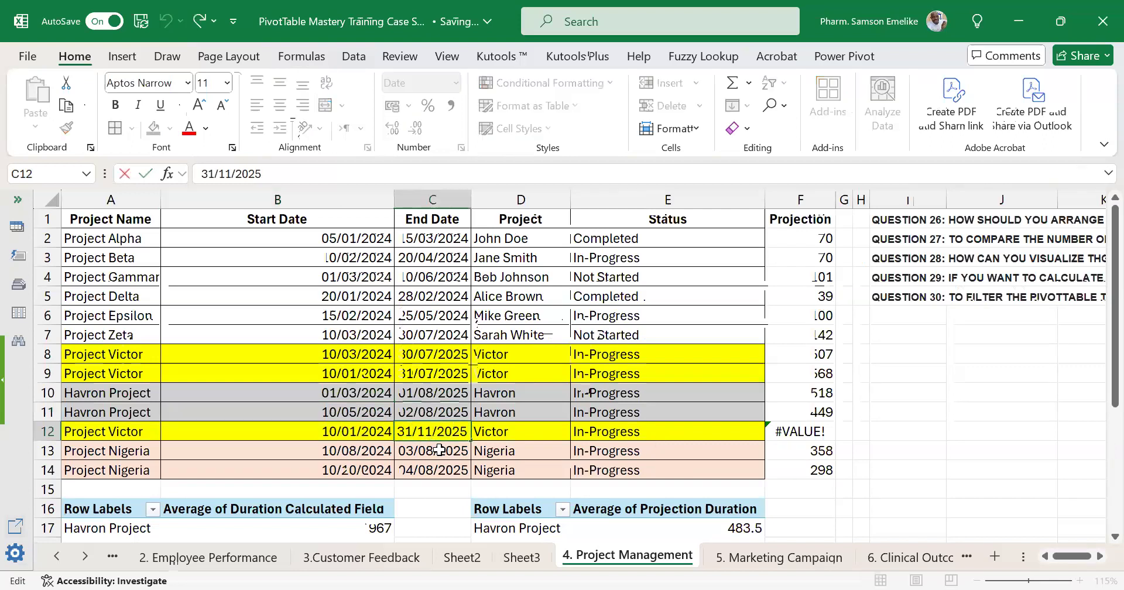
key(BackSpace)
text(0)
key(Return)
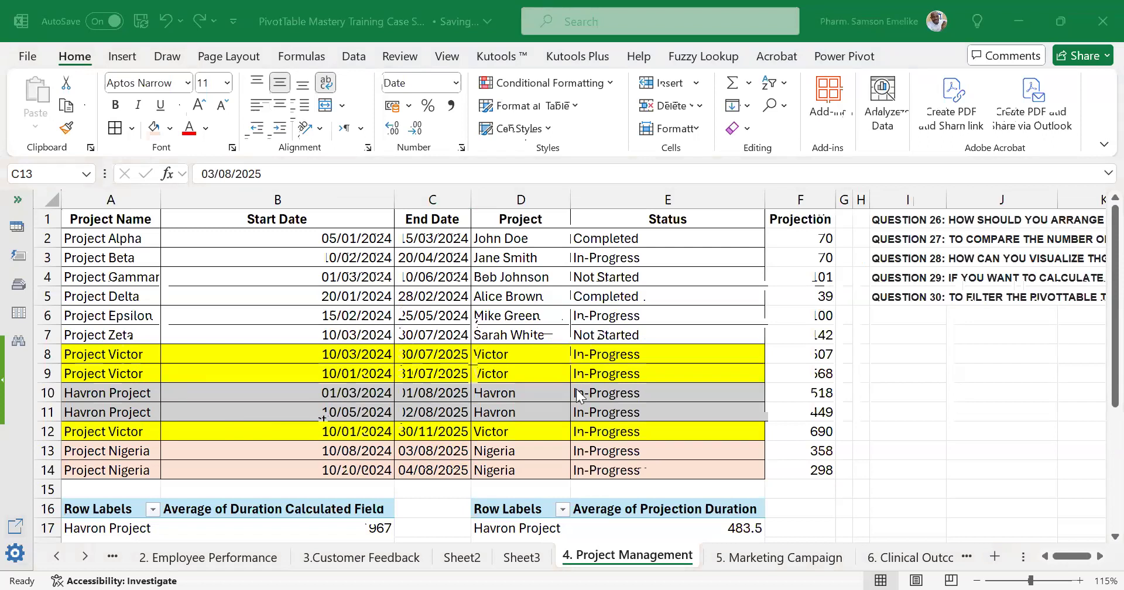
Refresh the Average of Projection Duration PivotTable so it picks up the corrected Project Victor dates.
scroll(661, 426, down, 3)
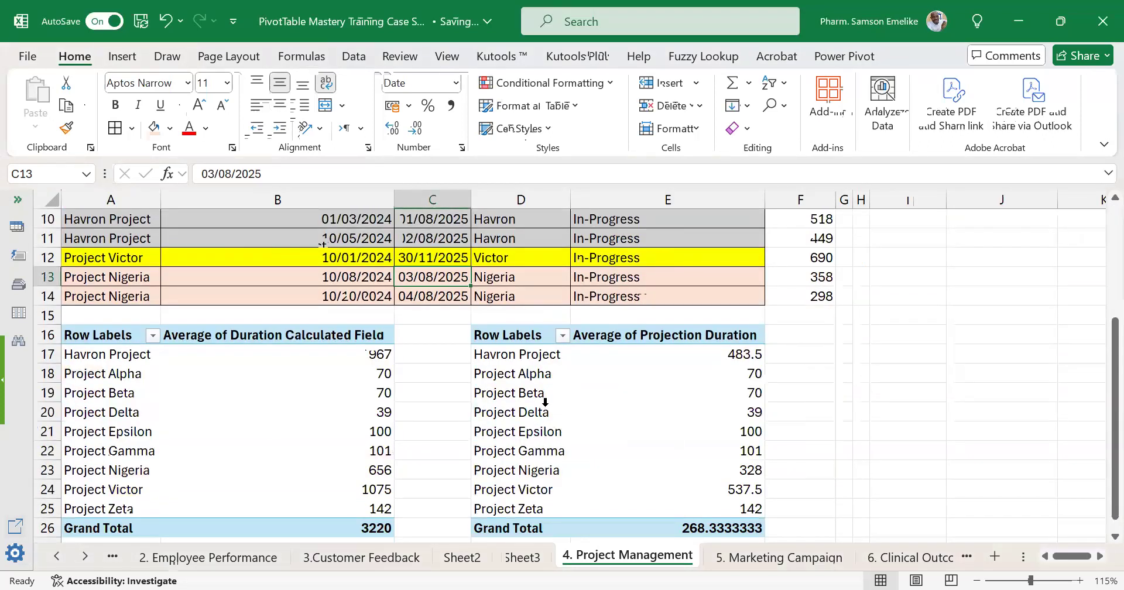
click(545, 403)
key(ctrl+Up)
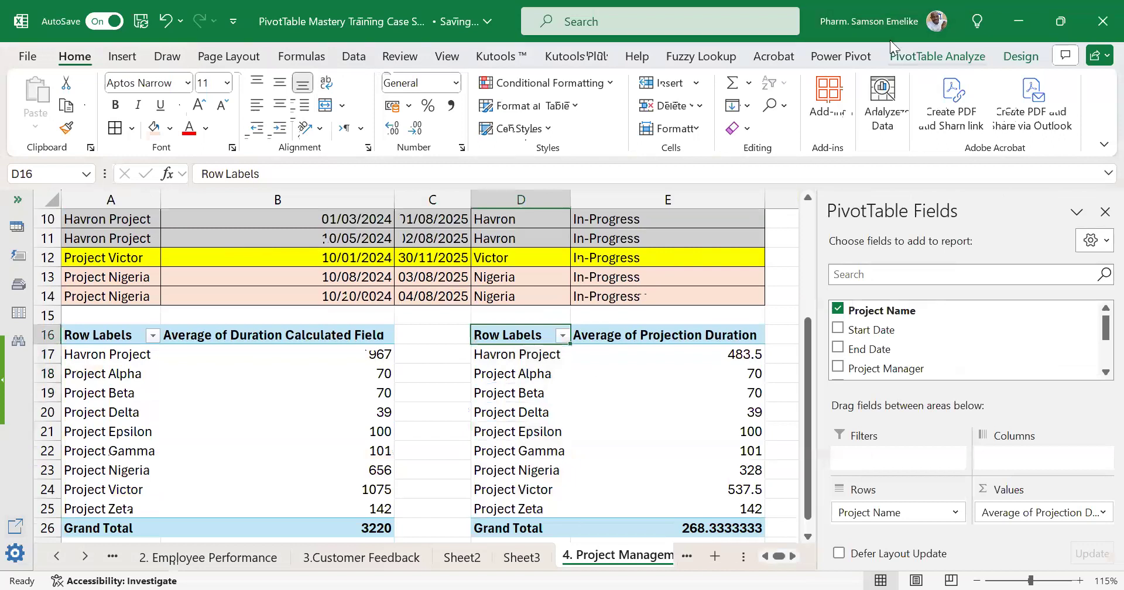
click(905, 57)
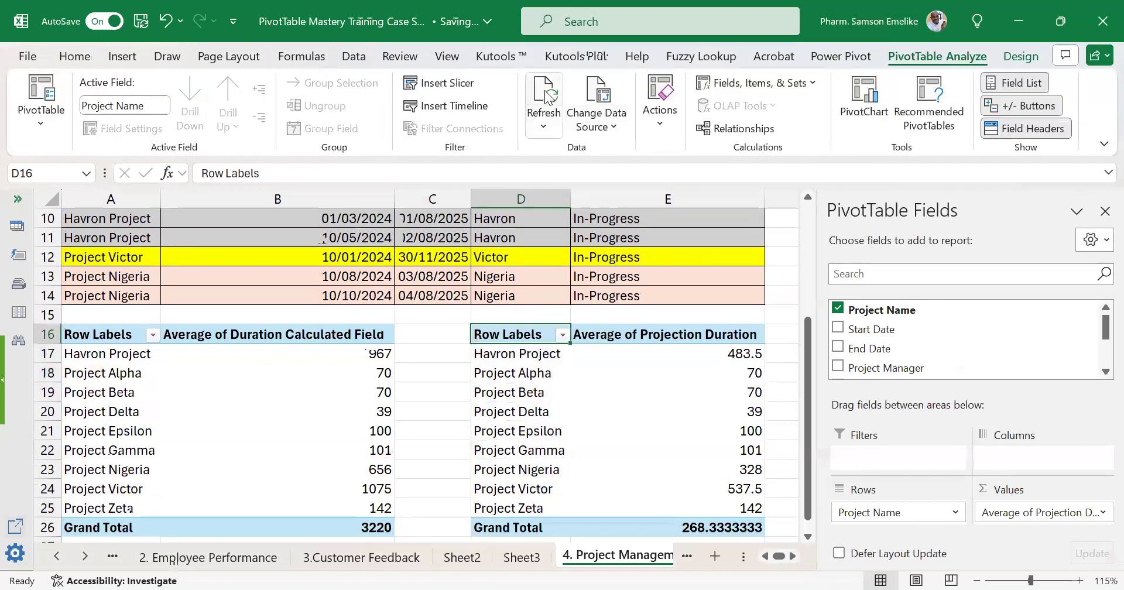
click(545, 97)
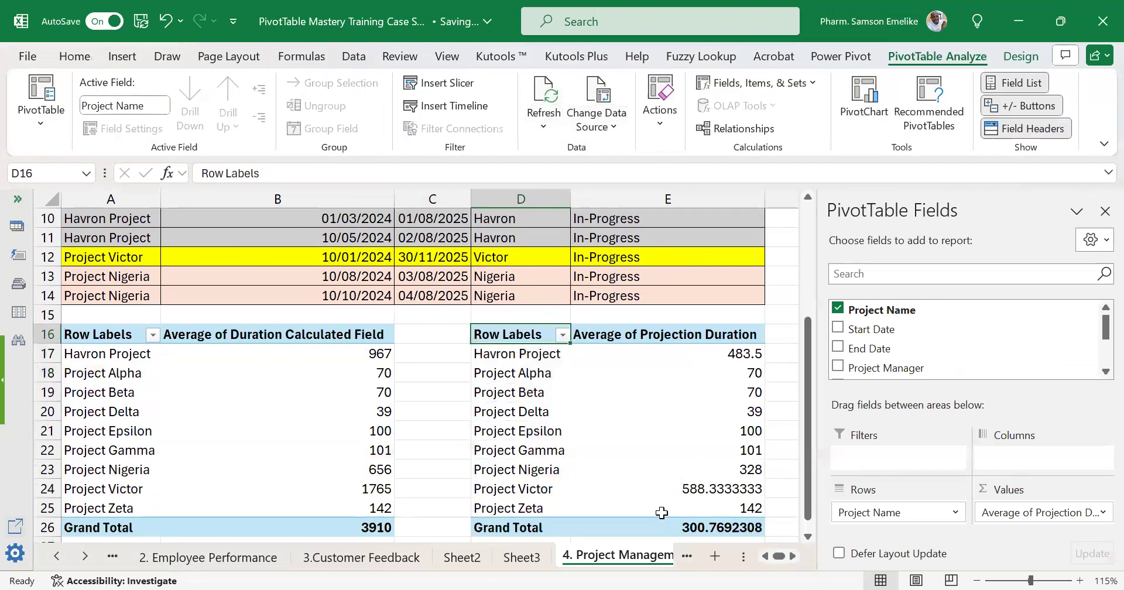
Extract the source records behind Project Victor's average projection duration to a new sheet and check their durations.
scroll(675, 492, down, 1)
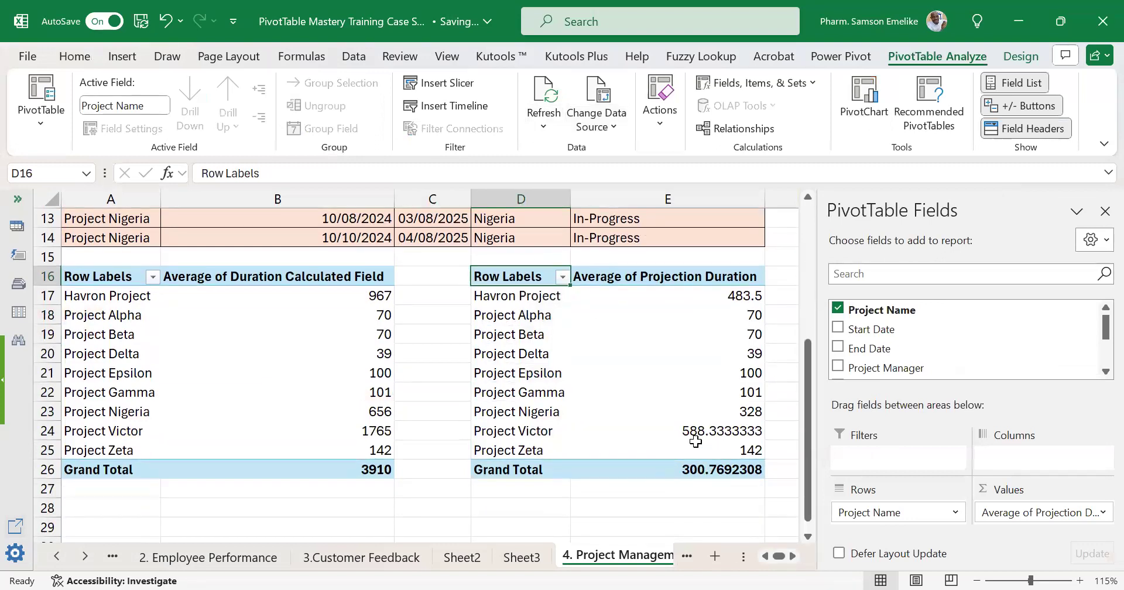
mouse_move(686, 439)
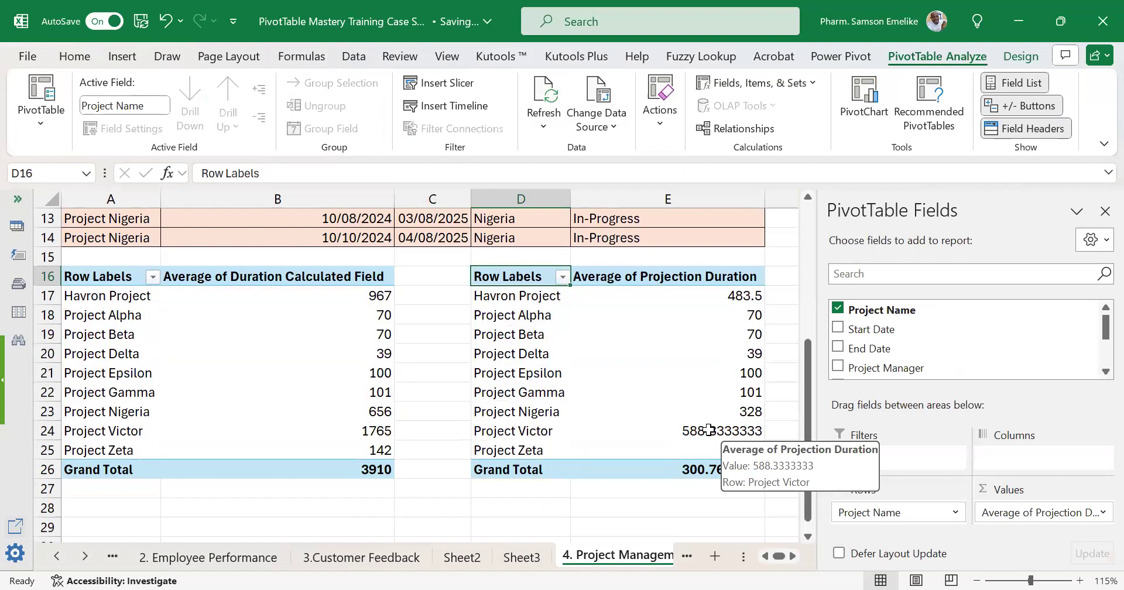
click(708, 430)
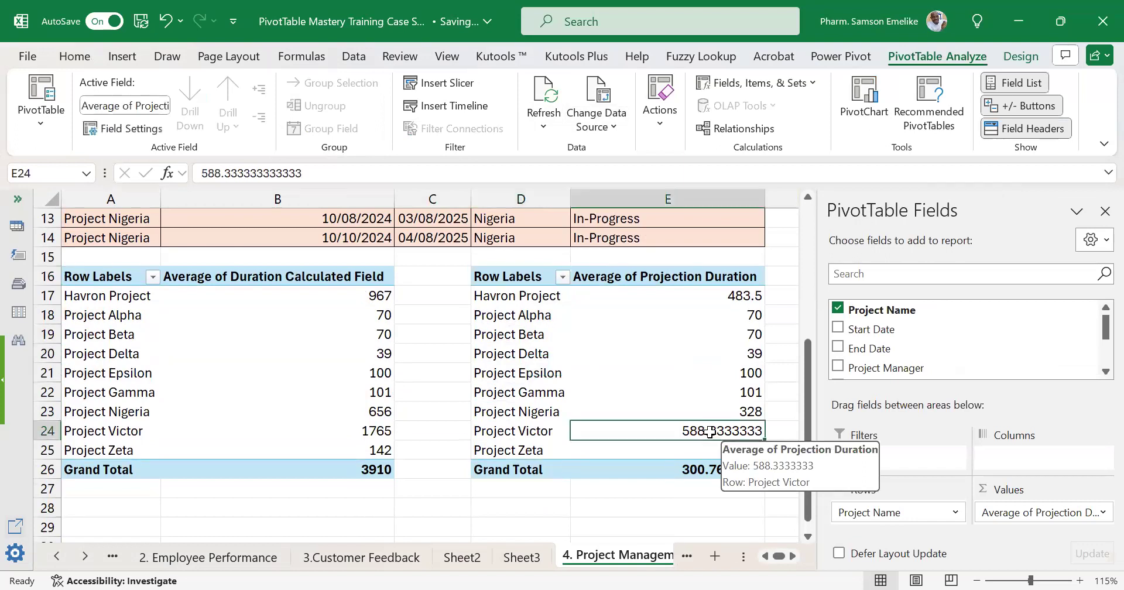
double_click(710, 431)
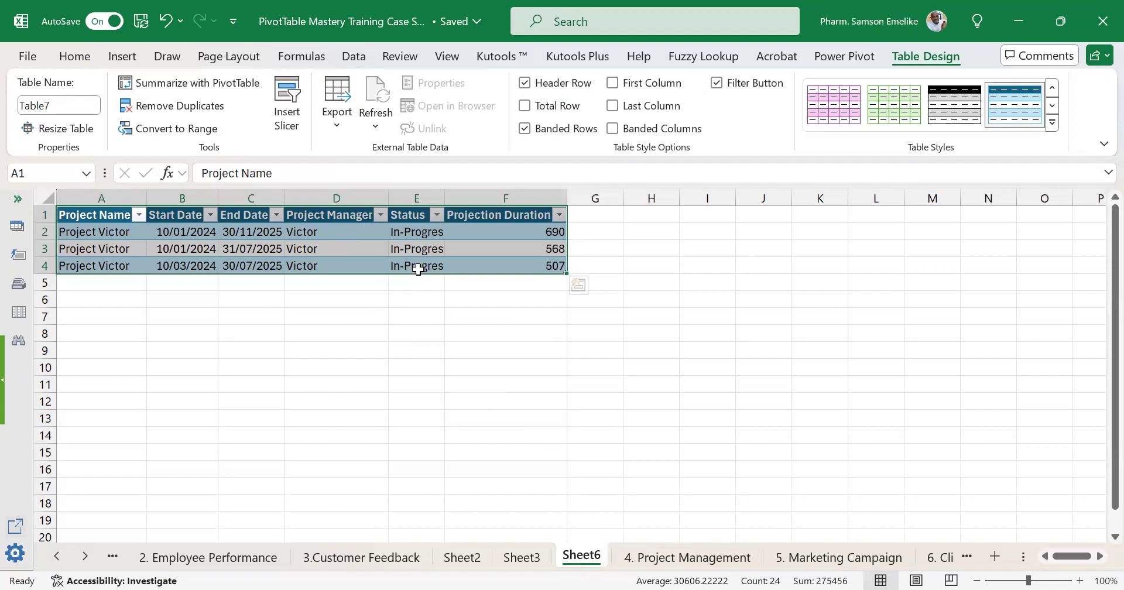
click(475, 250)
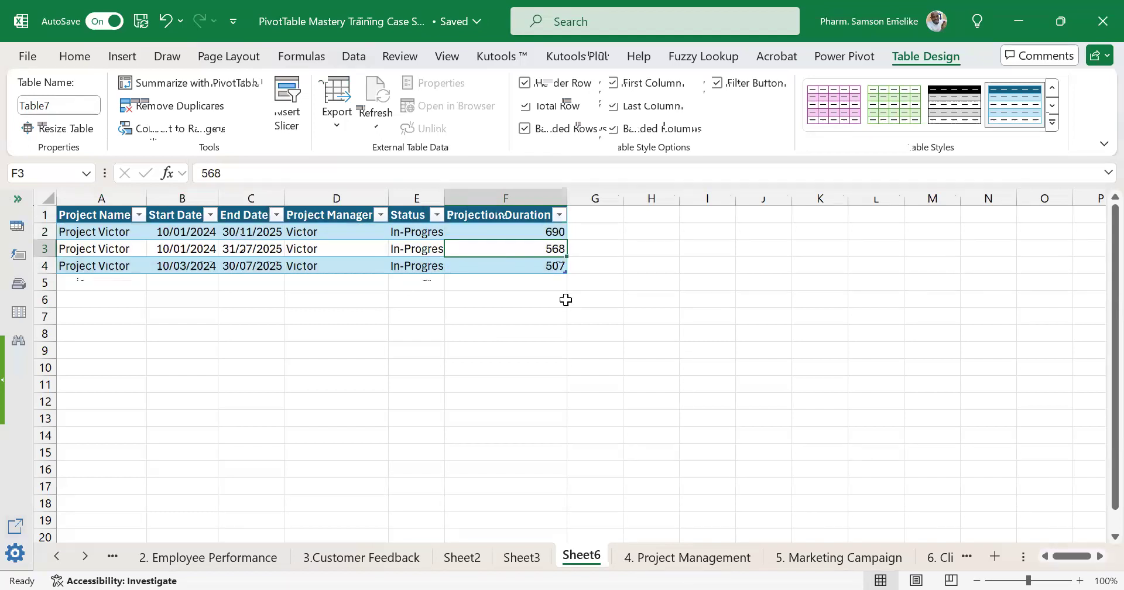
Delete the existing Budget and Actual Spend PivotTable in A10:C17 on the 5. Marketing Campaign sheet.
click(677, 557)
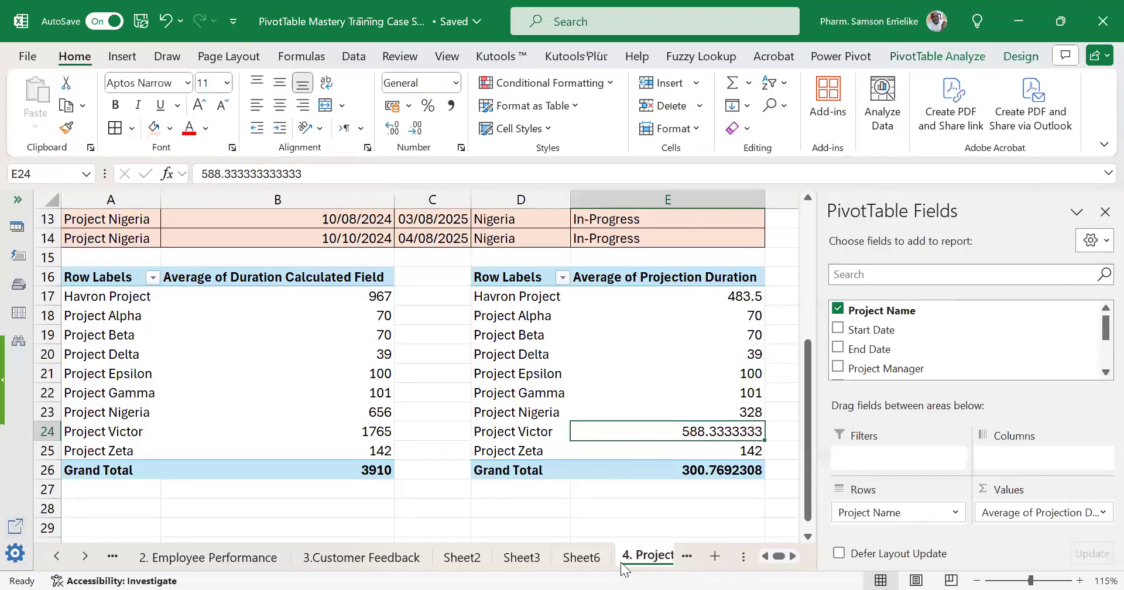
click(85, 556)
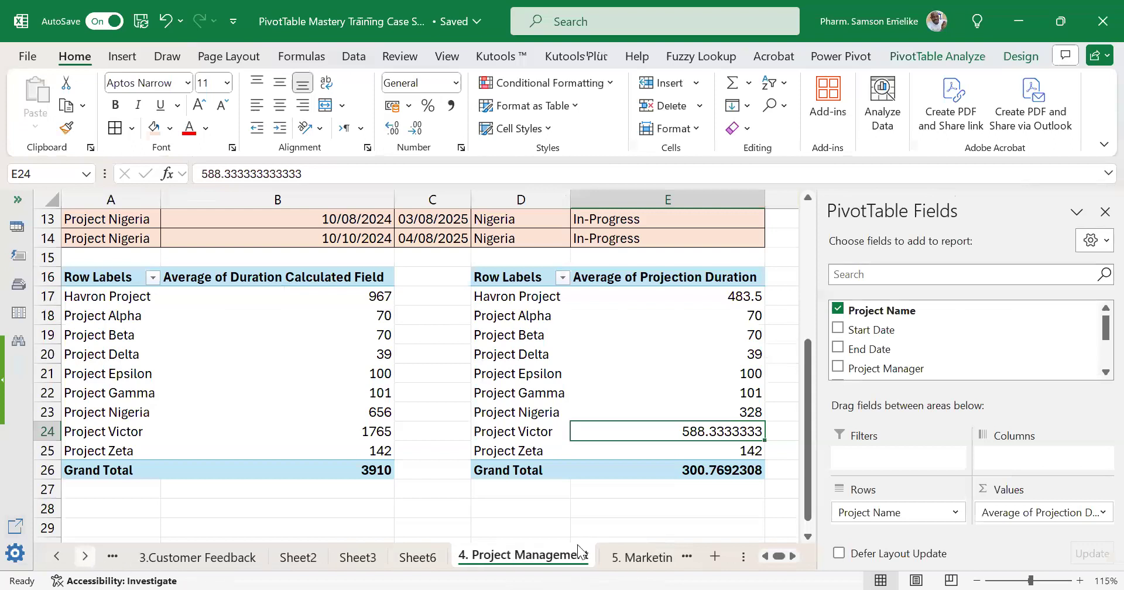
click(636, 558)
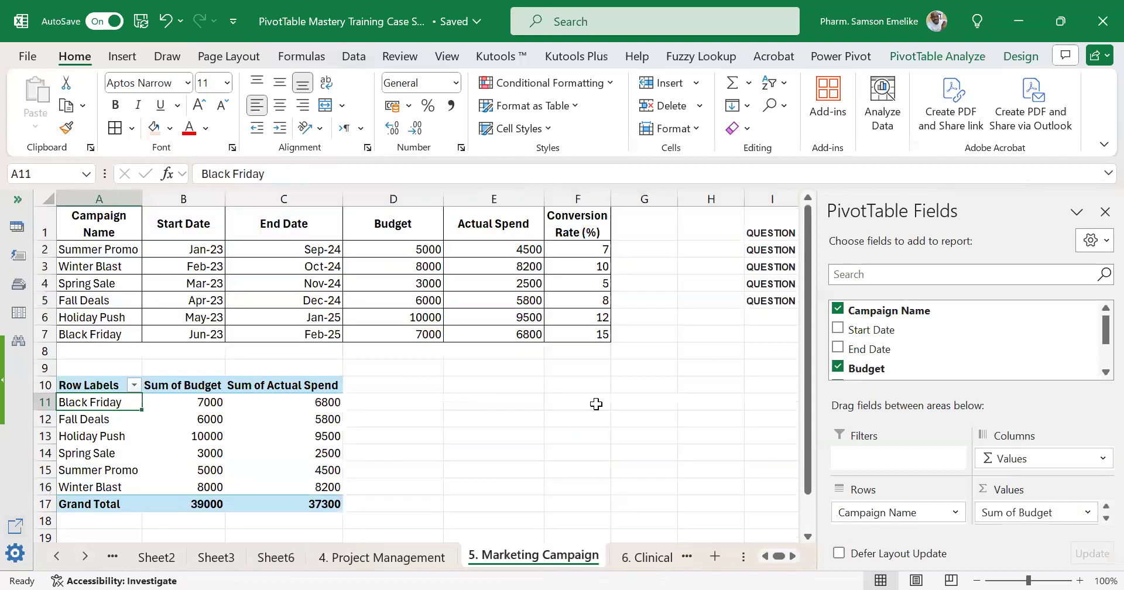
scroll(176, 350, down, 2)
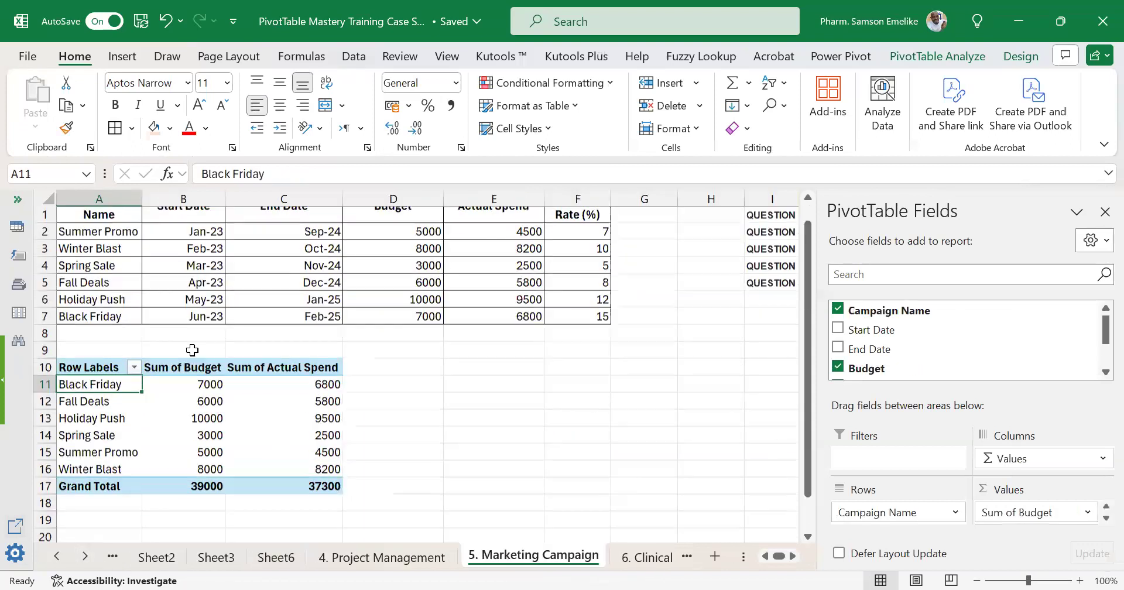
drag(90, 281, 323, 406)
mouse_move(323, 406)
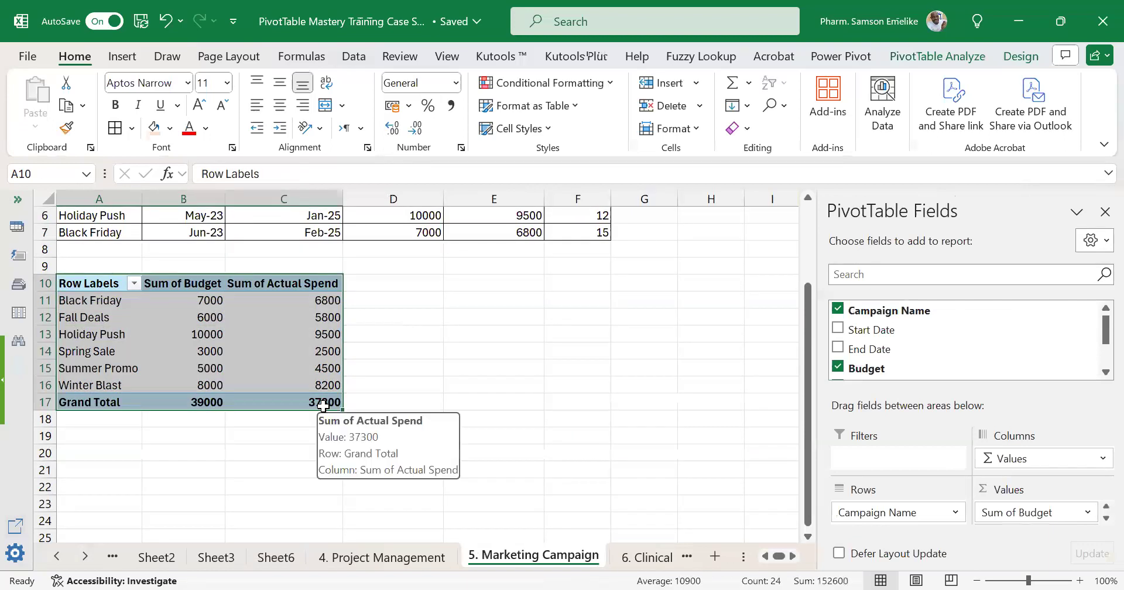
key(Delete)
scroll(586, 358, up, 2)
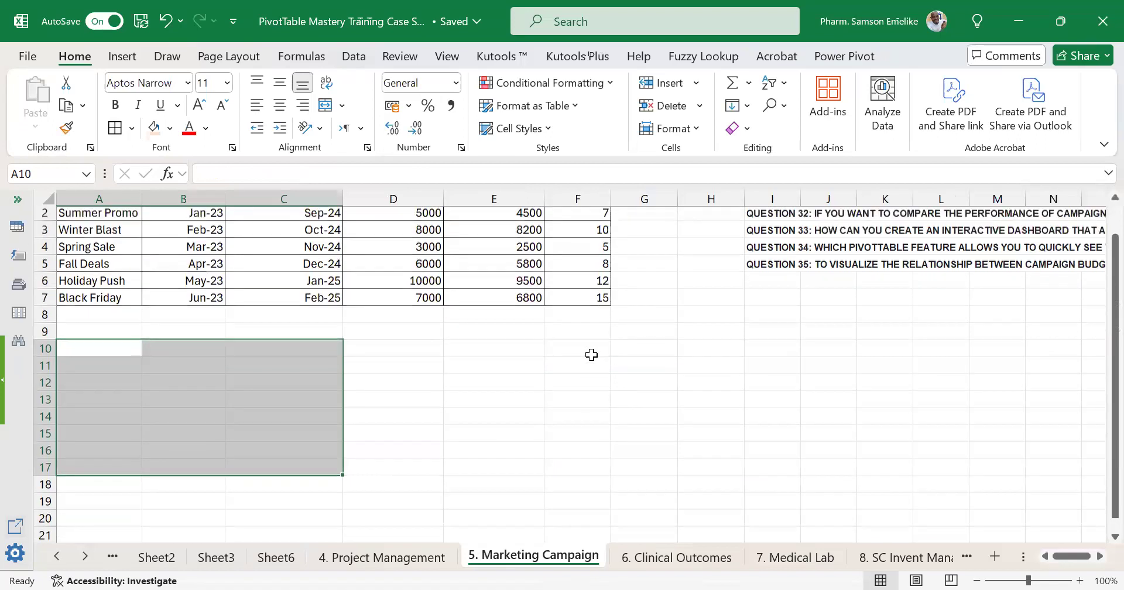
click(571, 401)
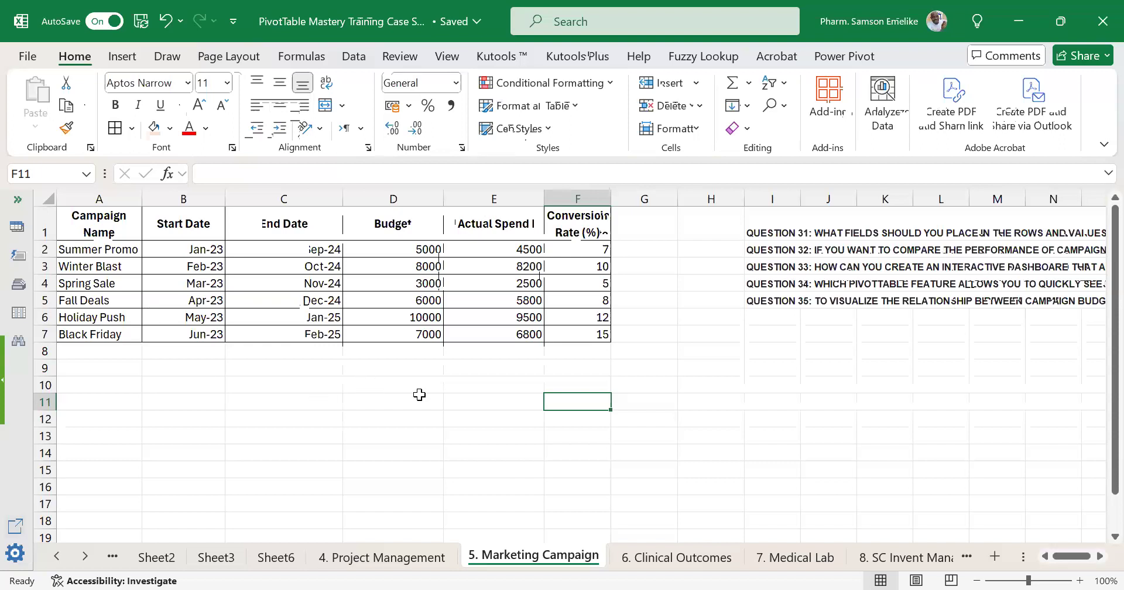
Enter the question "WHAT IS THE TOTAL BUDGET FOR FALL DEALS AND WINTER BLAST" in cell I8.
click(787, 351)
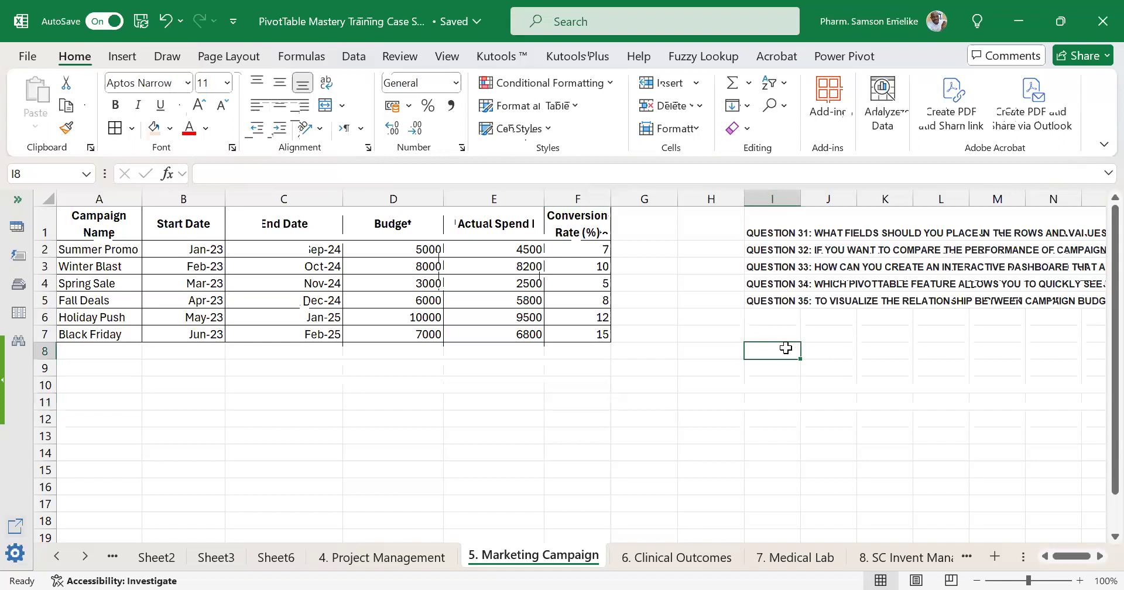
text(WHAT IS THE)
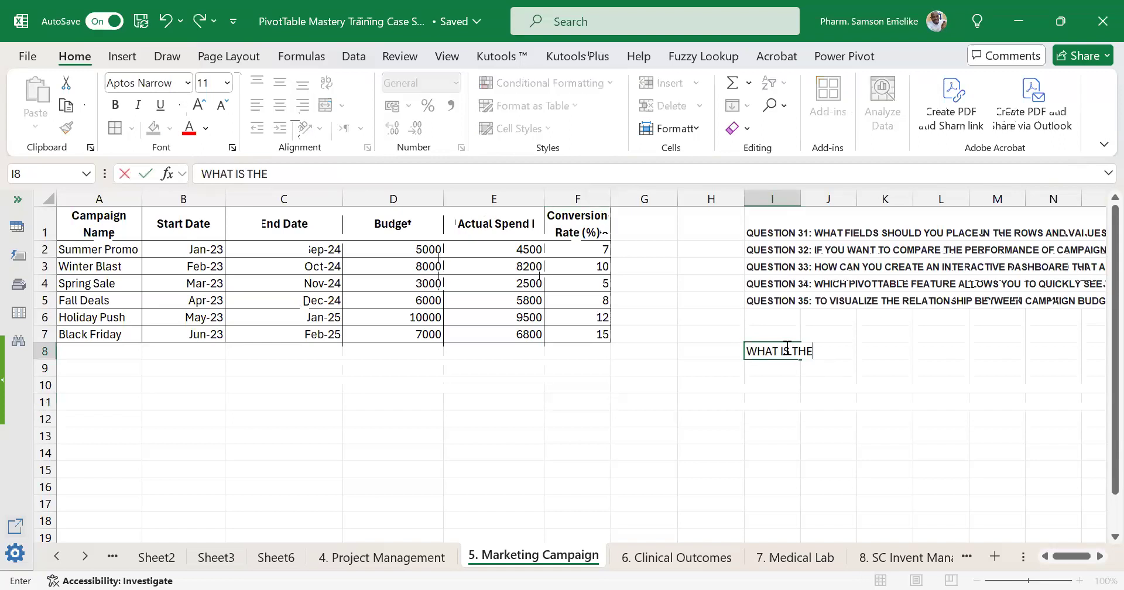
text( TOTAL BU)
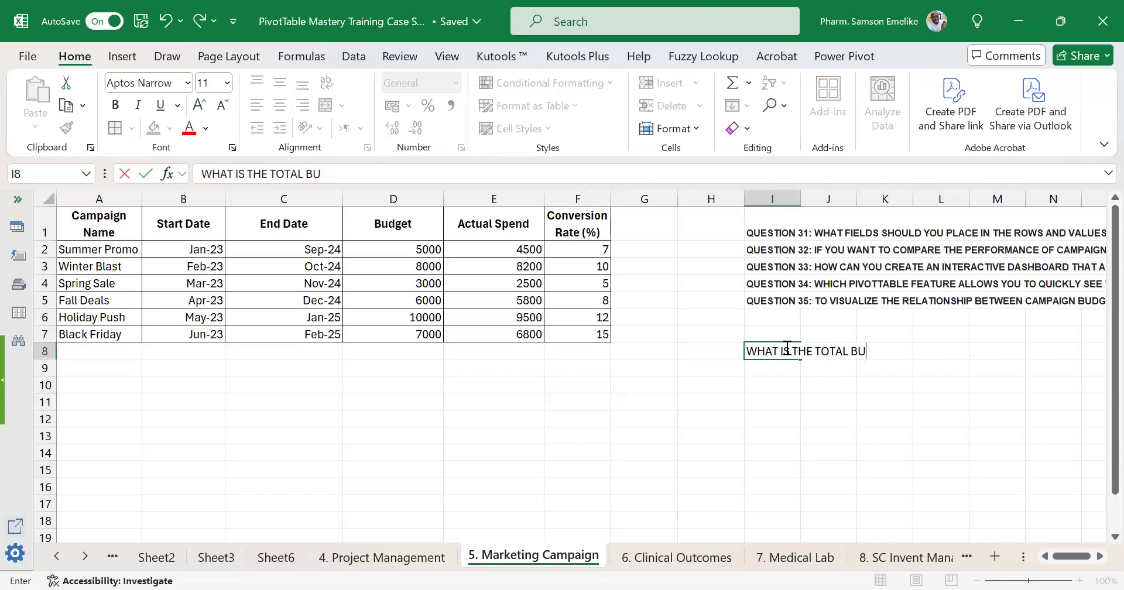
text(DGET FOR FALL DEALS AND WINTER)
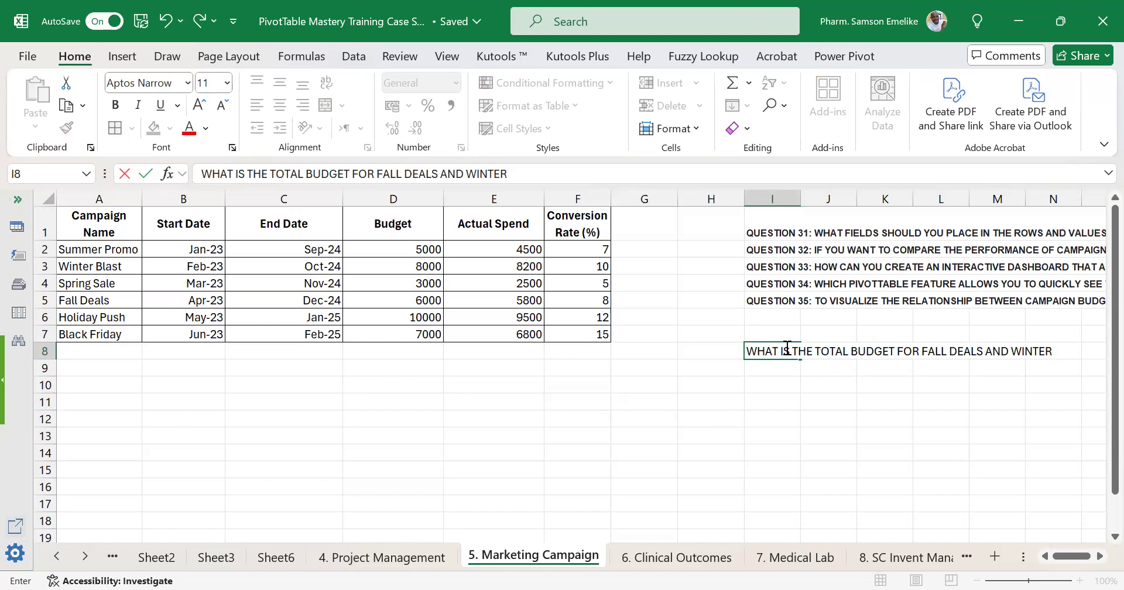
text( BLAST)
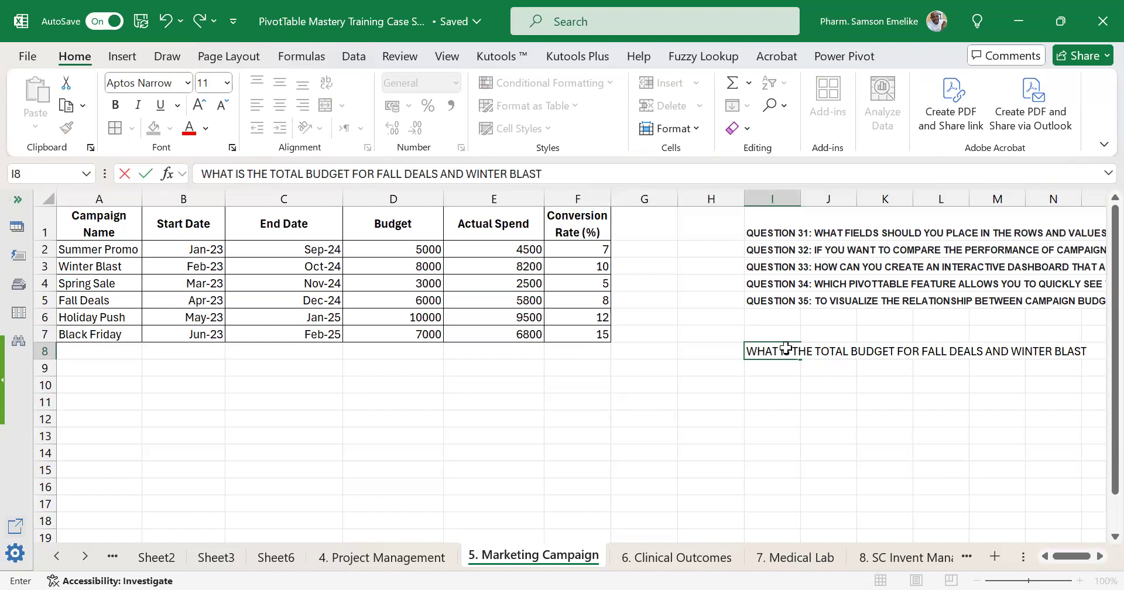
key(Return)
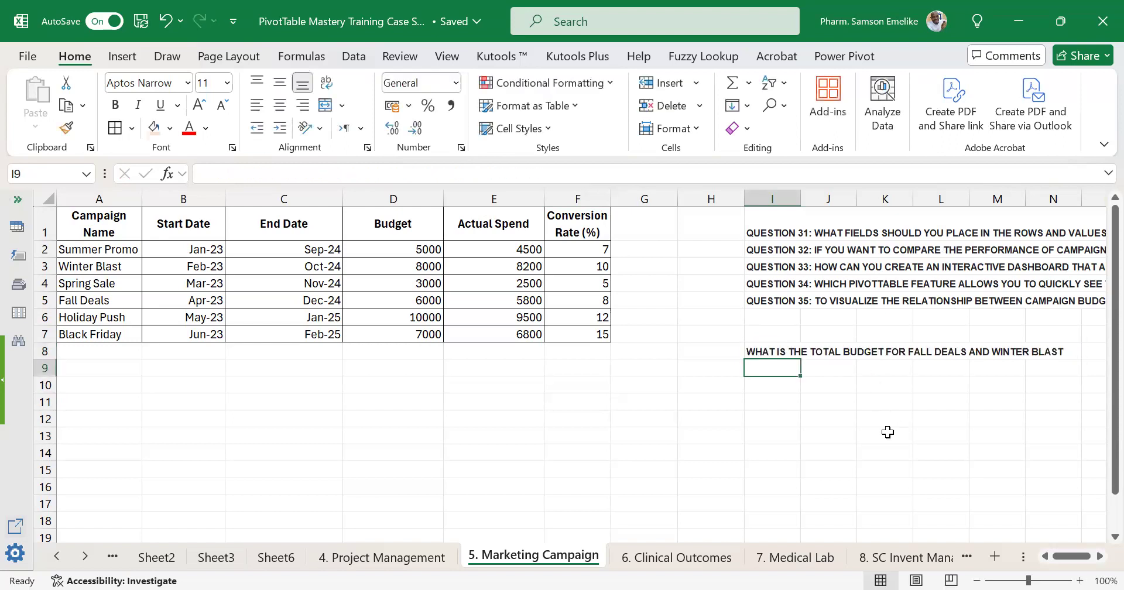
Enter "WHAT IS THE DIFFERENCE IN ACTUAL SPEND BETWEEN SUMMER PROMO AND BLACK FRIDAY" in cell I9.
text(WHAT )
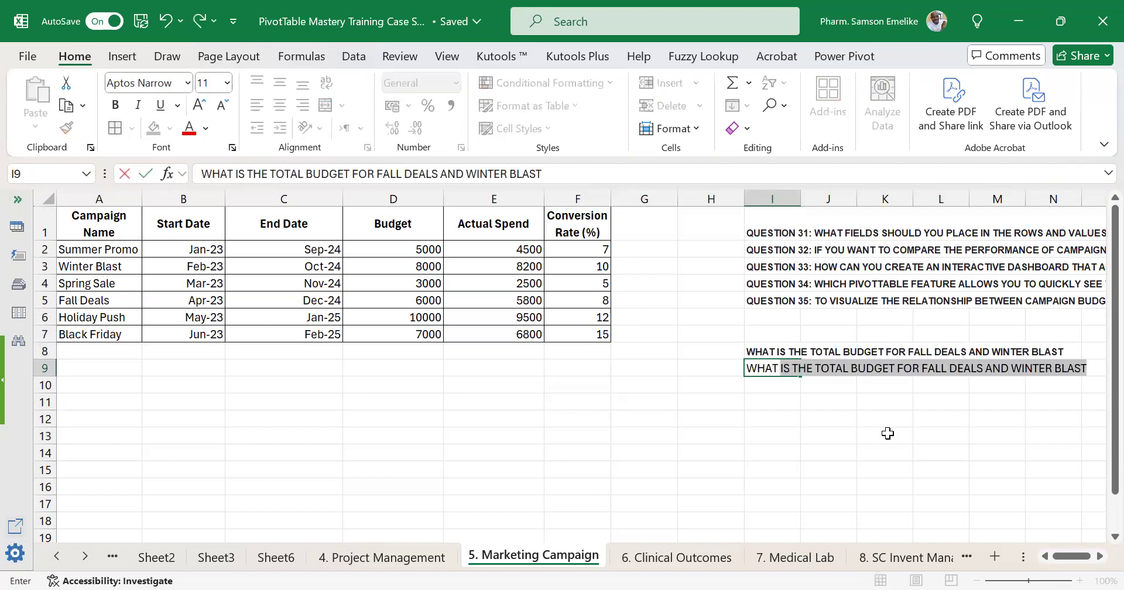
text(IS THE DIFF)
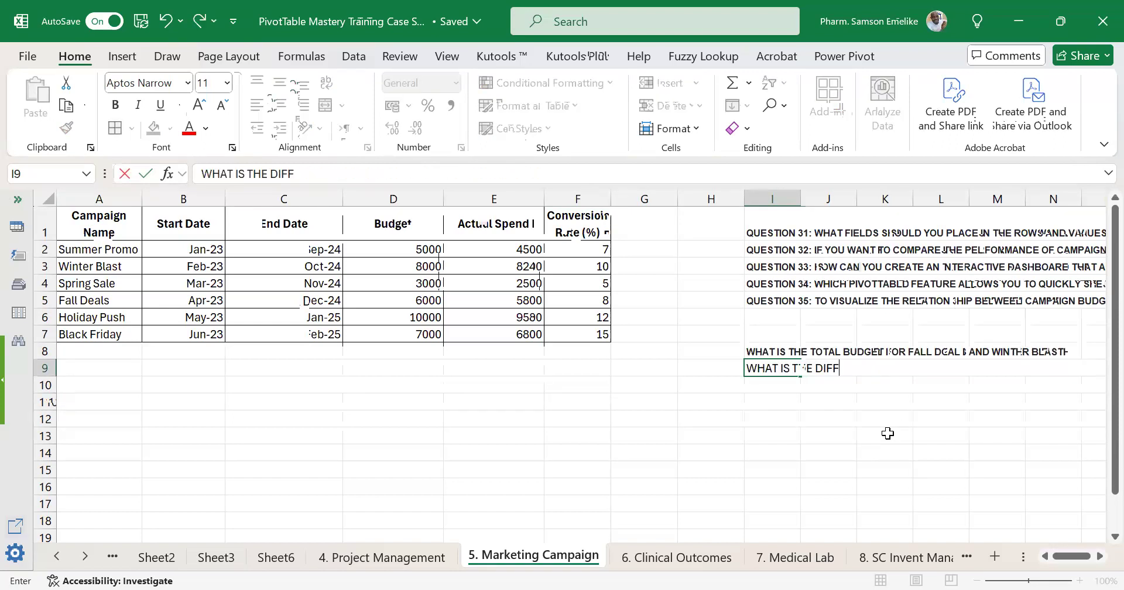
text(ERENCE IN)
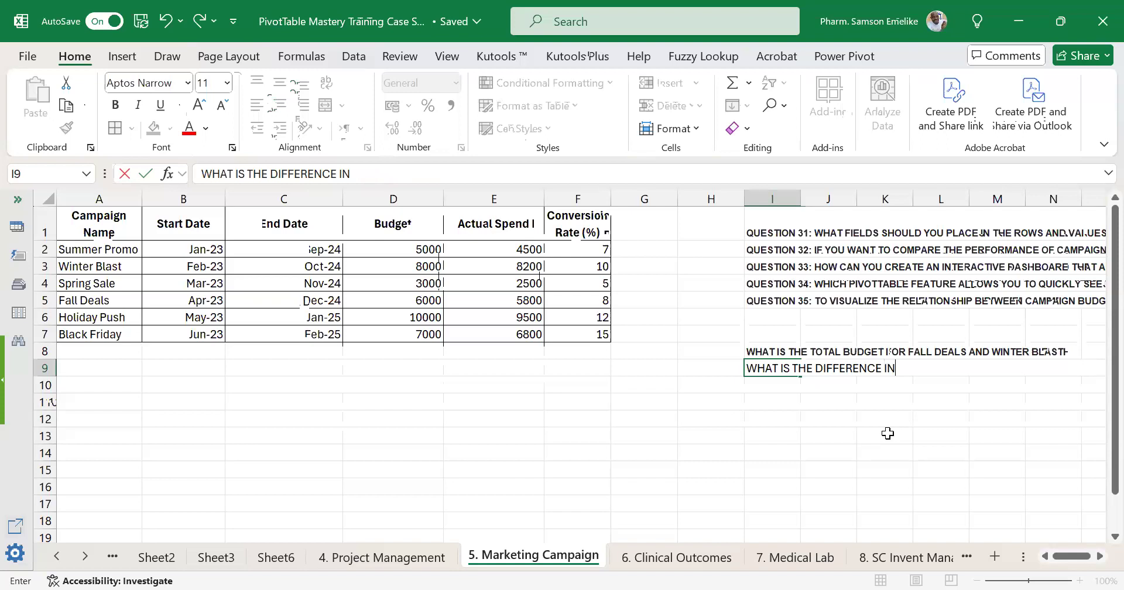
text( ACTUAL SPEND BETWE)
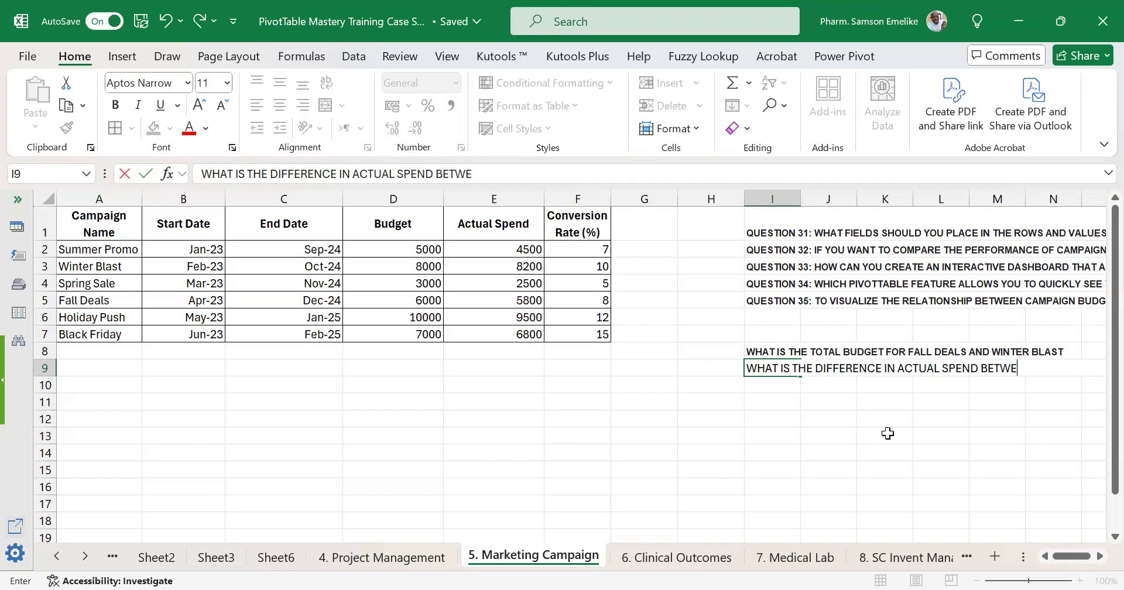
text(EN SUMMER PRO)
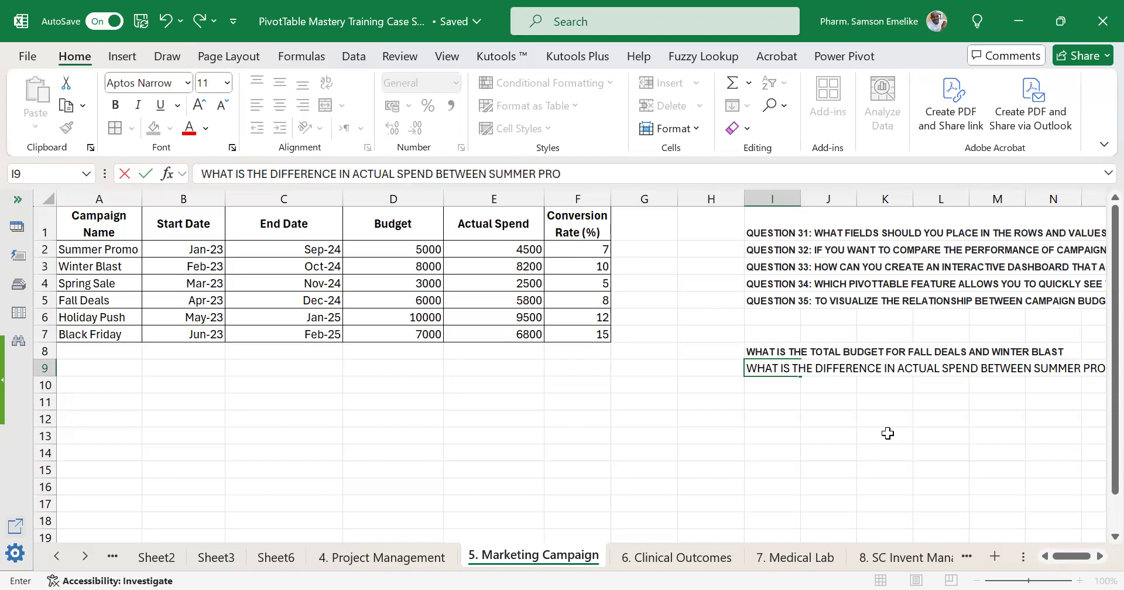
text(MO AND)
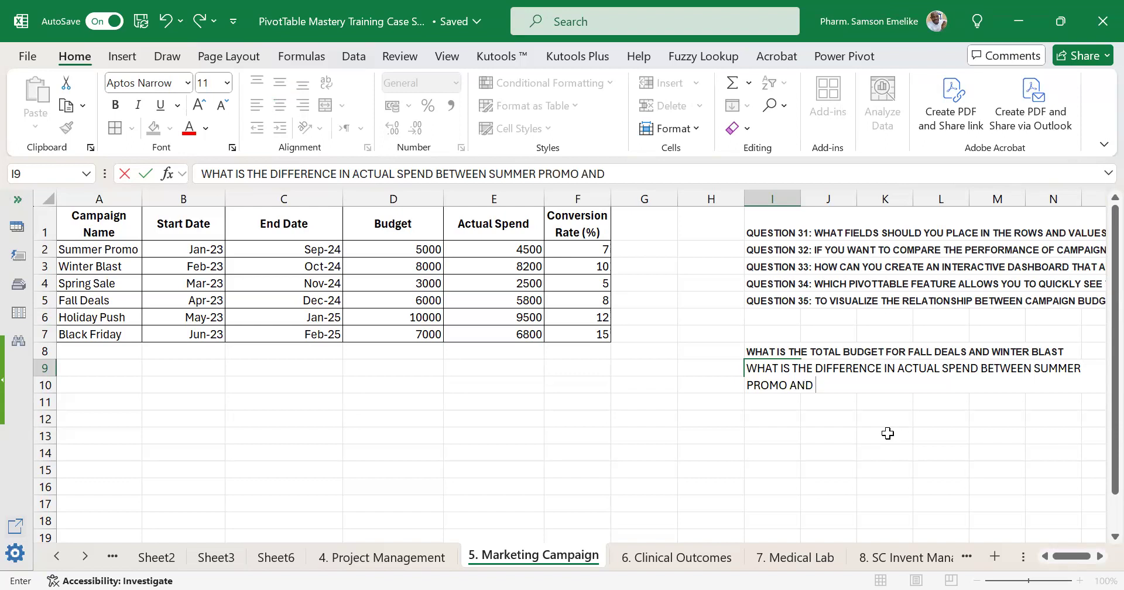
text( BLACK FR)
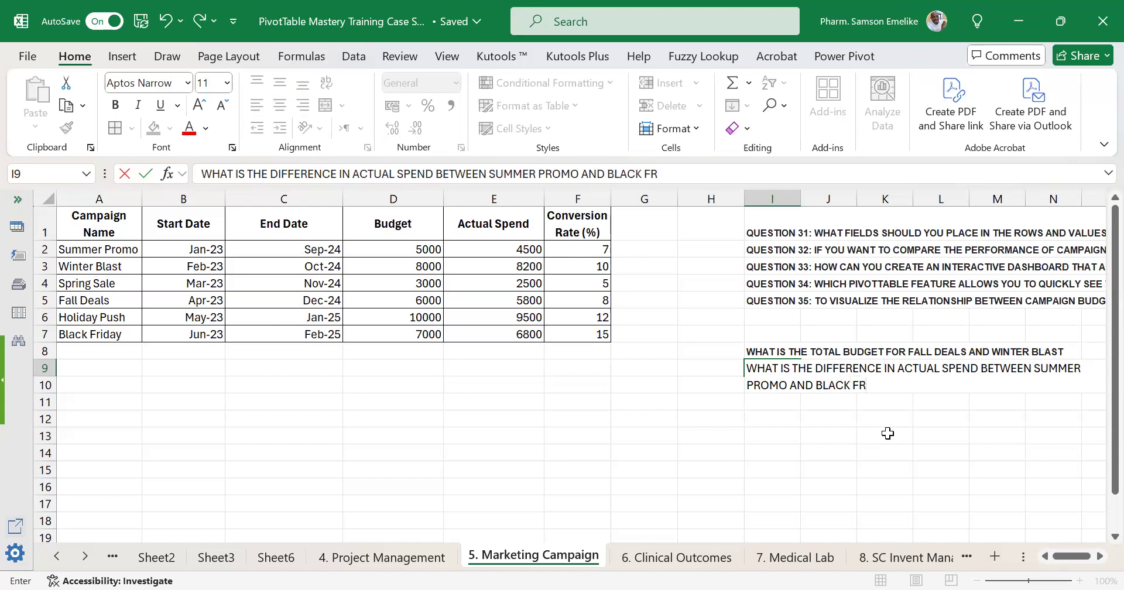
text(IDAY)
key(Return)
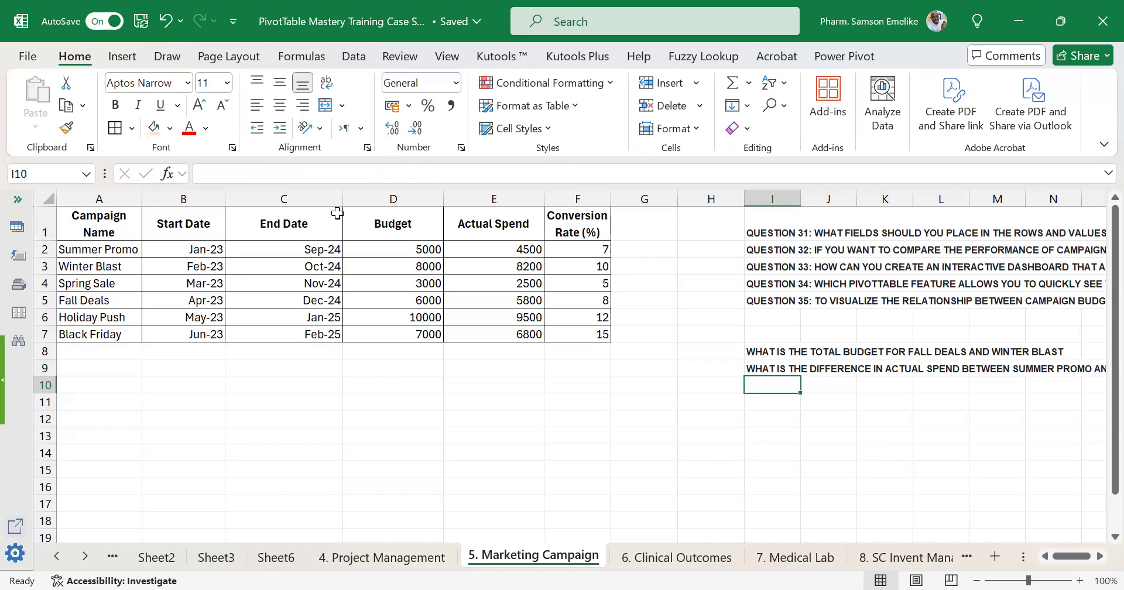
Fit the widths of columns A to F and the height of header row 1 to the campaign table's contents.
drag(343, 199, 279, 199)
double_click(374, 195)
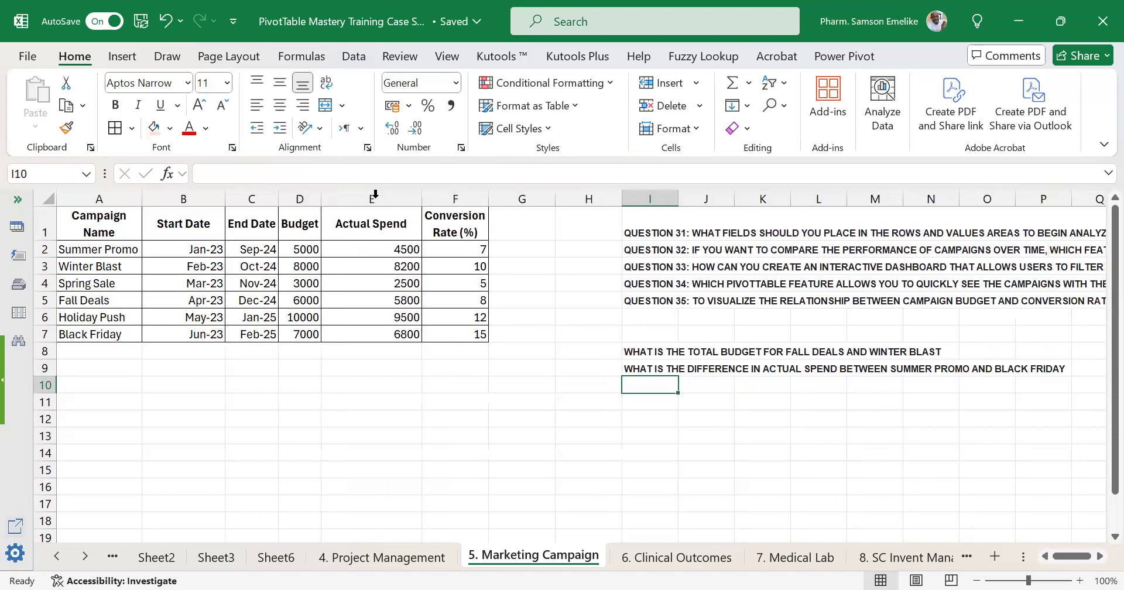
double_click(421, 195)
drag(462, 217, 522, 222)
drag(177, 202, 200, 202)
double_click(45, 235)
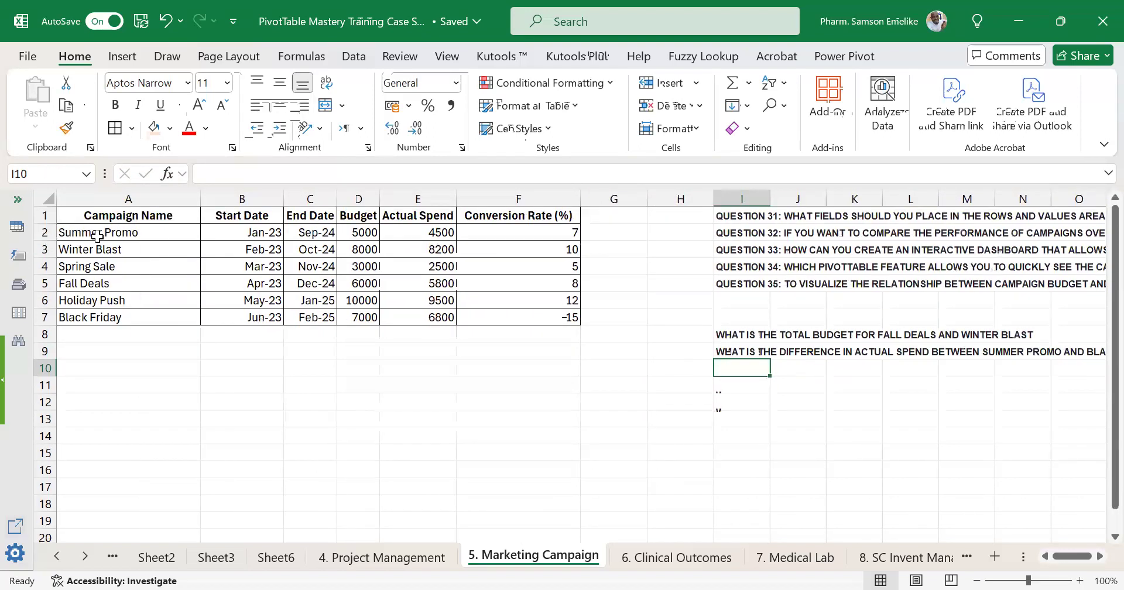
double_click(200, 198)
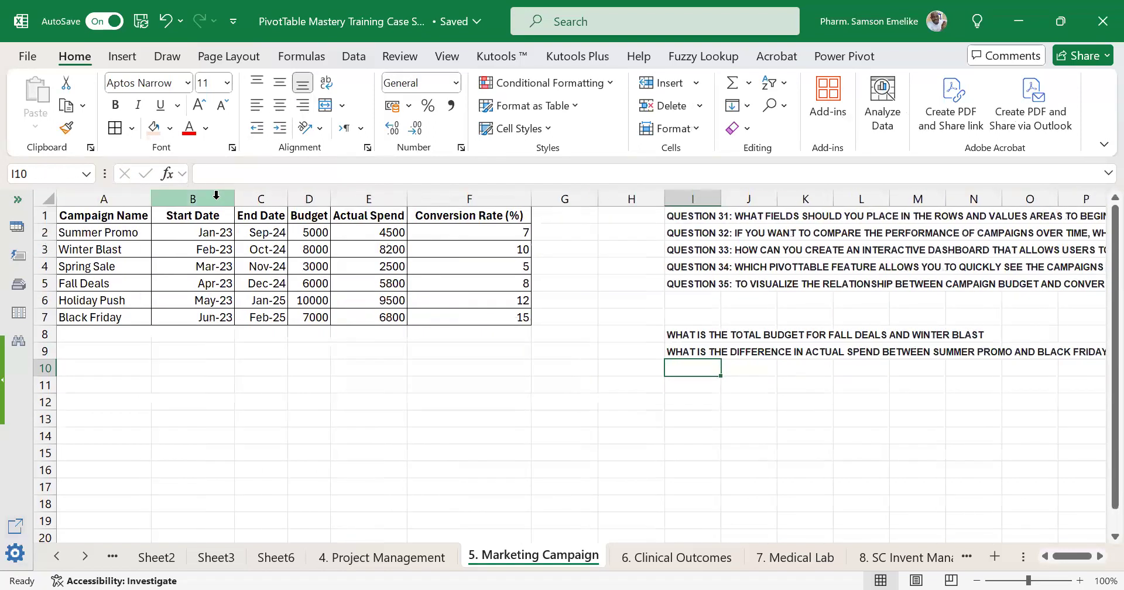
double_click(235, 198)
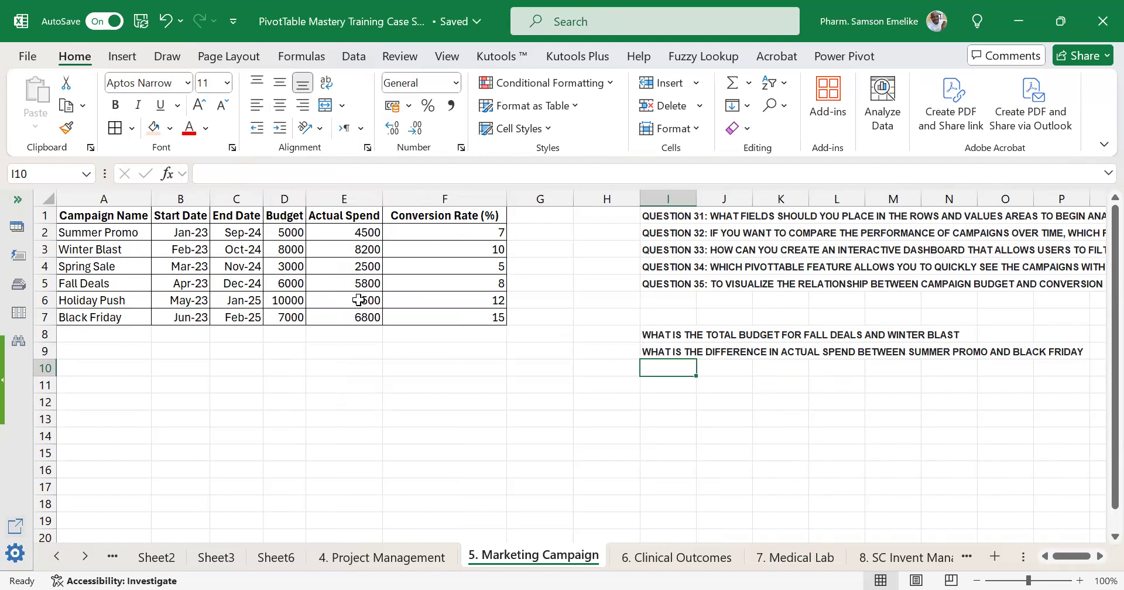
Insert a PivotTable from the campaign table A1:F7 on the existing worksheet at cell A10.
click(115, 250)
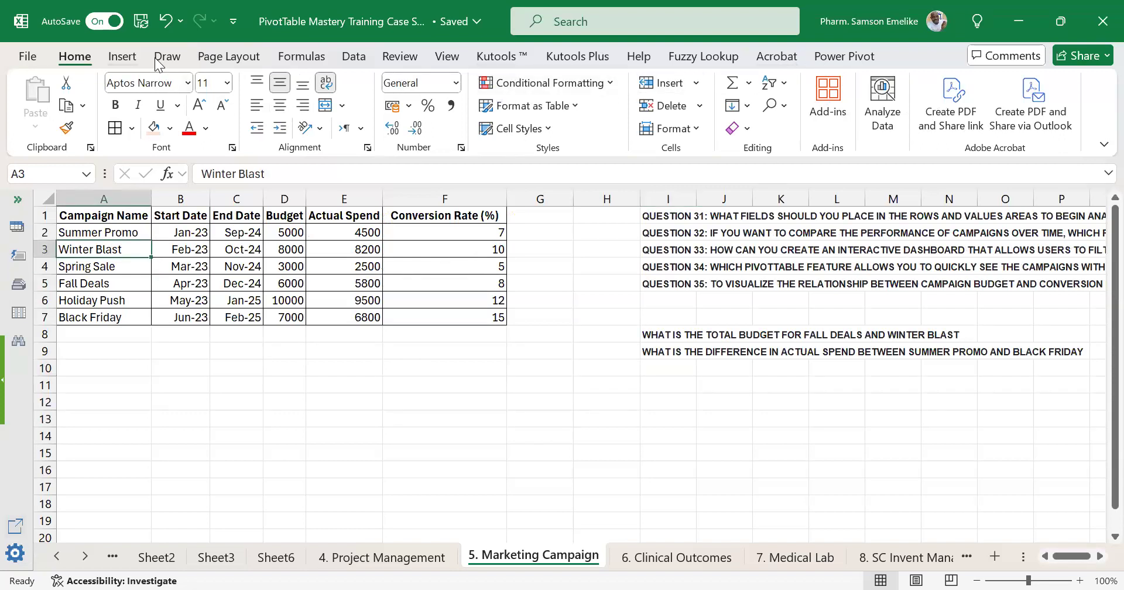
click(122, 57)
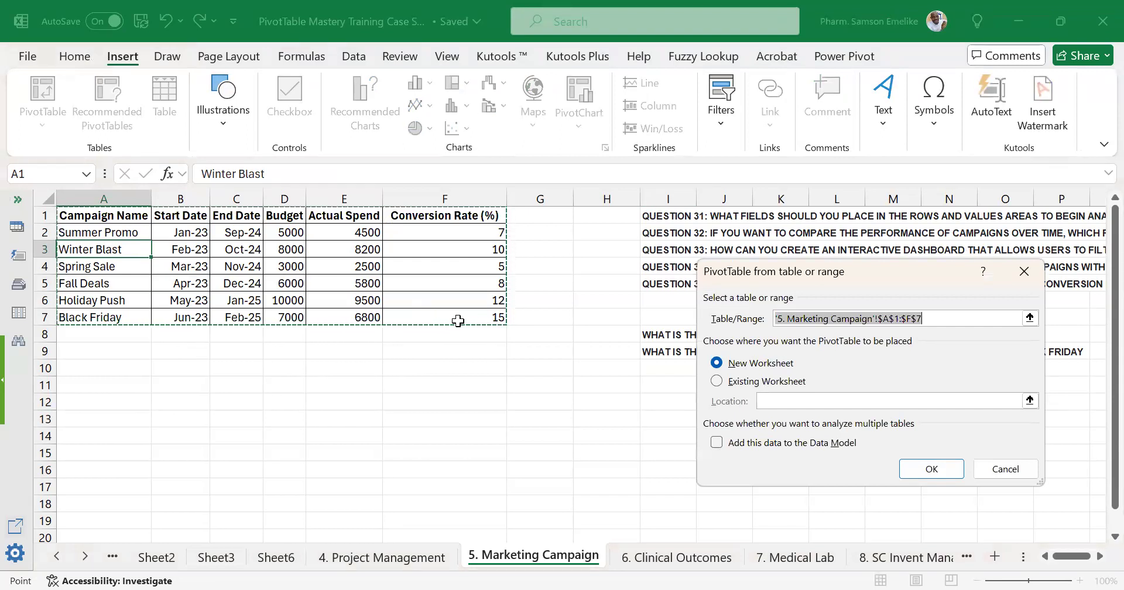
click(717, 381)
click(109, 368)
click(938, 476)
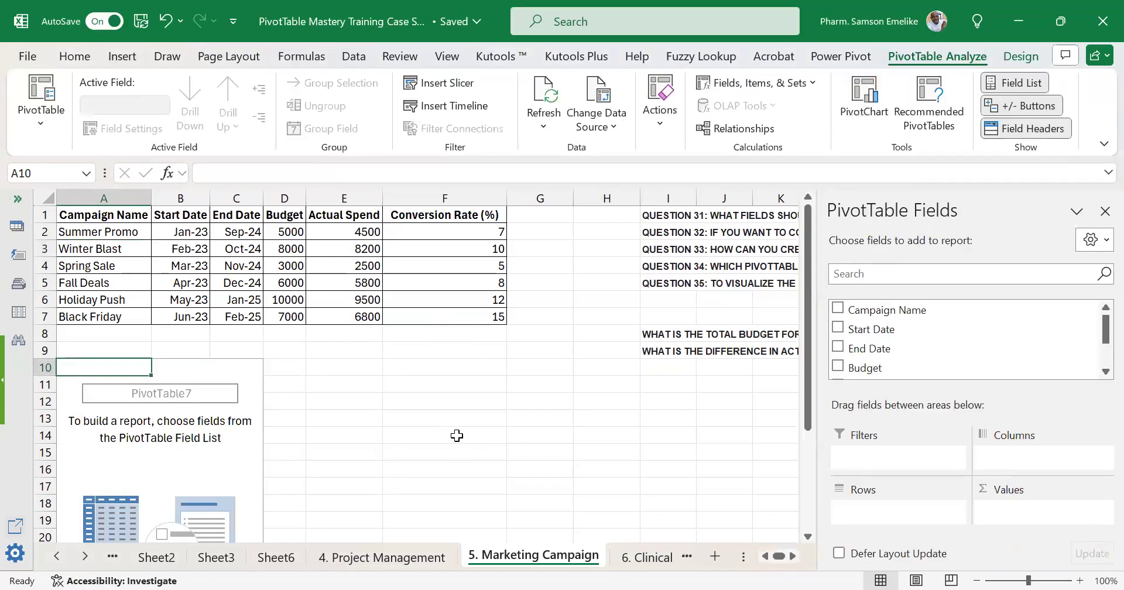
Add the Campaign Name field to the new PivotTable's rows and select the listed campaigns.
scroll(639, 359, down, 1)
scroll(640, 359, up, 1)
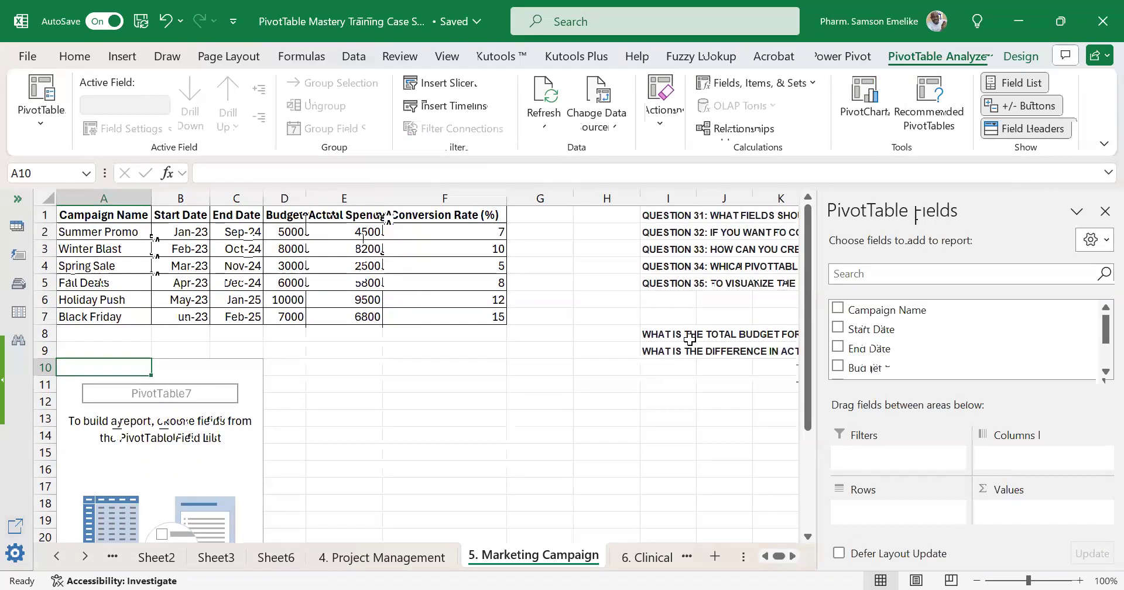
scroll(794, 556, right, 3)
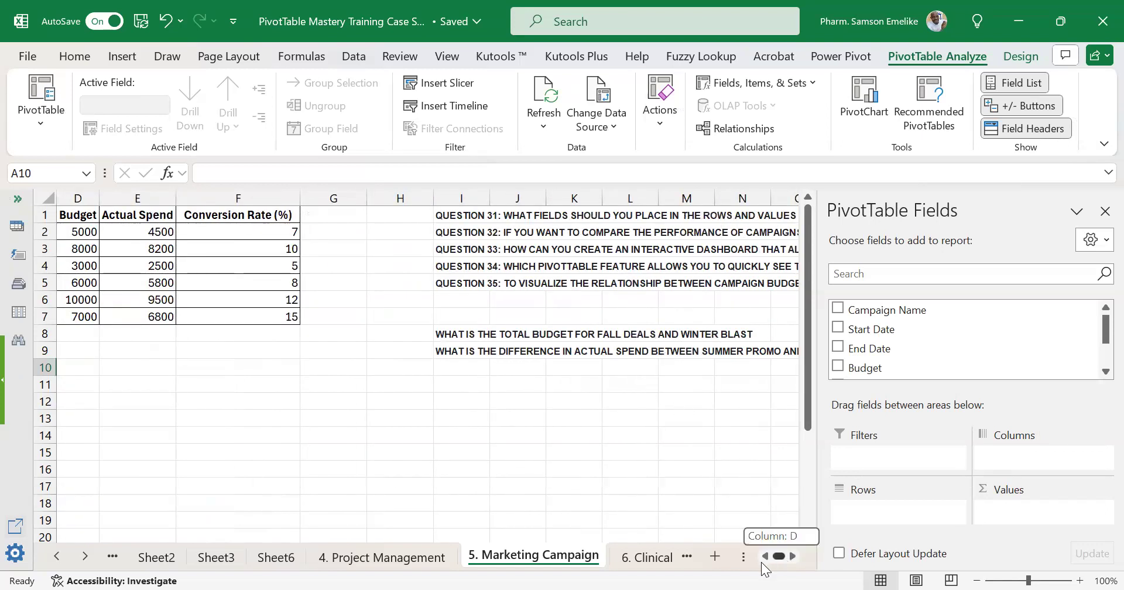
scroll(767, 563, left, 3)
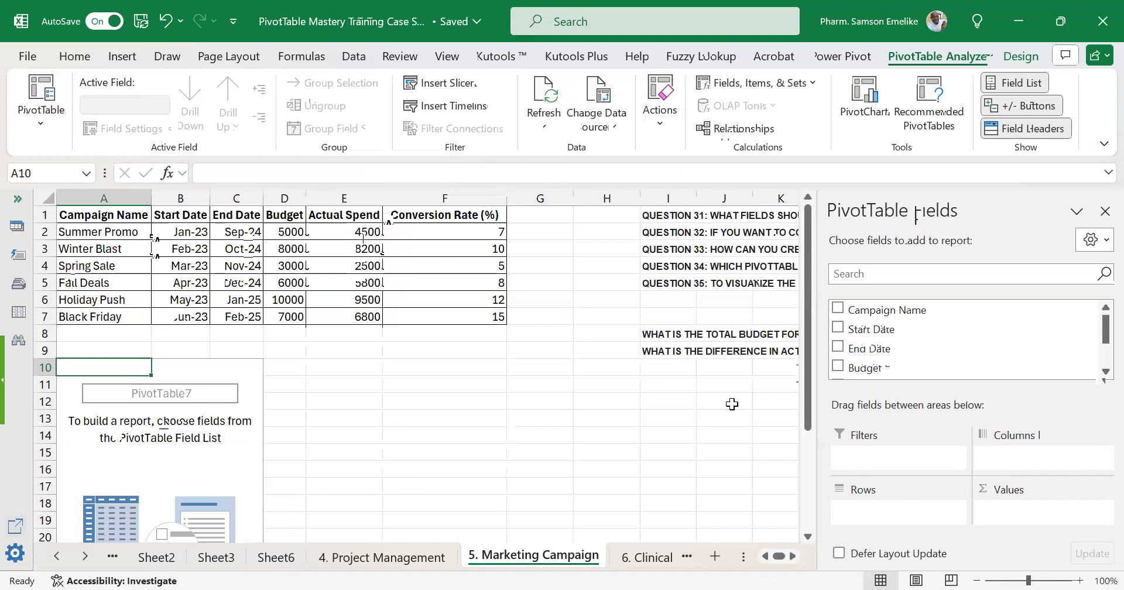
drag(879, 315, 912, 505)
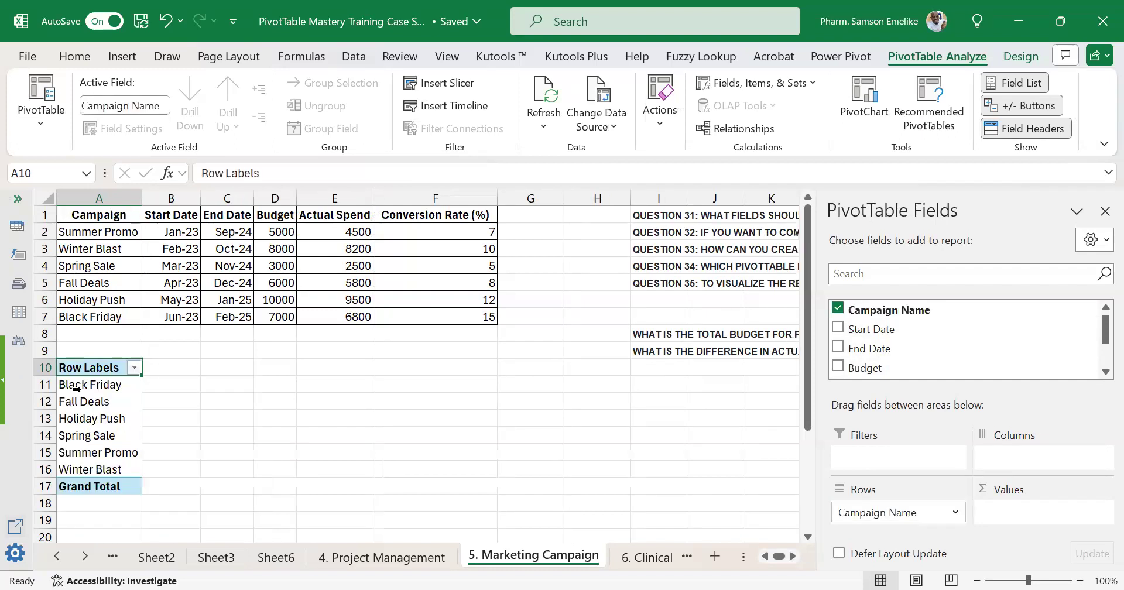
click(47, 469)
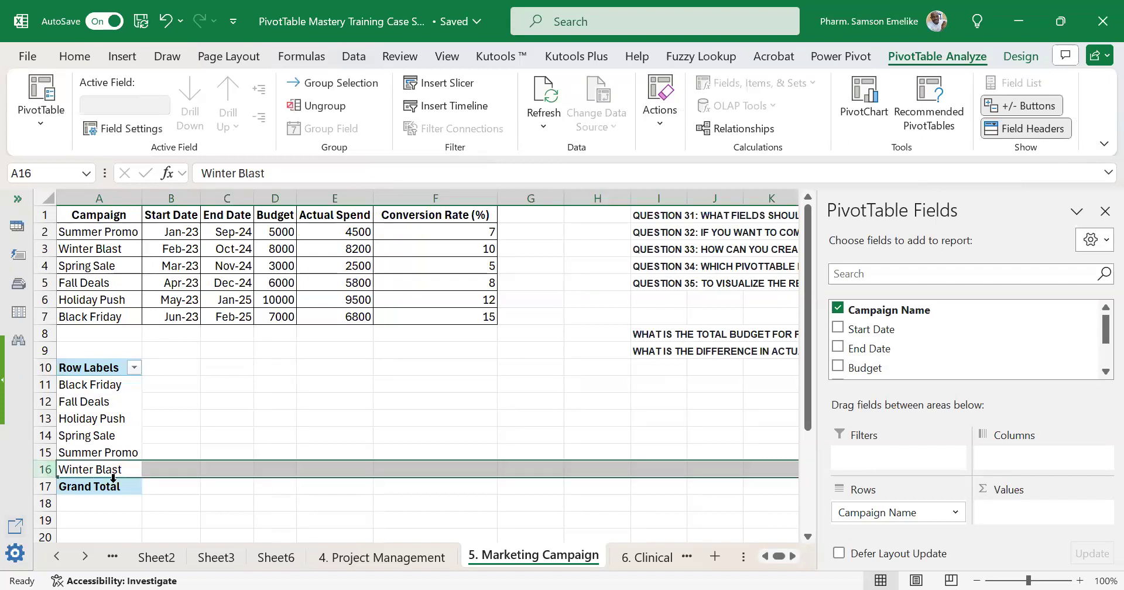
drag(92, 386, 95, 467)
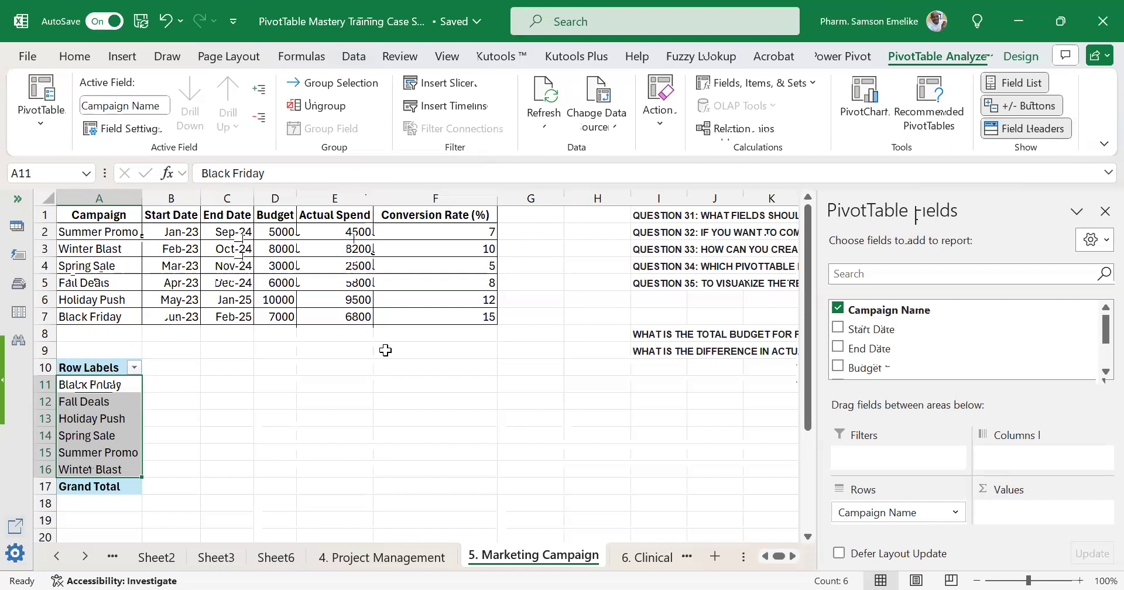
Enter the label FALL&WINTER in cell H8 beside the budget question and fit column H to it.
click(791, 556)
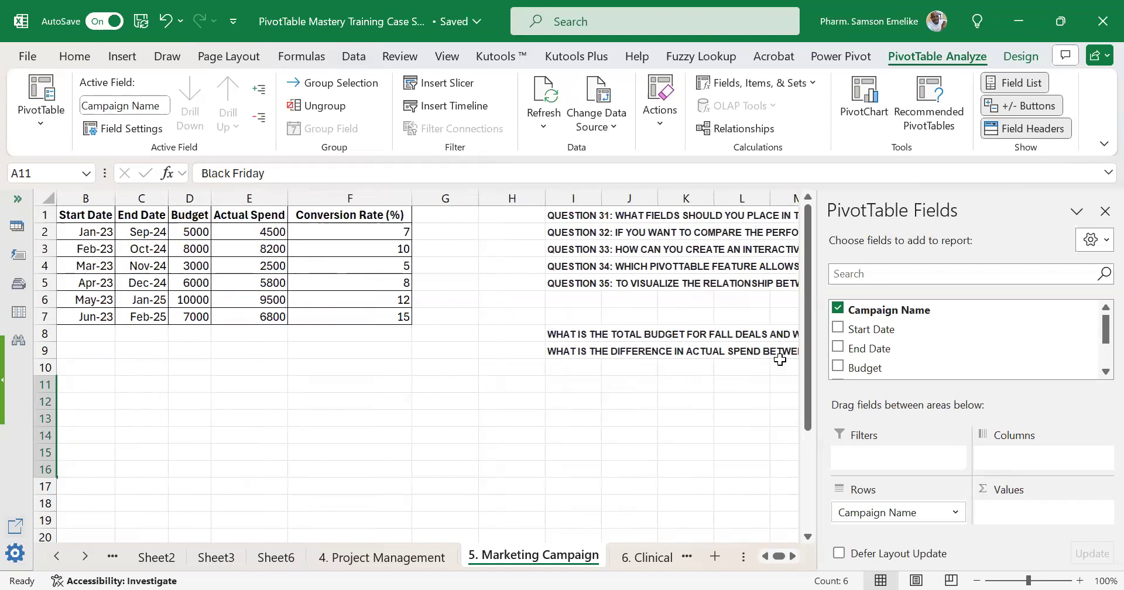
drag(770, 556, 736, 557)
click(502, 334)
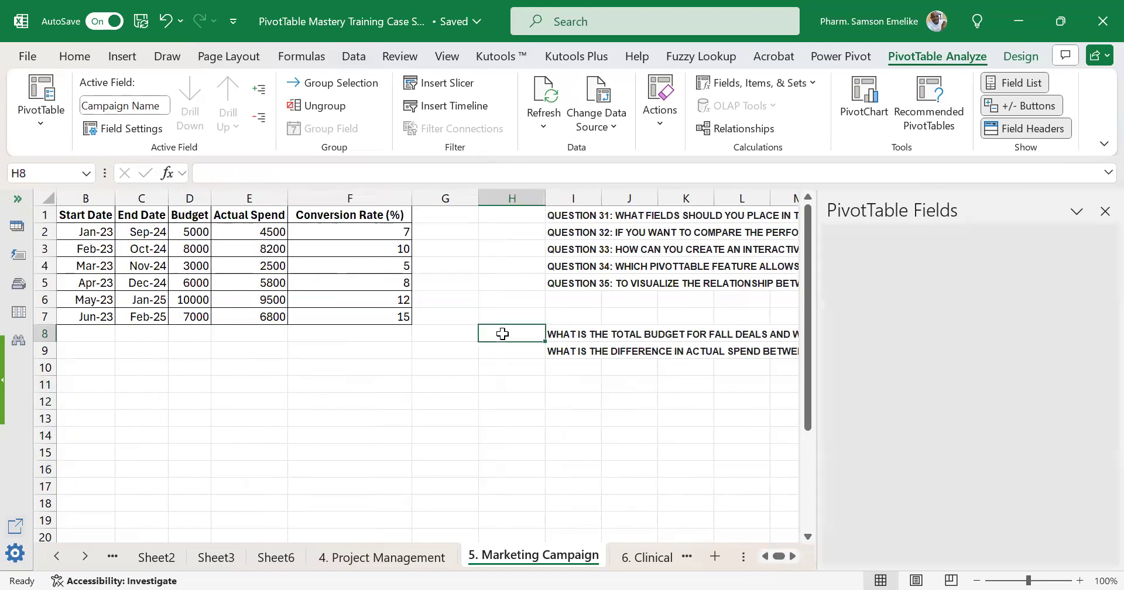
text(FALL)
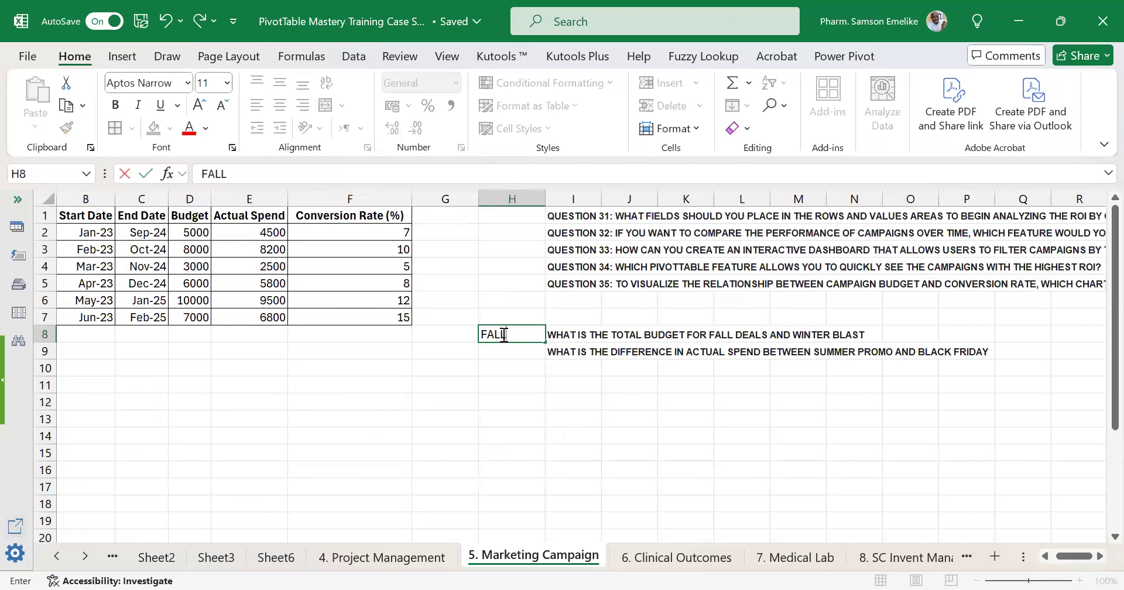
text( D)
key(BackSpace)
key(BackSpace)
text(&WINTER)
key(Return)
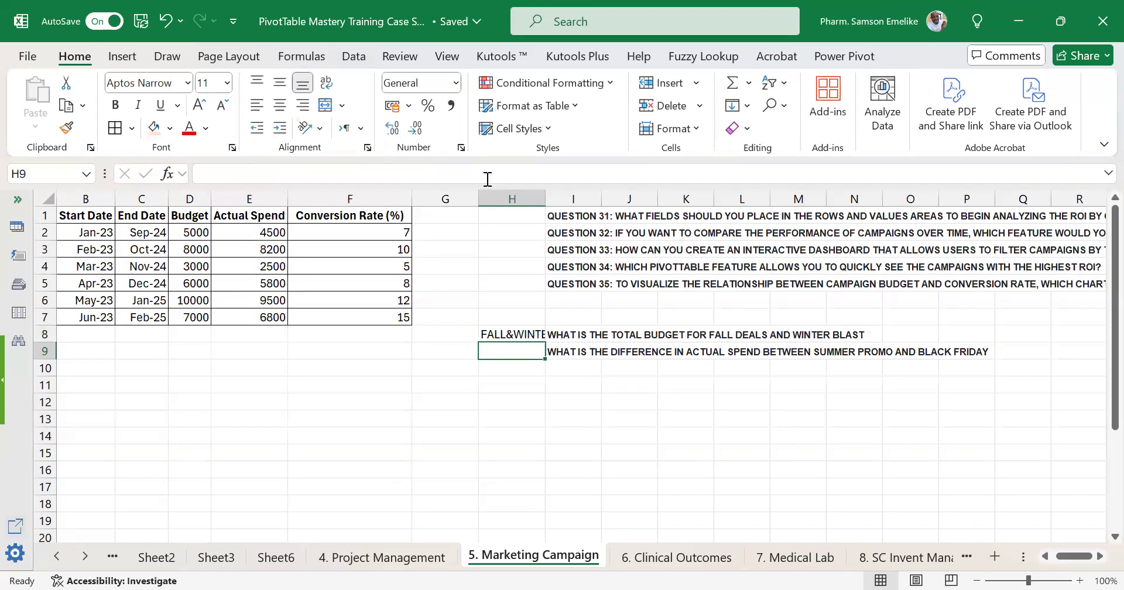
double_click(550, 198)
Narrow the empty columns G and H between the campaign table and the questions.
click(1045, 557)
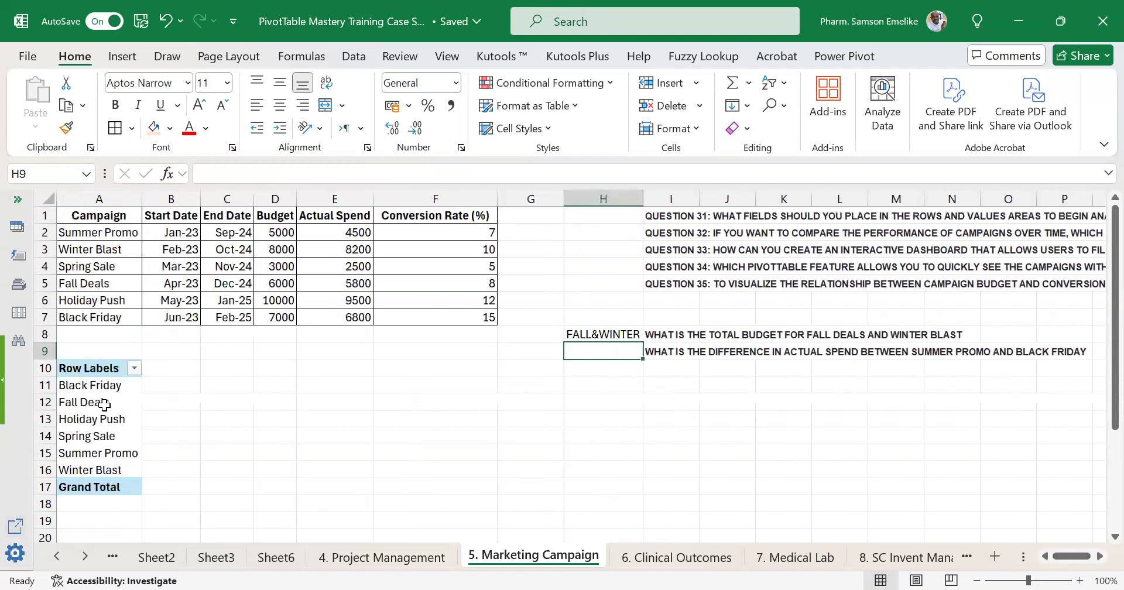
click(104, 404)
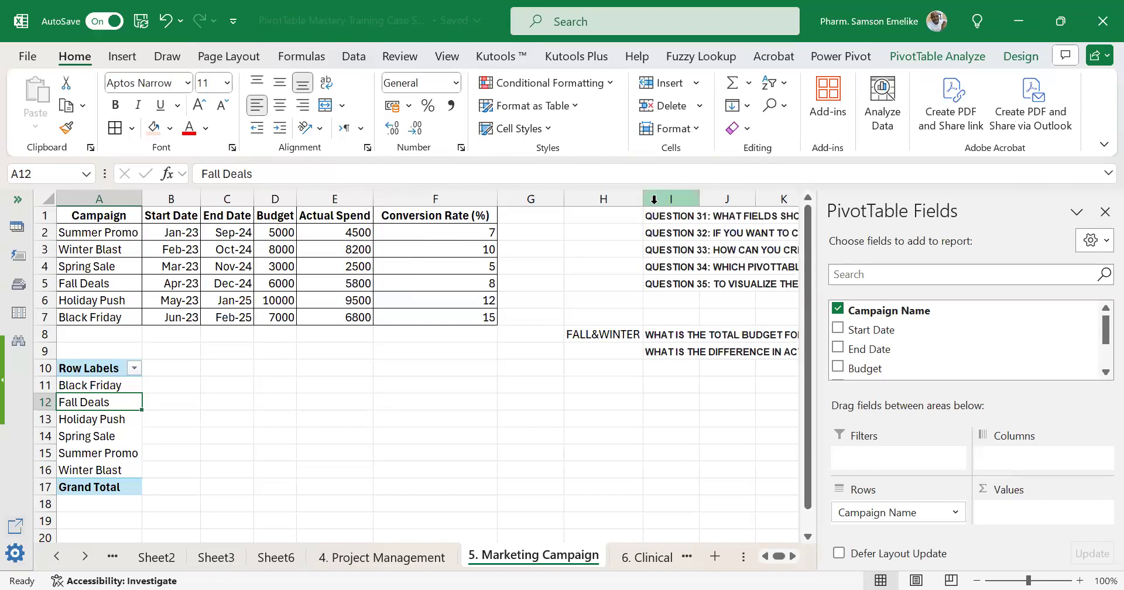
drag(613, 196, 520, 196)
click(106, 396)
key(Up)
key(Up)
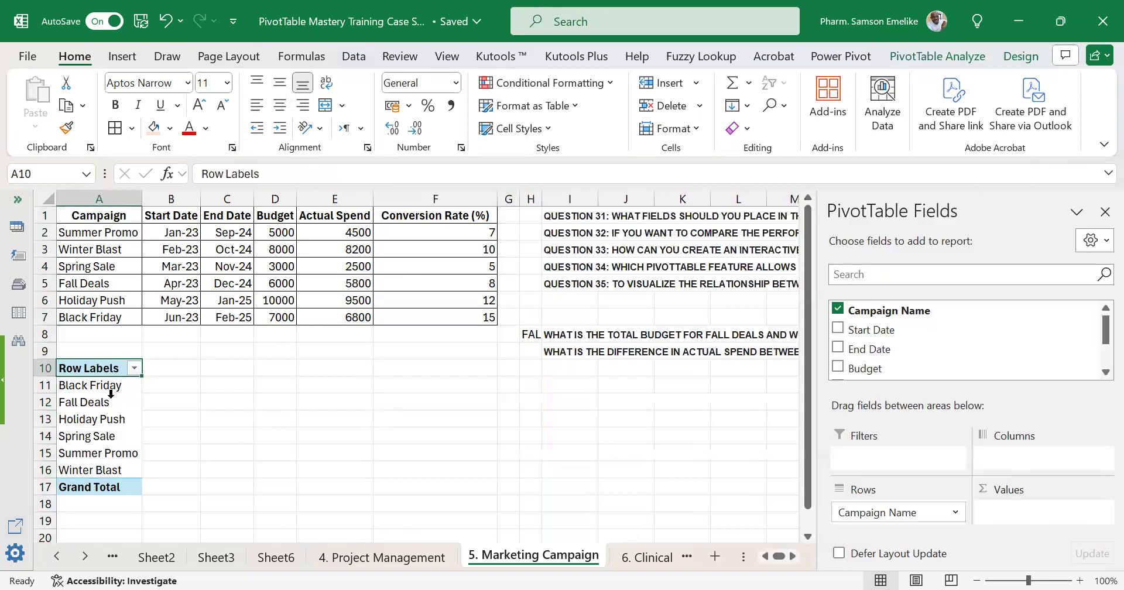
click(907, 56)
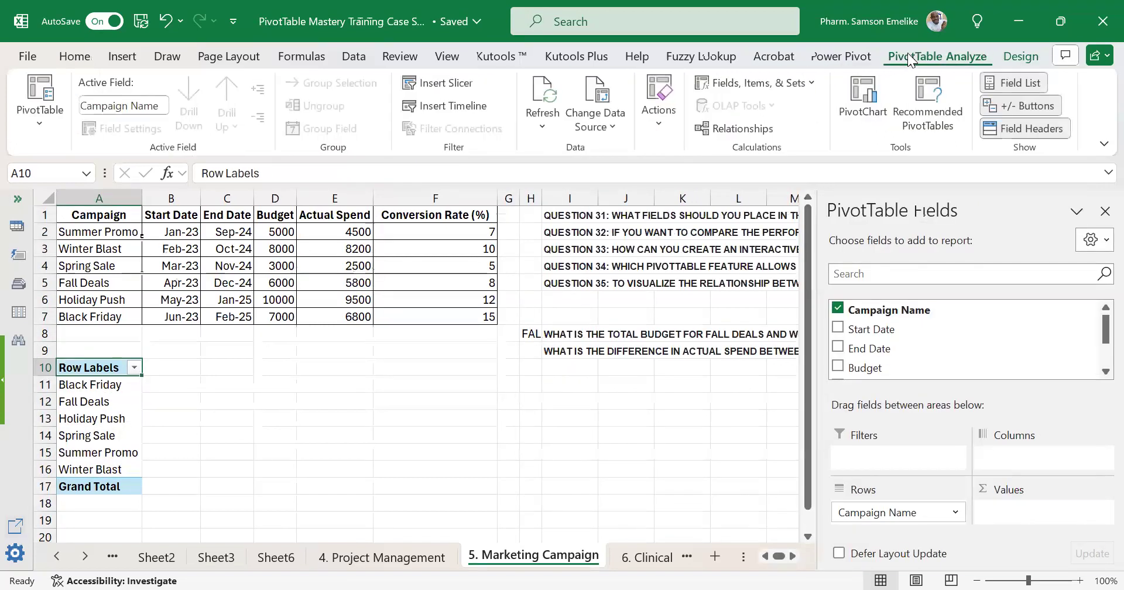
click(750, 84)
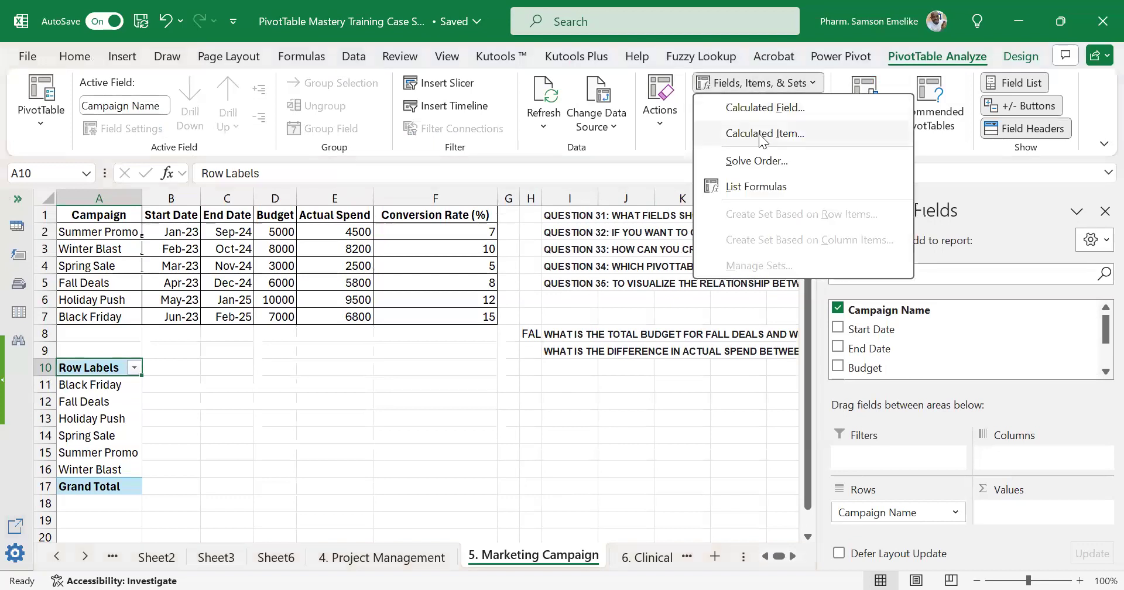
click(760, 134)
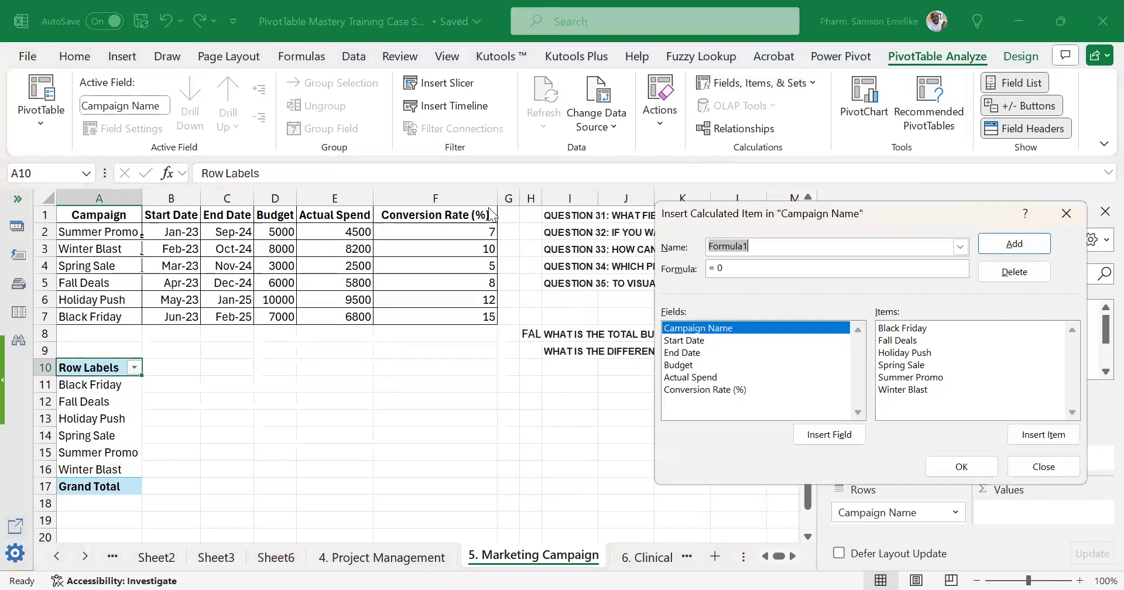
drag(492, 215, 494, 211)
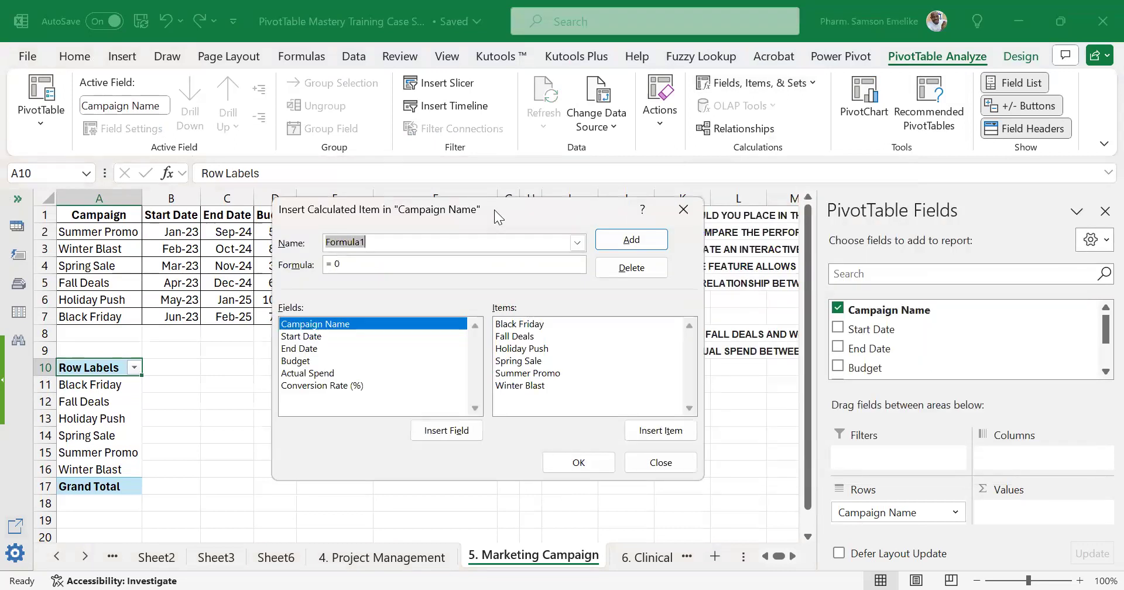
click(684, 209)
Start a calculated item in the PivotTable's Campaign Name field from the Fall Deals row and name it FALL&WINTER.
click(94, 403)
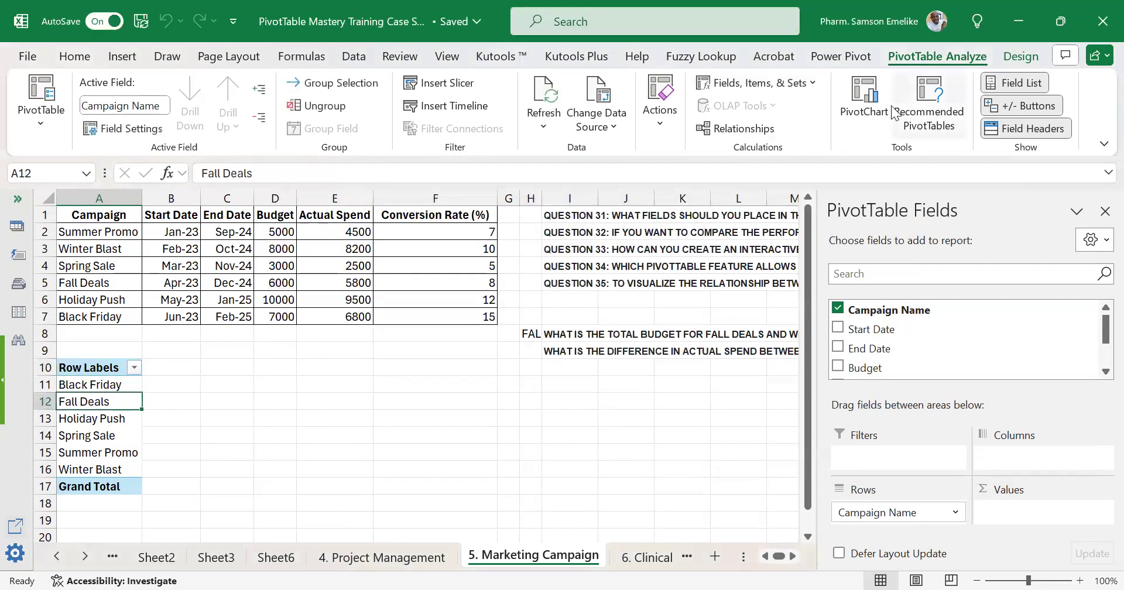
click(760, 84)
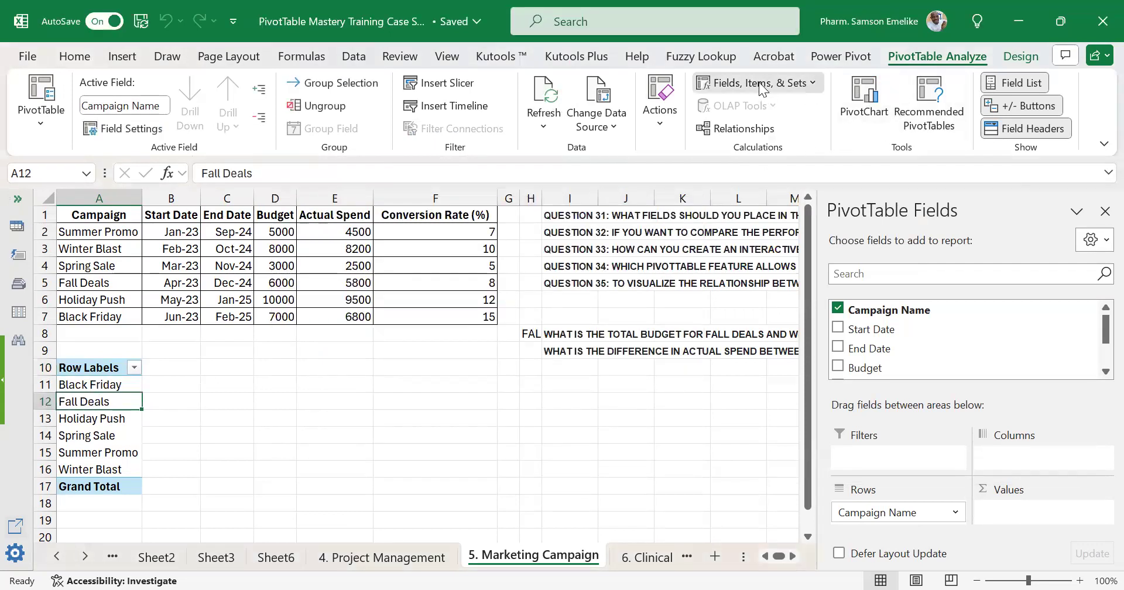
click(765, 135)
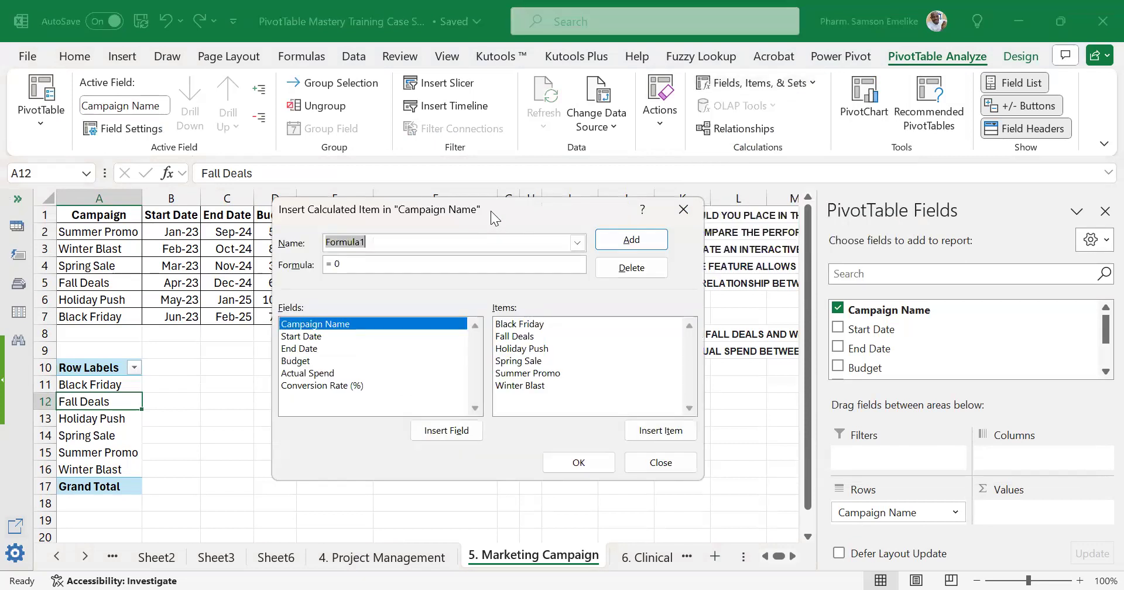
drag(490, 210, 441, 285)
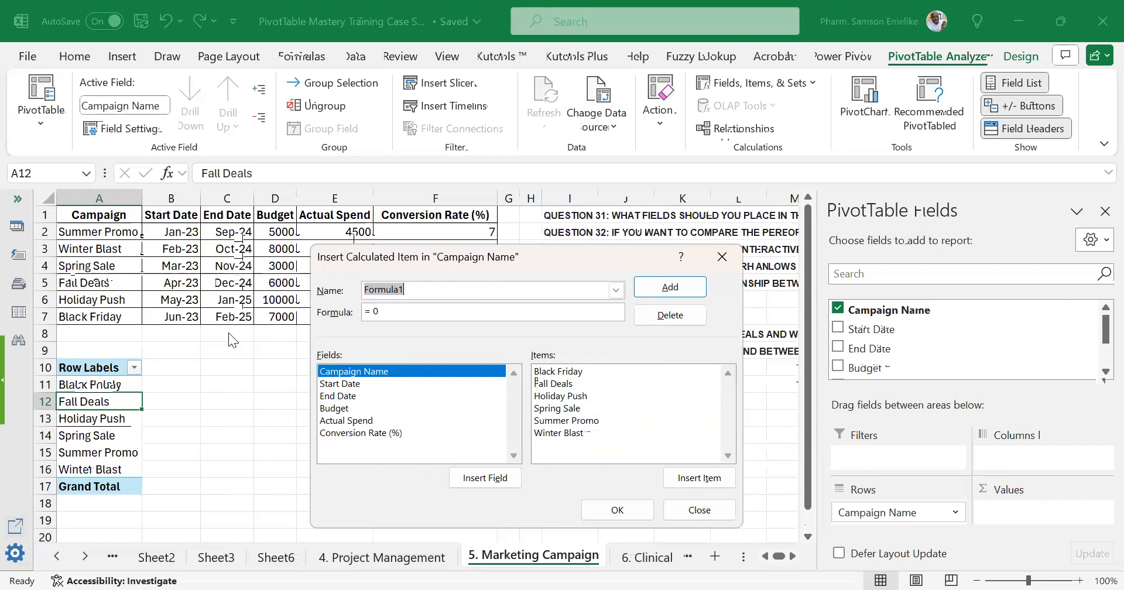
text(F)
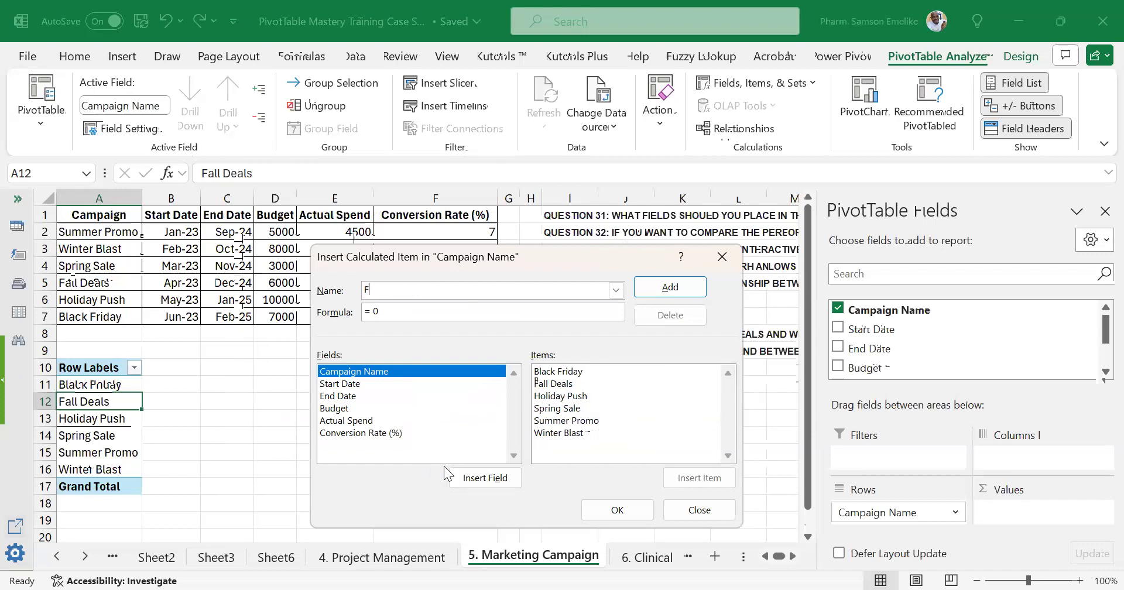
text(ALL&WINTER)
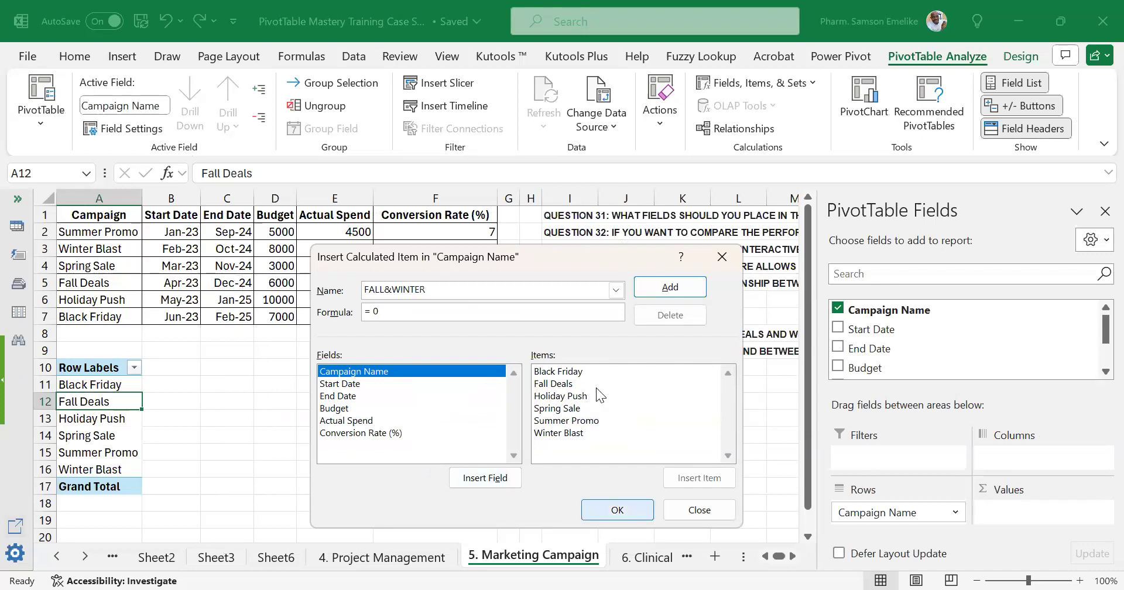
Set the calculated item's formula to = 'Fall Deals'+ 'Winter Blast' and create it.
click(430, 310)
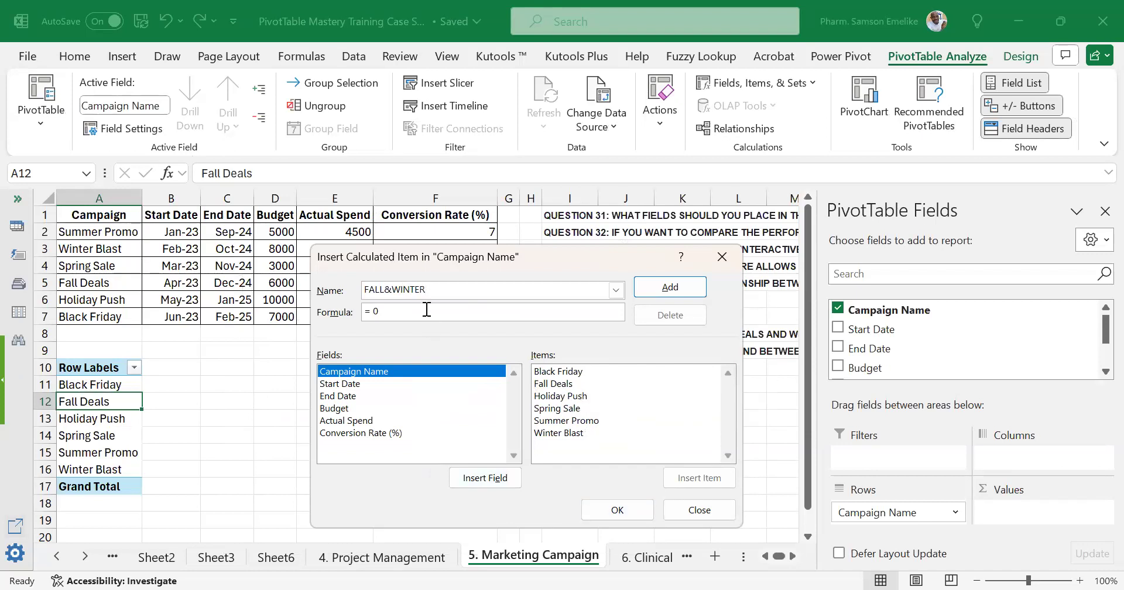
key(BackSpace)
double_click(563, 385)
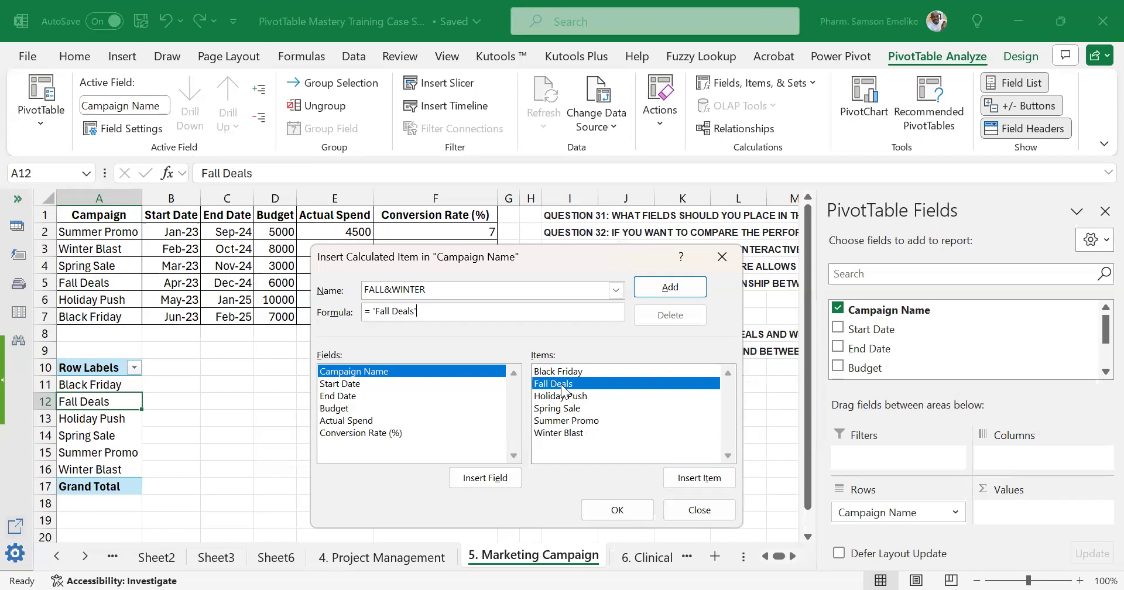
text(+)
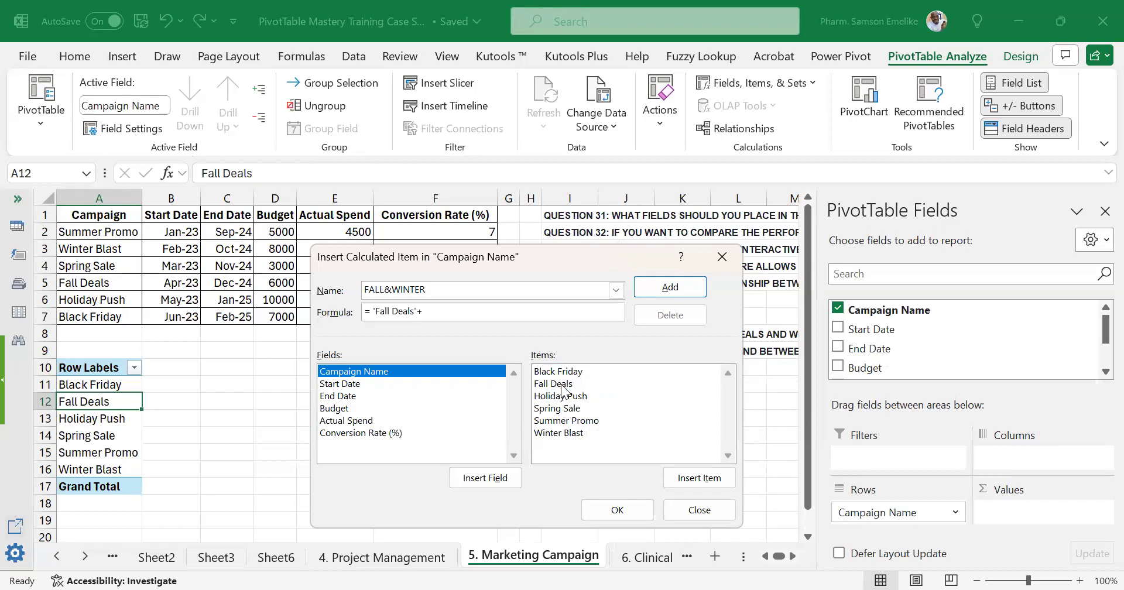
double_click(570, 434)
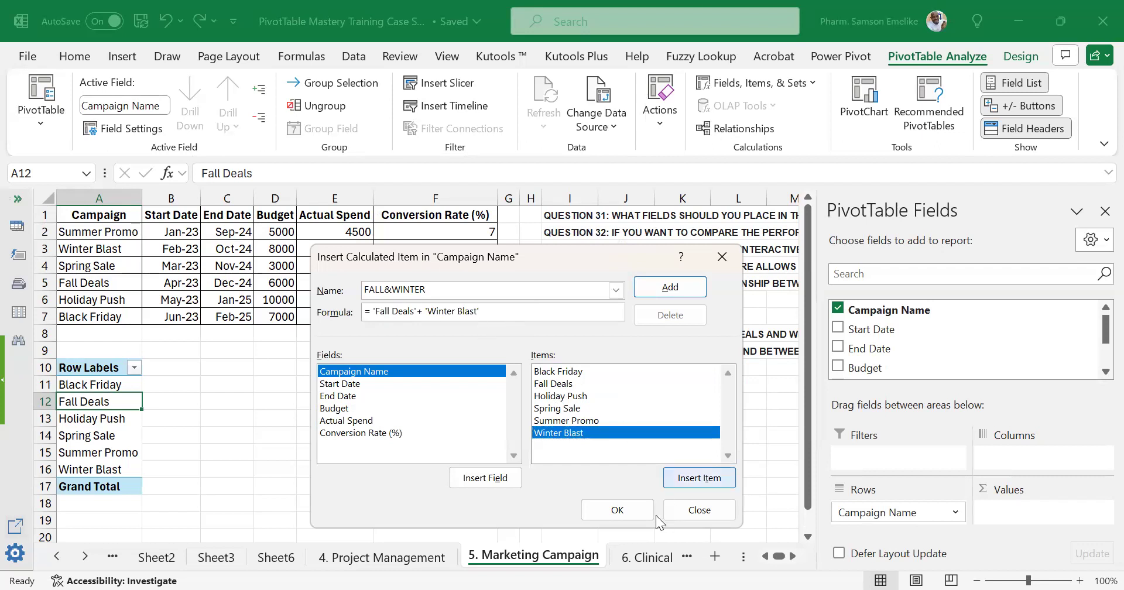
click(618, 510)
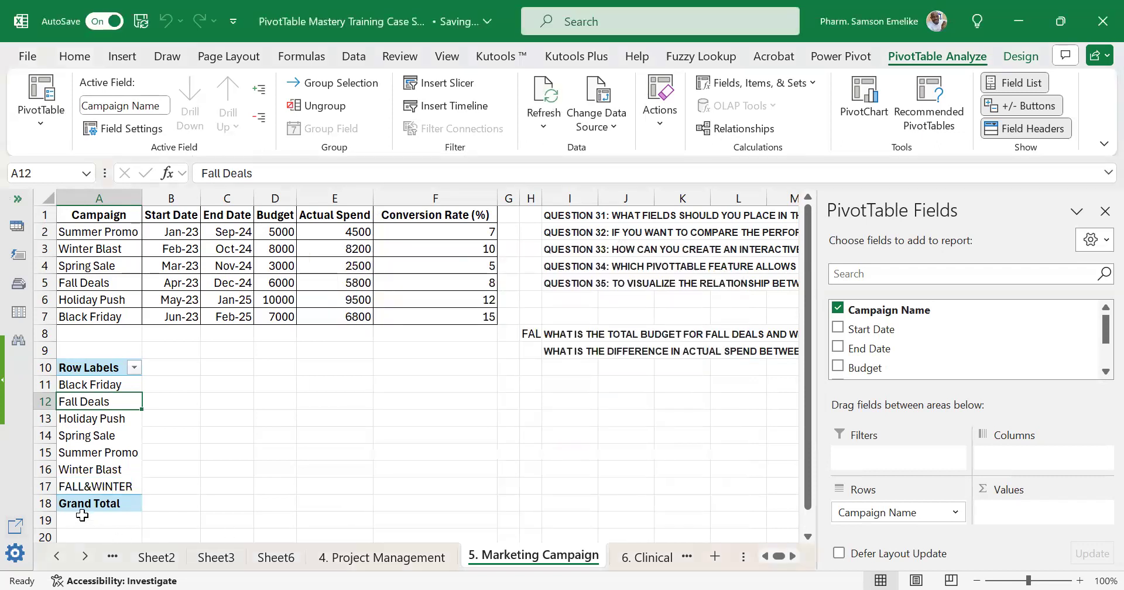
Add the Budget field to the PivotTable's values as a sum and inspect the FALL&WINTER budget cell.
click(74, 487)
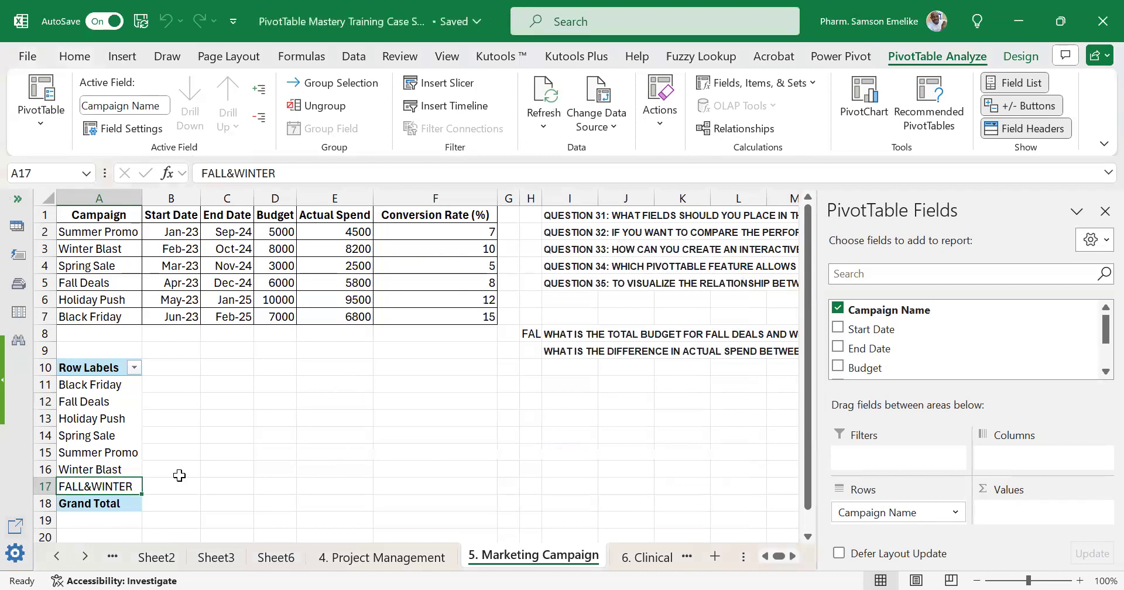
drag(128, 485, 365, 479)
click(105, 433)
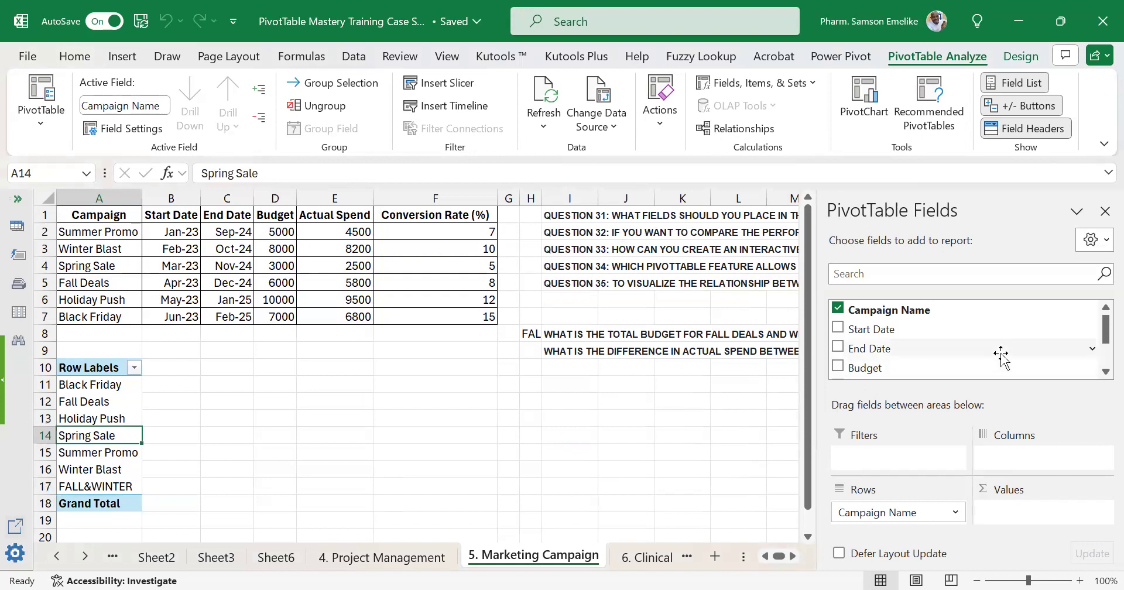
scroll(1001, 354, down, 1)
drag(863, 325, 1024, 514)
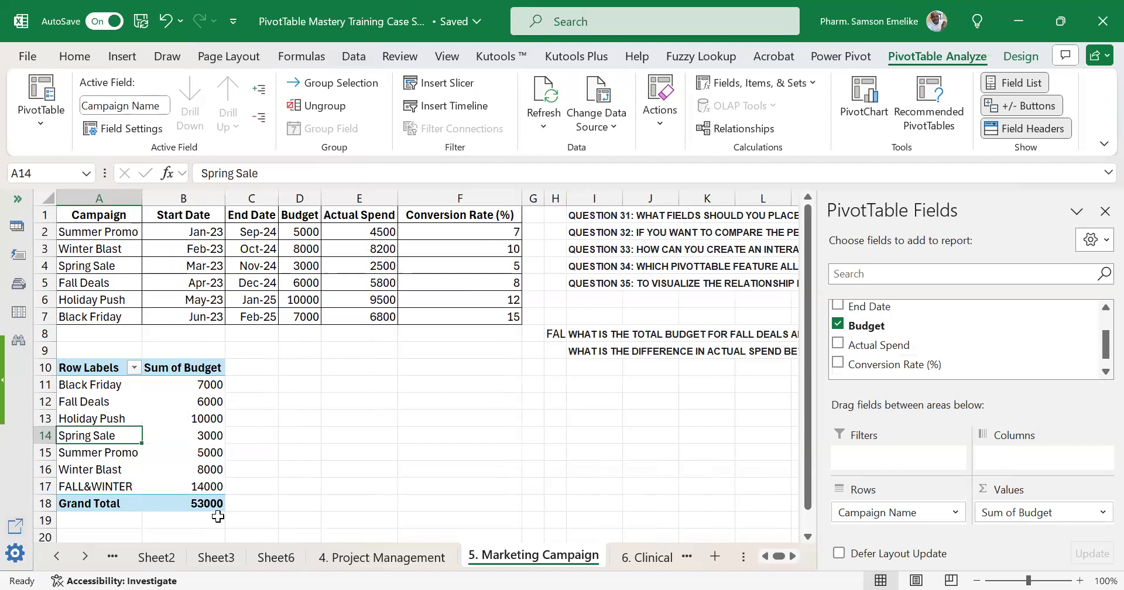
click(209, 485)
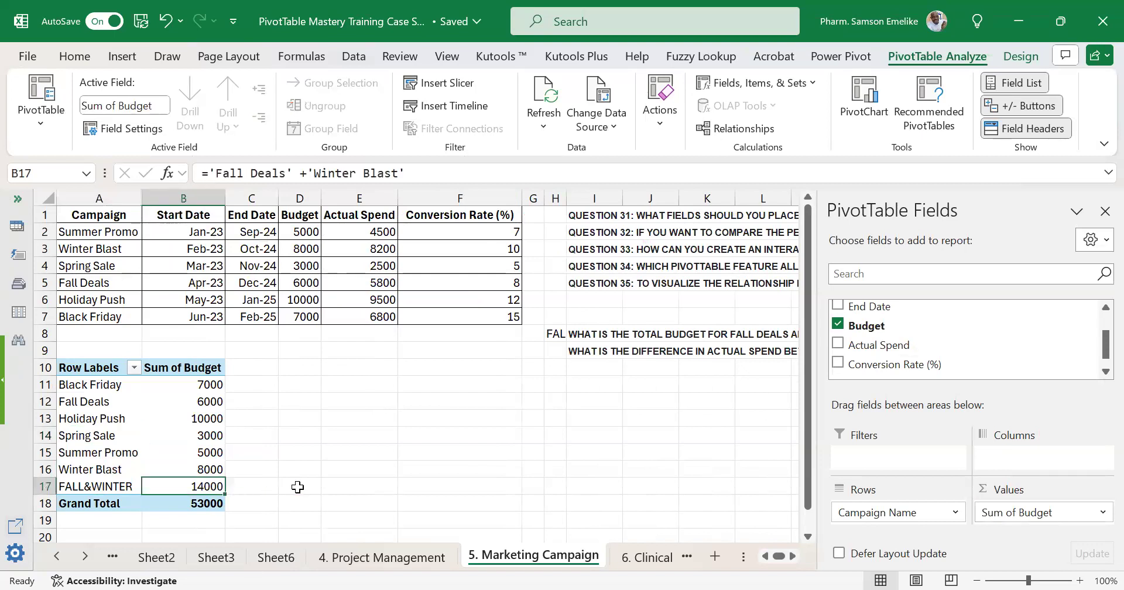
Compare the Fall Deals and Winter Blast budgets with the FALL&WINTER item's budget in the PivotTable, and review the available fields.
click(214, 386)
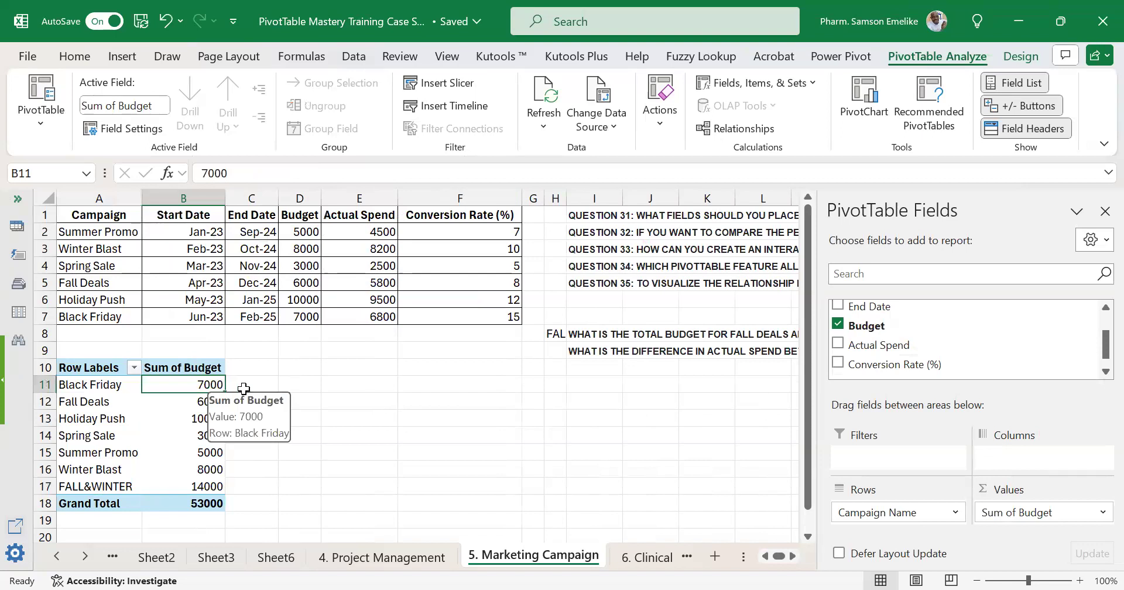
click(209, 402)
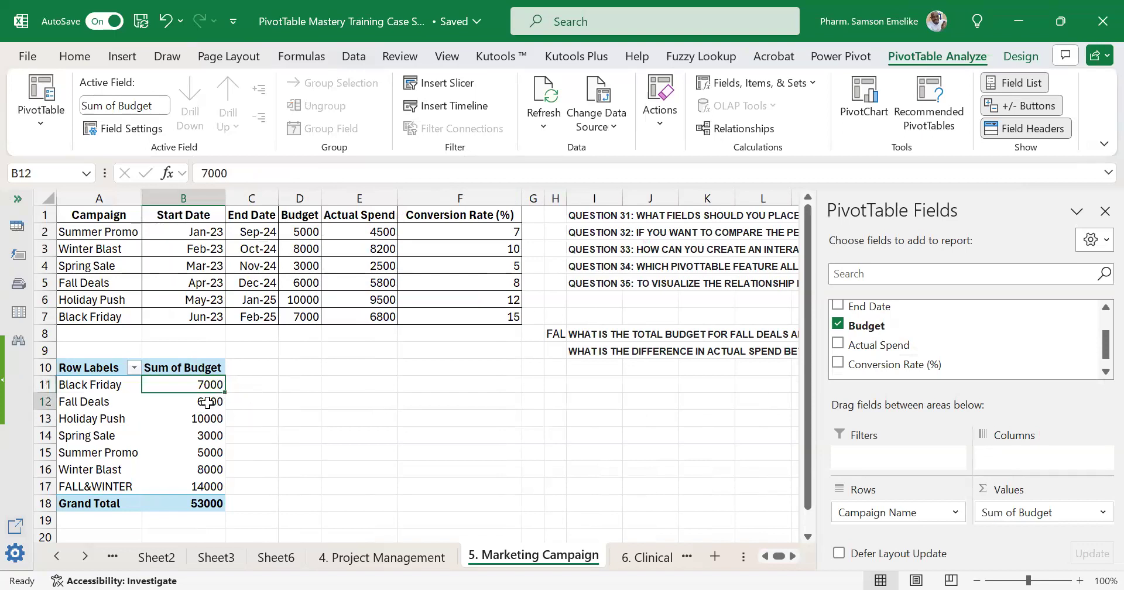
ctrl+click(206, 468)
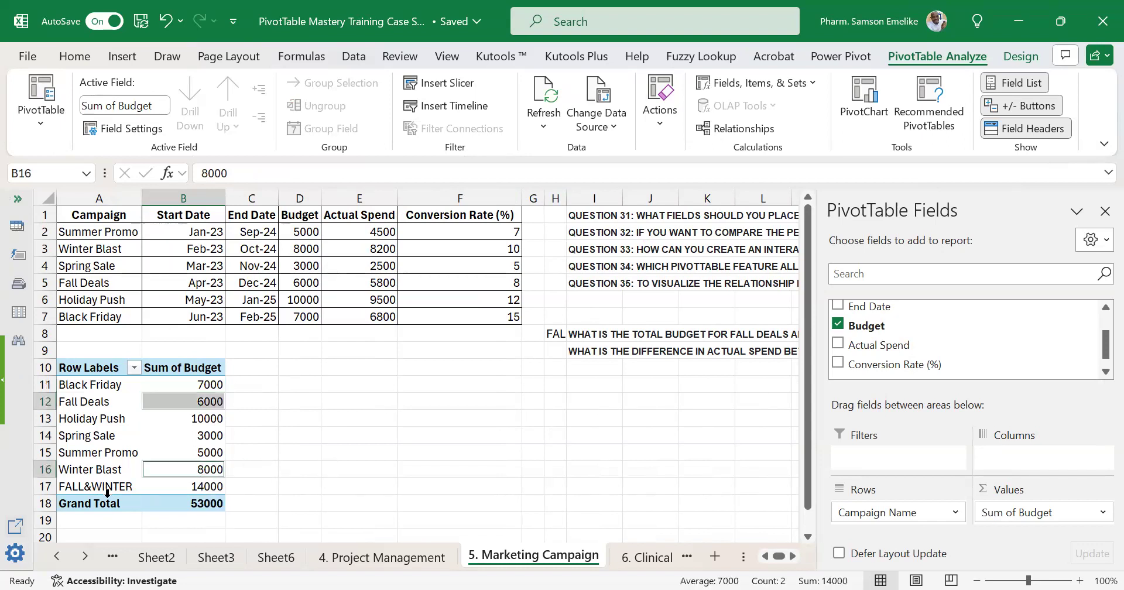
click(217, 487)
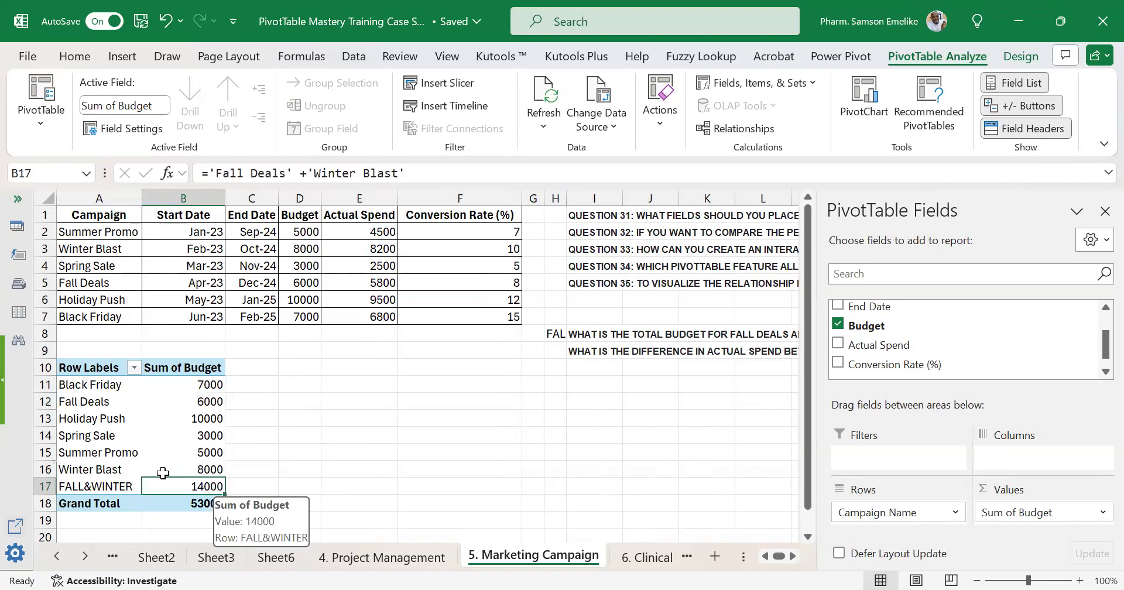
mouse_move(186, 462)
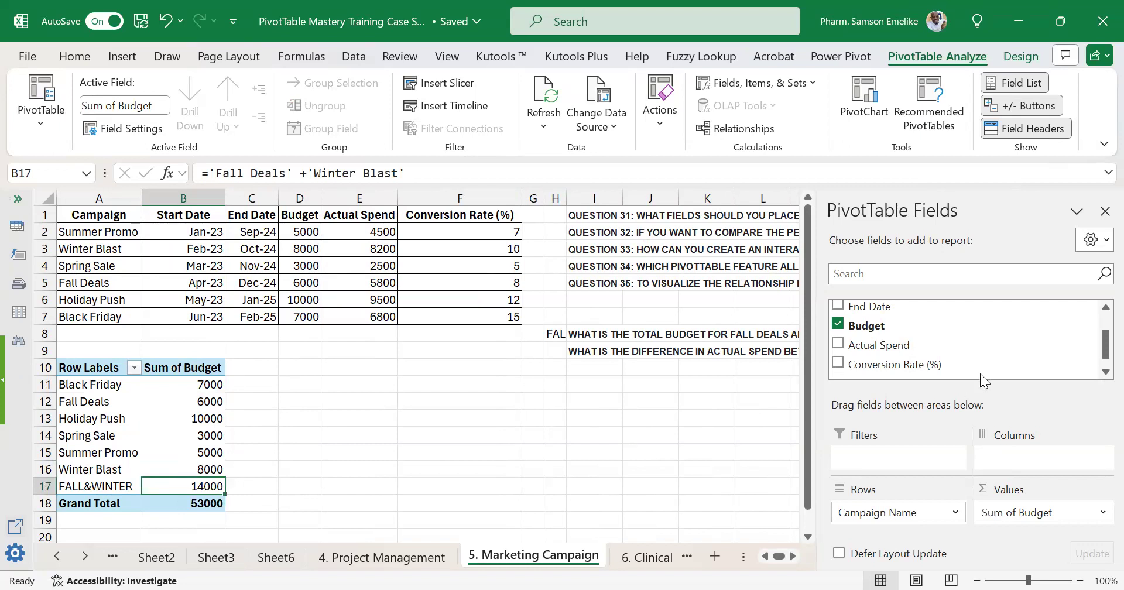
scroll(929, 342, down, 1)
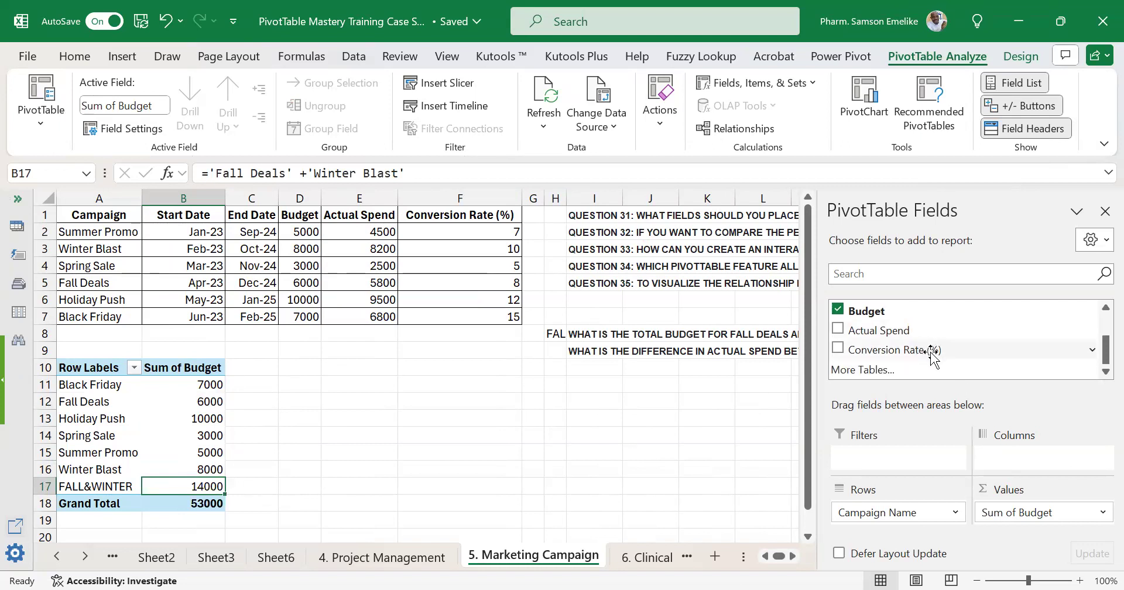
scroll(907, 335, up, 3)
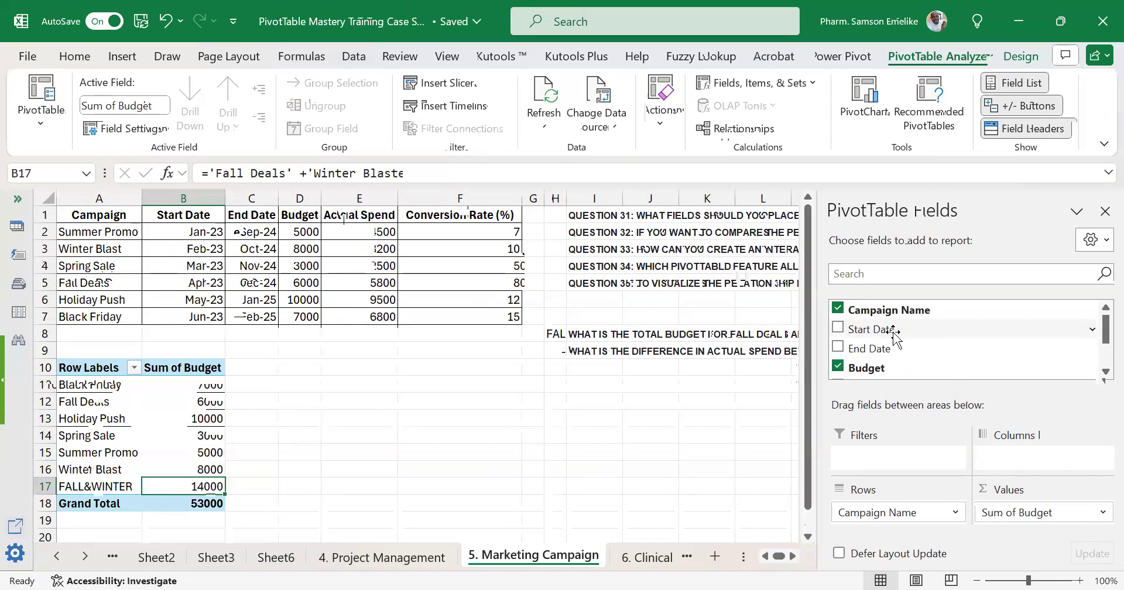
scroll(899, 332, down, 3)
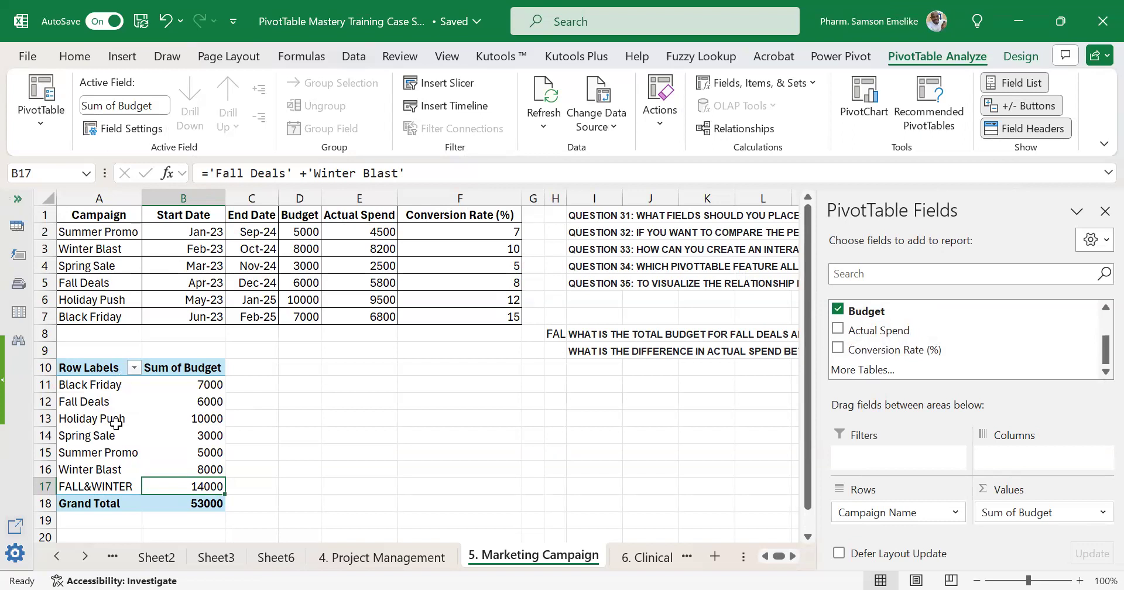
click(72, 488)
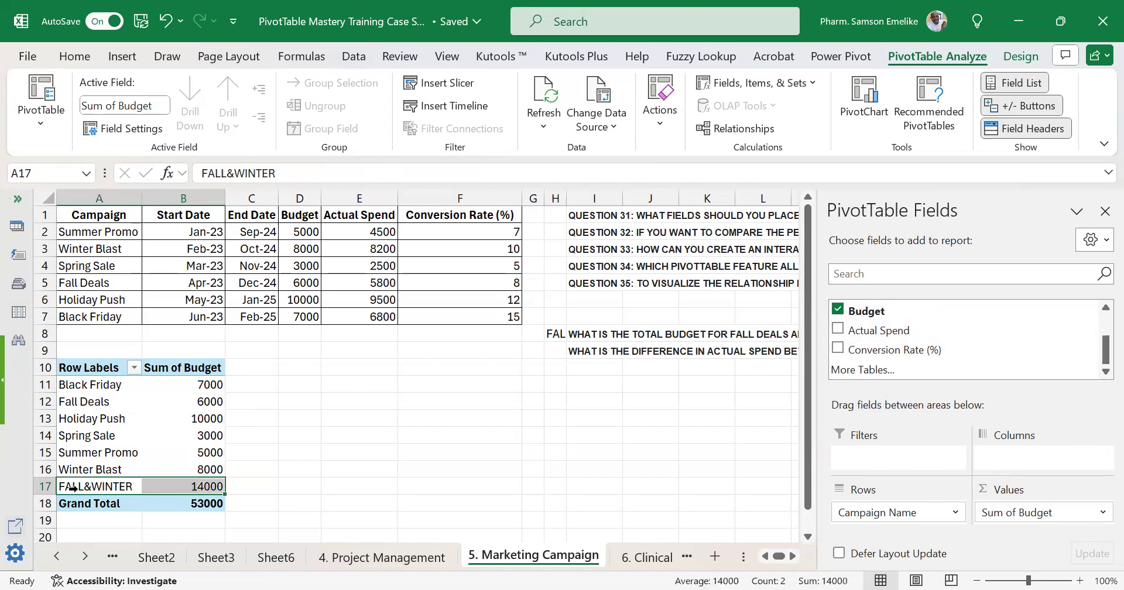
click(196, 488)
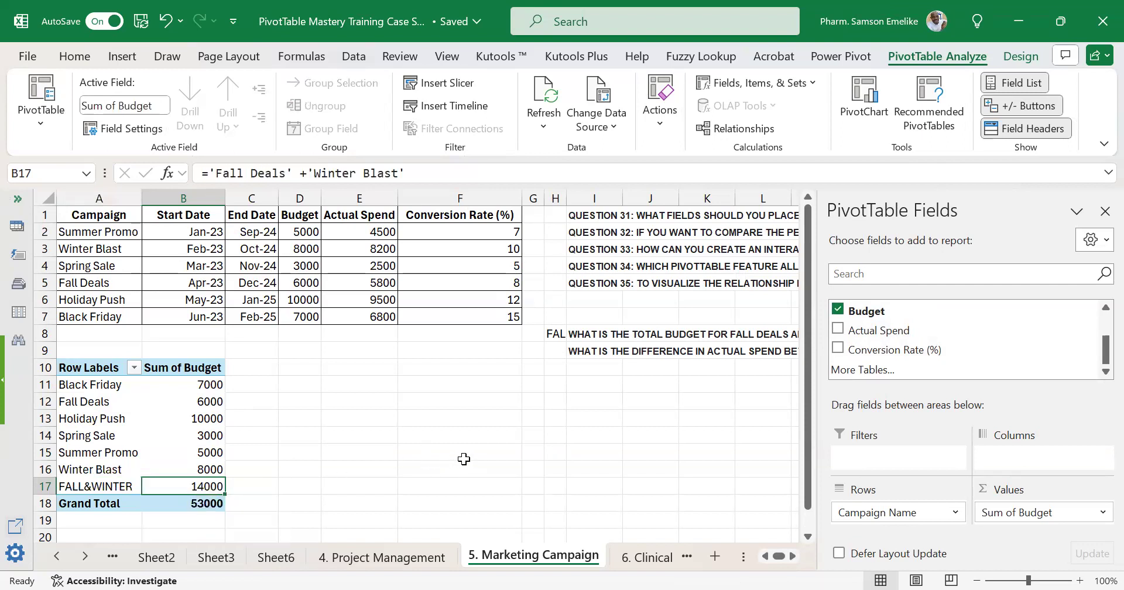
Add the Actual Spend field to the PivotTable's values as a sum and examine the combined Fall Deals and Winter Blast spend.
drag(890, 330, 1041, 521)
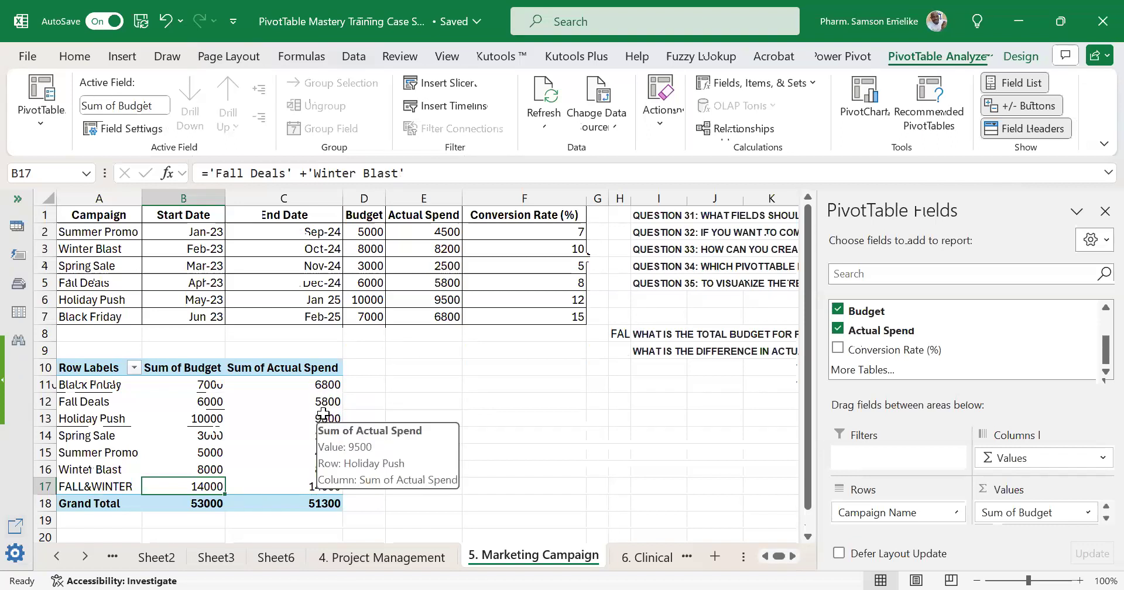
click(326, 404)
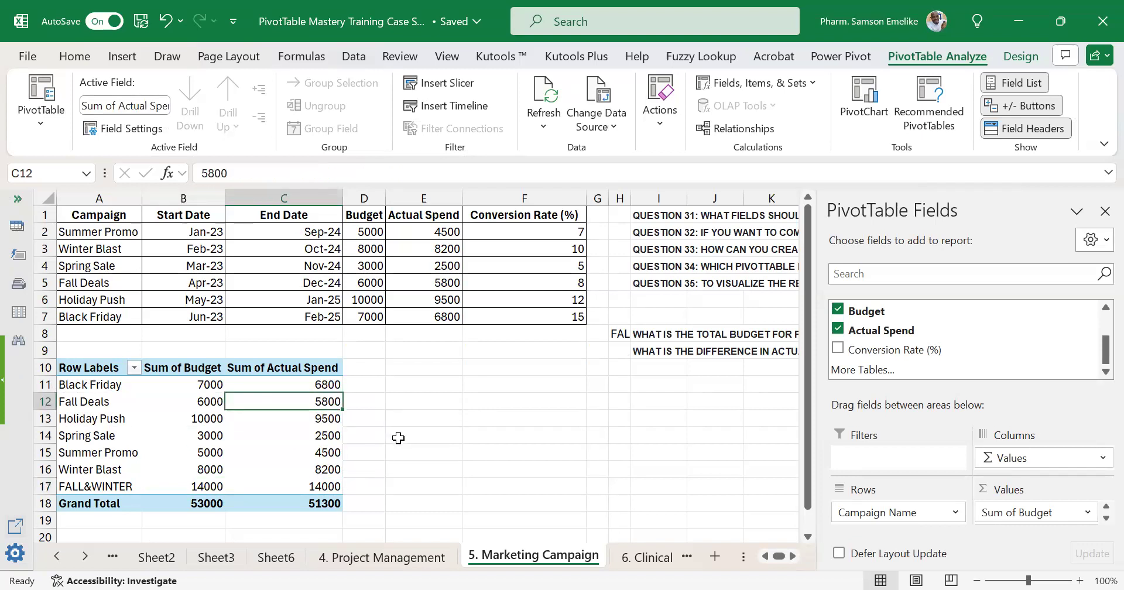
ctrl+click(325, 468)
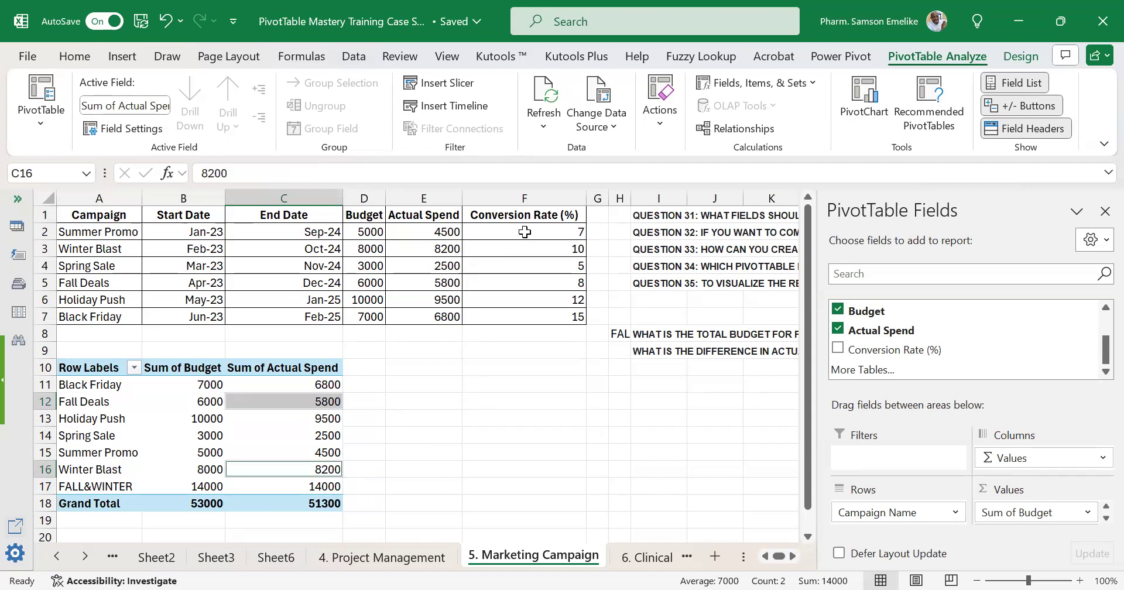
Add the Conversion Rate (%) field to the values between Budget and Actual Spend and inspect the Fall Deals rate.
drag(925, 351, 1056, 514)
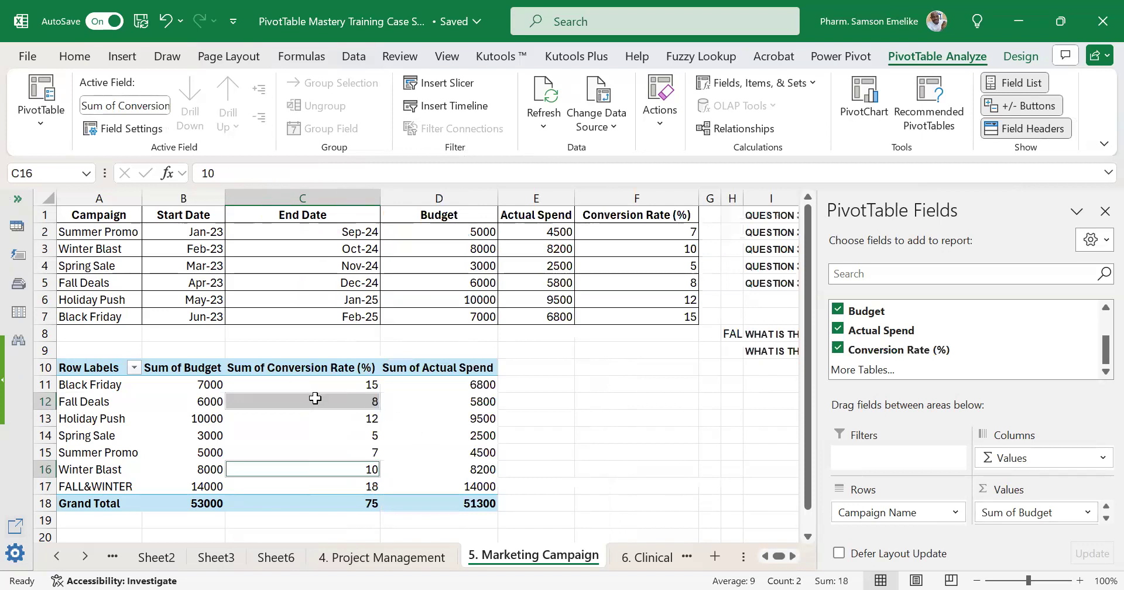
mouse_move(310, 393)
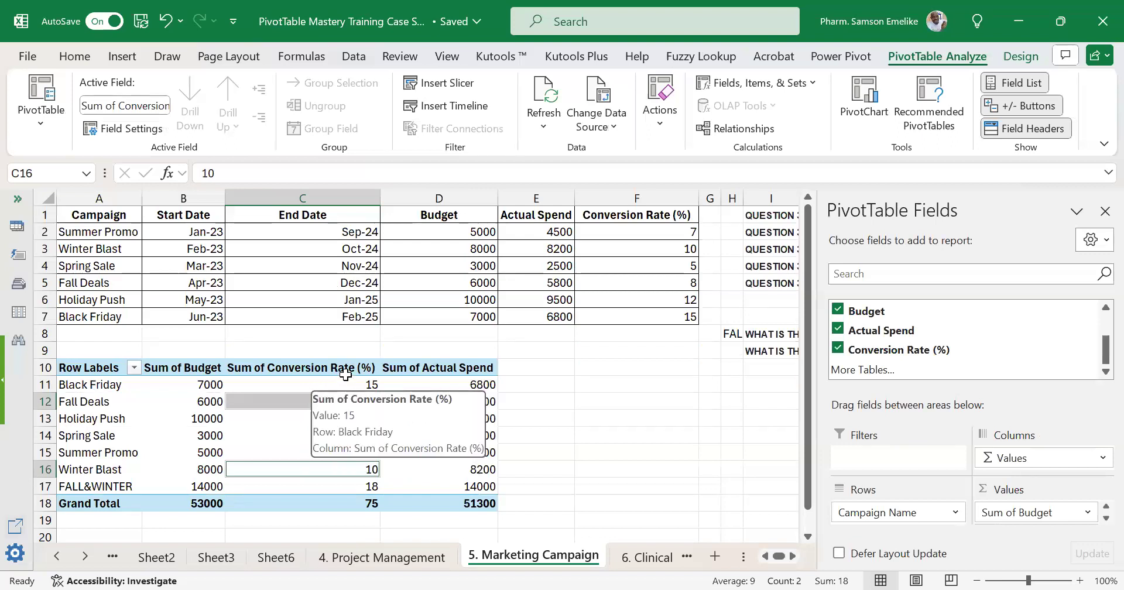
mouse_move(439, 400)
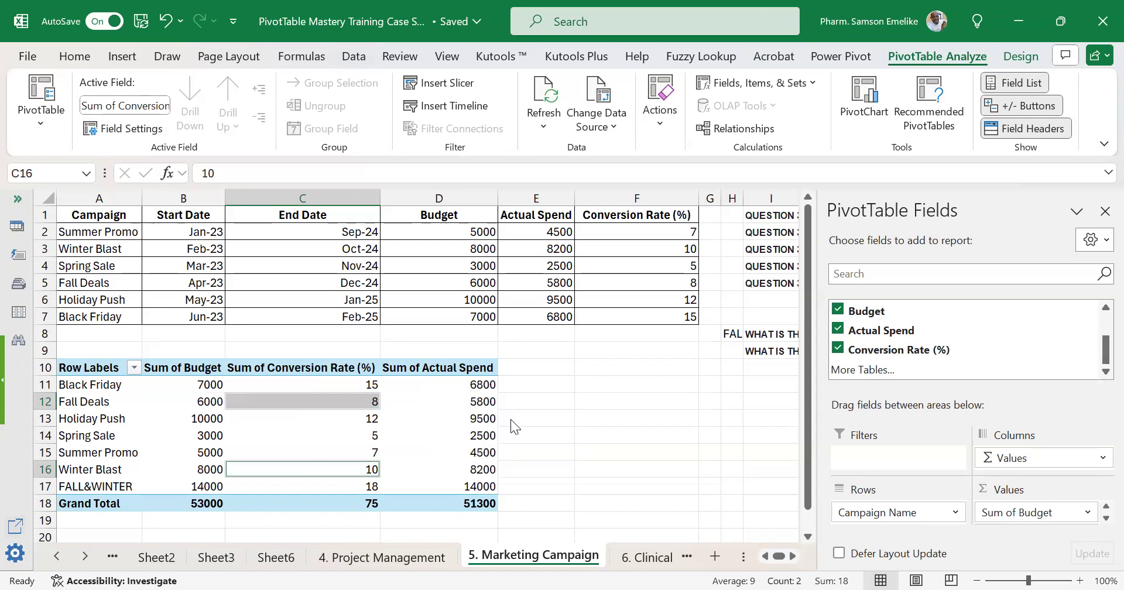
click(361, 401)
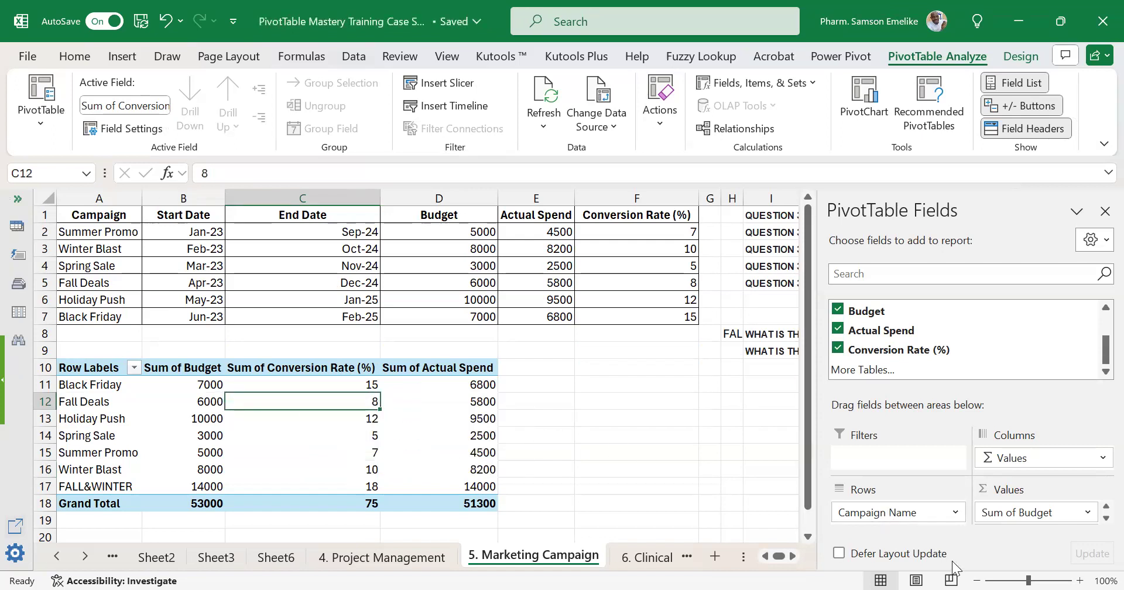
Remove the Conversion Rate (%) and Actual Spend fields from the PivotTable's values, keeping only Sum of Budget.
scroll(1040, 514, down, 1)
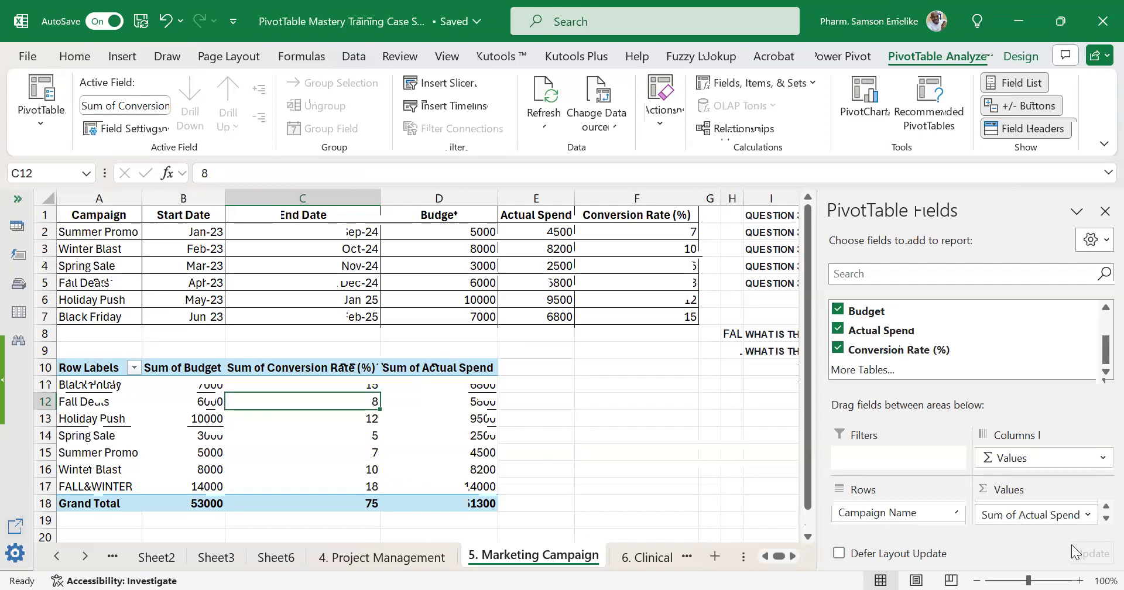
scroll(1062, 518, up, 1)
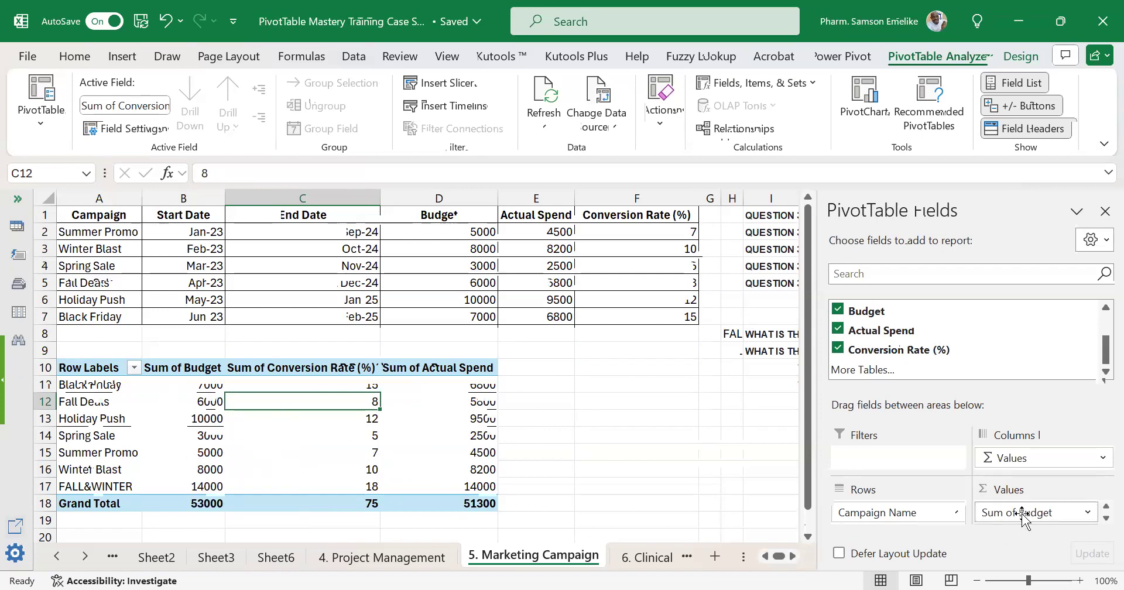
click(1105, 518)
drag(1058, 520, 801, 518)
drag(1045, 520, 651, 472)
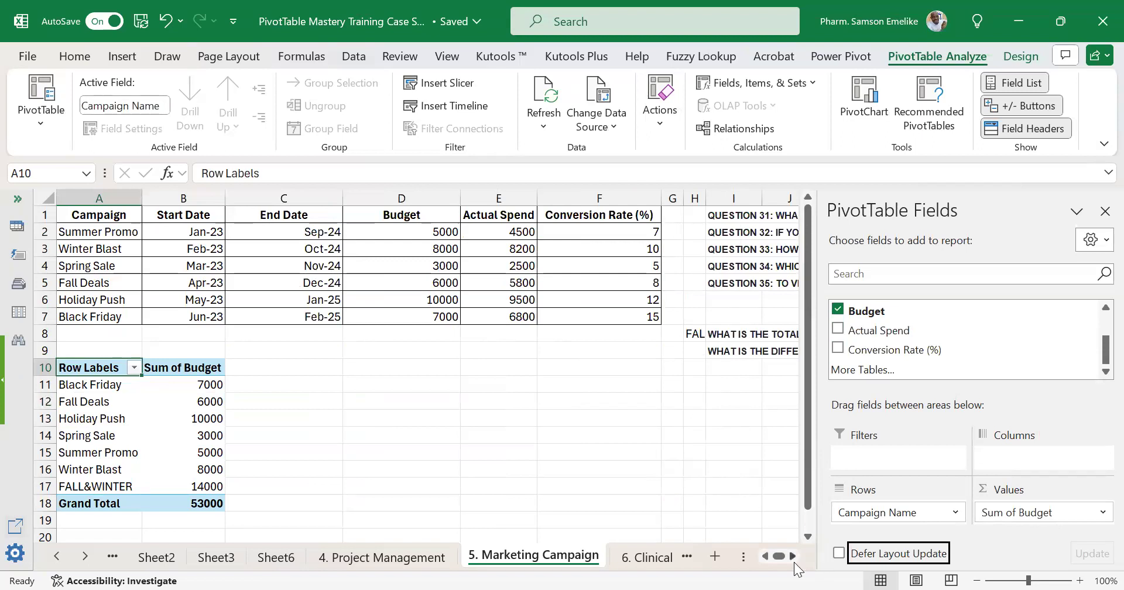
Begin a label with DIFF_ in cell H9, beside the question on the actual spend difference between Summer Promo and Black Friday.
scroll(793, 562, right, 3)
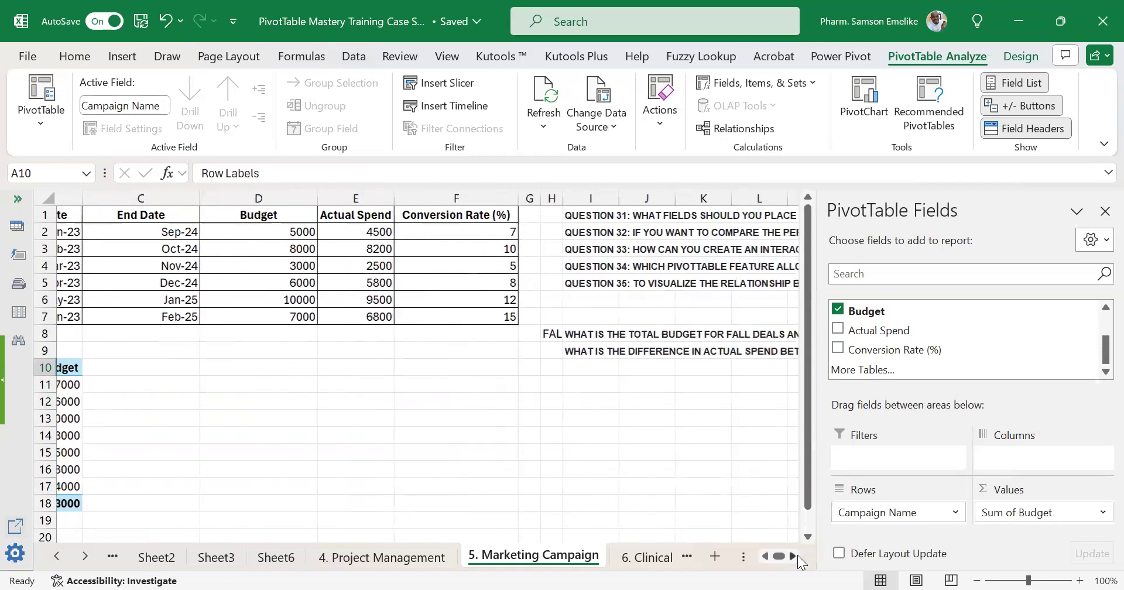
scroll(800, 555, right, 1)
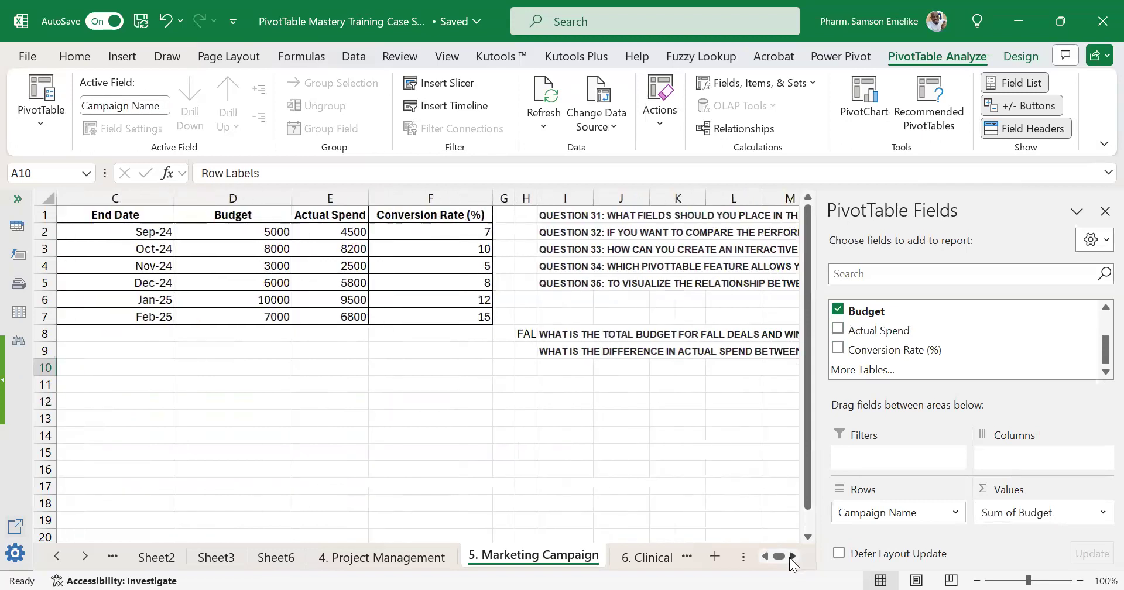
scroll(792, 562, right, 1)
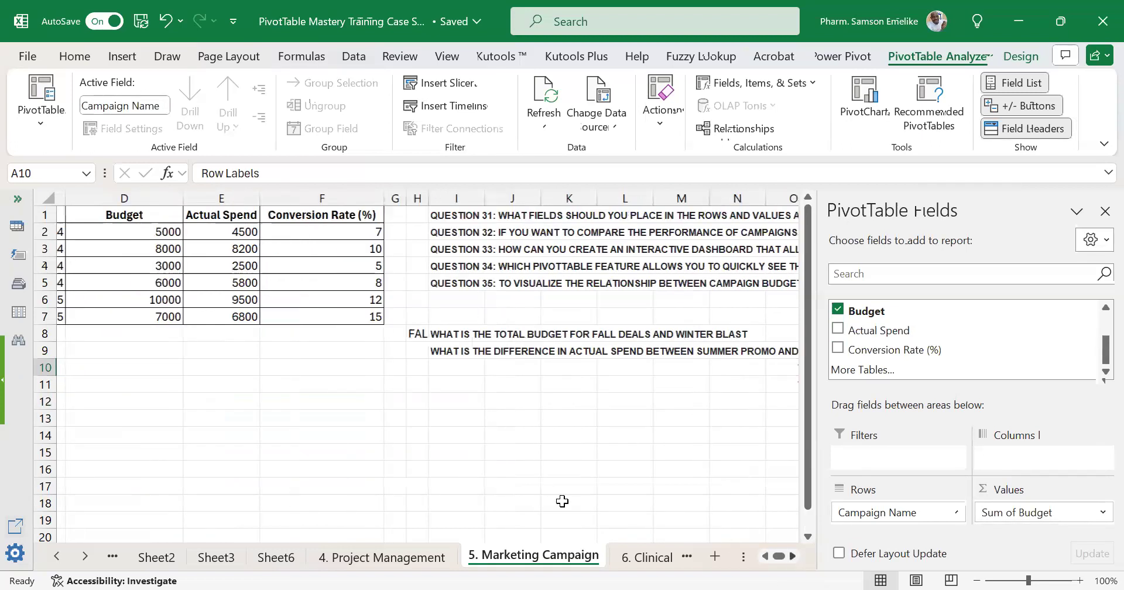
scroll(391, 441, right, 2)
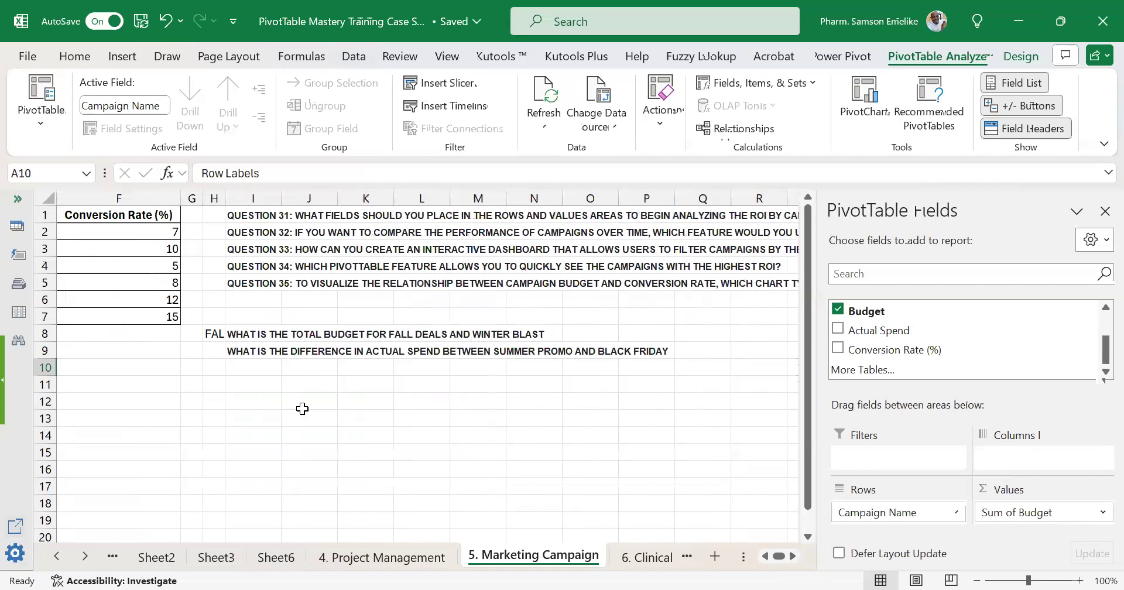
click(213, 349)
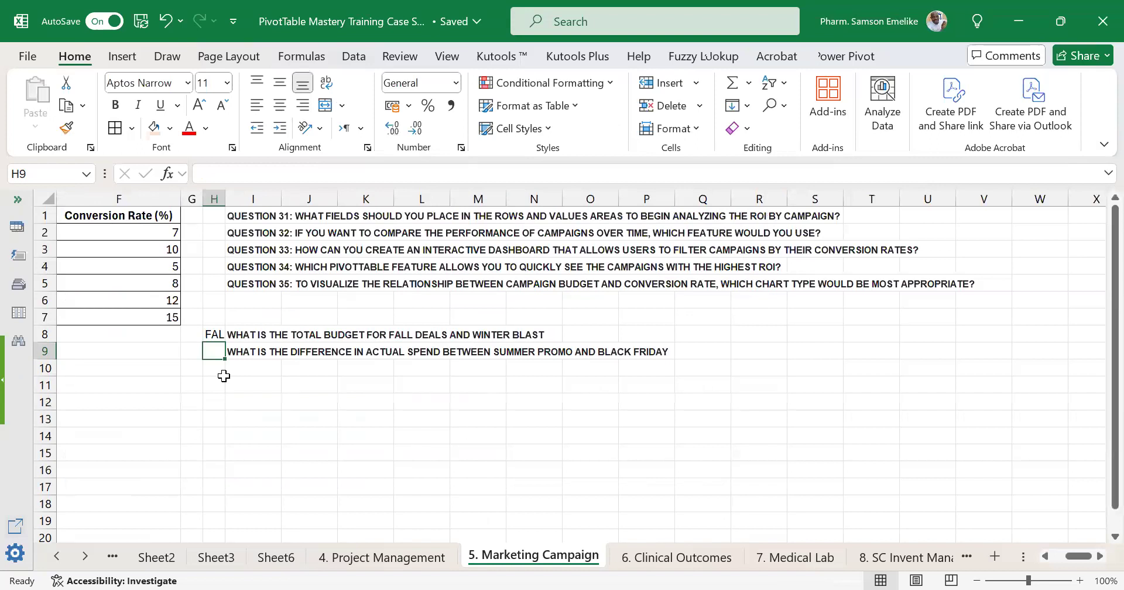
text(DIFF)
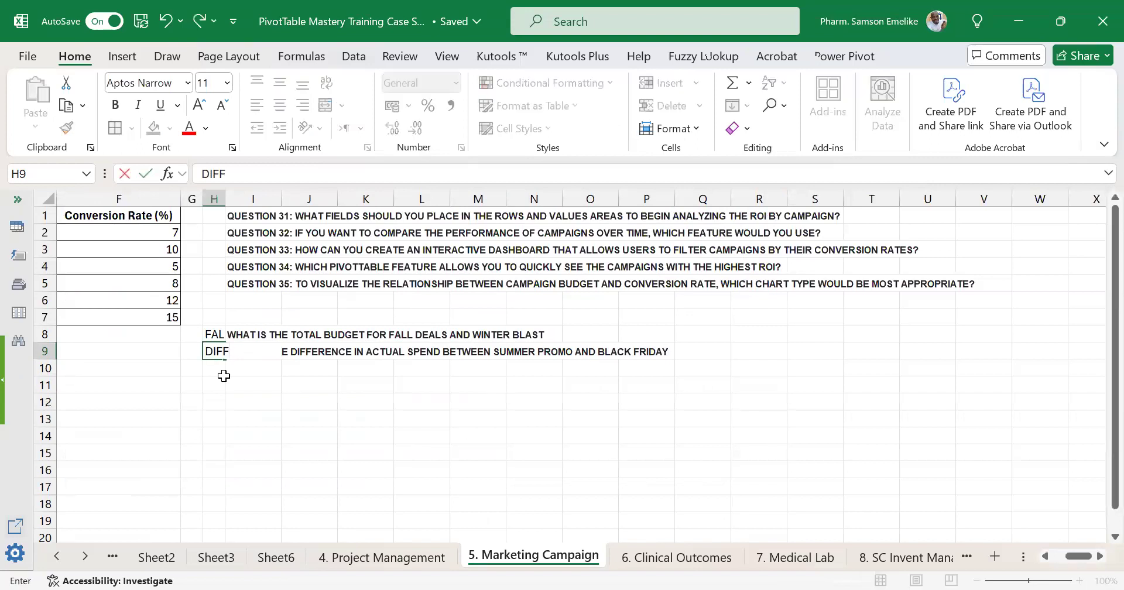
text(_)
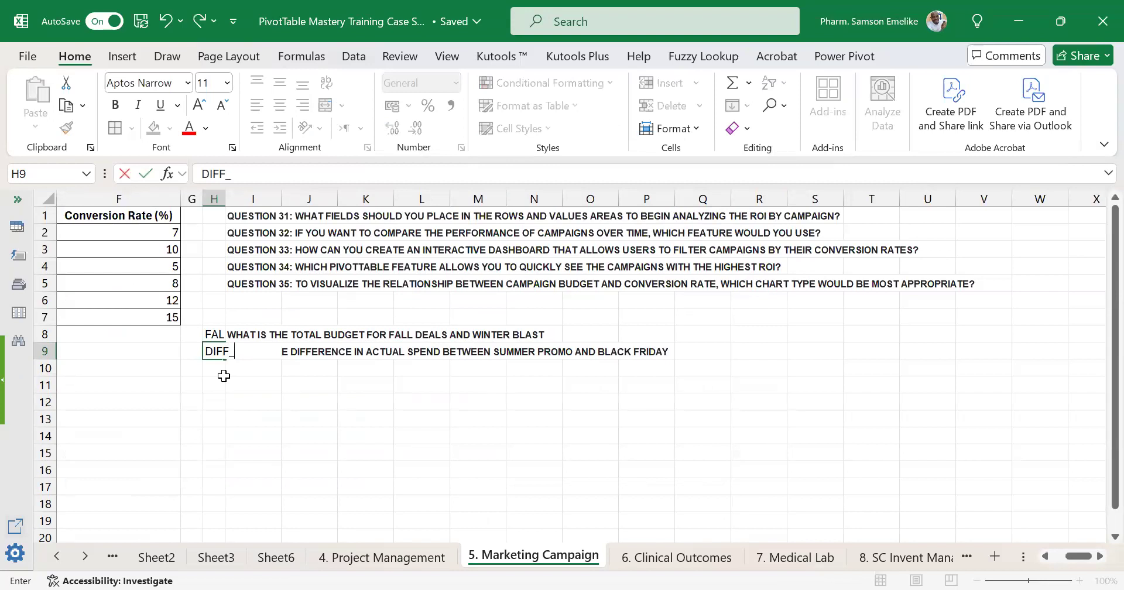
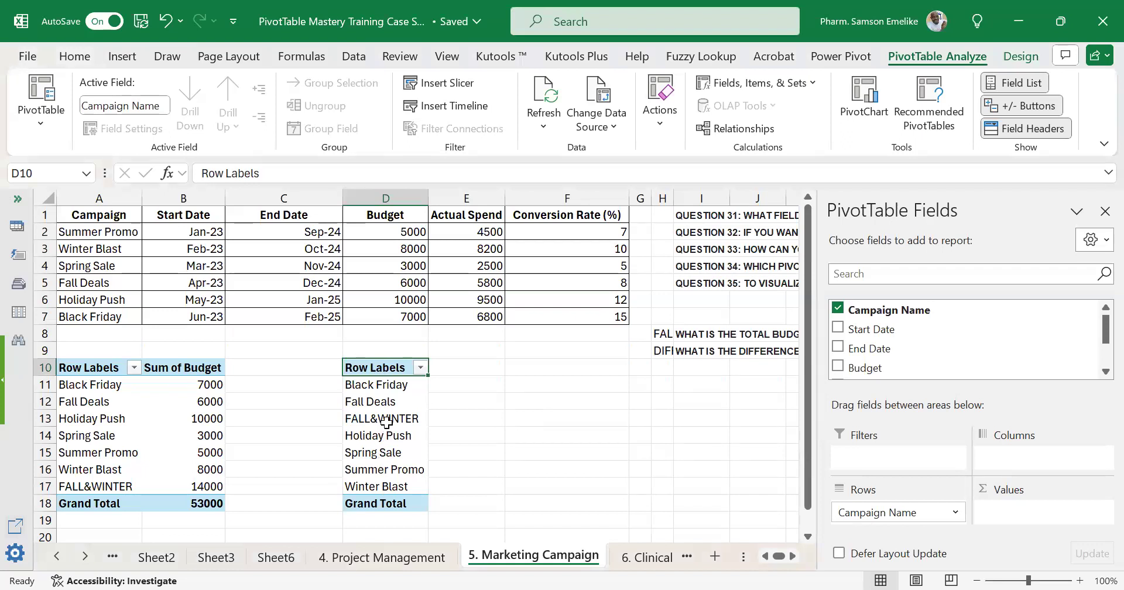
Delete the second PivotTable in D10:D18, keeping the Sum of Budget PivotTable.
click(385, 419)
drag(357, 366, 421, 503)
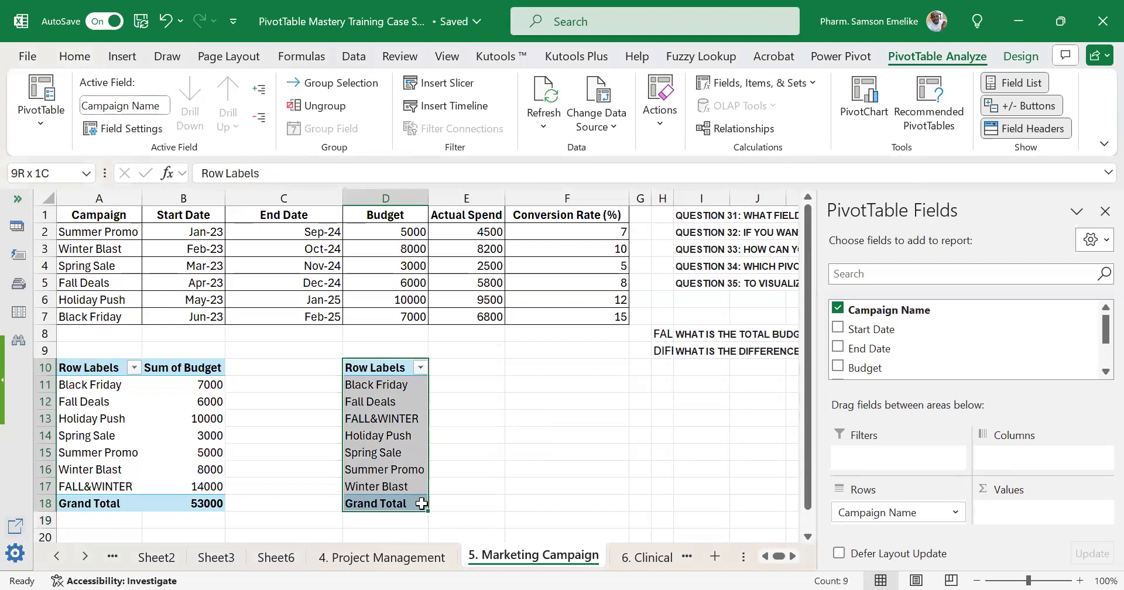
key(Delete)
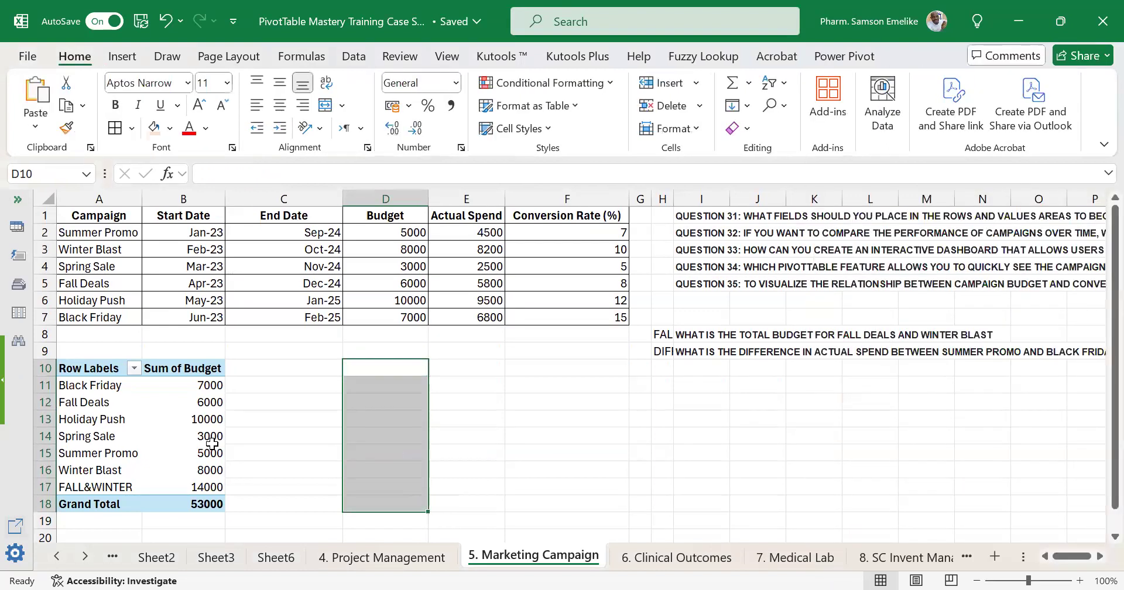
click(419, 448)
key(Left)
key(Left)
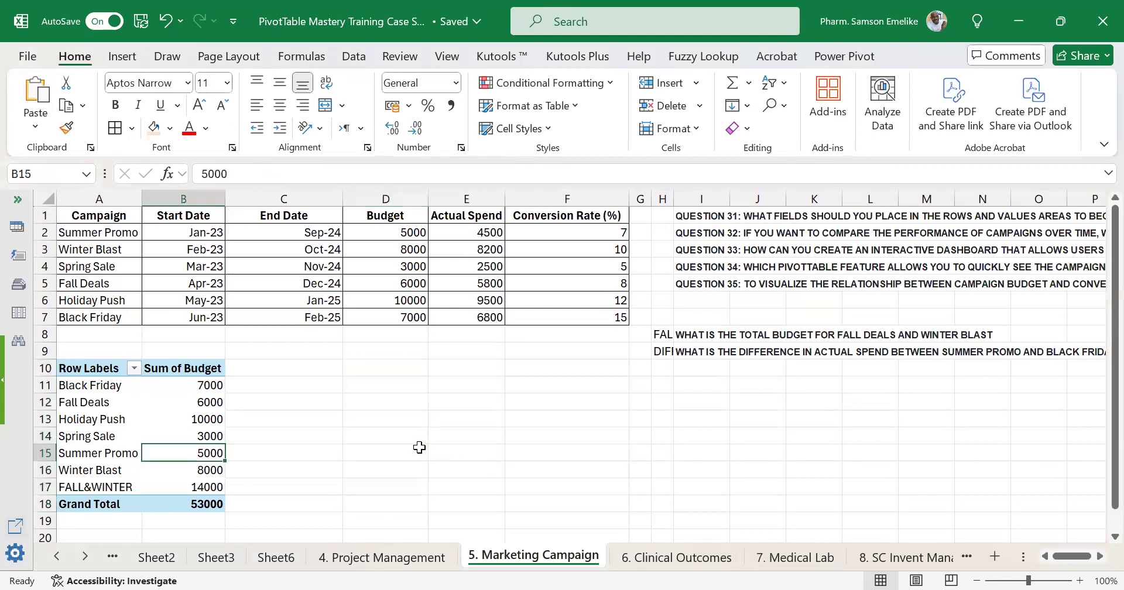
scroll(426, 450, down, 1)
scroll(426, 449, down, 2)
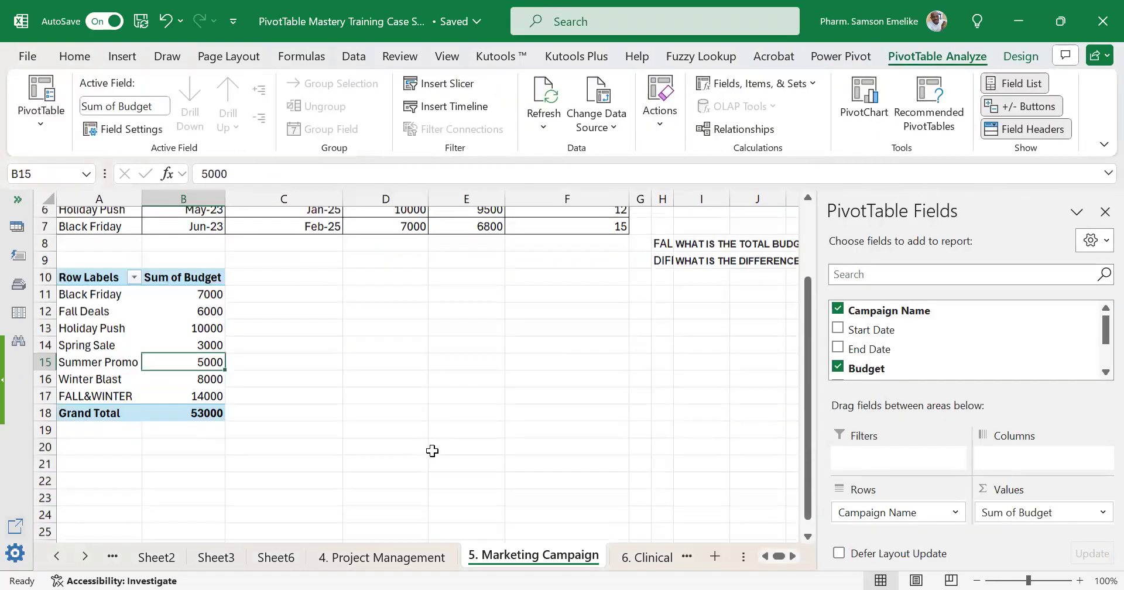
scroll(426, 451, up, 2)
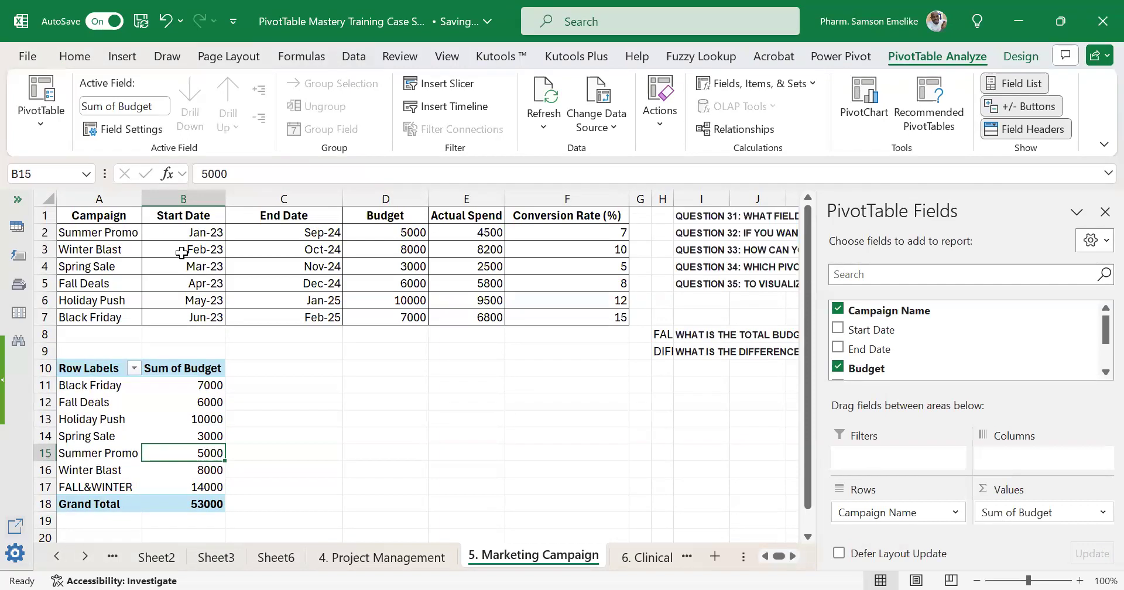
Create a PivotTable from range A1:F7 at cell D10 of the existing worksheet, with Campaign Name in the rows.
click(663, 353)
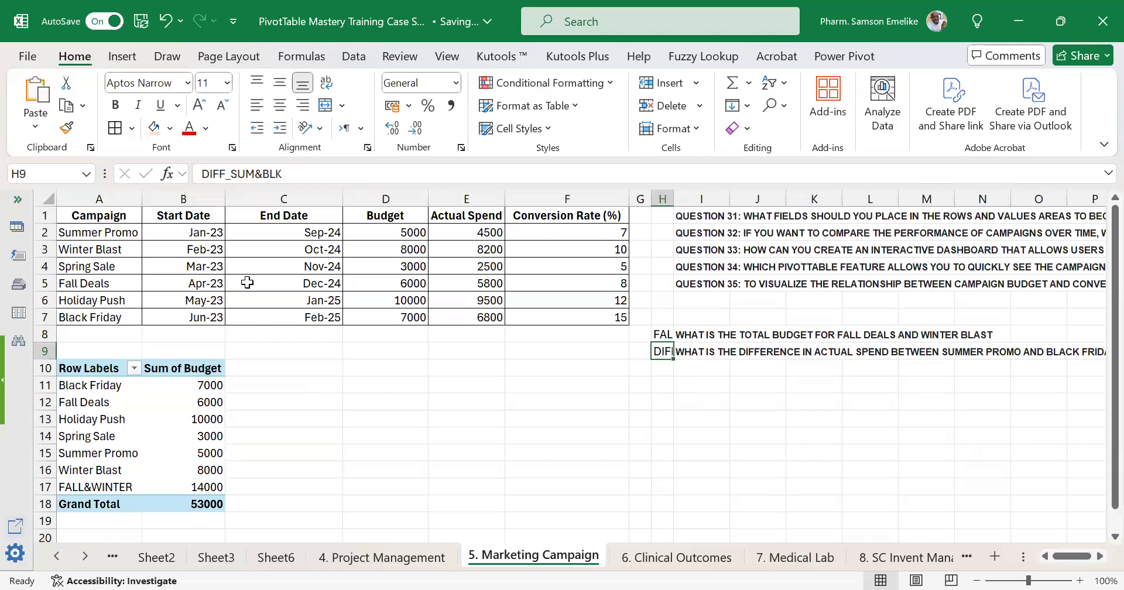
click(286, 256)
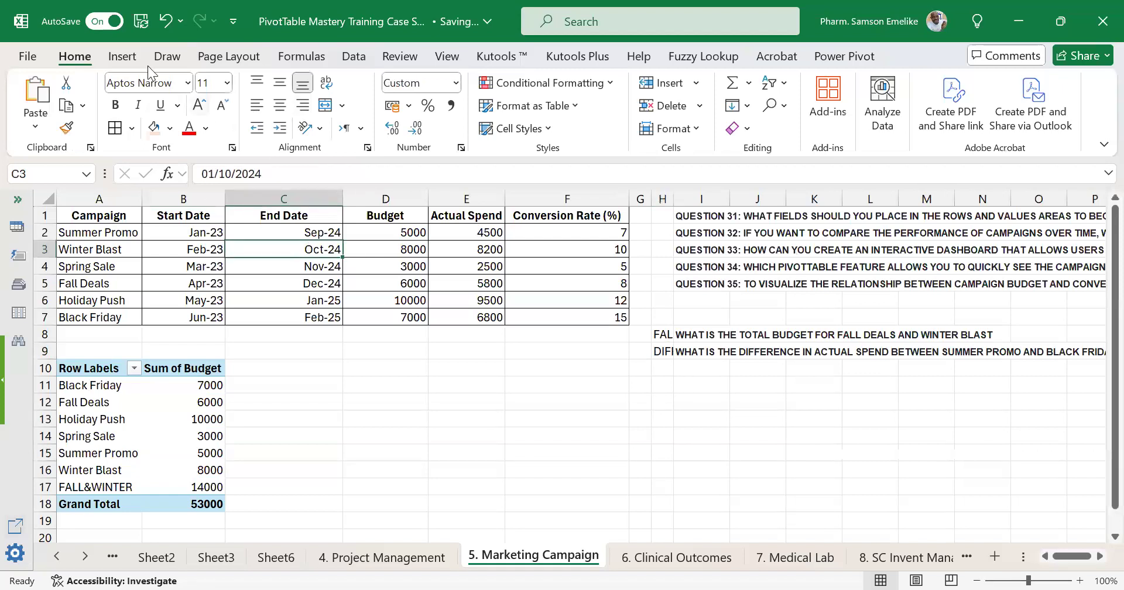
click(121, 56)
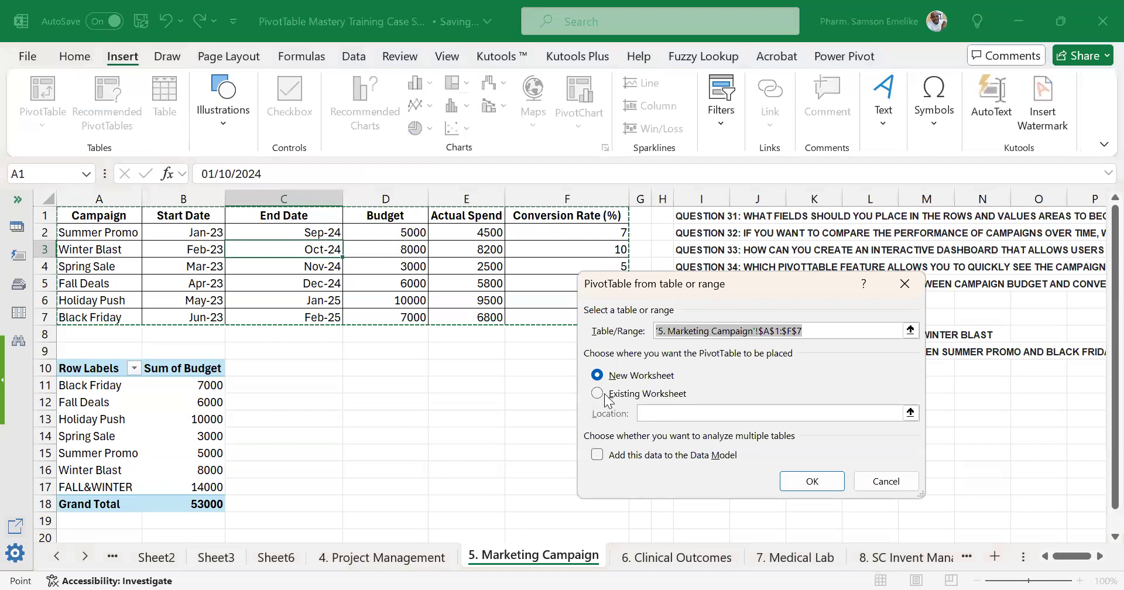
click(606, 396)
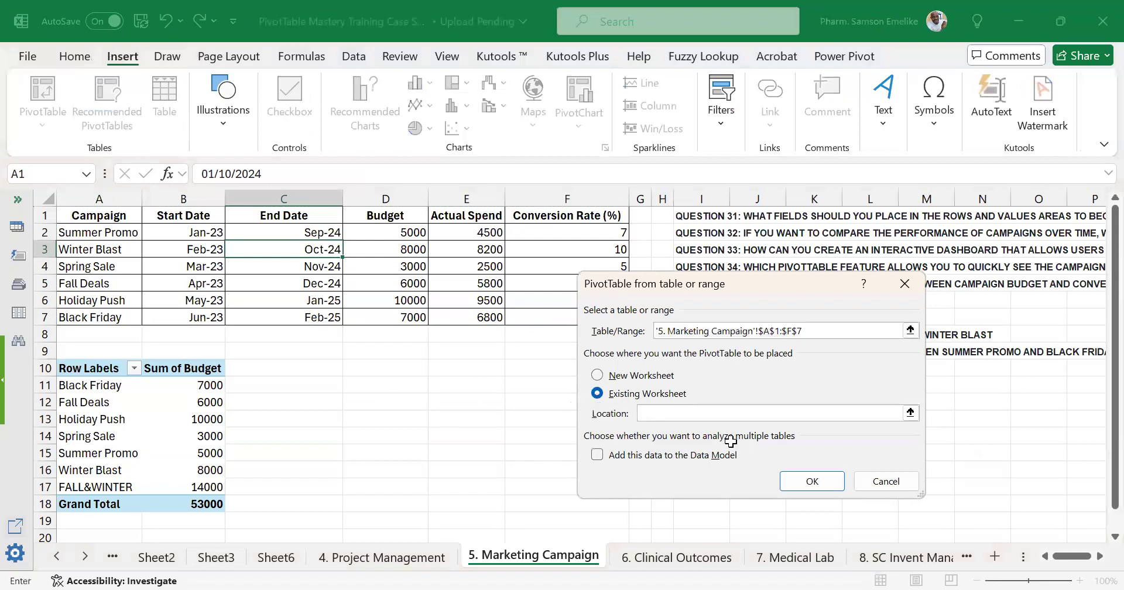
click(385, 367)
click(819, 481)
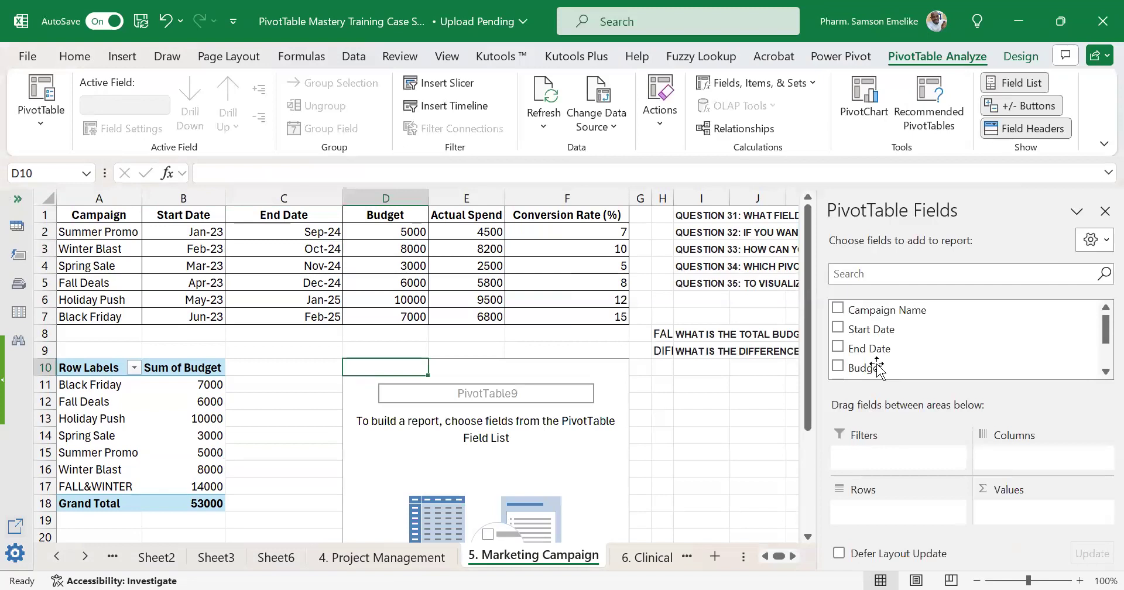
drag(877, 368, 867, 518)
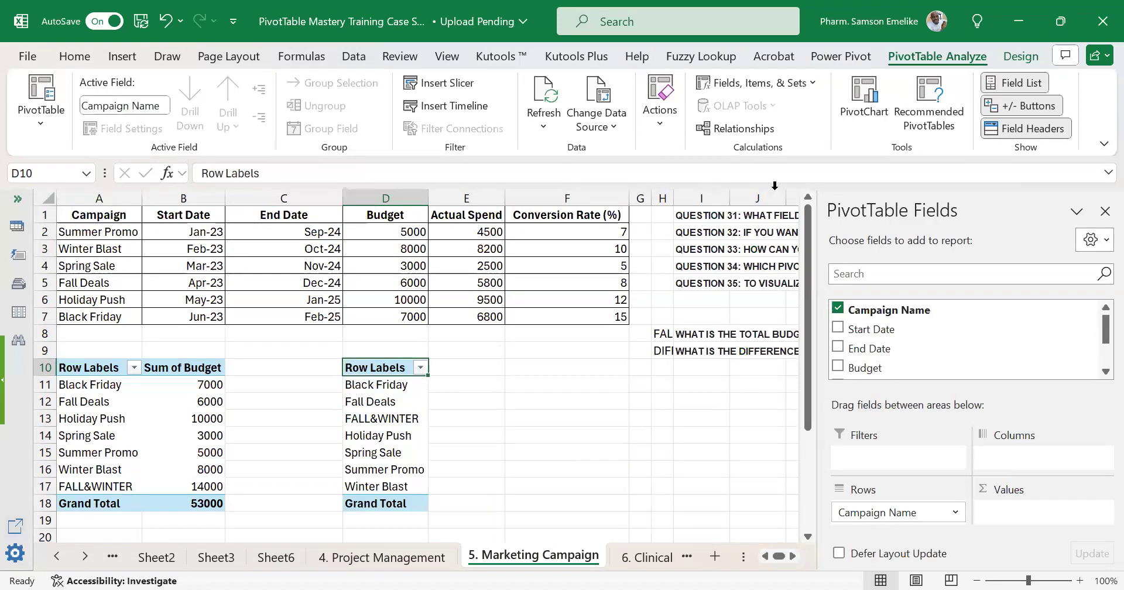
Insert a calculated item in Campaign Name called DIFF_SUM&BLK with the formula = 'Summer Promo' - 'Black Friday'.
click(746, 87)
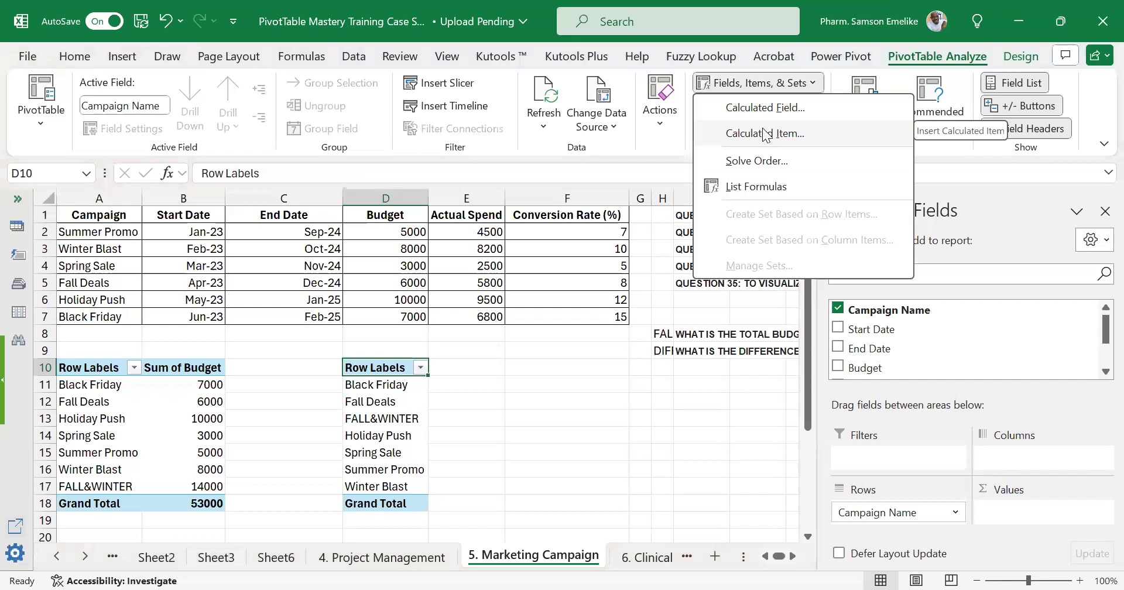
click(764, 134)
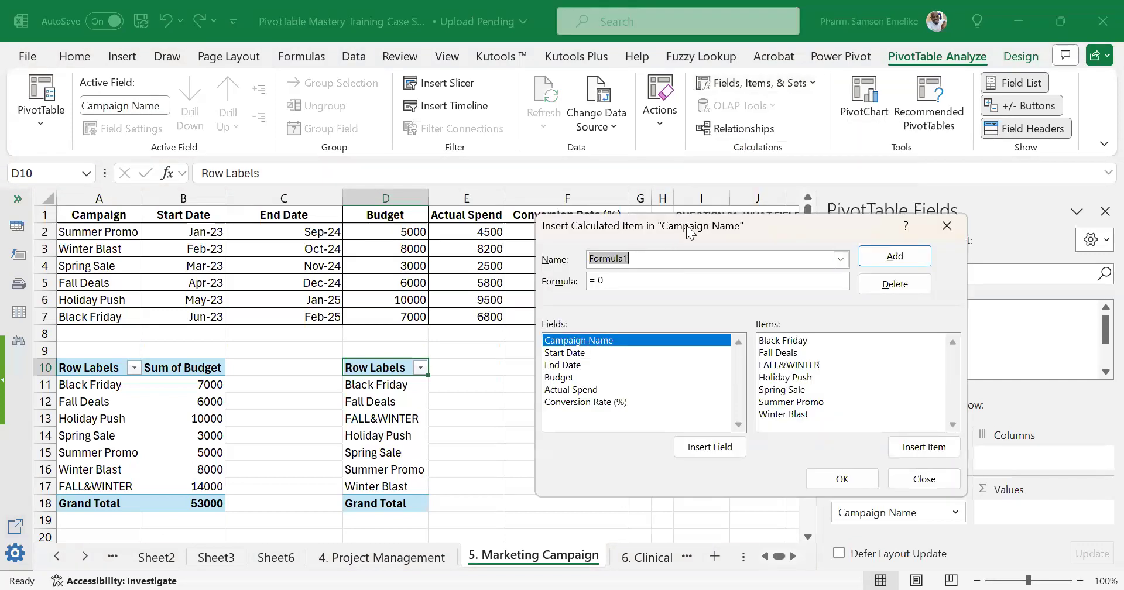
drag(689, 233, 281, 115)
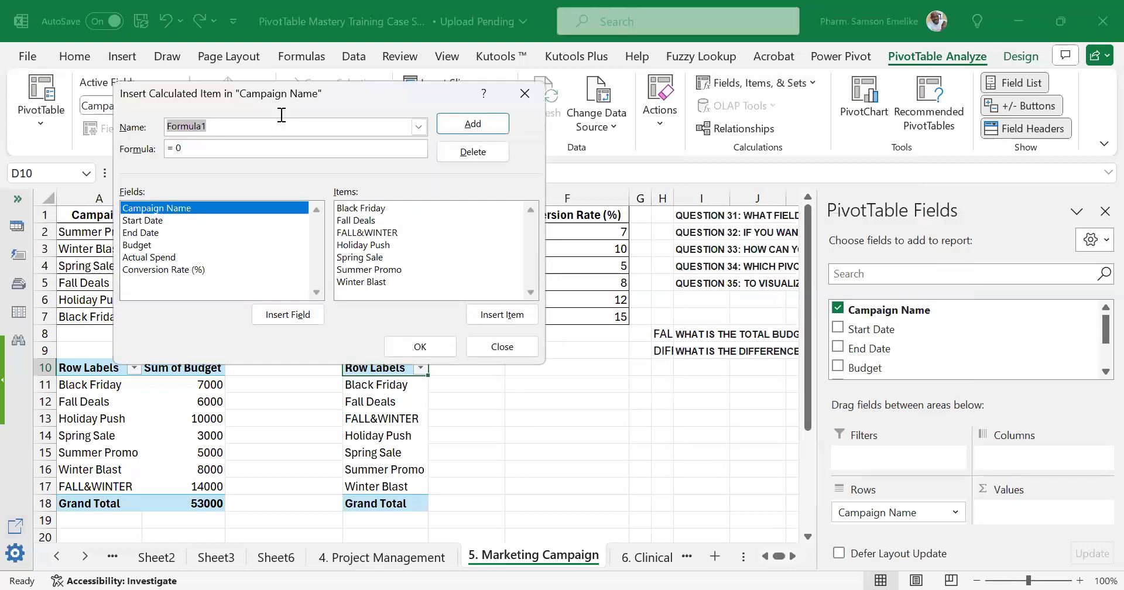
key(ctrl+v)
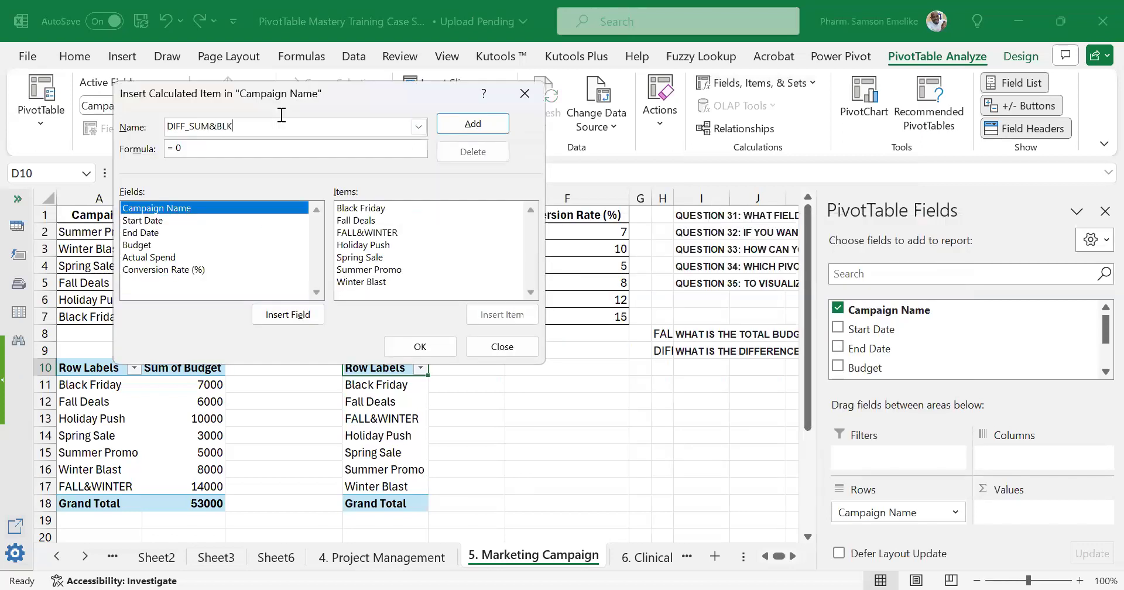
click(302, 151)
key(BackSpace)
double_click(395, 272)
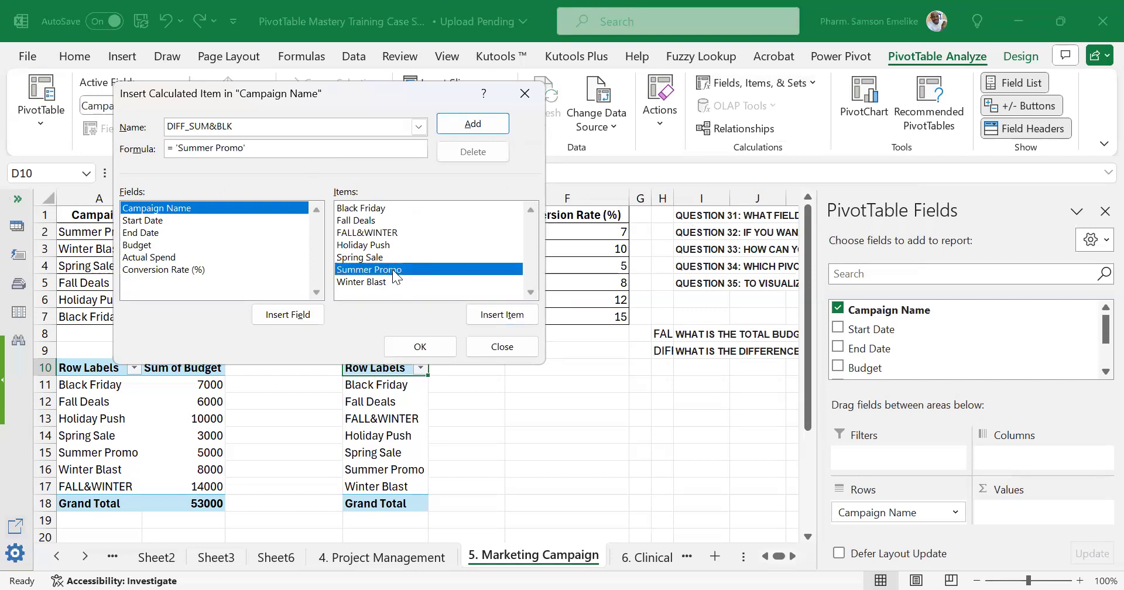
text(-)
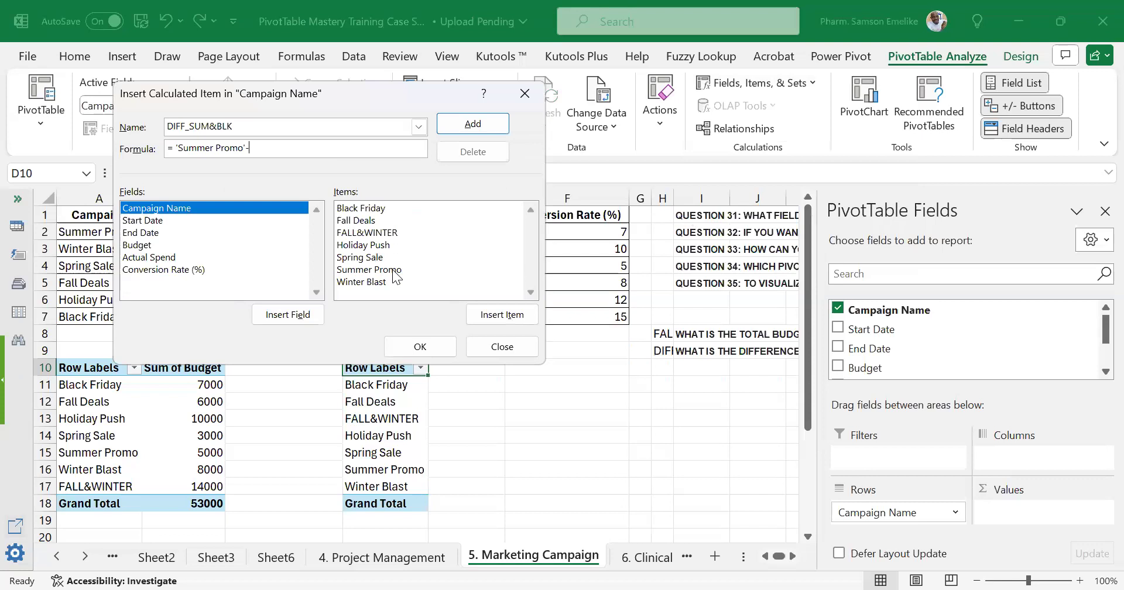
double_click(380, 209)
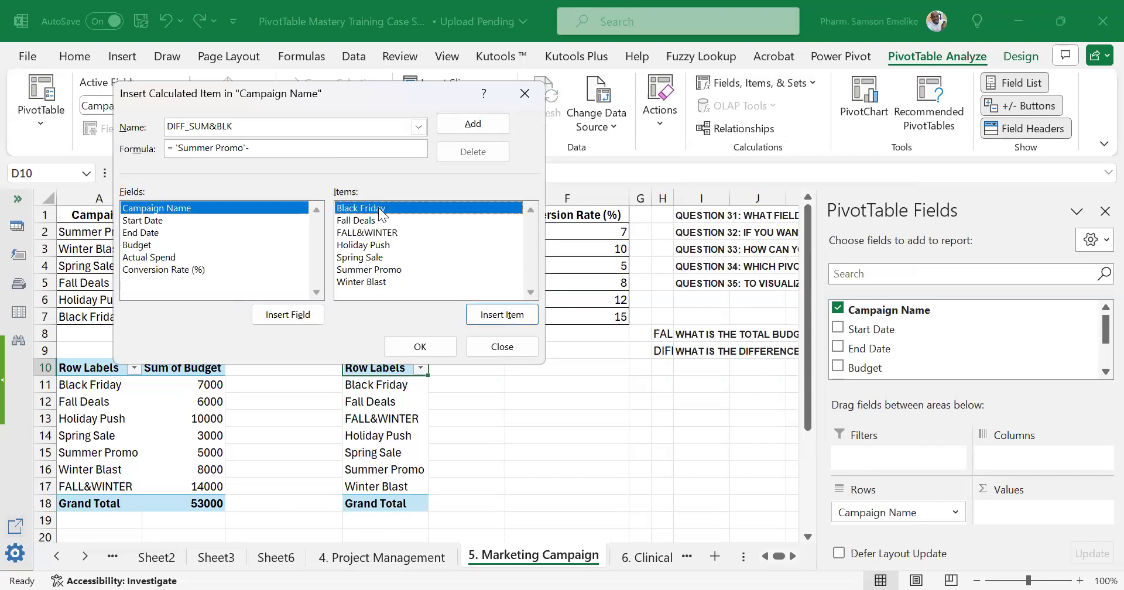
click(419, 345)
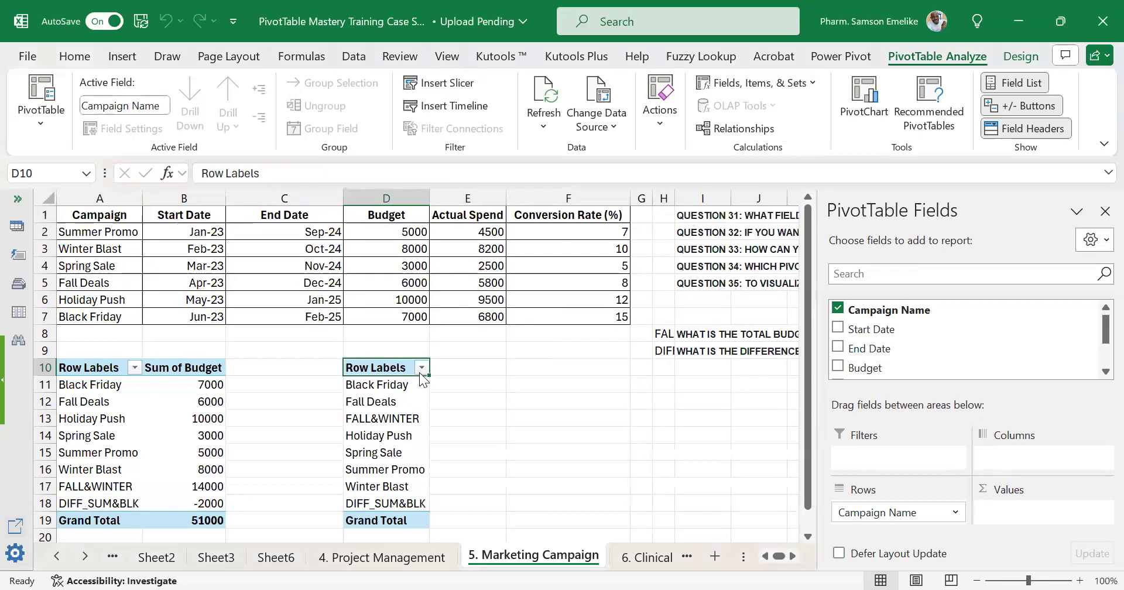
Add the Actual Spend field to the second PivotTable's values as a sum and inspect the DIFF_SUM&BLK amount.
scroll(429, 370, down, 2)
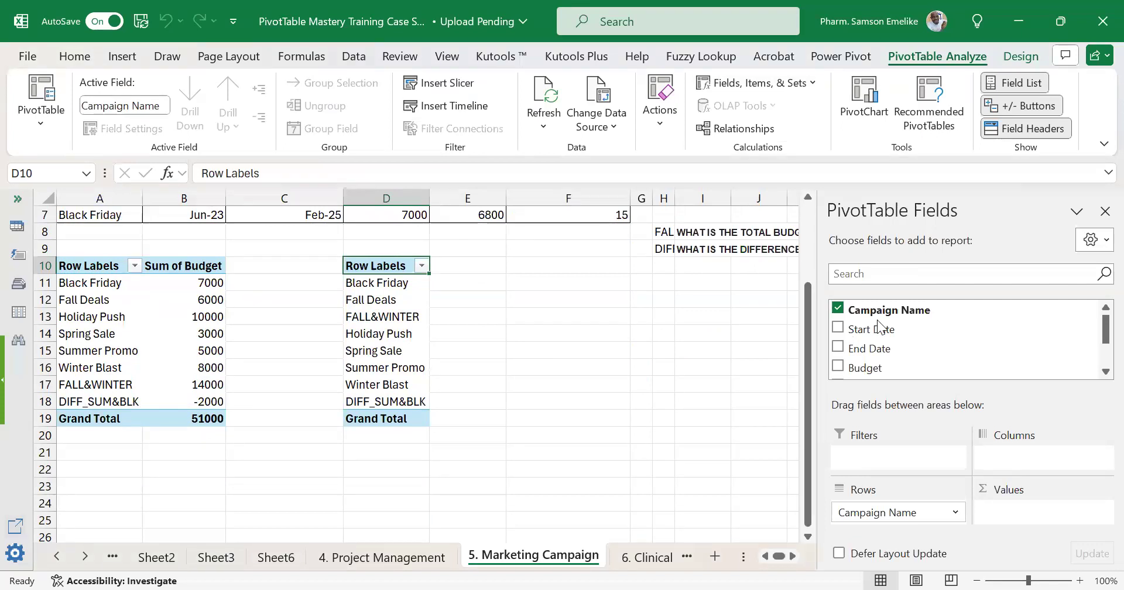
scroll(898, 335, down, 2)
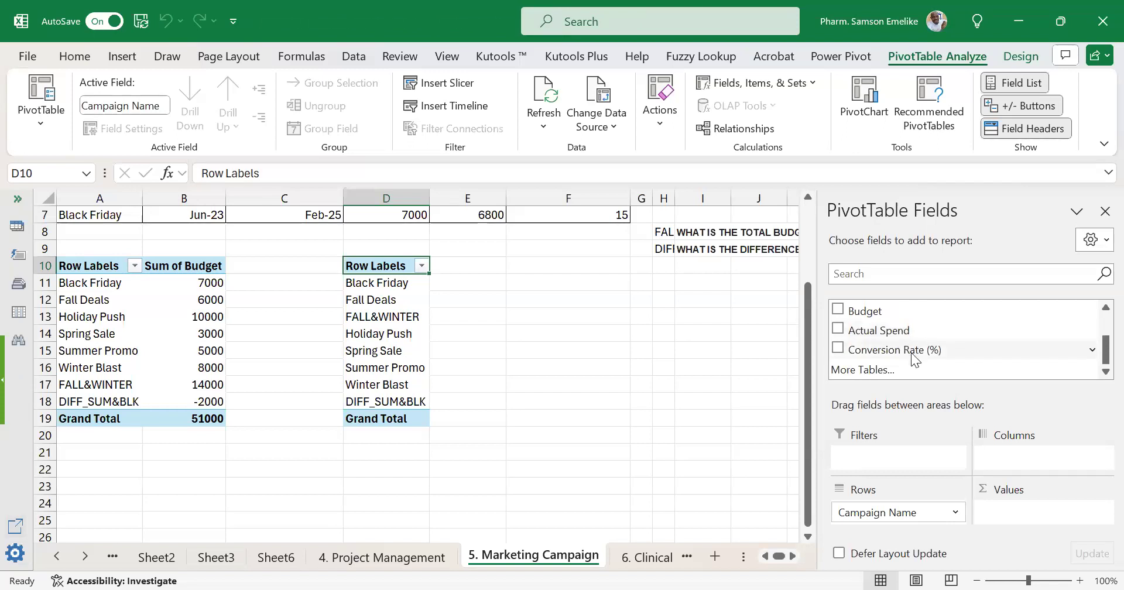
drag(877, 330, 1035, 513)
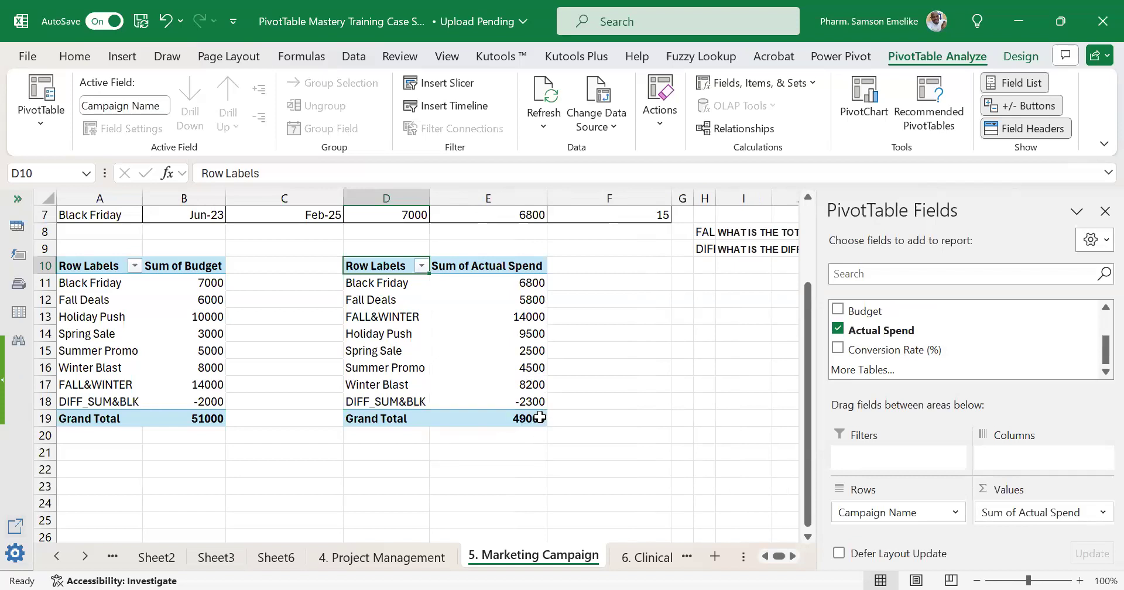
mouse_move(539, 417)
mouse_move(442, 398)
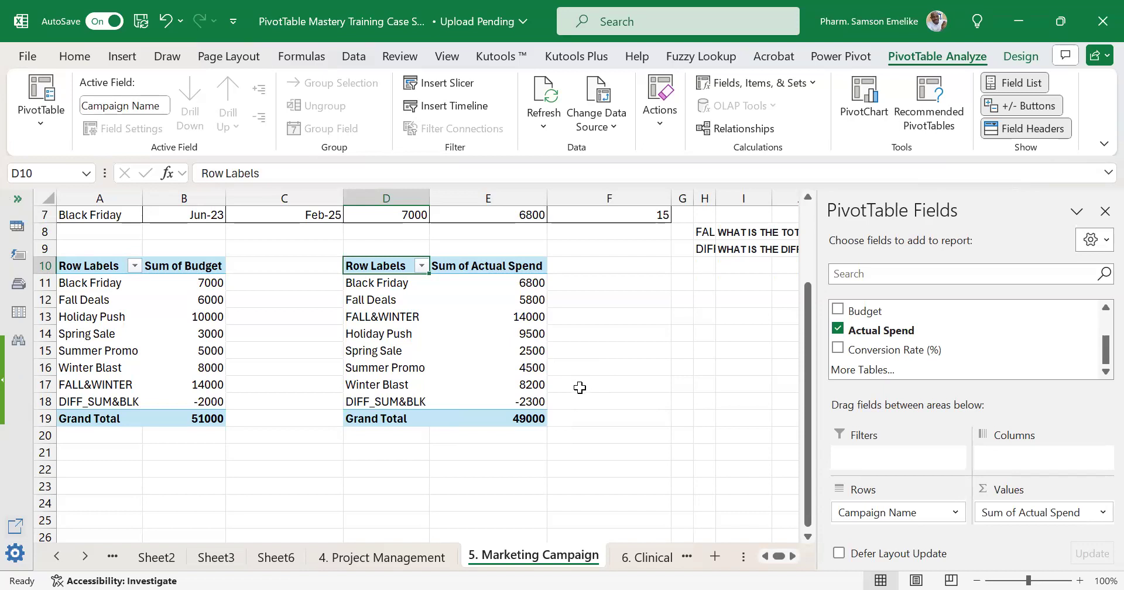
click(527, 399)
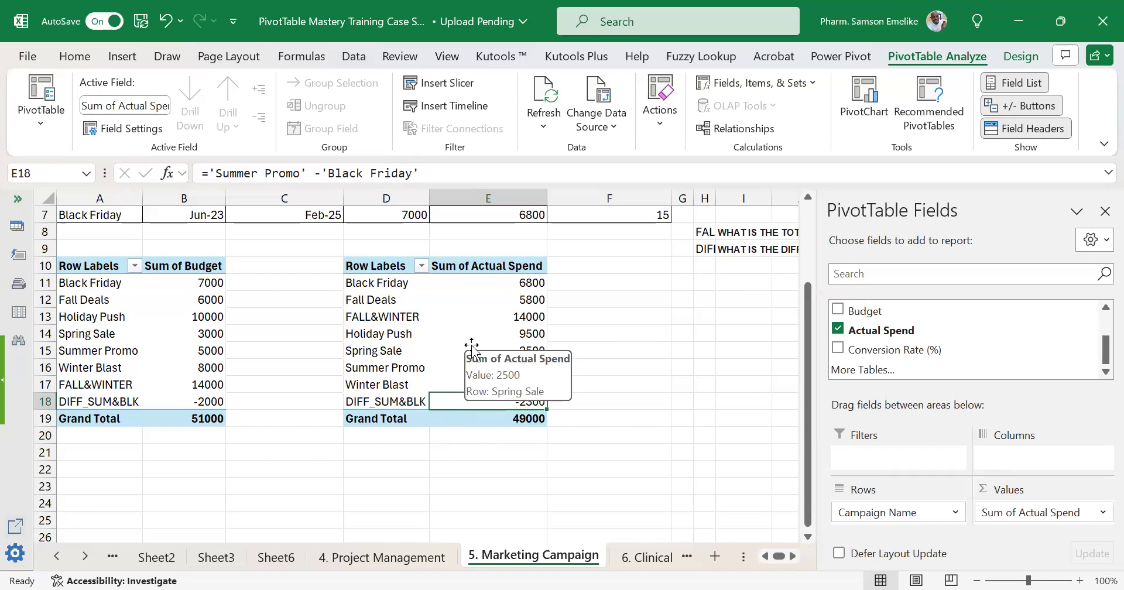
Compare the campaign row labels and calculated items across the Sum of Budget and Sum of Actual Spend PivotTables.
drag(103, 265, 106, 407)
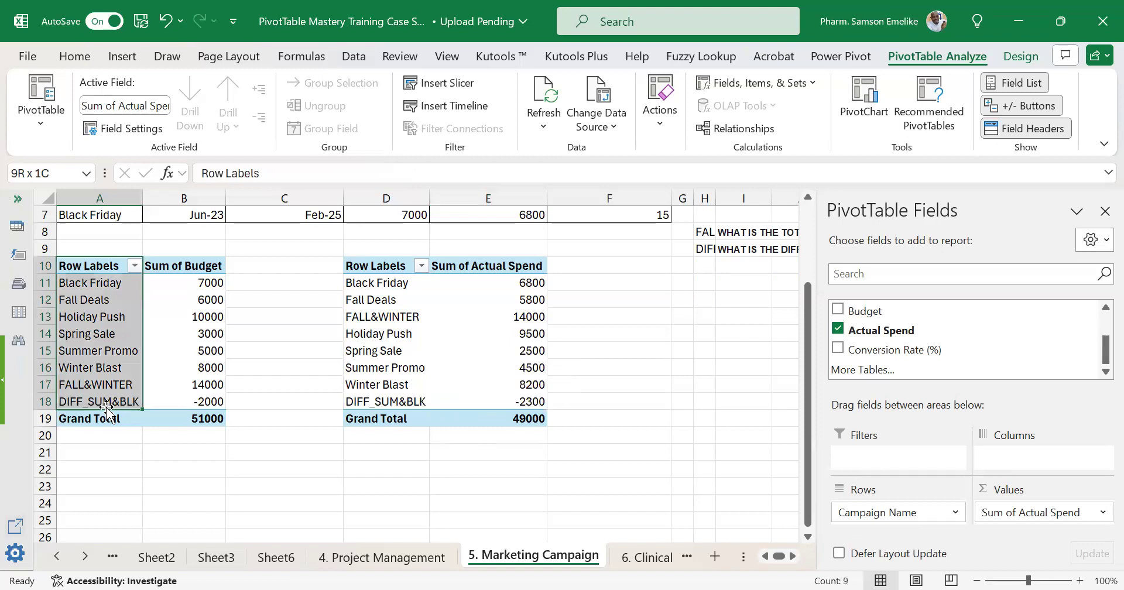
drag(107, 410, 109, 410)
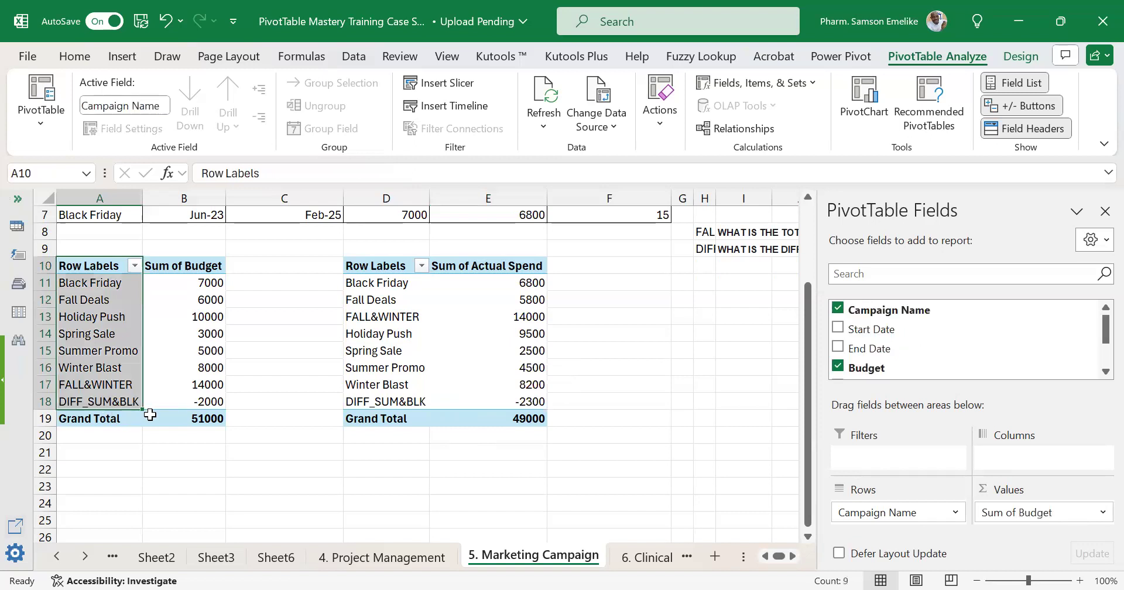
click(103, 387)
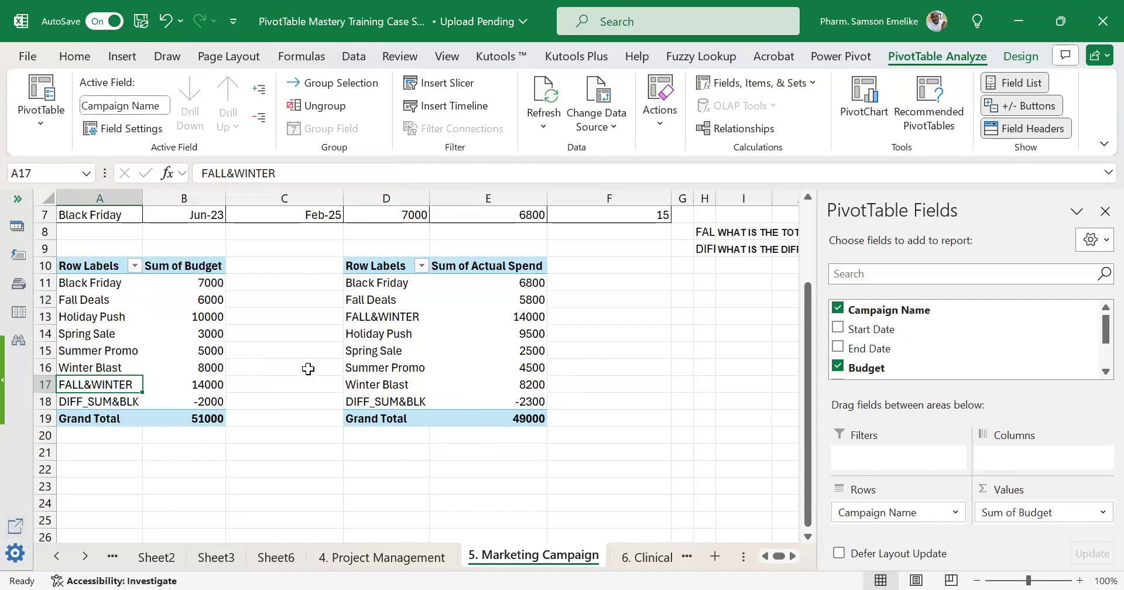
drag(379, 283, 377, 402)
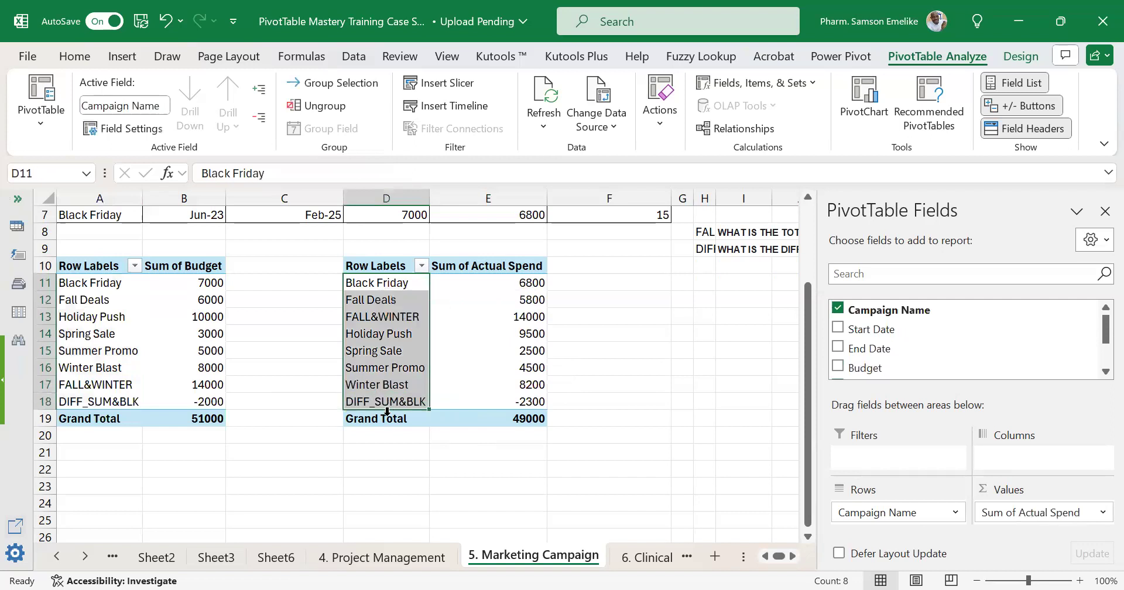
click(372, 401)
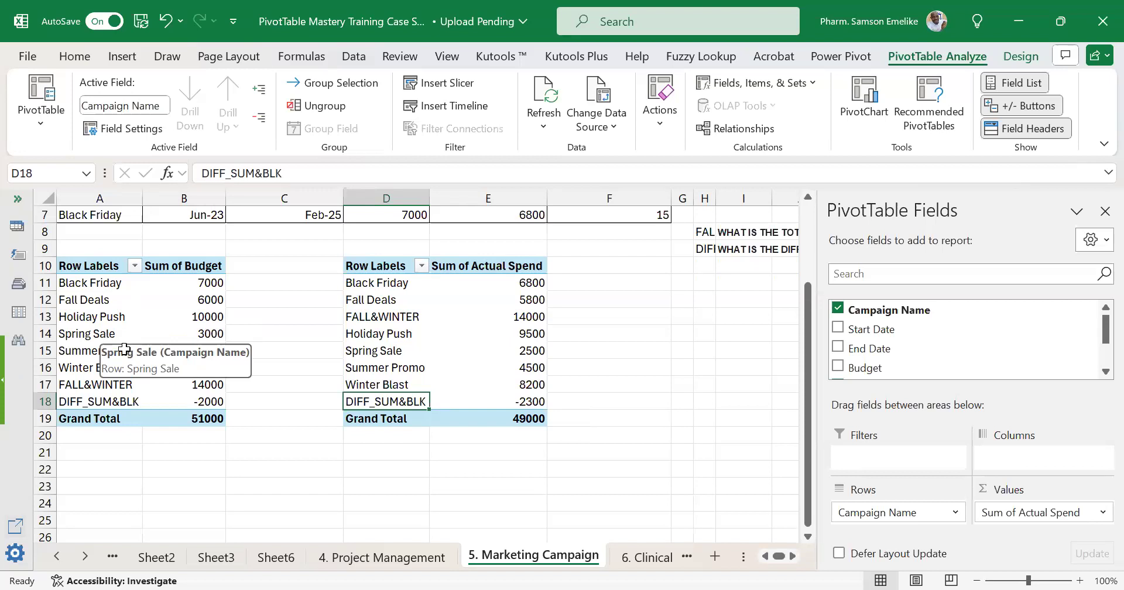
drag(599, 261, 619, 411)
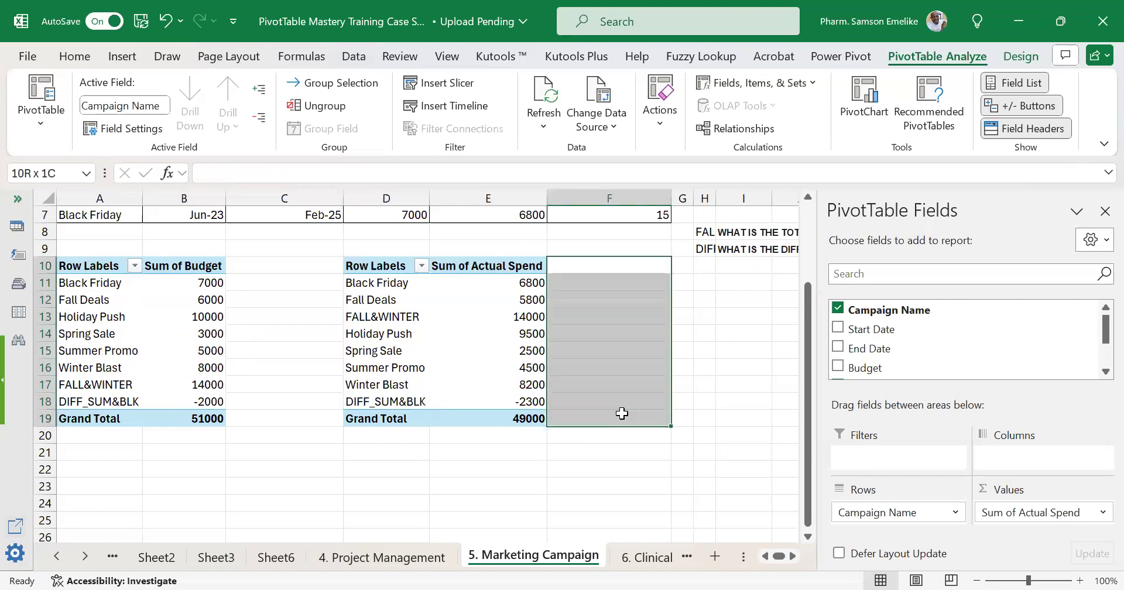
drag(673, 266, 682, 299)
drag(701, 429, 699, 430)
drag(627, 260, 609, 401)
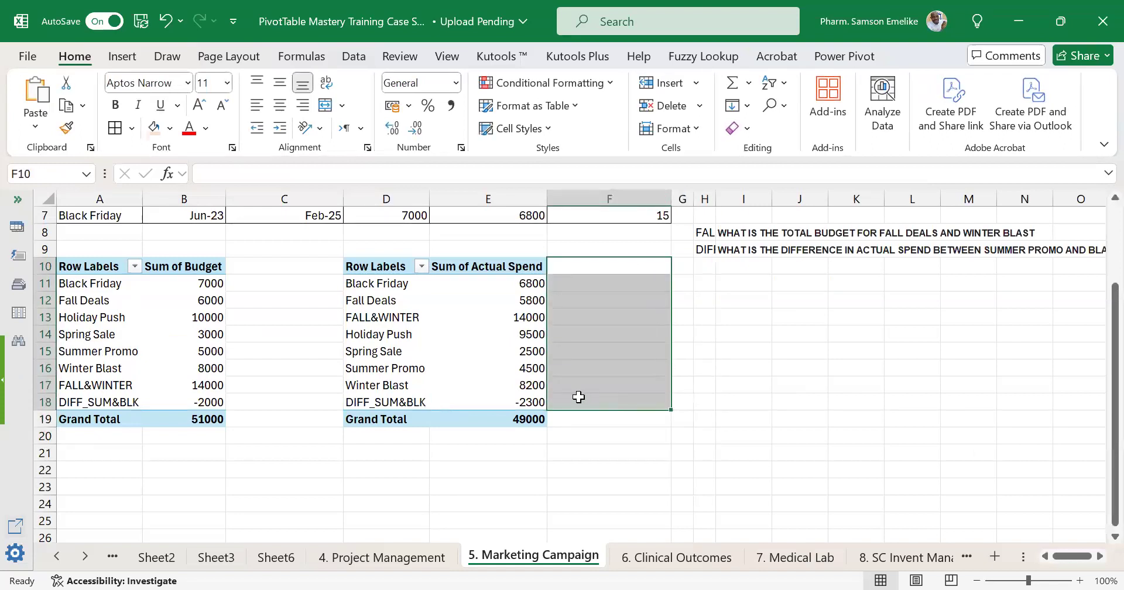
mouse_move(431, 342)
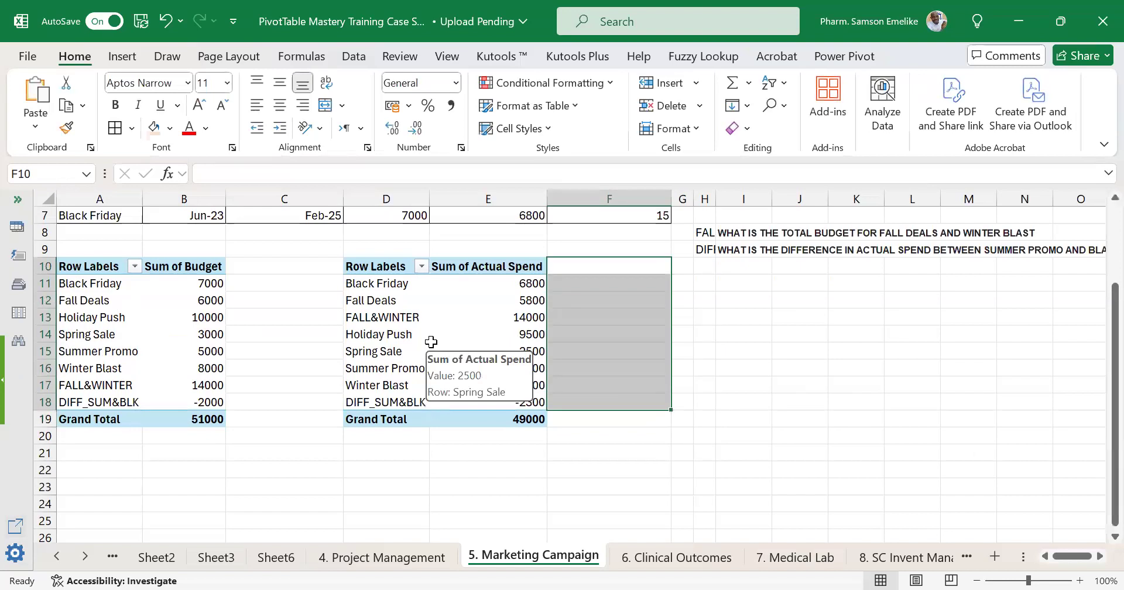
click(401, 318)
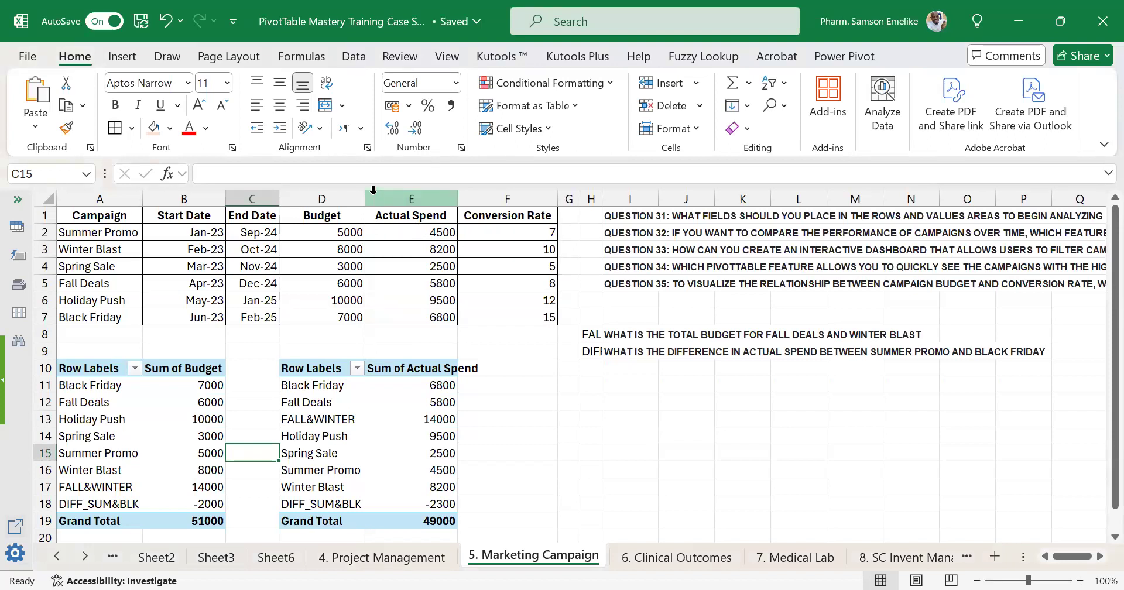
Narrow the Budget and Actual Spend columns, D and E, of the worksheet.
drag(365, 193, 344, 193)
drag(434, 197, 422, 195)
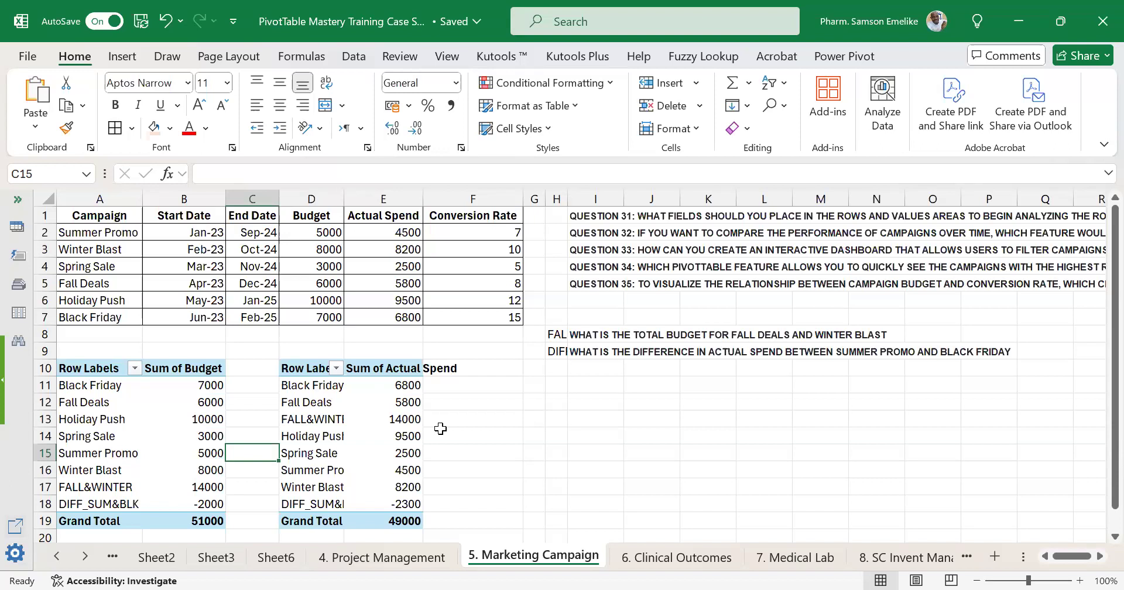
key(alt+Tab)
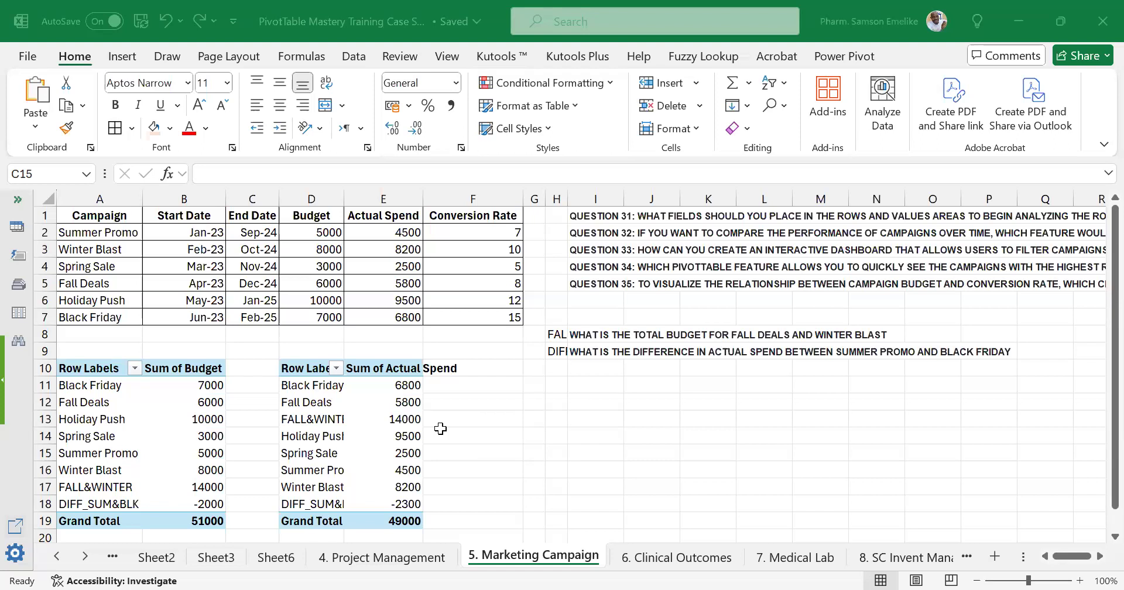
Go to the Outline sheet and examine the schedule's Thursday to Saturday topics, 29 to 31 August.
click(538, 435)
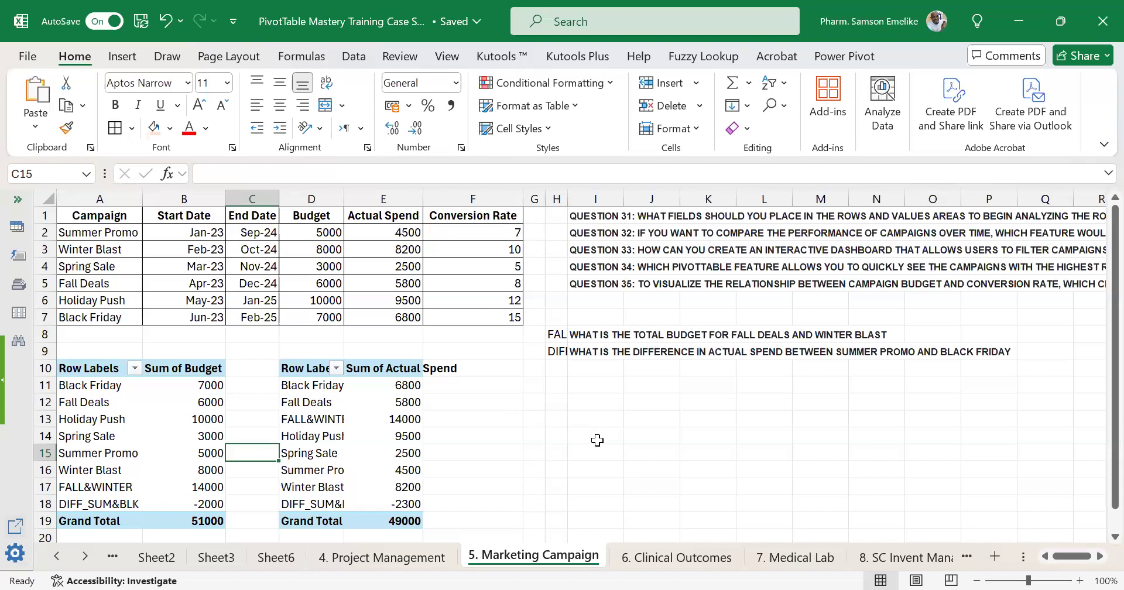
click(347, 437)
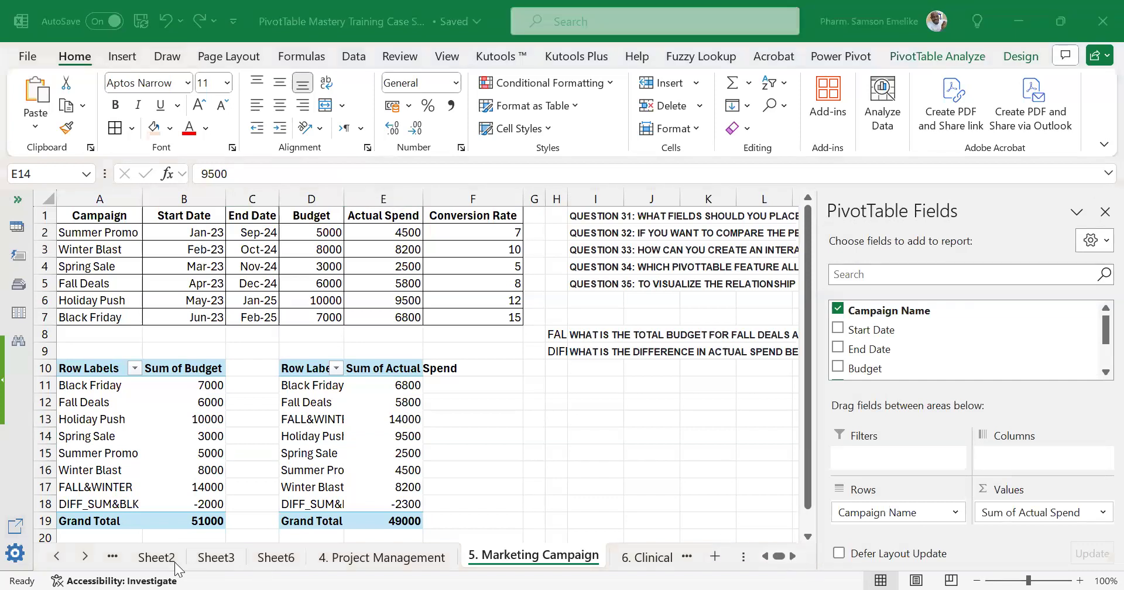
click(59, 557)
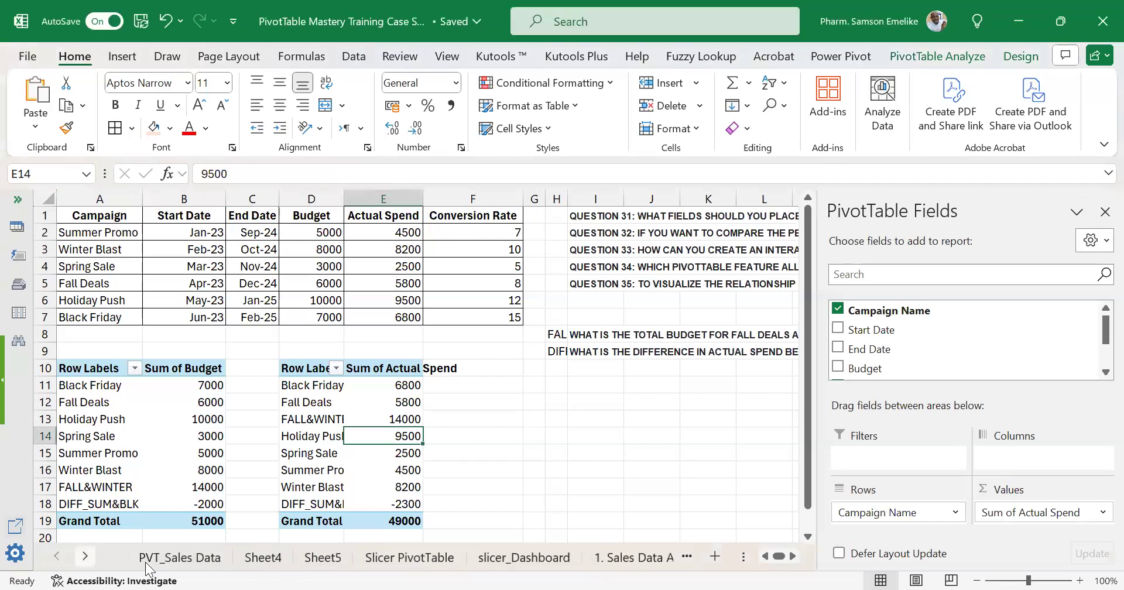
click(85, 554)
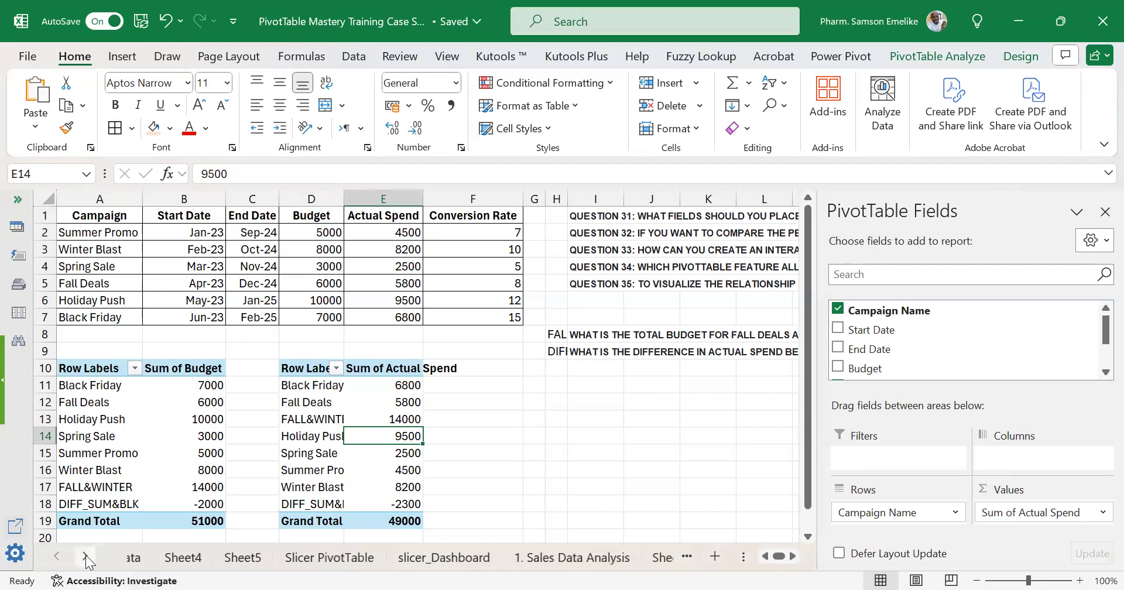
click(86, 555)
click(86, 555)
click(86, 555)
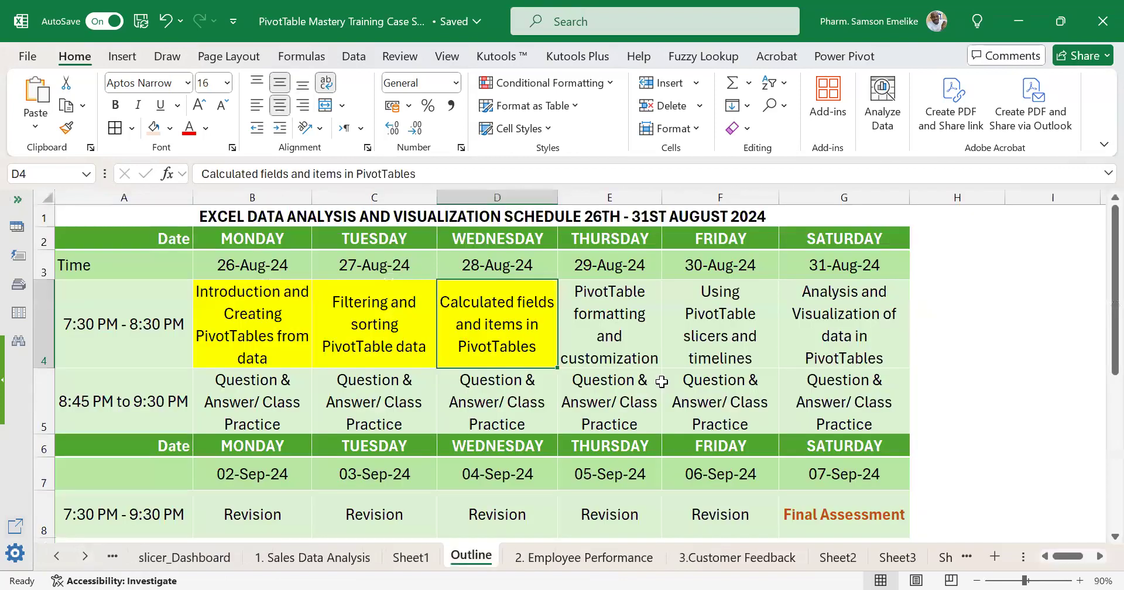
key(Right)
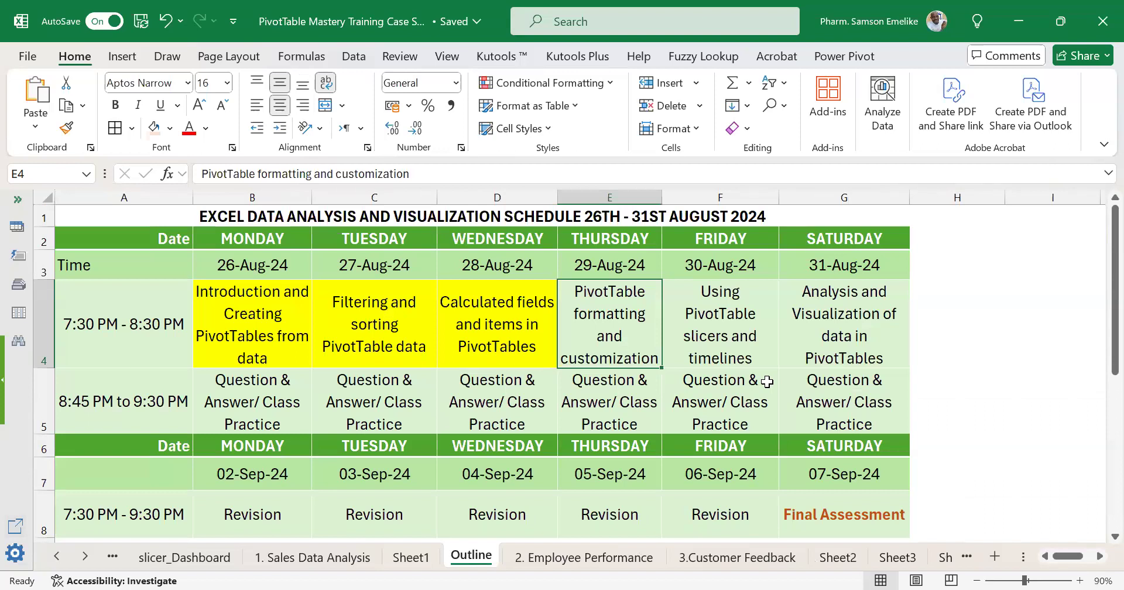
click(841, 350)
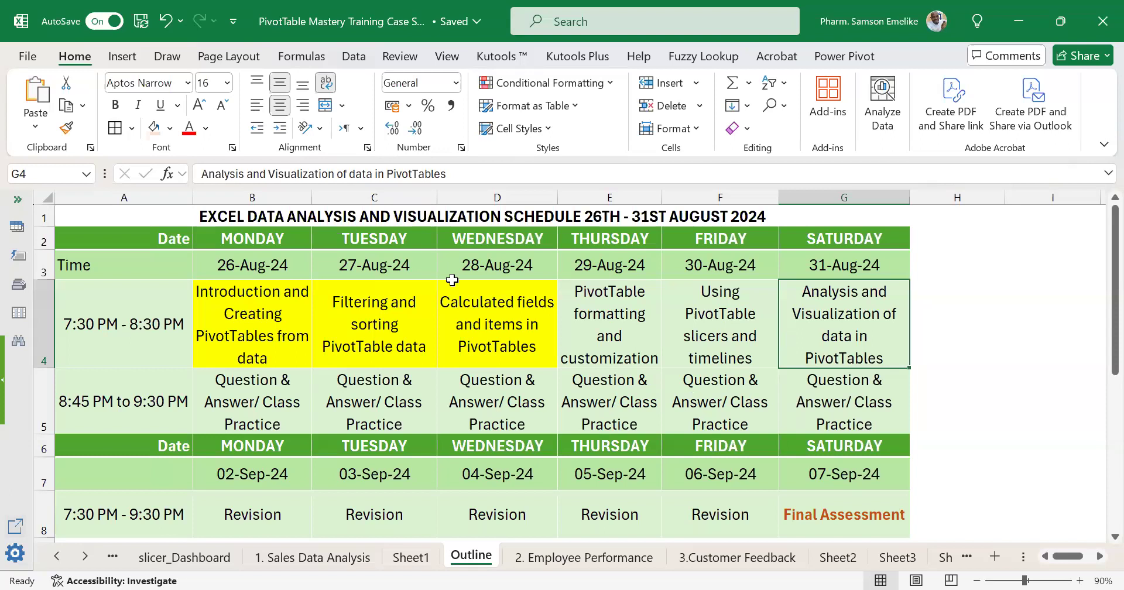
Examine the second week of the schedule, with the September revision sessions and the Final Assessment.
scroll(502, 311, down, 1)
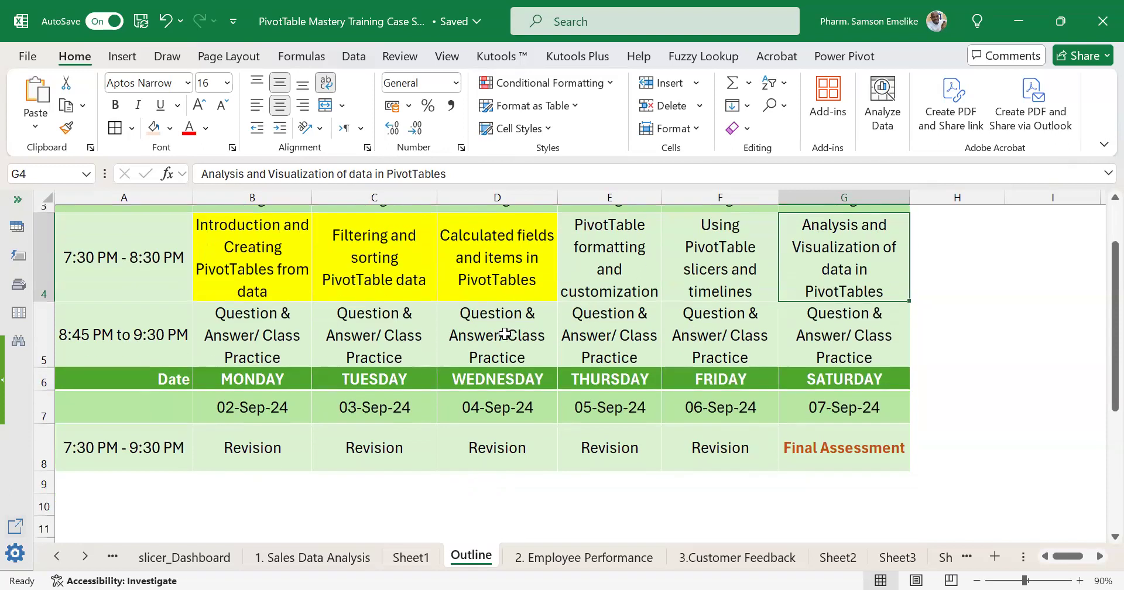
click(271, 486)
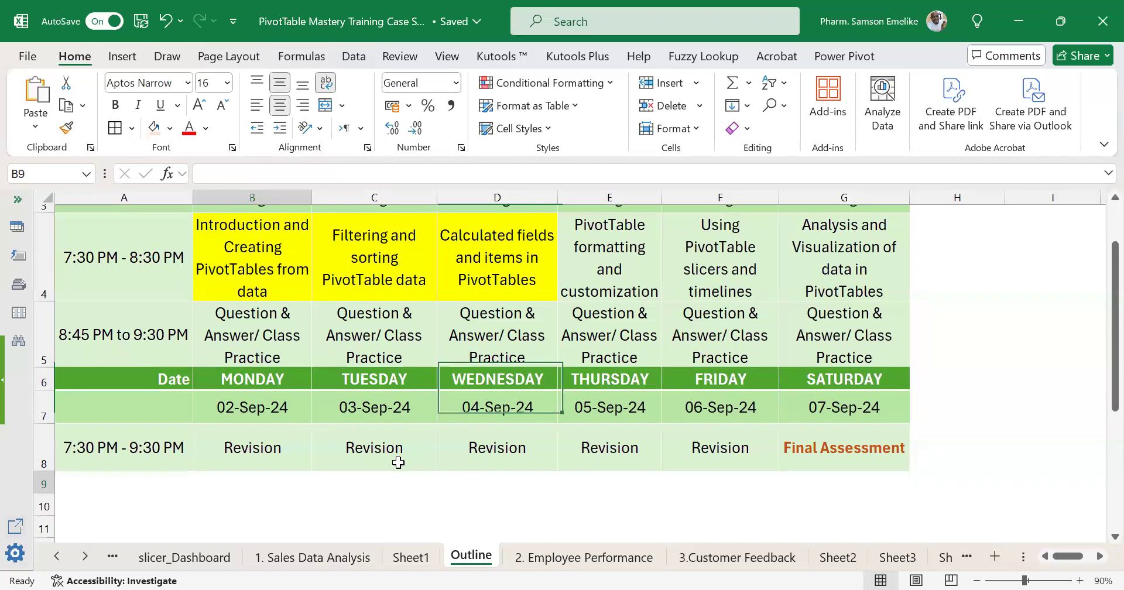
key(shift+Right)
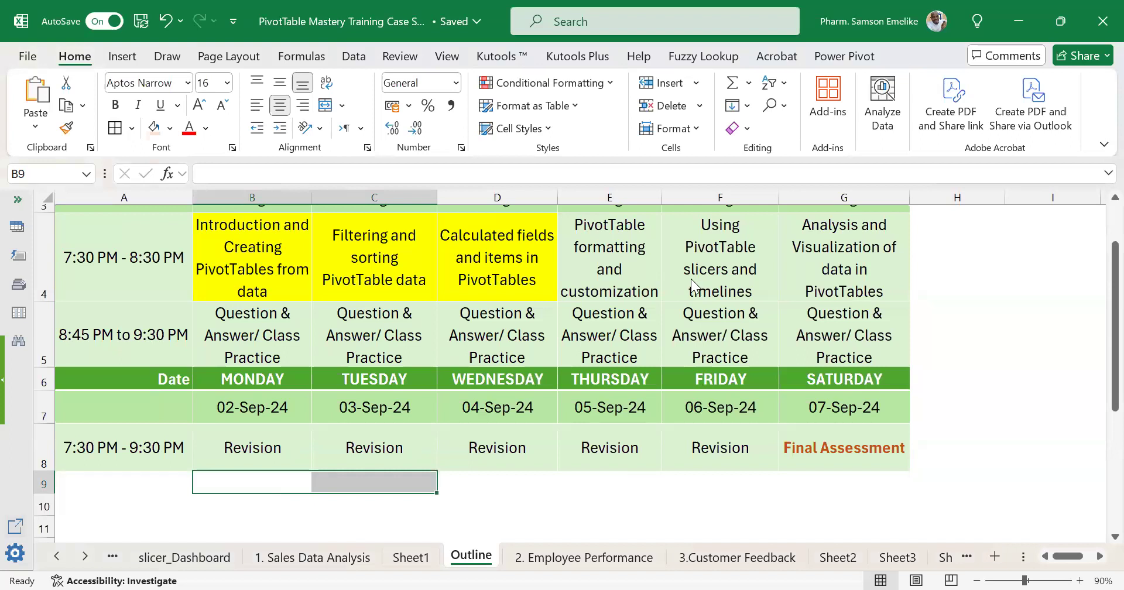
scroll(691, 279, up, 1)
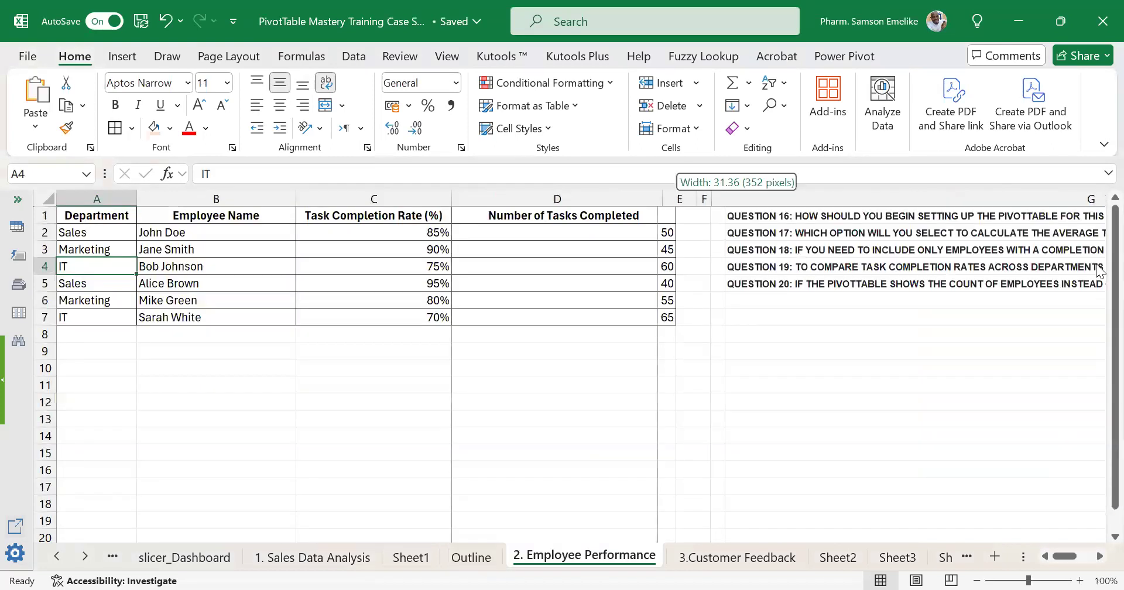
Increase all row heights on the 2. Employee Performance sheet to fit the full column headings.
drag(1075, 225, 361, 354)
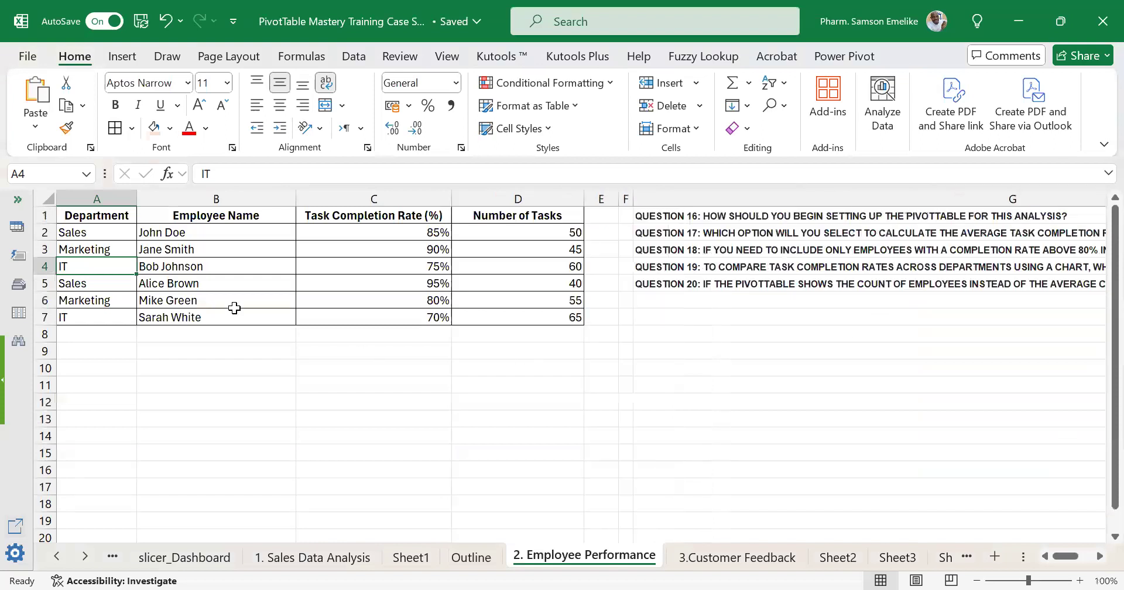
drag(451, 199, 380, 199)
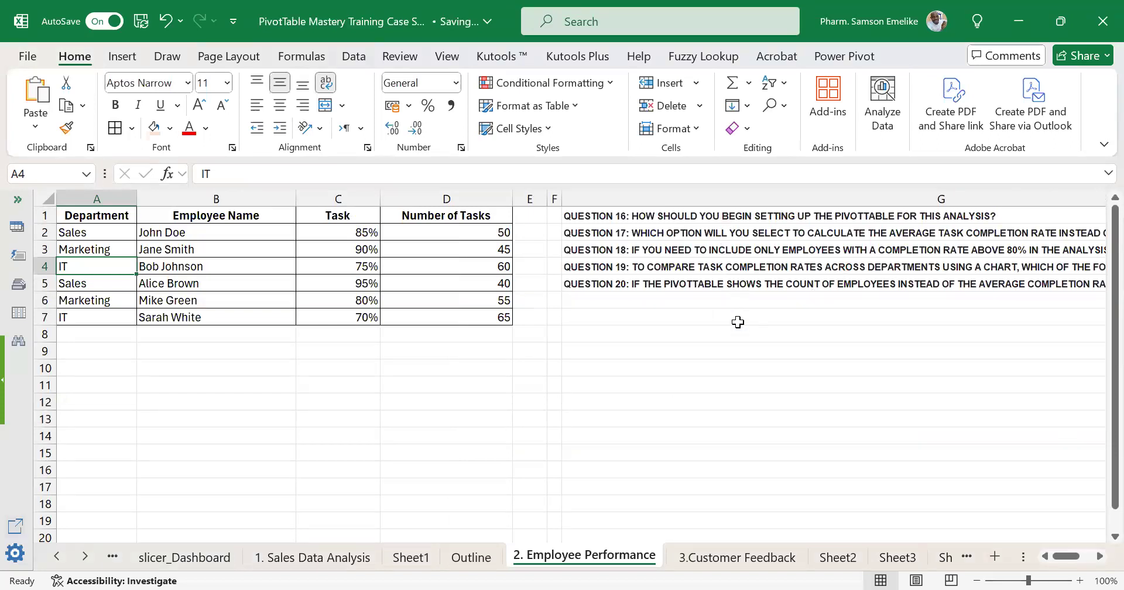
click(568, 266)
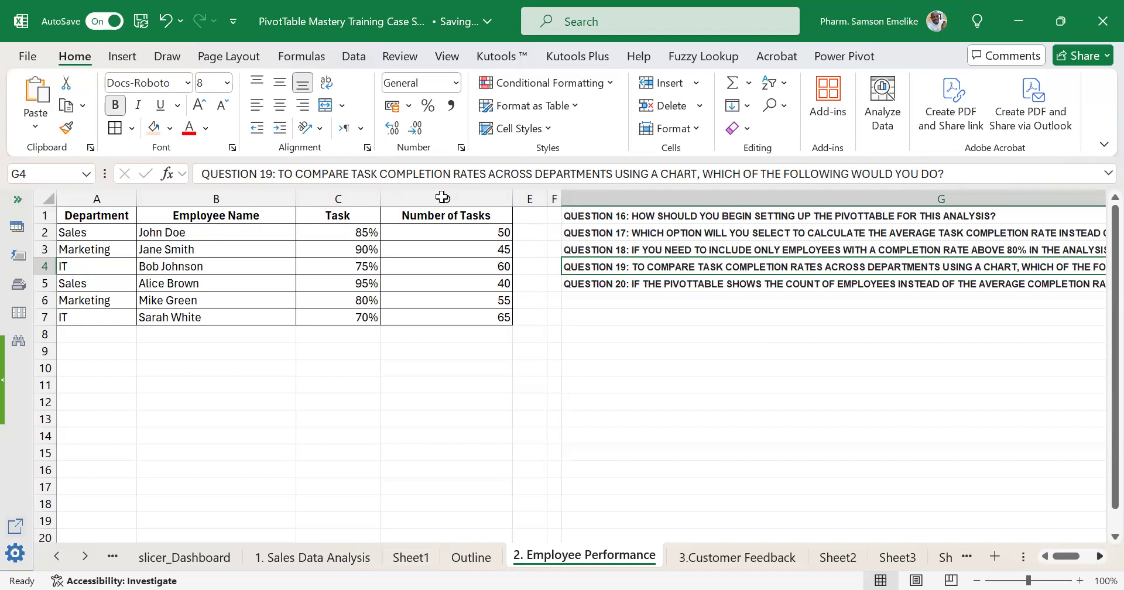
scroll(264, 391, right, 1)
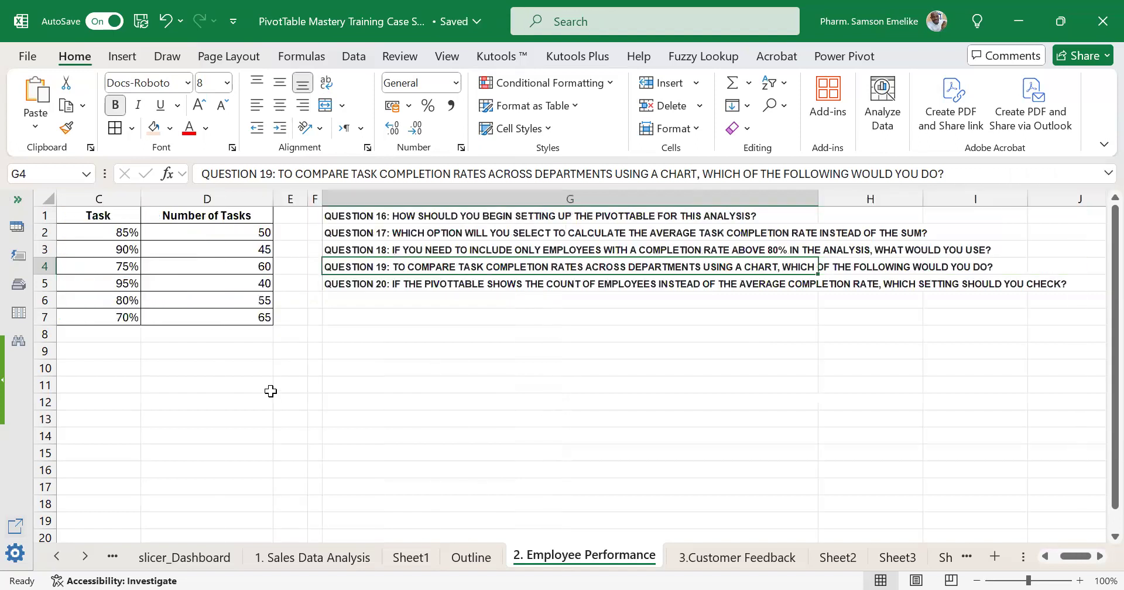
key(ctrl+a)
Wrap the text of Questions 16 to 20 in cells G1:G5.
click(620, 225)
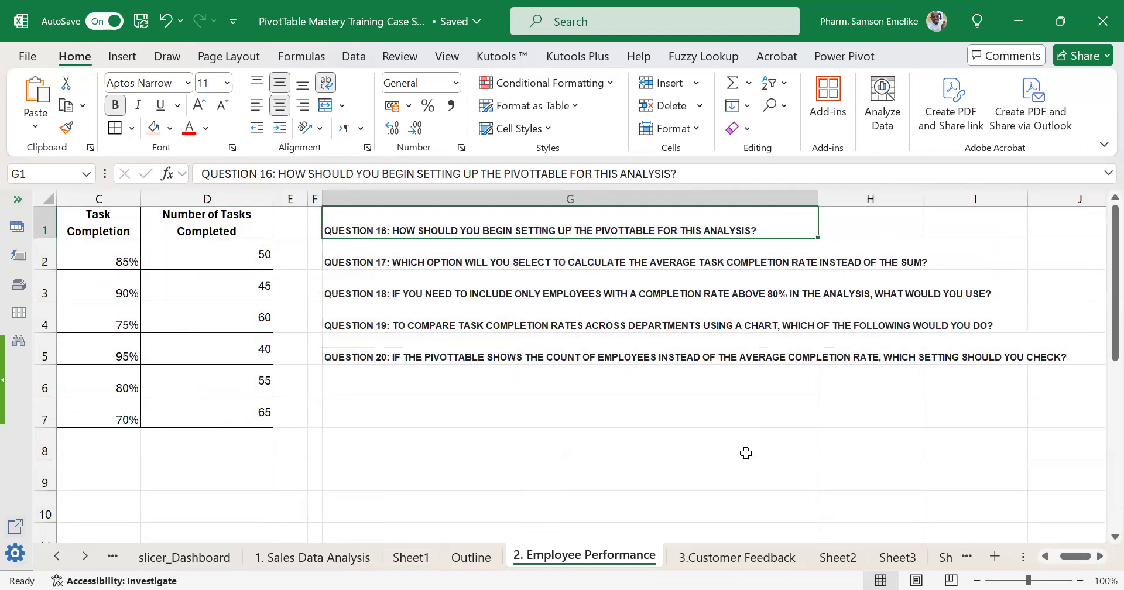
key(ctrl+shift+Down)
key(alt+h)
key(w)
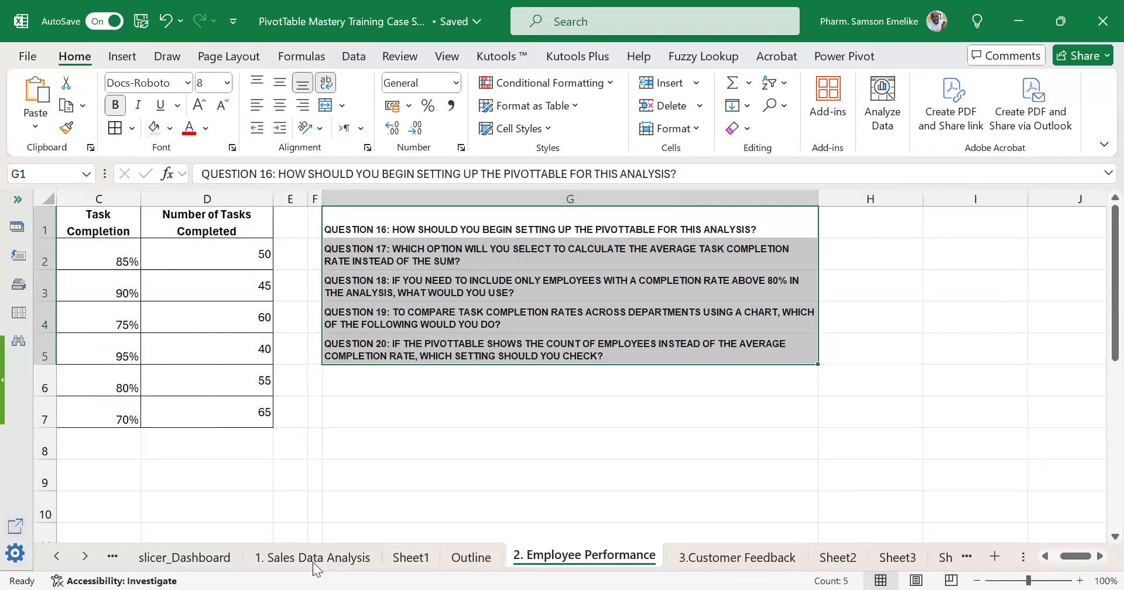
Return to the 5. Marketing Campaign sheet and increase the height of rows 1 to 5.
key(ctrl+Page_Down)
click(91, 559)
click(94, 562)
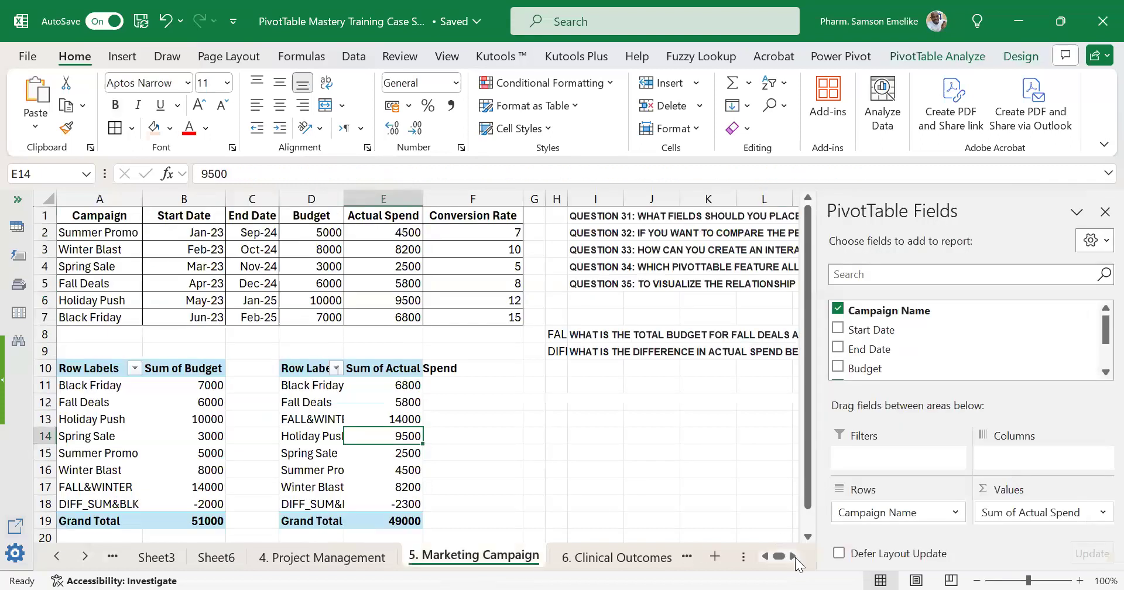
scroll(556, 368, right, 2)
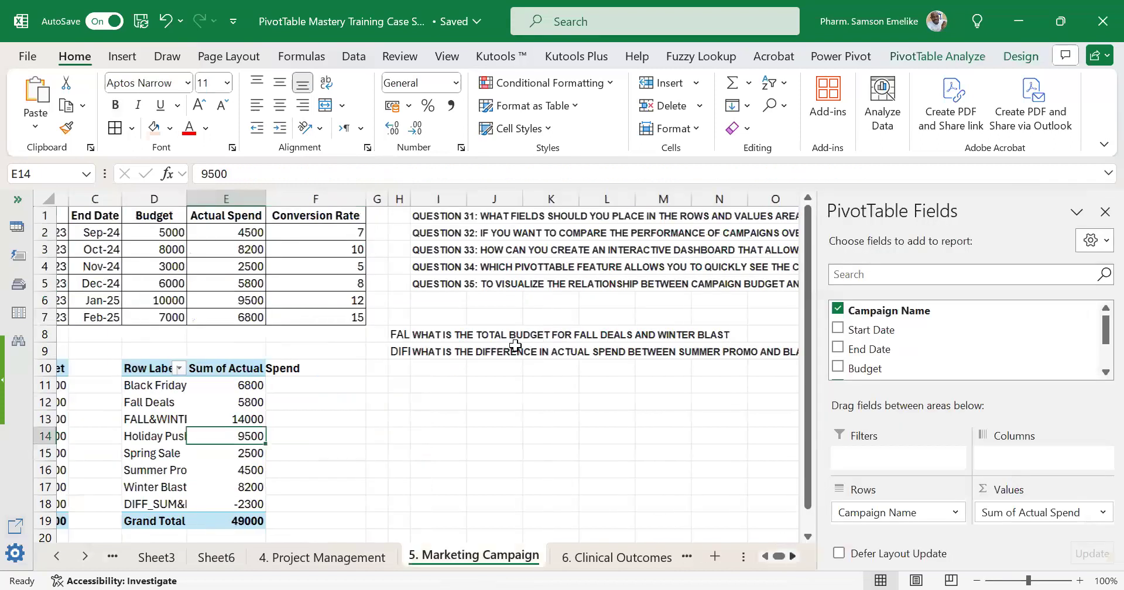
scroll(421, 211, right, 1)
click(421, 212)
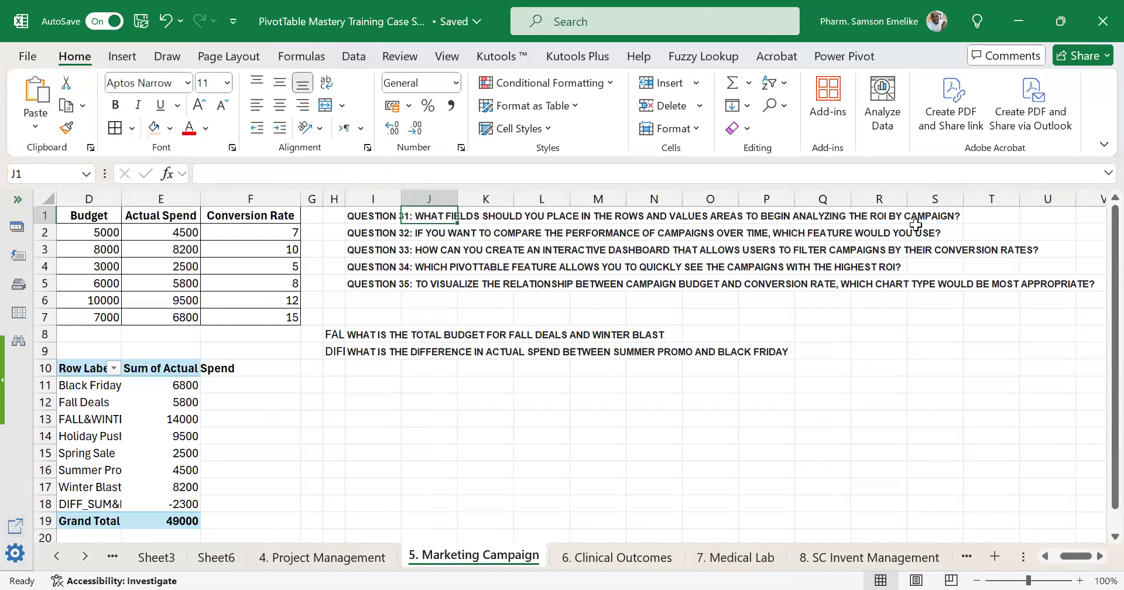
click(391, 221)
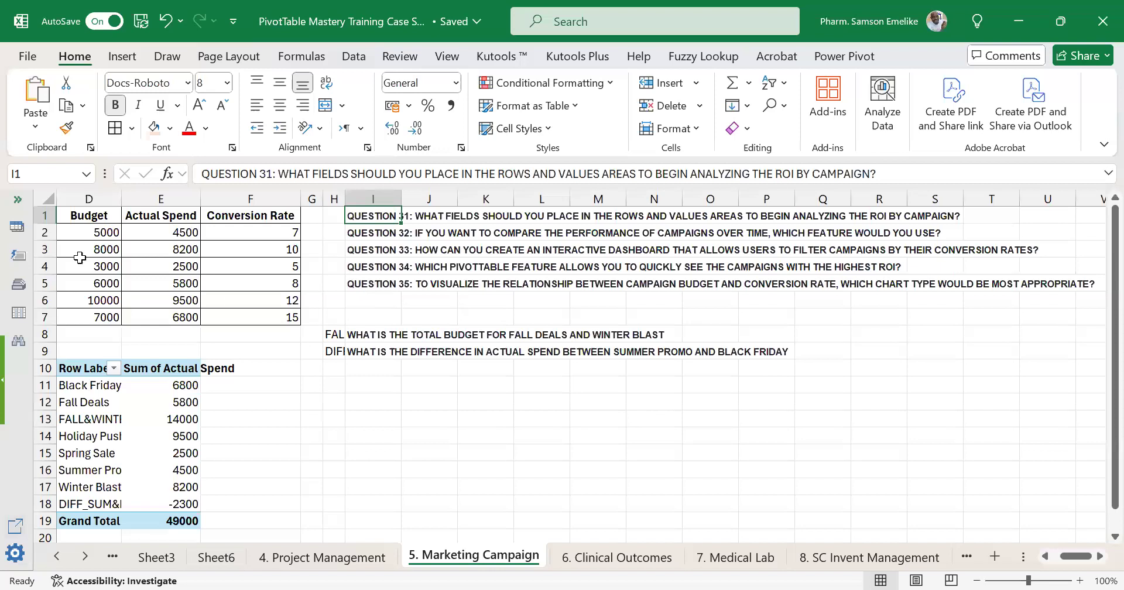
key(ctrl+shift+Down)
drag(45, 215, 190, 286)
drag(440, 234, 483, 395)
Widen column I and wrap the text of Questions 31 to 35 in I1:I5.
drag(373, 235, 398, 423)
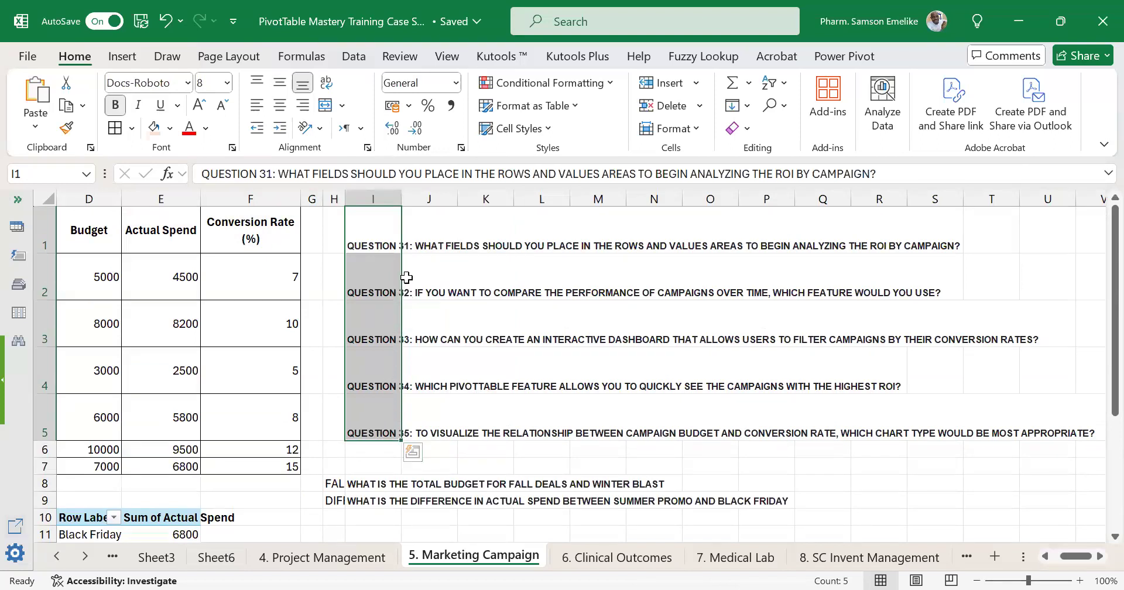
drag(401, 196, 847, 228)
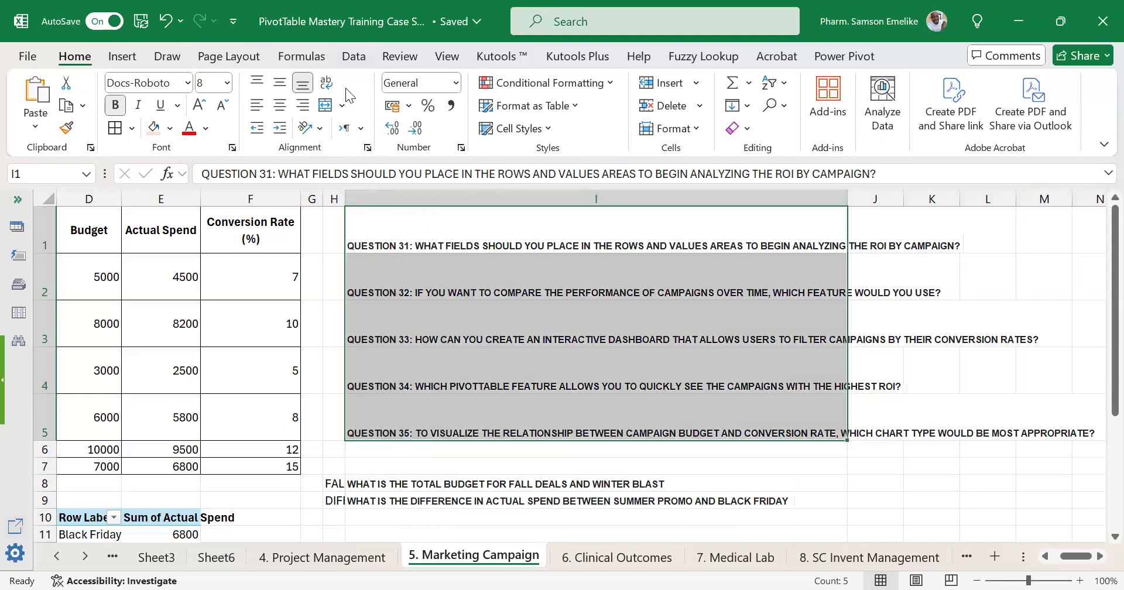
click(325, 84)
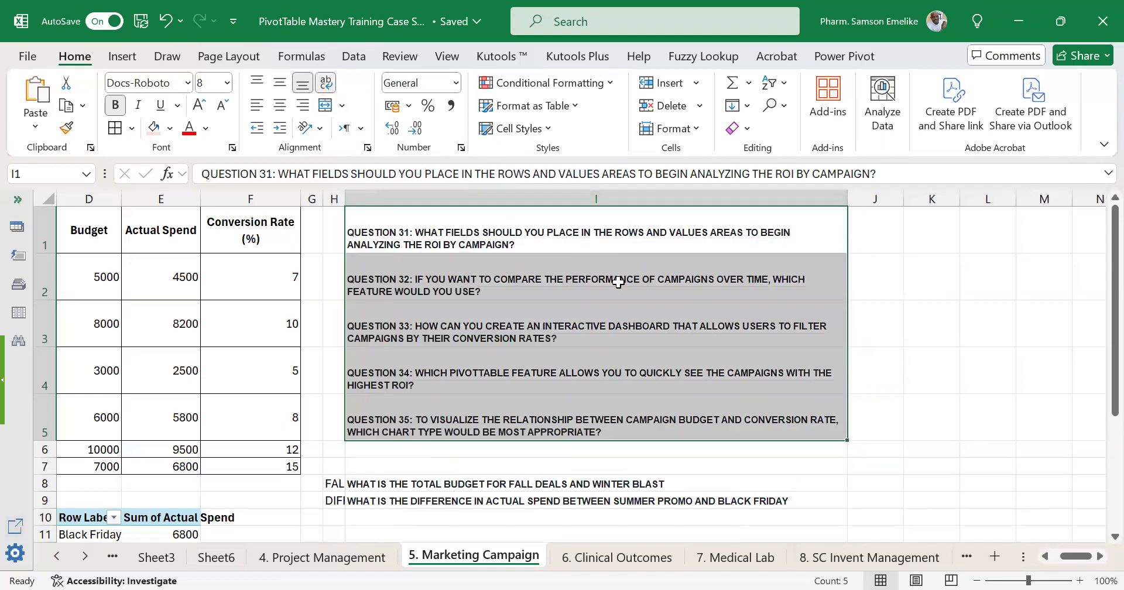
Middle-align Questions 31 to 35 vertically in I1:I5 and make column I slightly narrower.
click(599, 295)
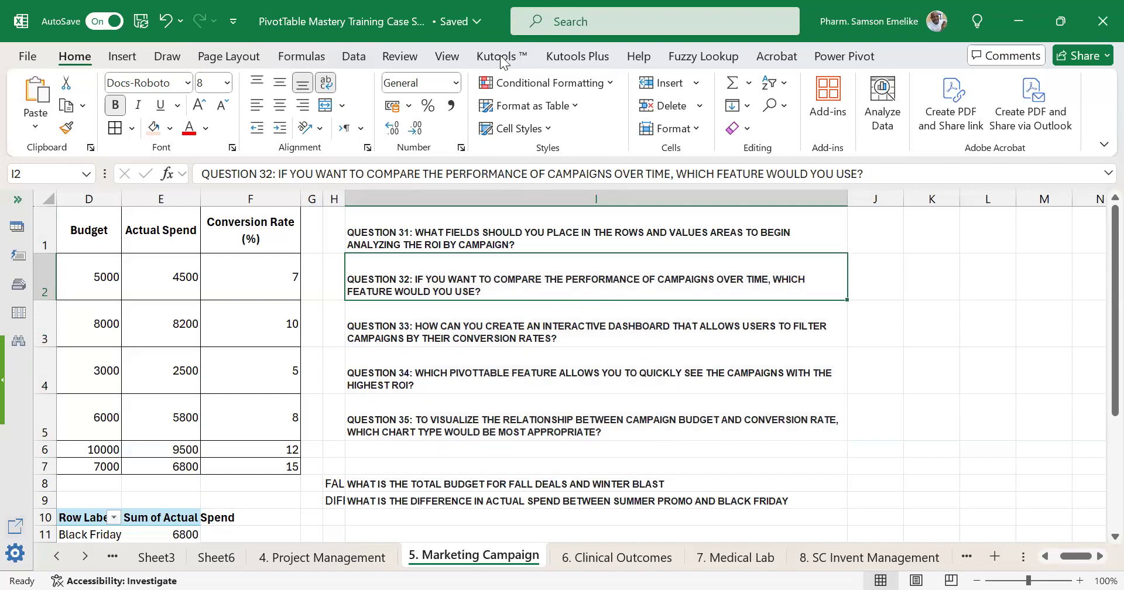
click(546, 230)
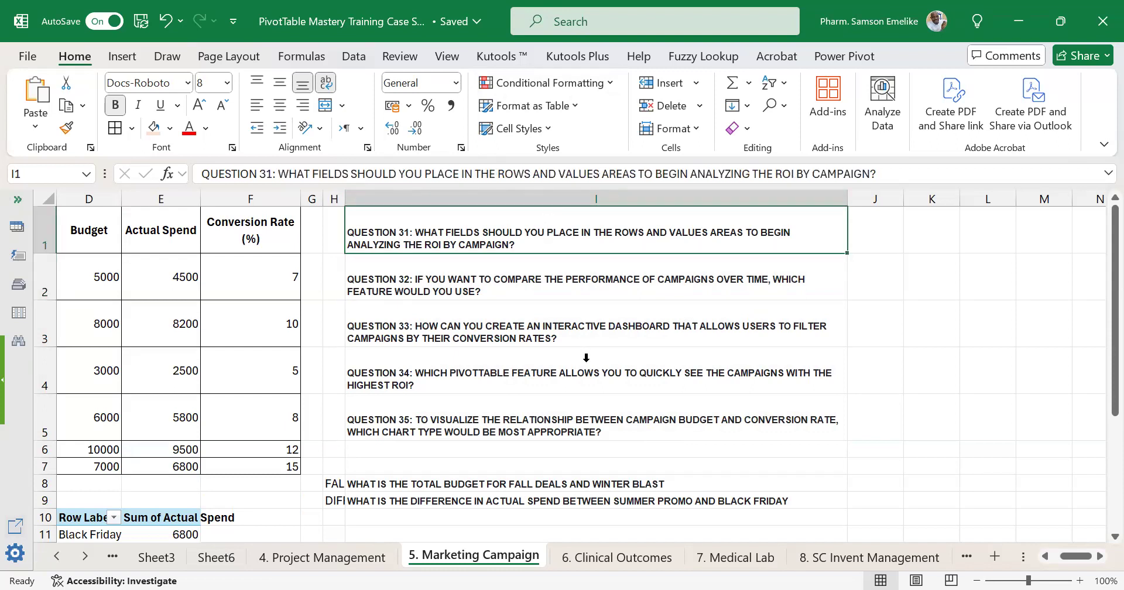
drag(527, 219, 571, 380)
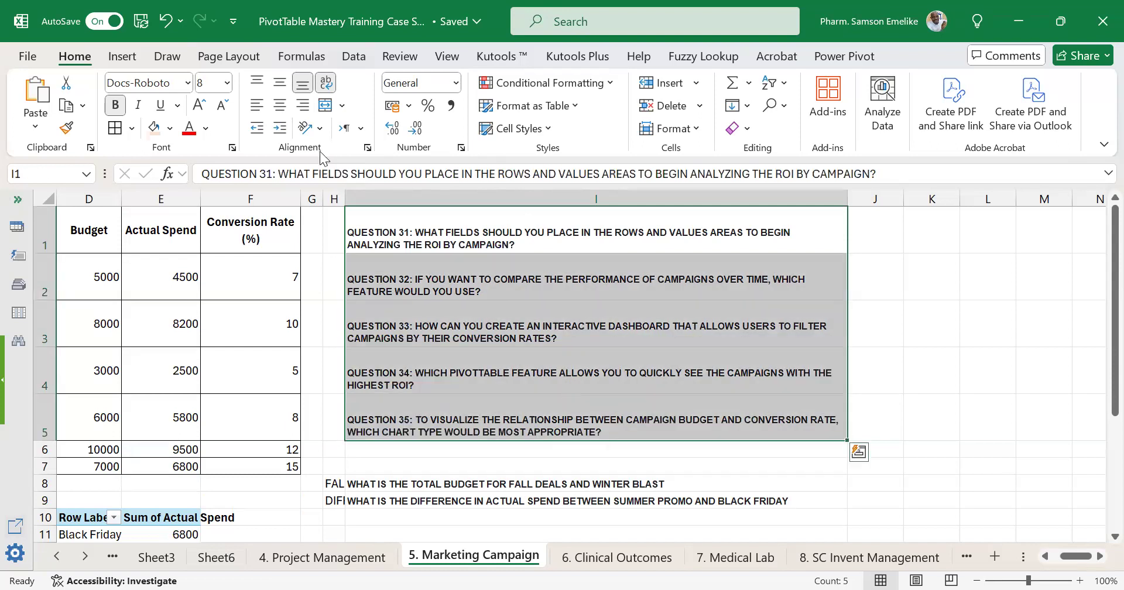
click(280, 83)
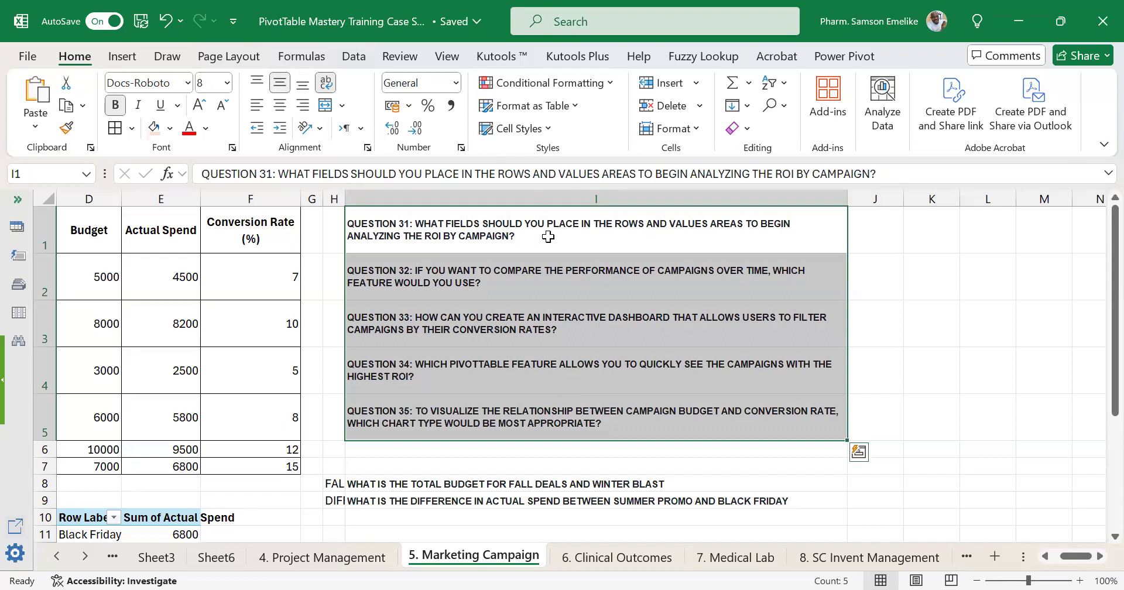
click(548, 236)
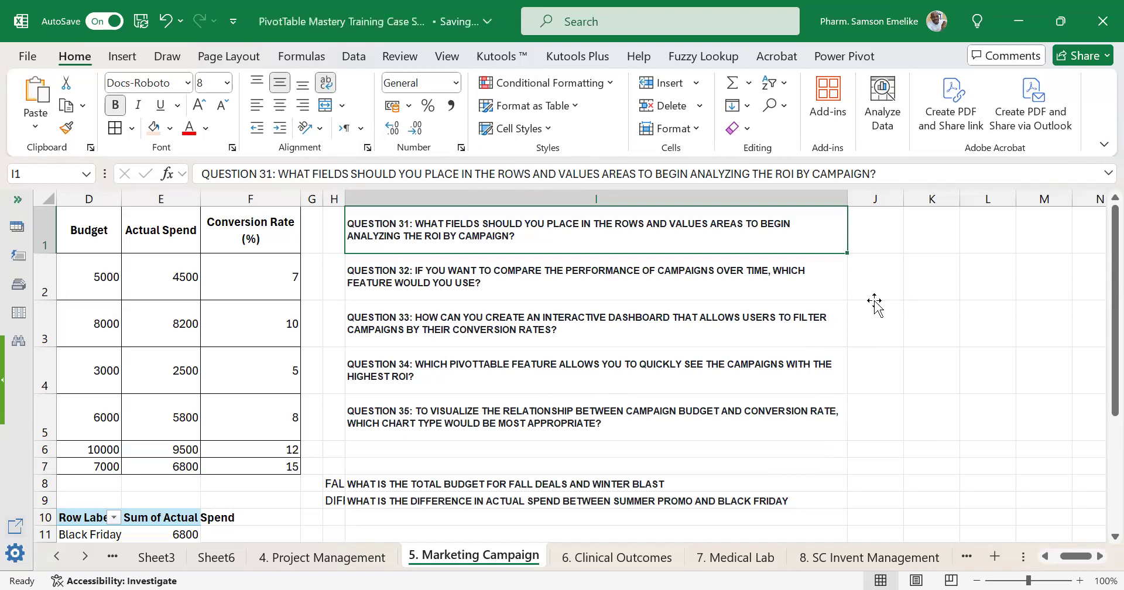
drag(846, 199, 777, 207)
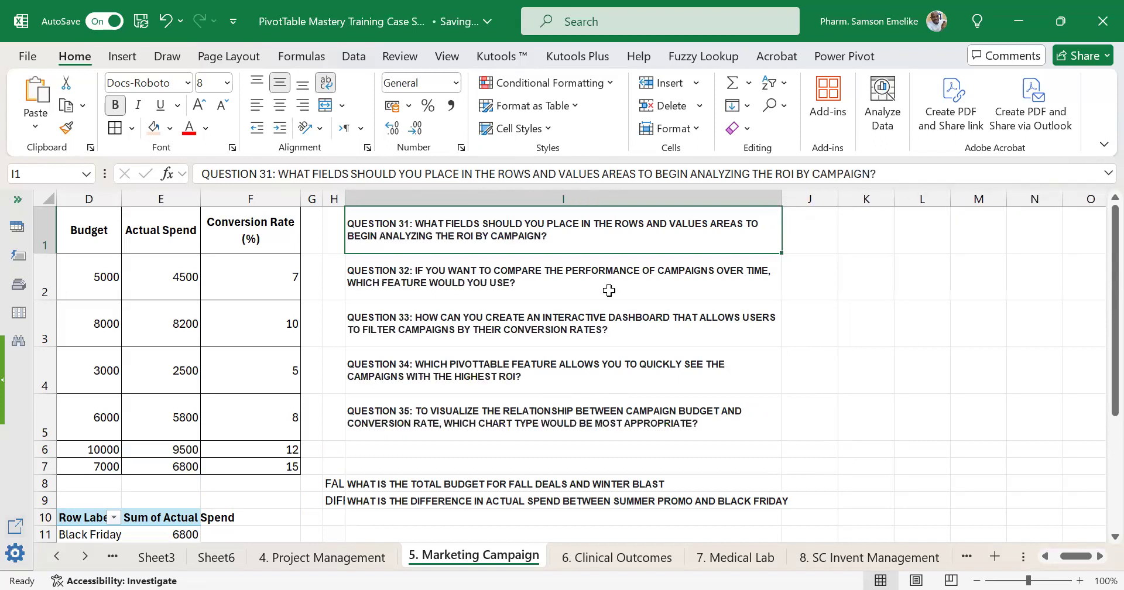
click(586, 281)
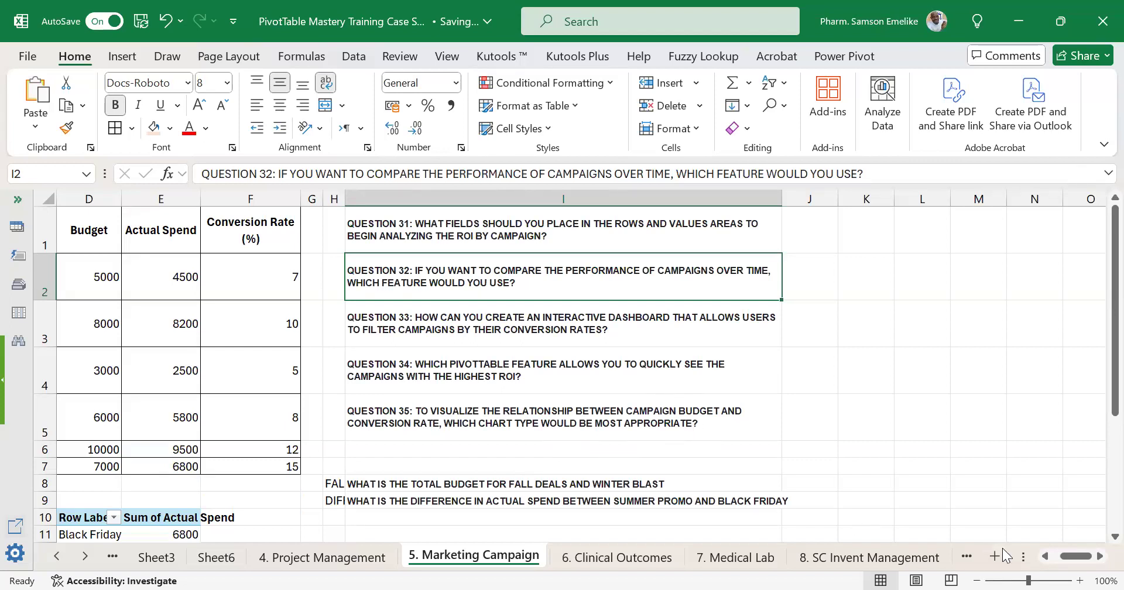
Check Thursday's PivotTable formatting and customization topic on the Outline sheet and open the 4. Project Management sheet.
drag(631, 562, 60, 560)
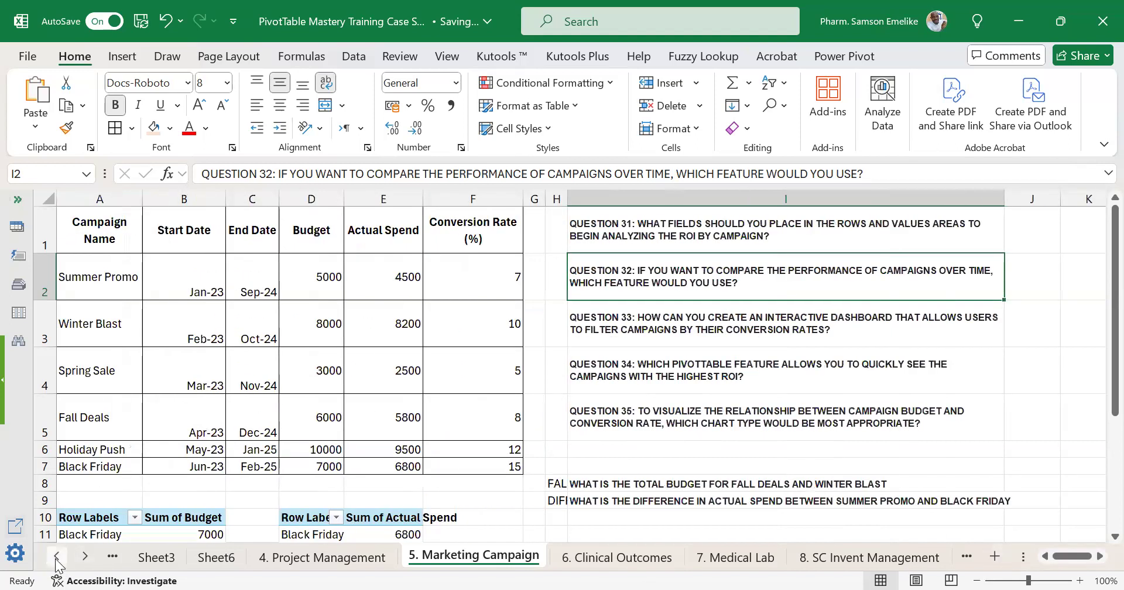
click(57, 563)
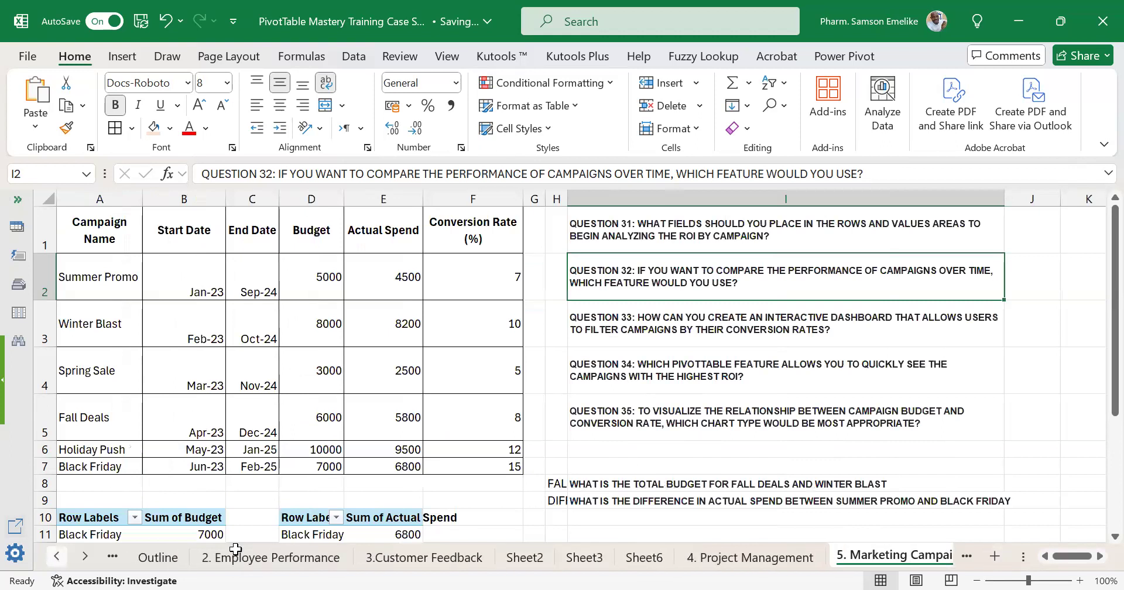
click(216, 558)
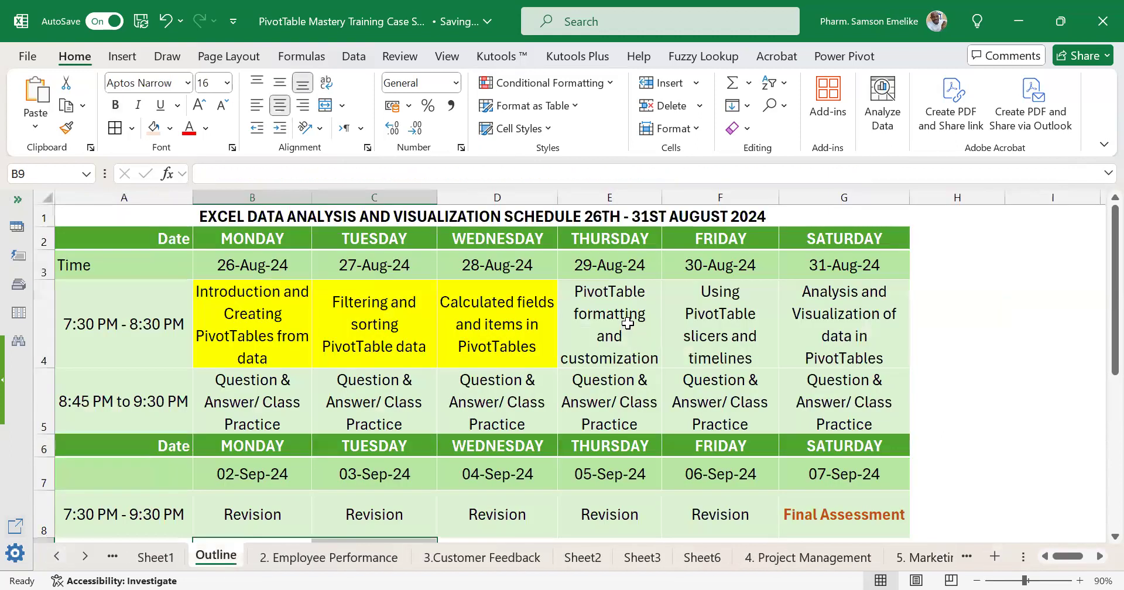
click(628, 323)
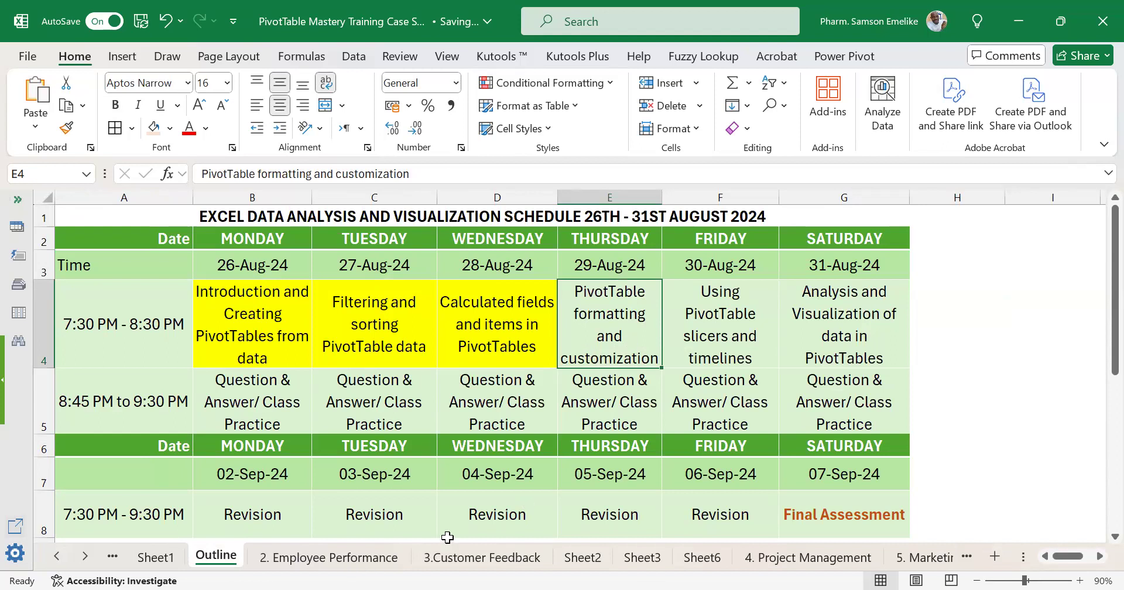
click(797, 554)
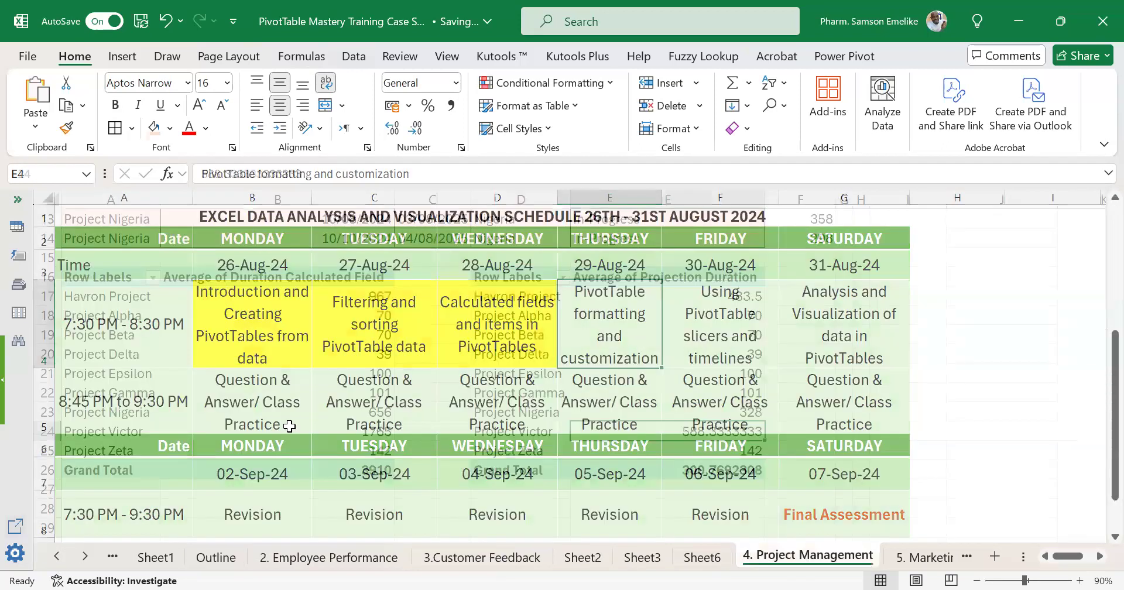
Select the Average of Duration Calculated Field PivotTable and review its analysis and design options.
click(145, 319)
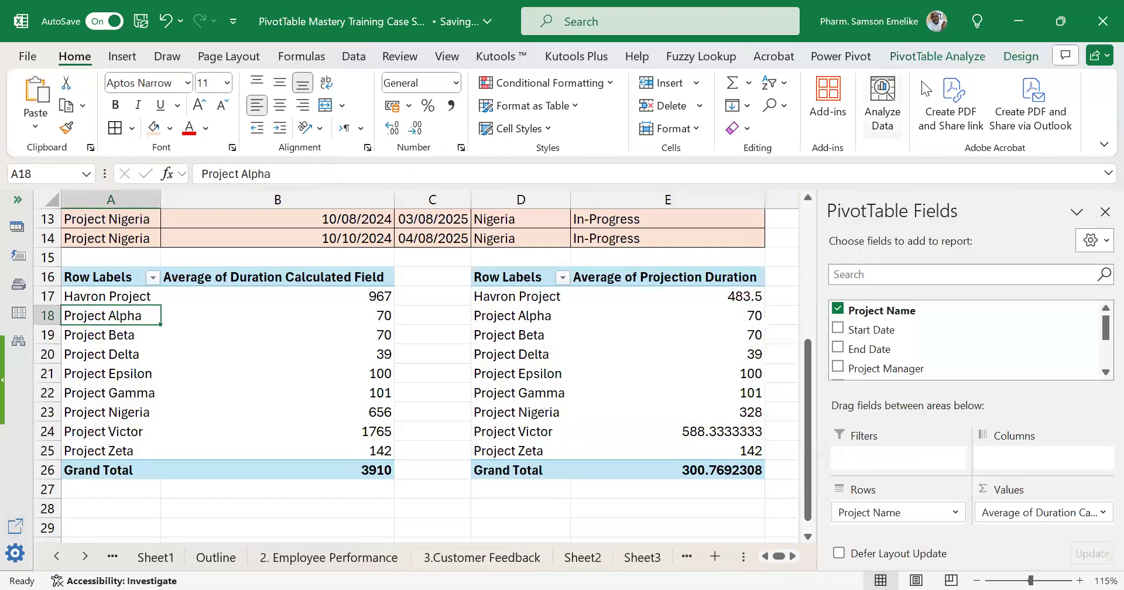
click(924, 57)
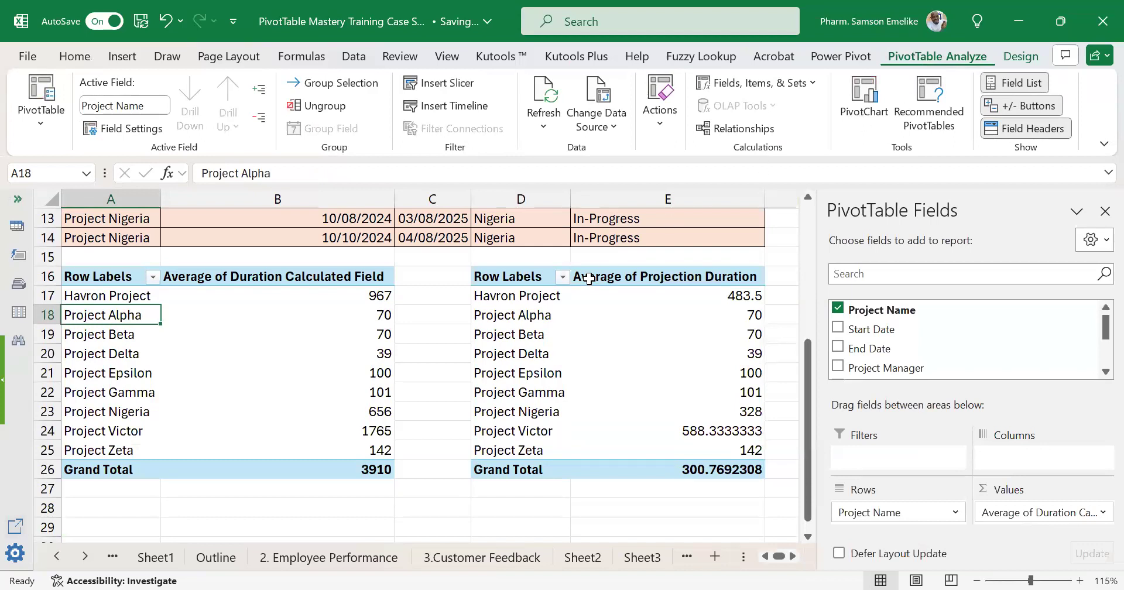
click(1021, 56)
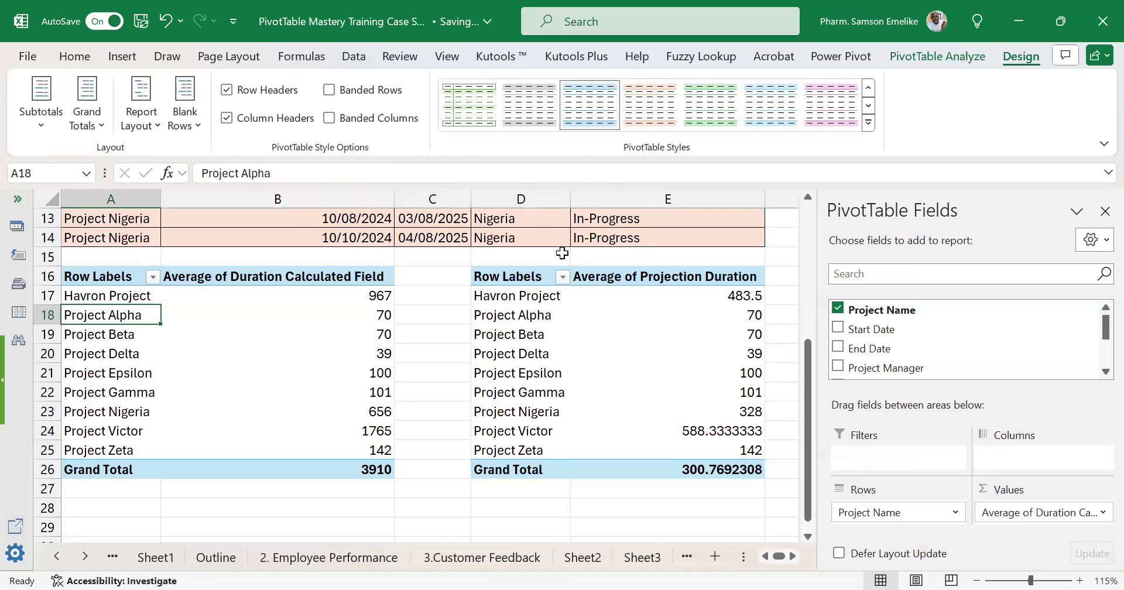
Look over the project source table and Questions 26 to 30 on the 4. Project Management sheet.
scroll(567, 256, up, 4)
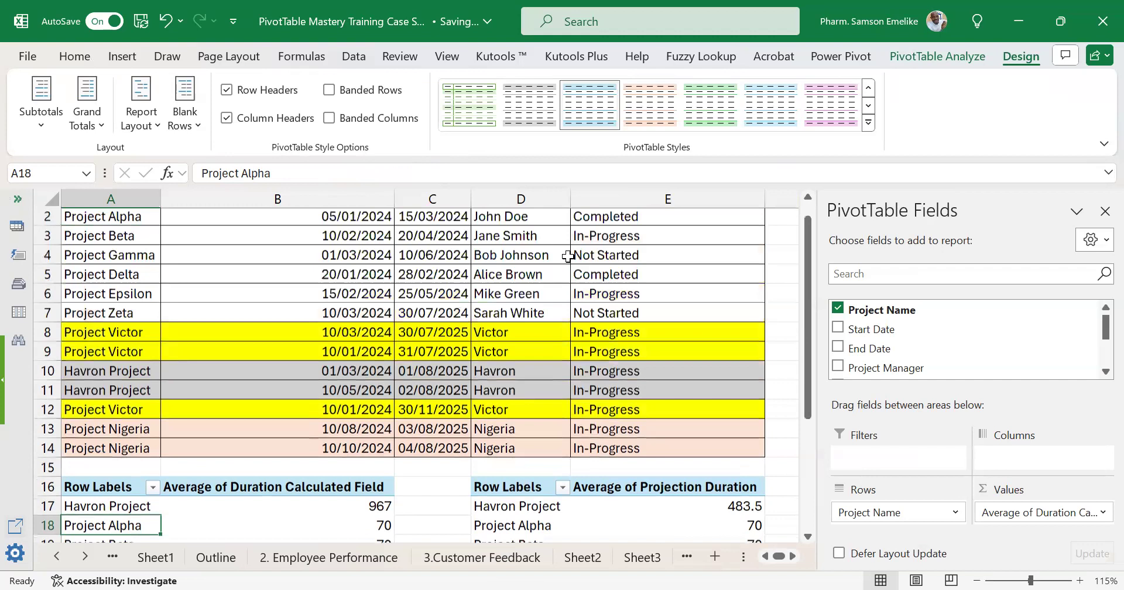
scroll(568, 256, up, 1)
click(791, 556)
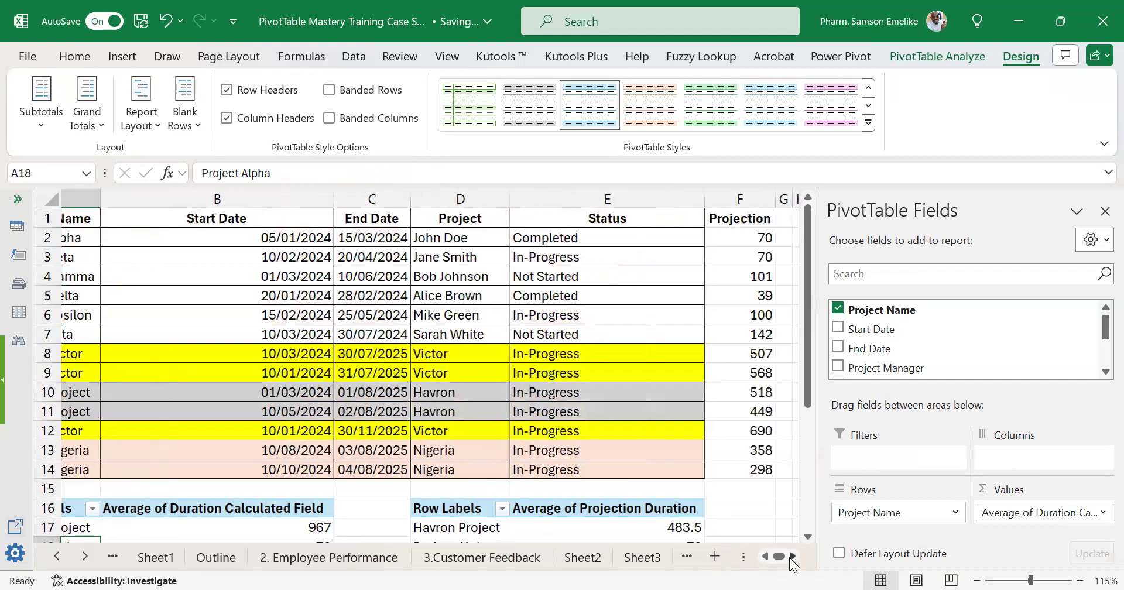
click(791, 557)
click(792, 557)
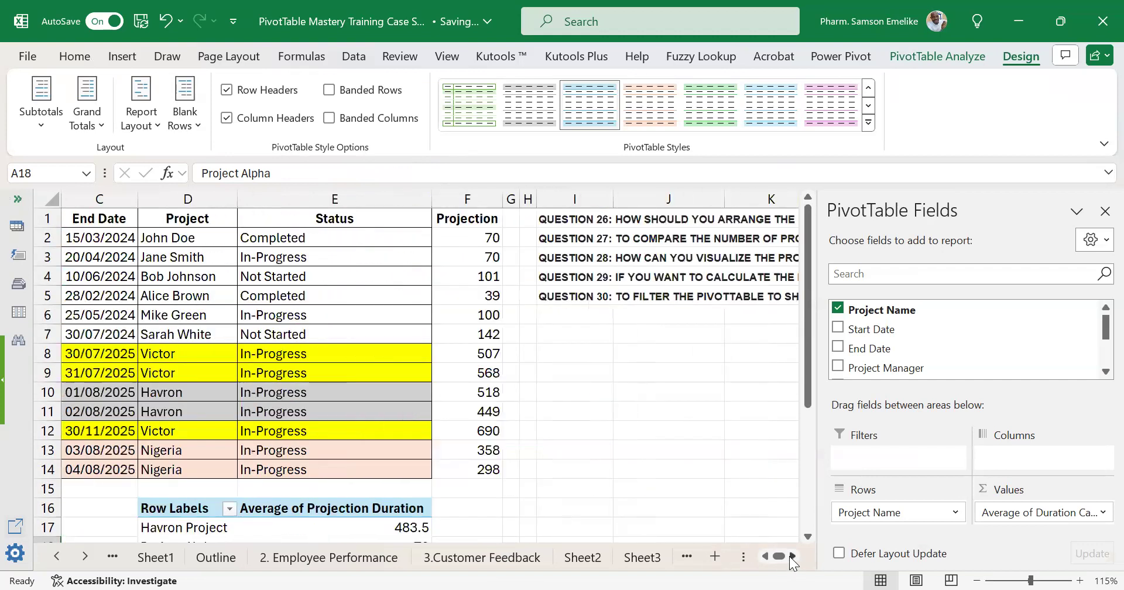
click(229, 370)
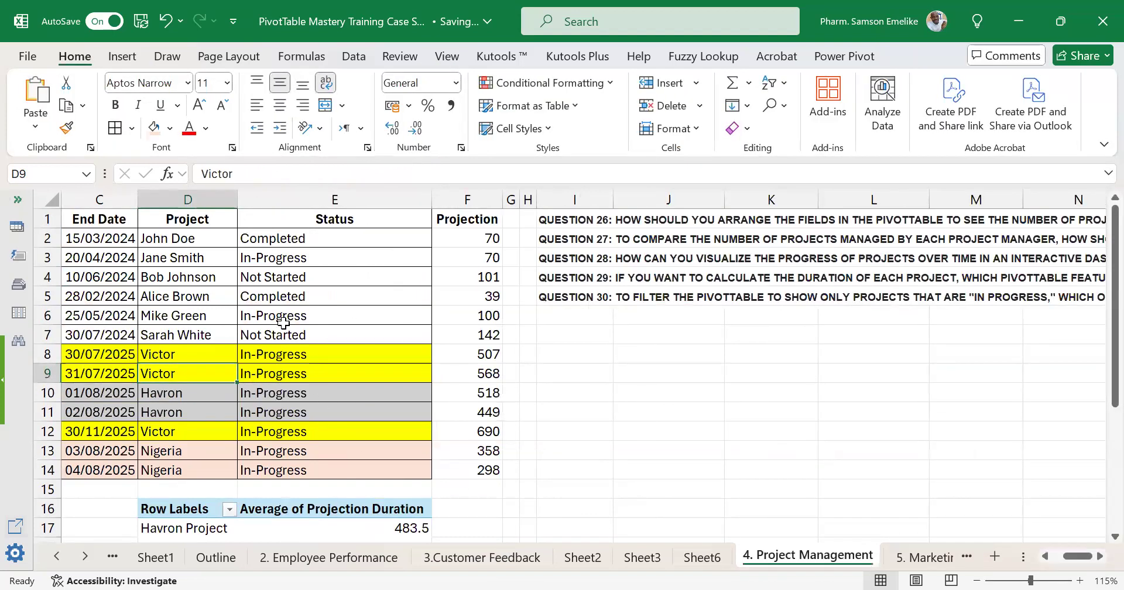
scroll(268, 335, left, 1)
scroll(268, 335, left, 3)
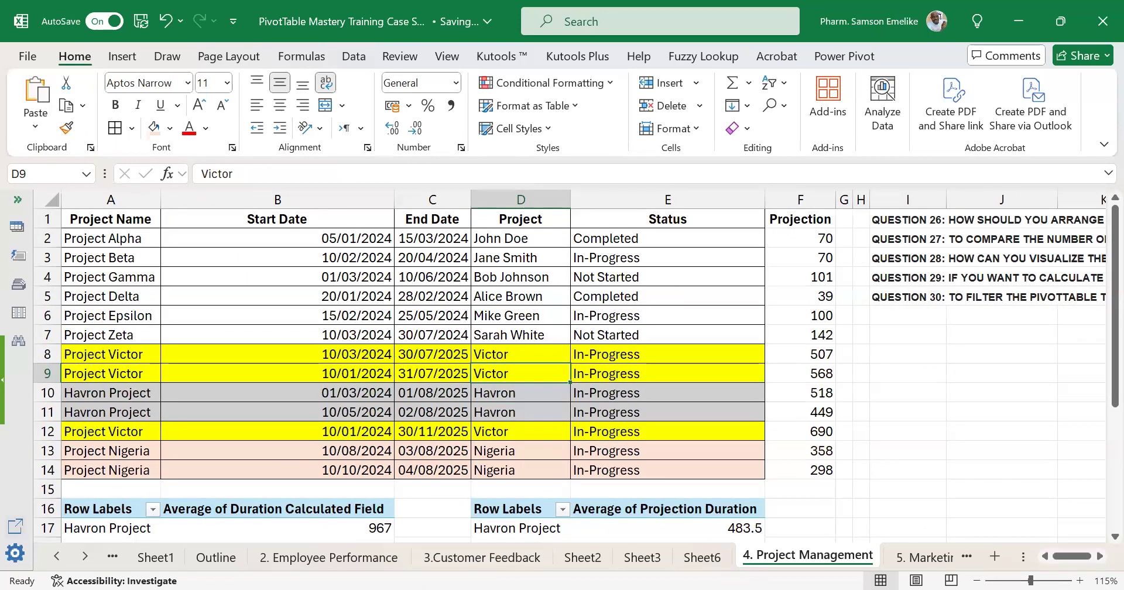
Open the 5. Marketing Campaign sheet and reduce the height of rows 1 to 7.
click(920, 557)
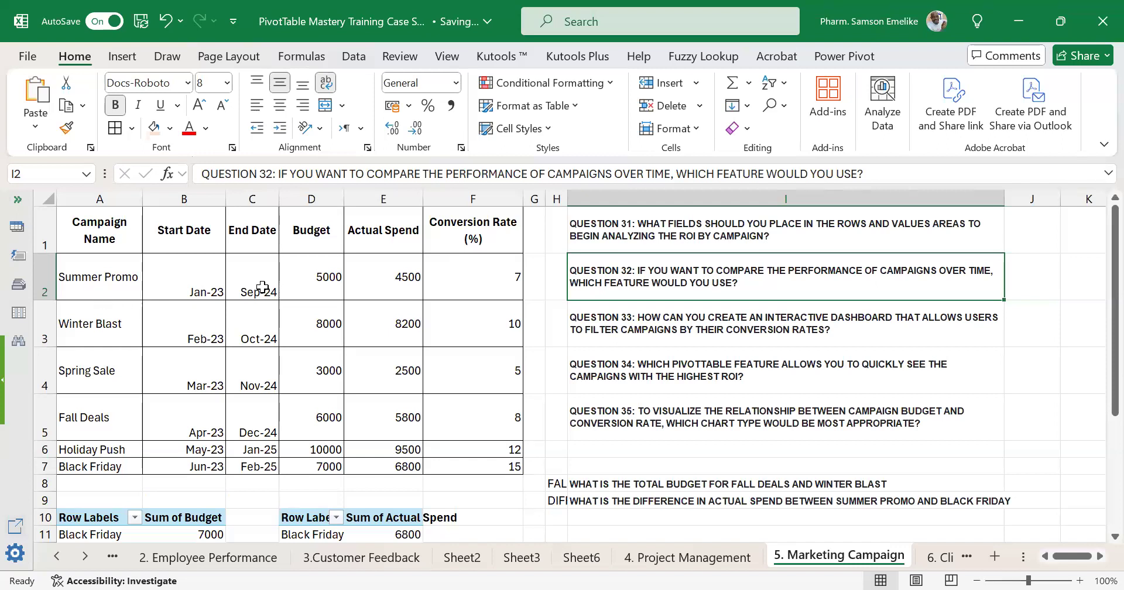
click(32, 269)
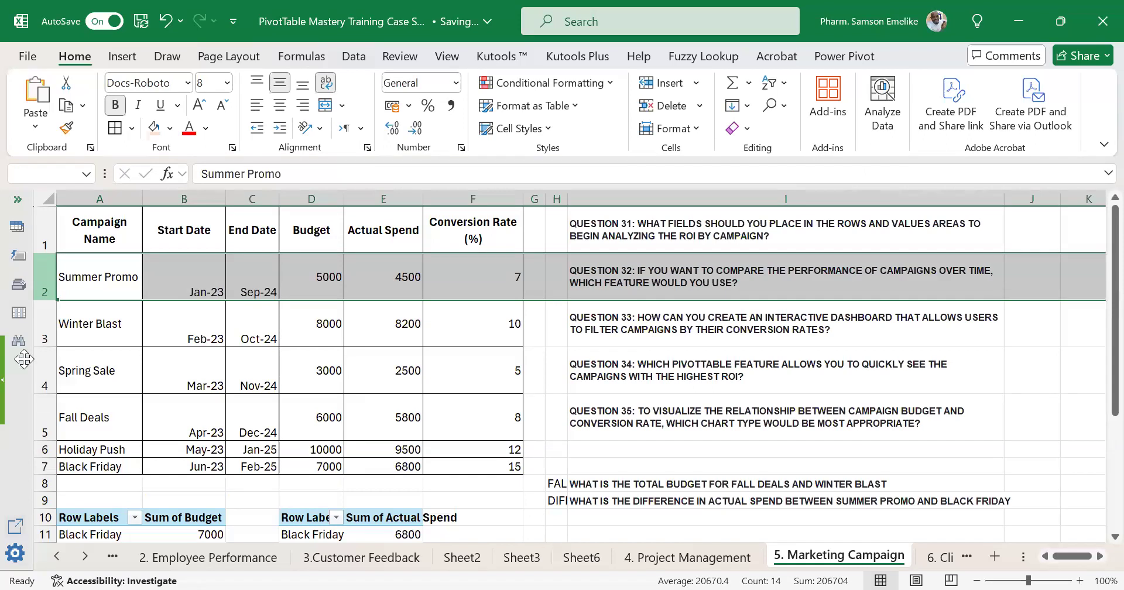
click(45, 324)
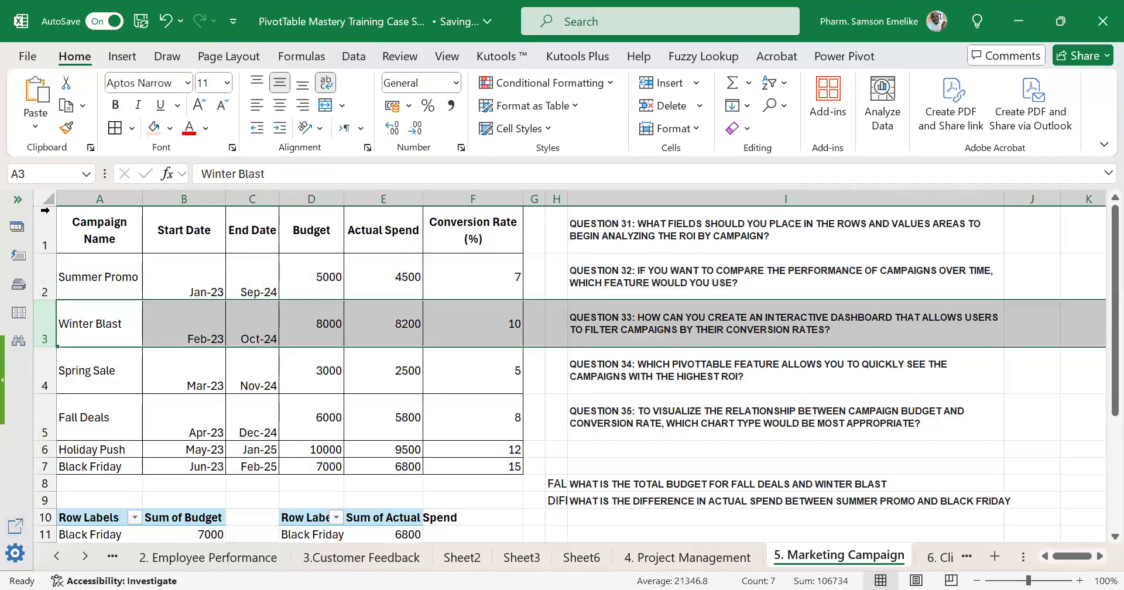
drag(45, 231, 79, 426)
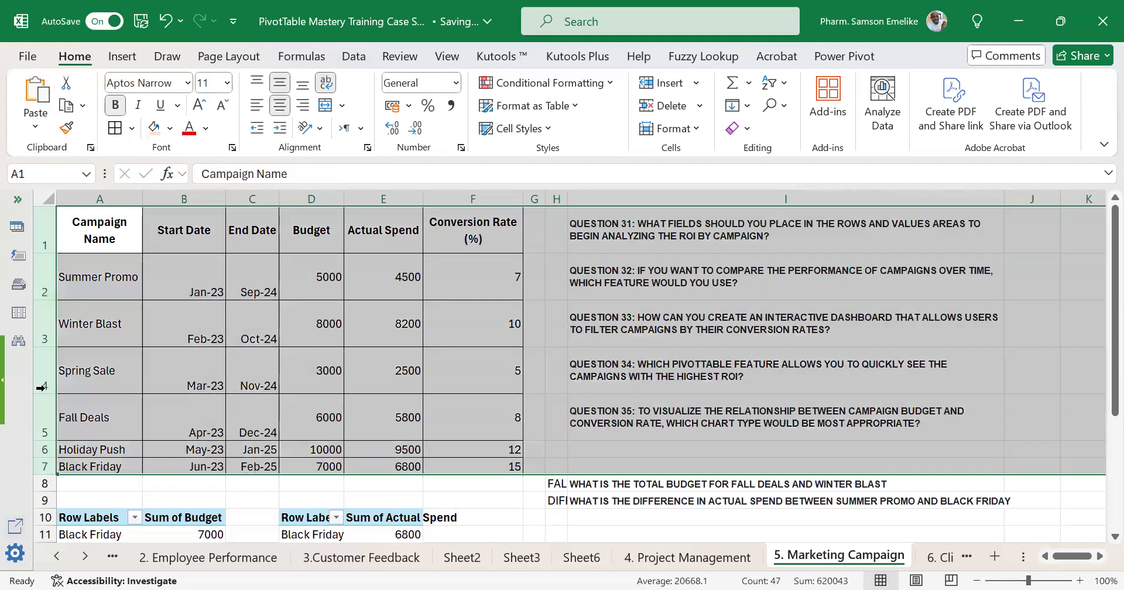
drag(46, 393, 56, 369)
Widen columns F and A and autofit column E so the Sum of Actual Spend header fits.
drag(517, 194, 591, 196)
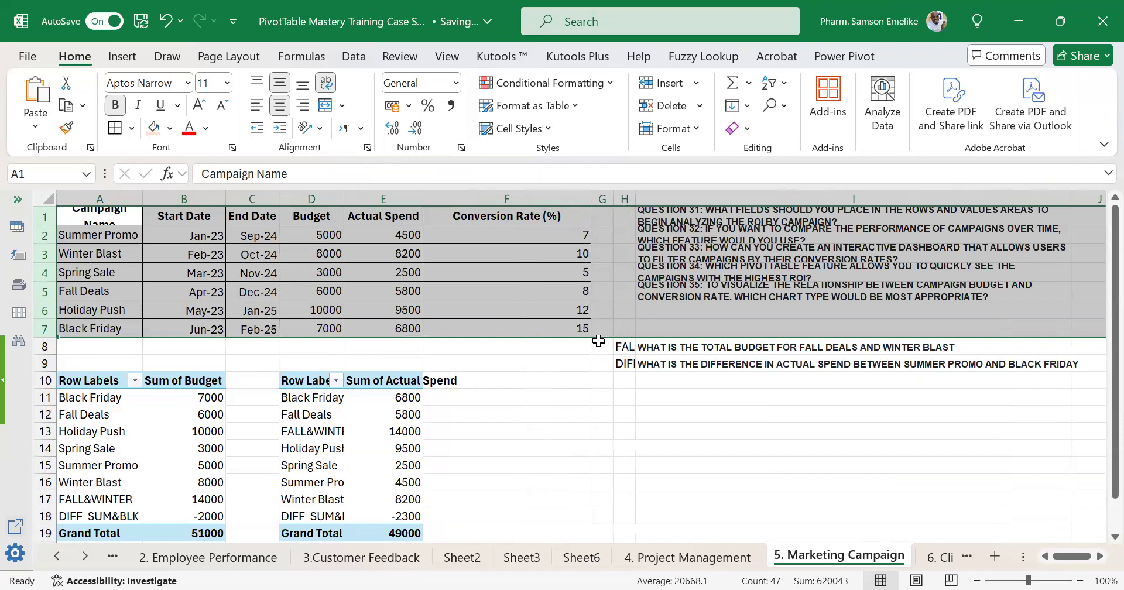
drag(142, 197, 220, 225)
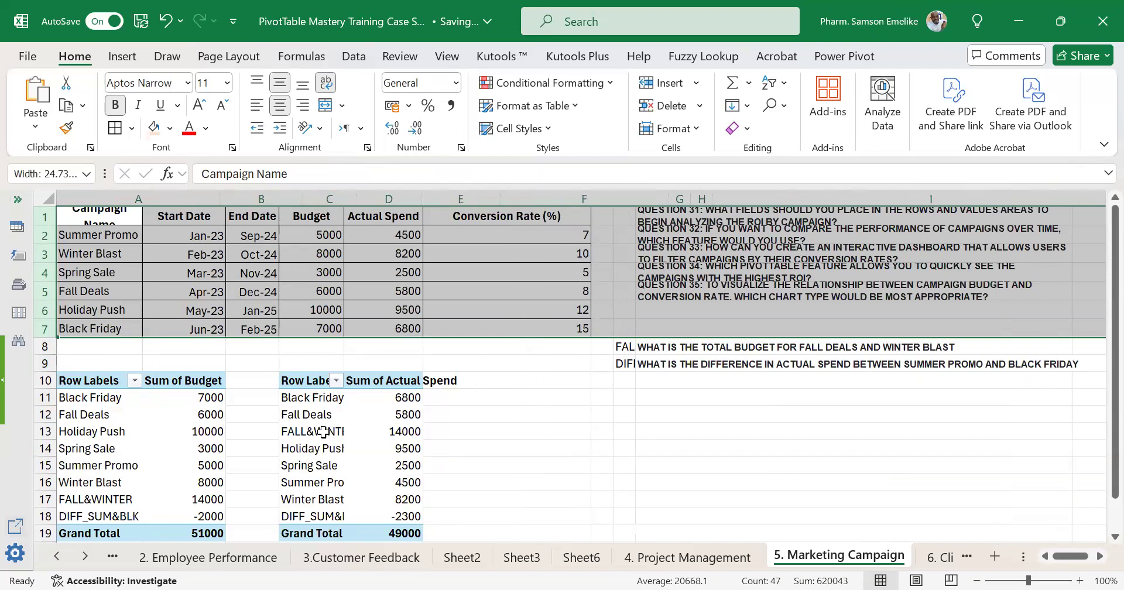
click(209, 453)
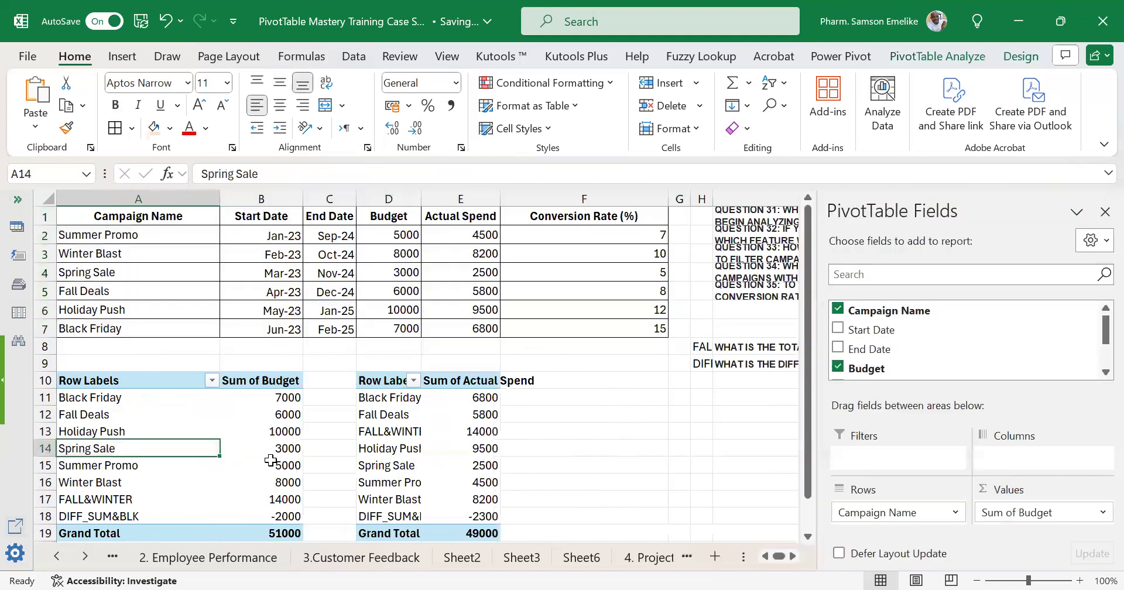
scroll(271, 463, down, 1)
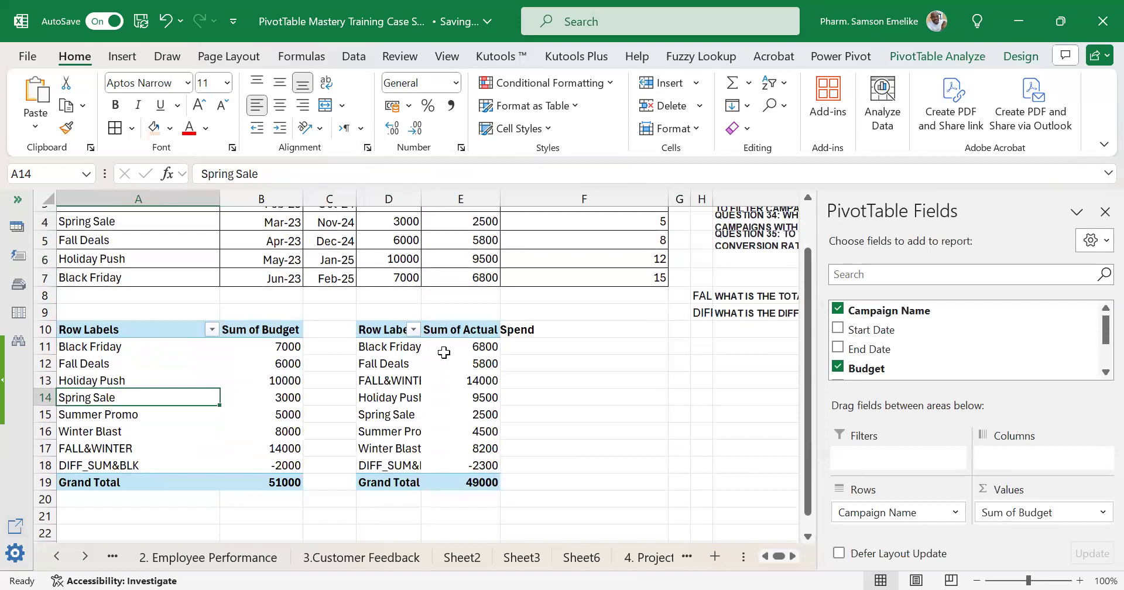
double_click(501, 199)
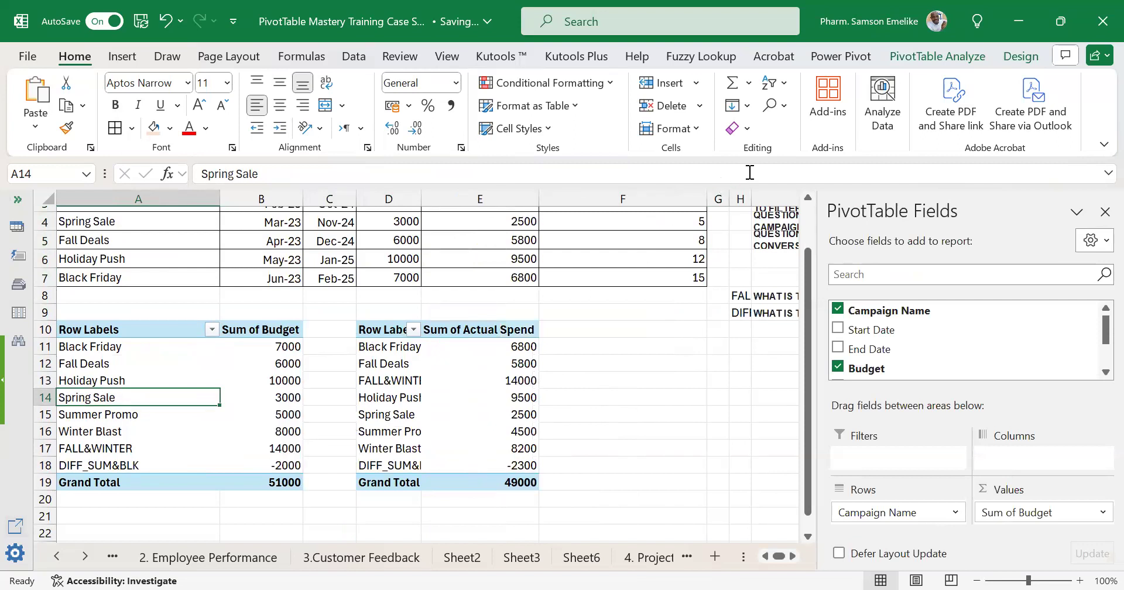
Try the light blue, orange and green Light styles on the Sum of Budget PivotTable in A10:B19.
click(1018, 55)
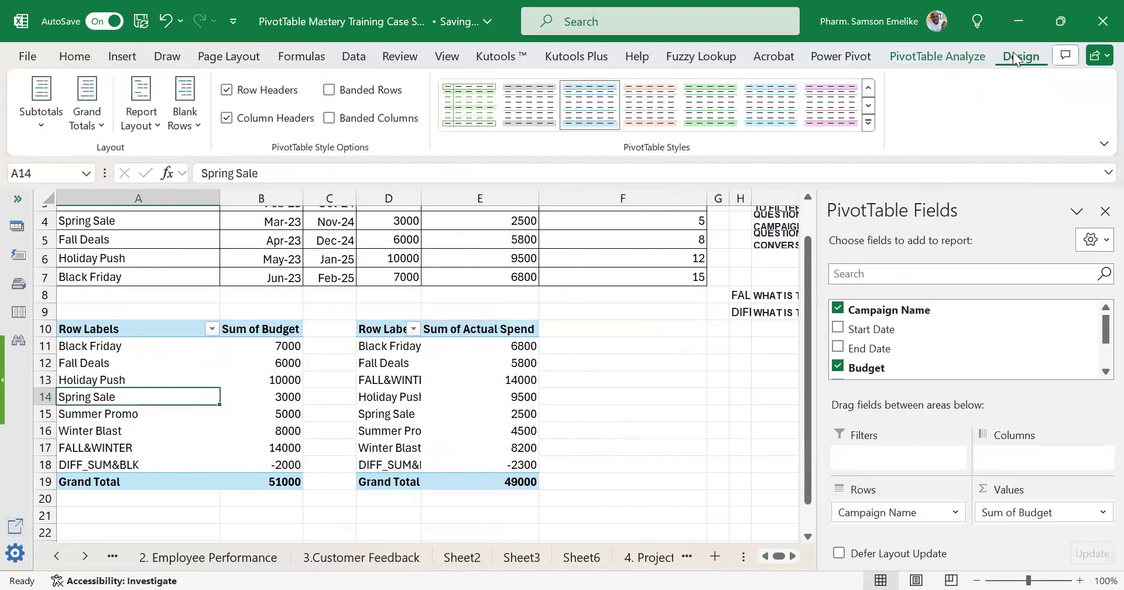
click(764, 117)
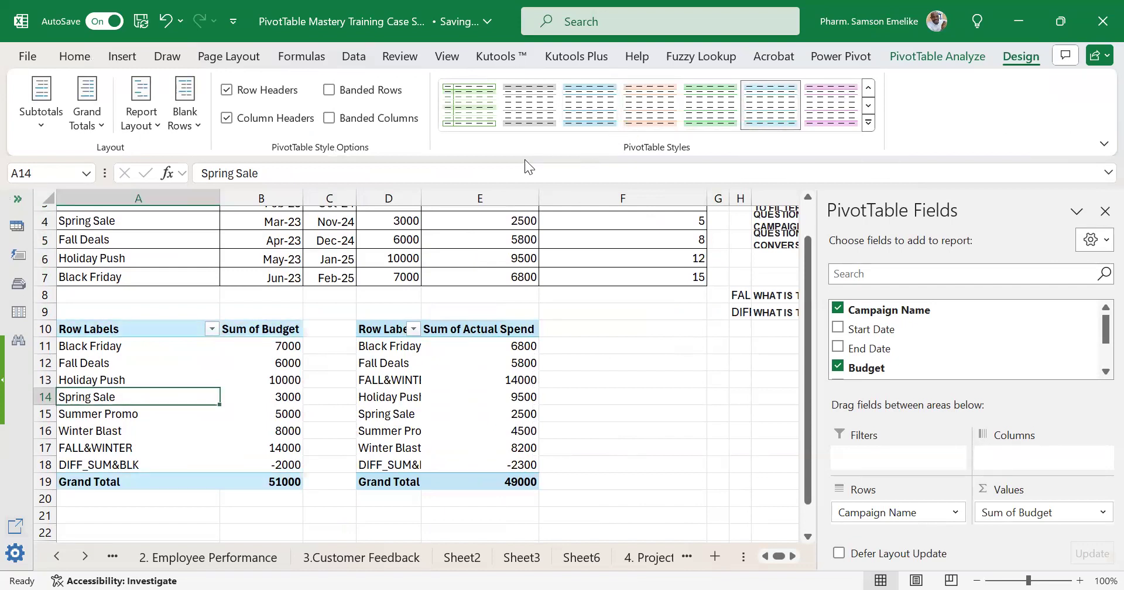
drag(115, 329, 292, 463)
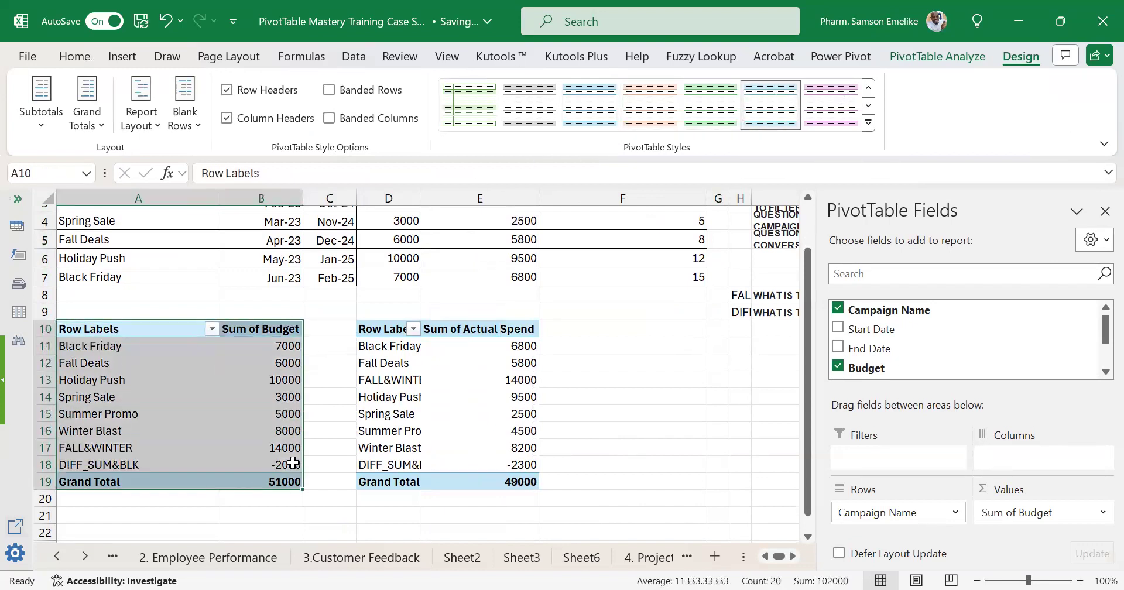
click(664, 113)
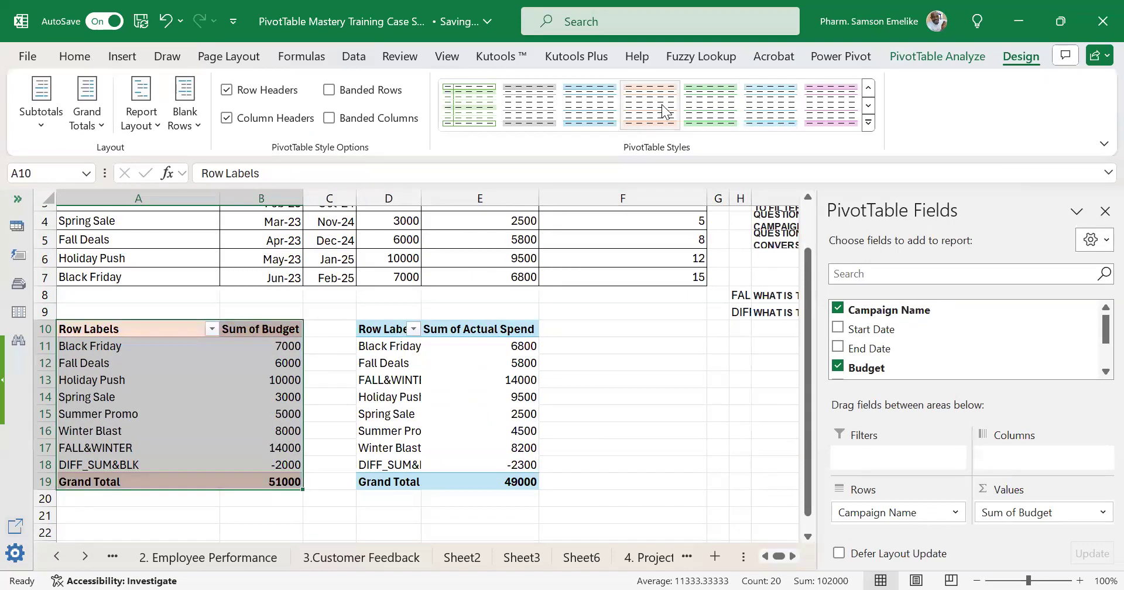
click(709, 111)
click(775, 109)
Apply the light green style with shaded header and total to the Sum of Budget PivotTable and turn on banded rows.
click(869, 123)
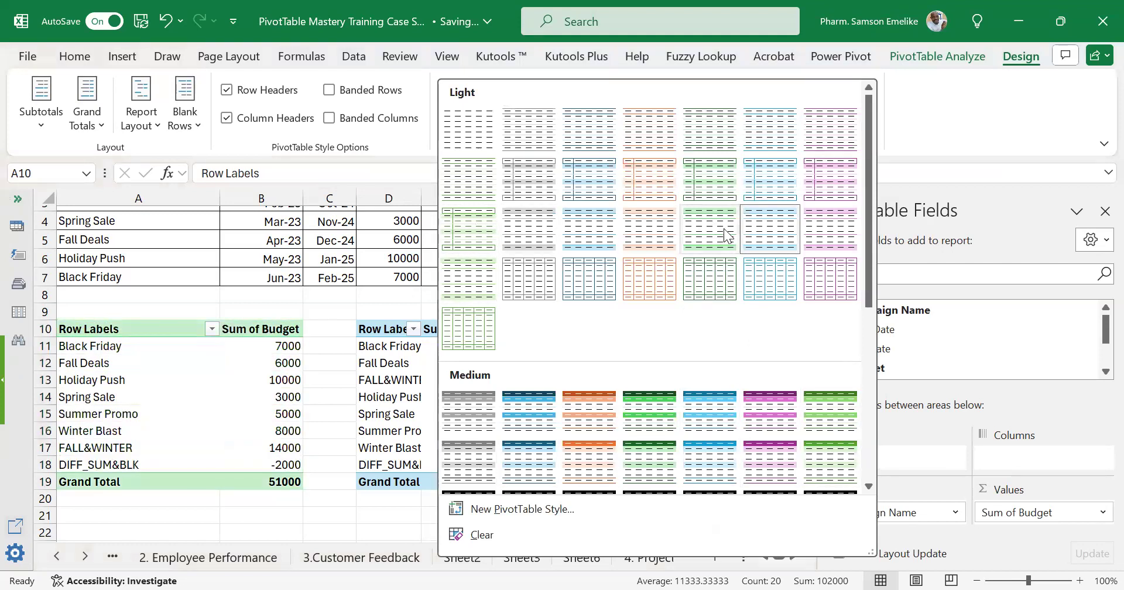
click(254, 393)
click(254, 393)
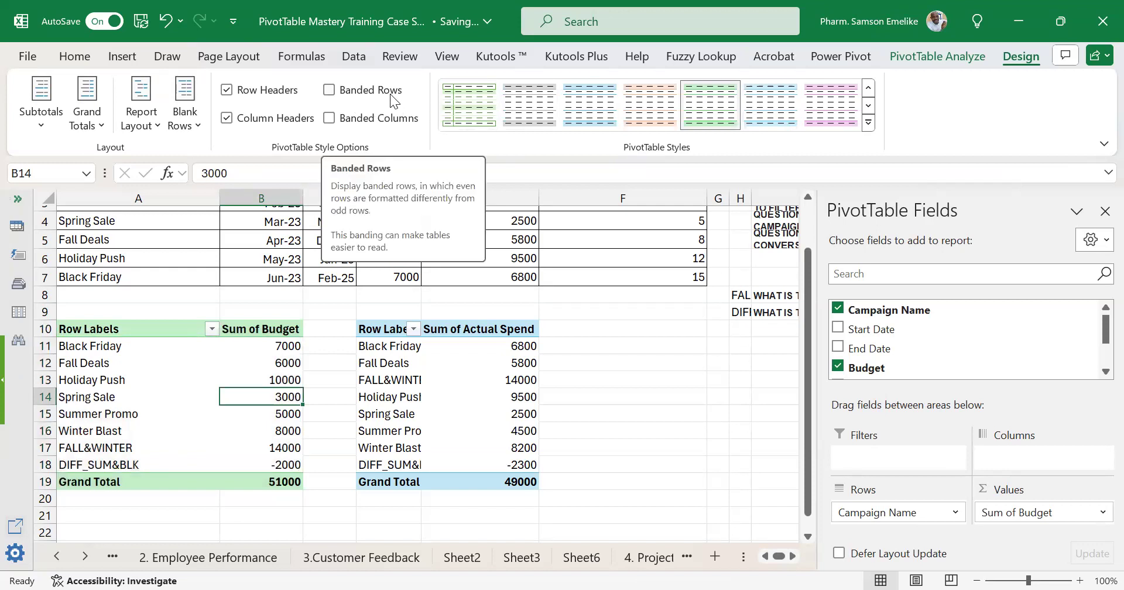
click(329, 90)
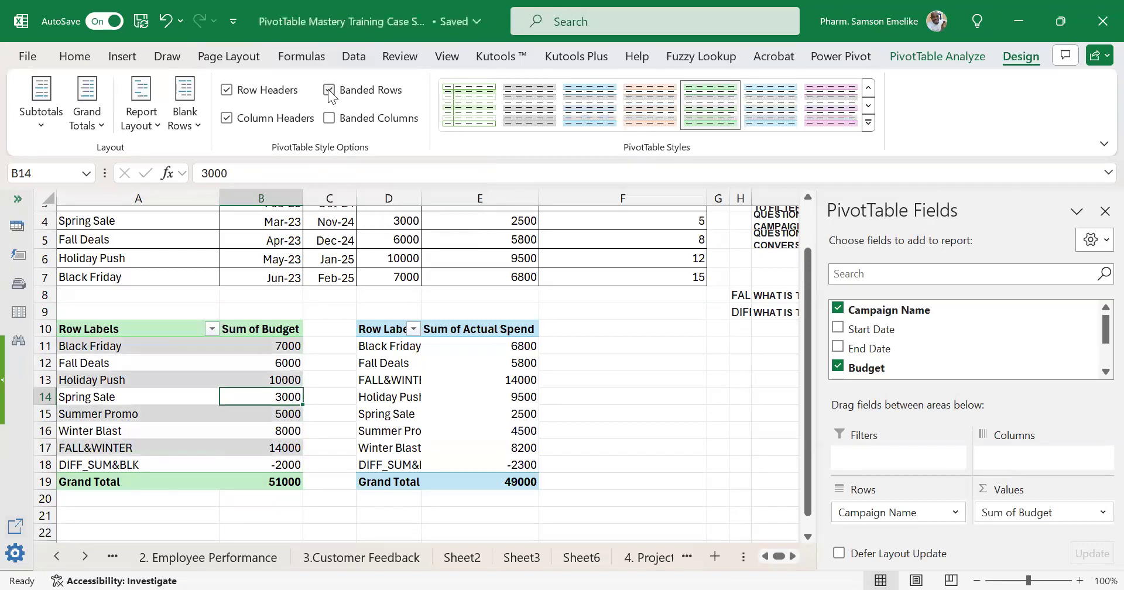
click(252, 459)
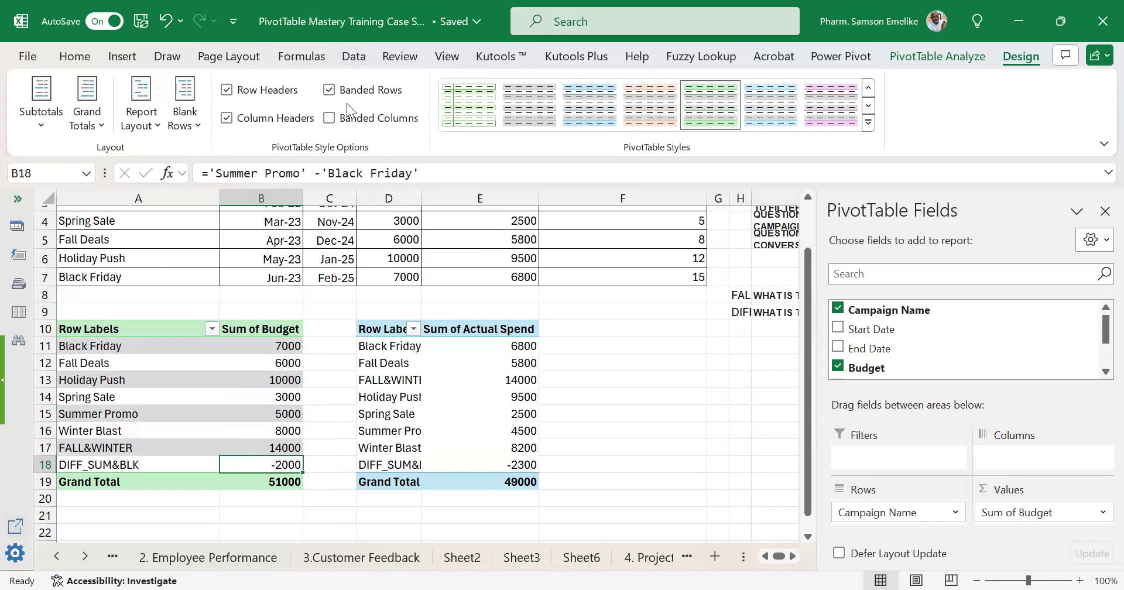
Try several other styles on the Sum of Budget PivotTable and settle on the Light style with green row bands.
click(466, 97)
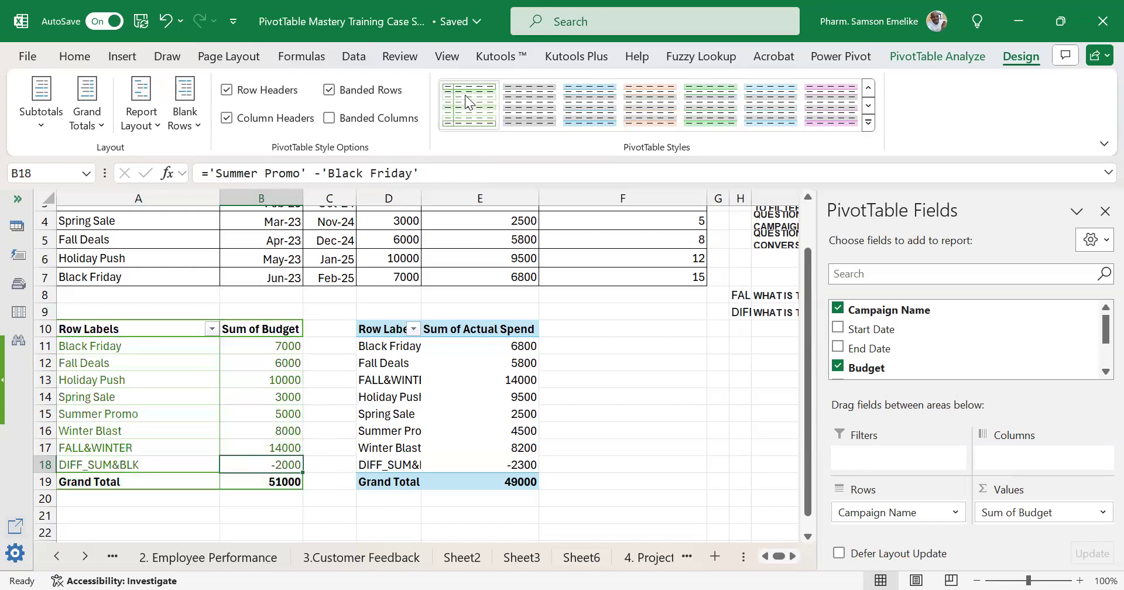
click(711, 103)
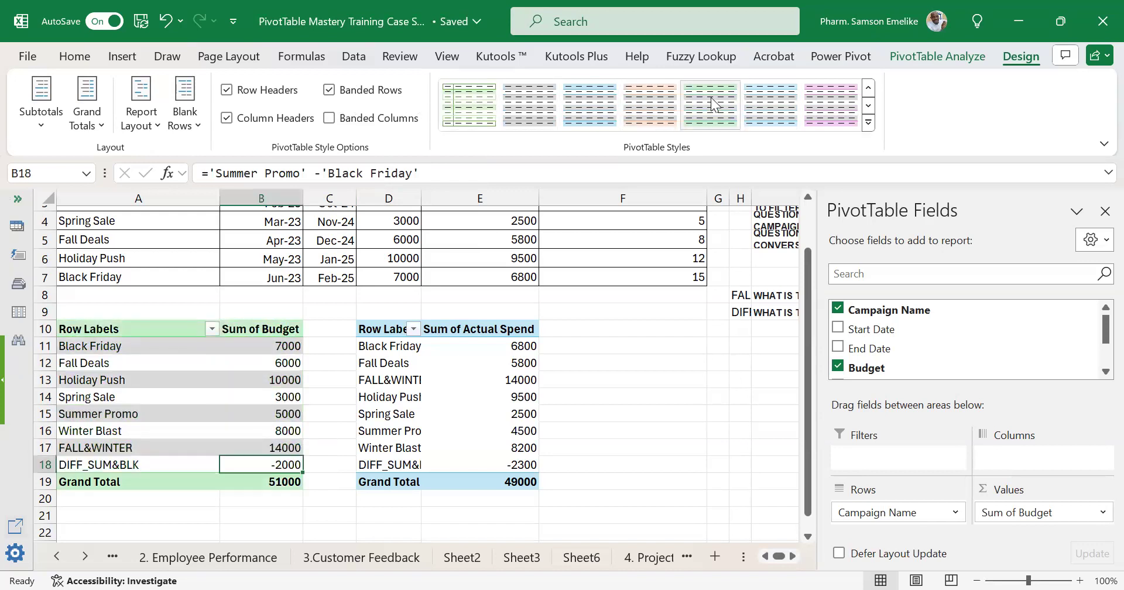
click(771, 103)
click(833, 104)
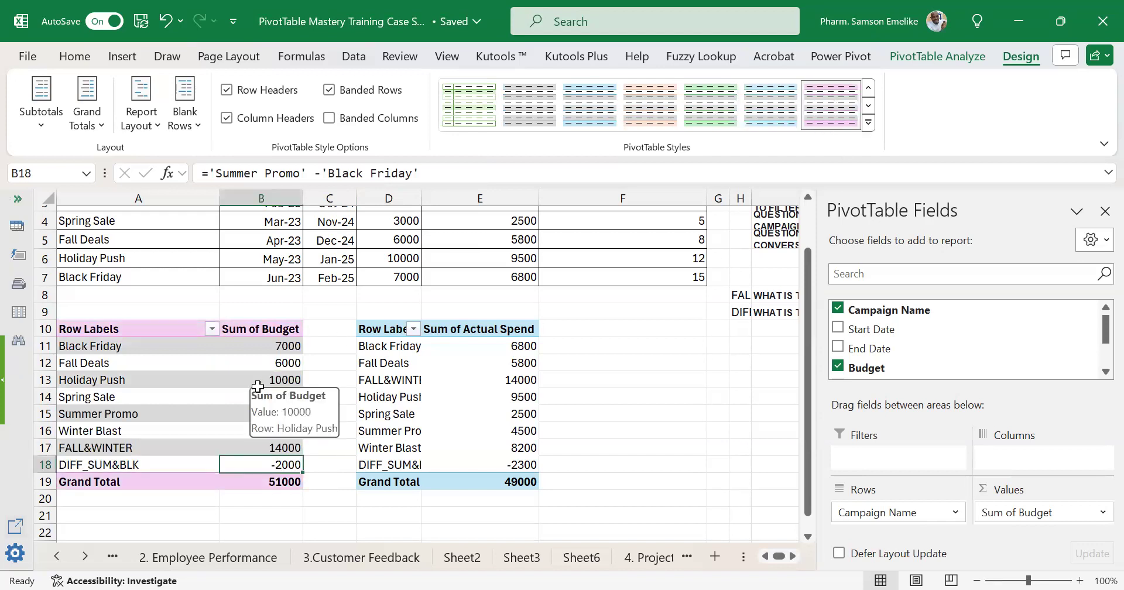
click(868, 122)
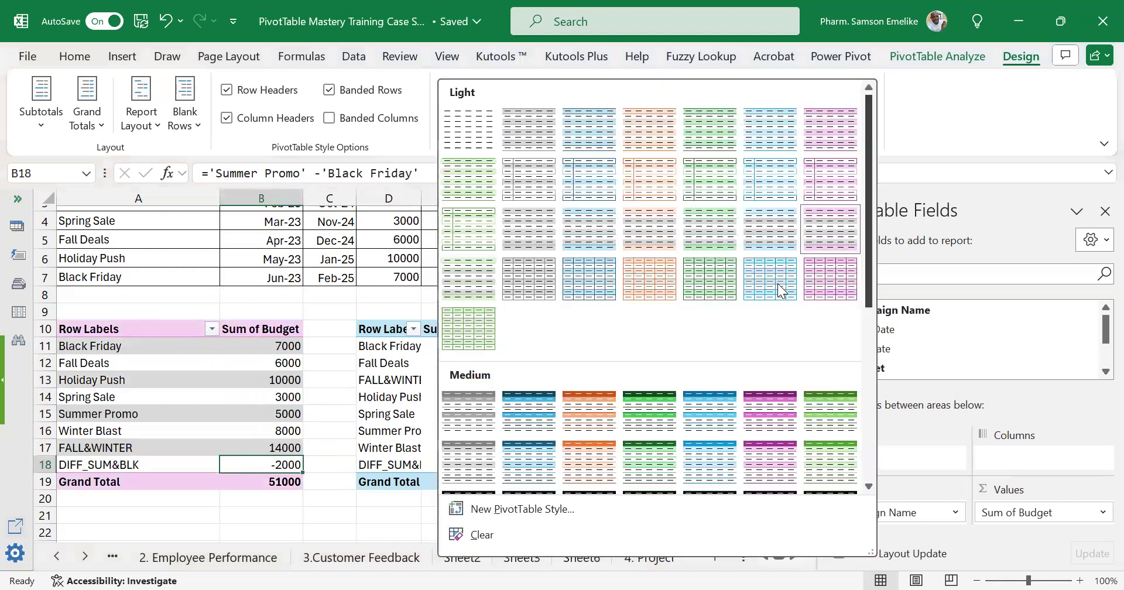
click(845, 411)
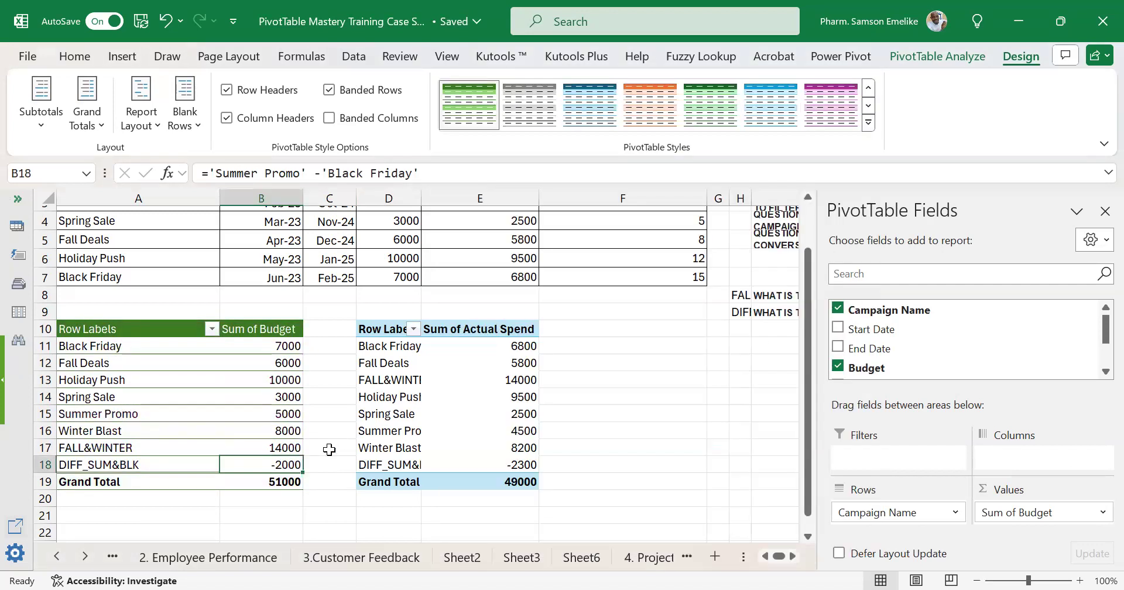
click(874, 126)
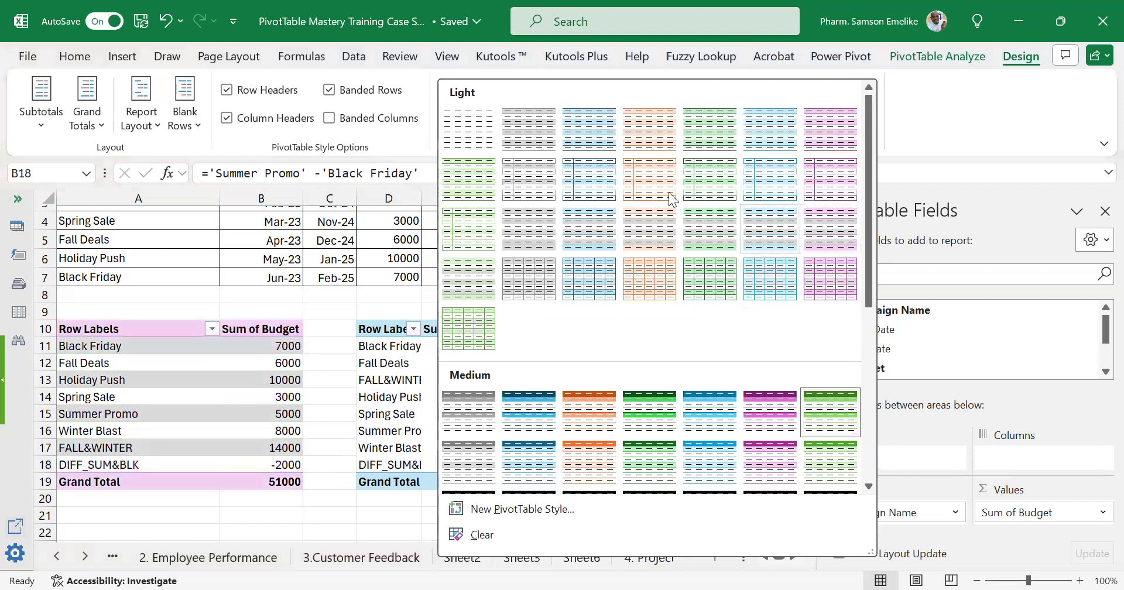
click(470, 171)
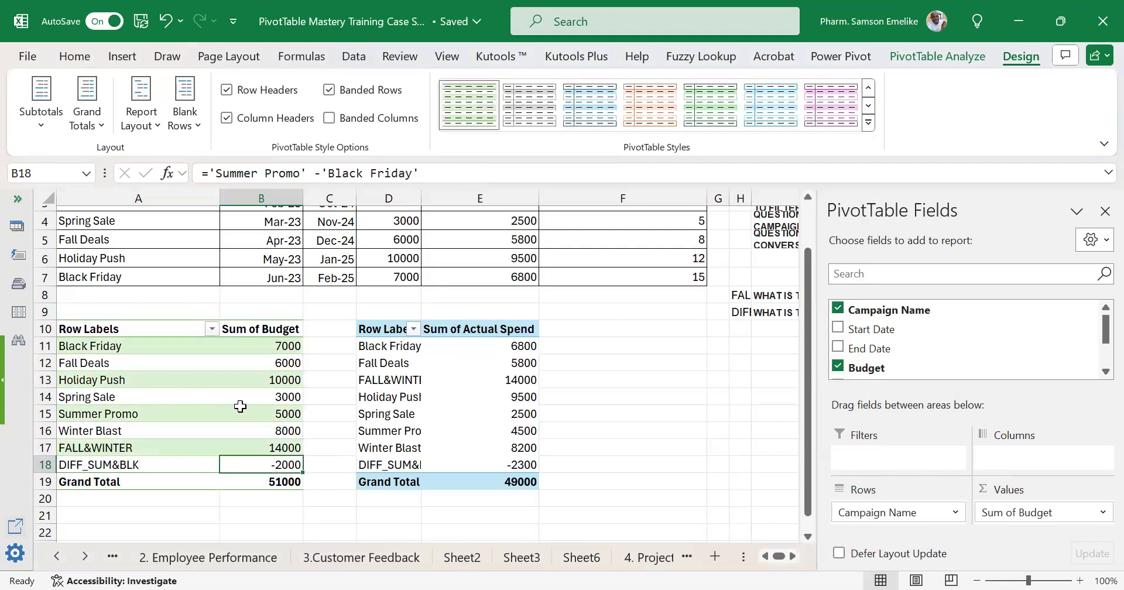
Turn off banded rows and turn on banded columns for the Sum of Budget PivotTable.
key(Up)
key(Up)
key(Up)
key(Up)
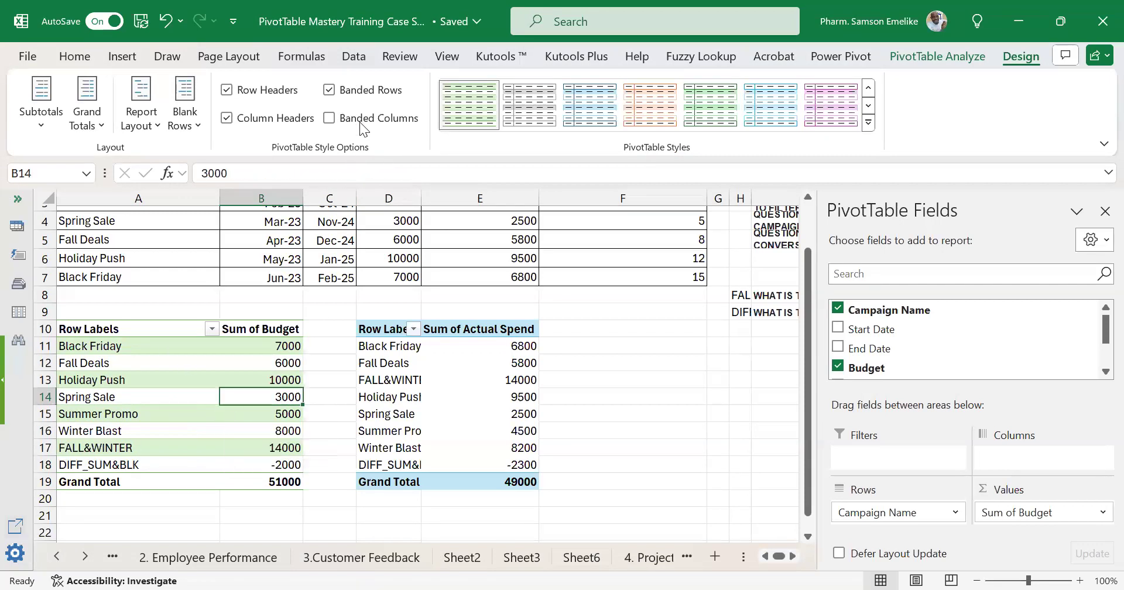
click(328, 90)
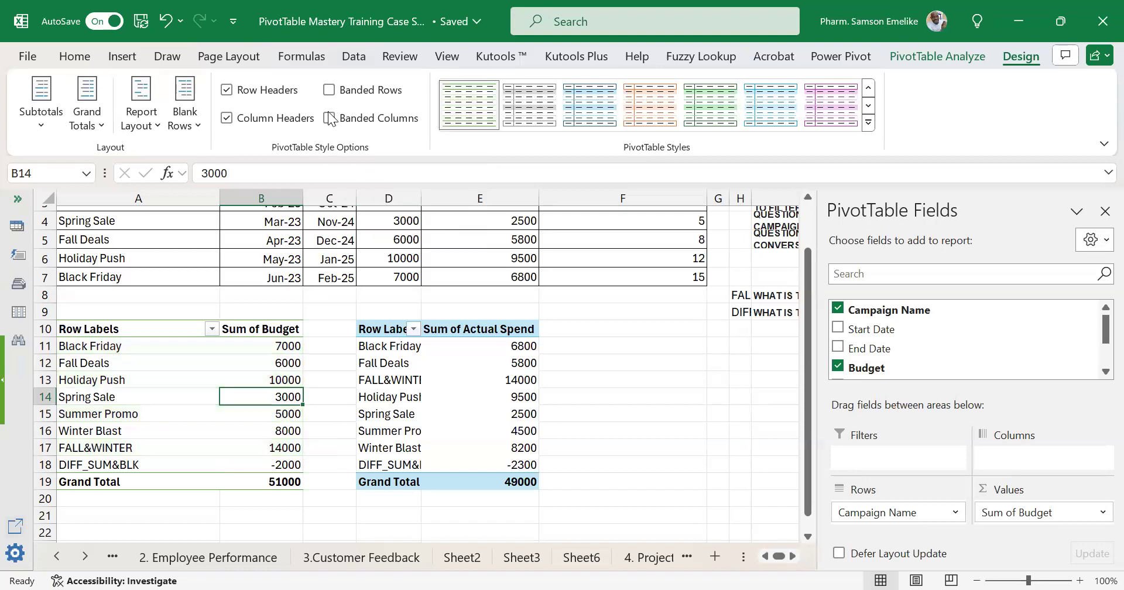
click(332, 117)
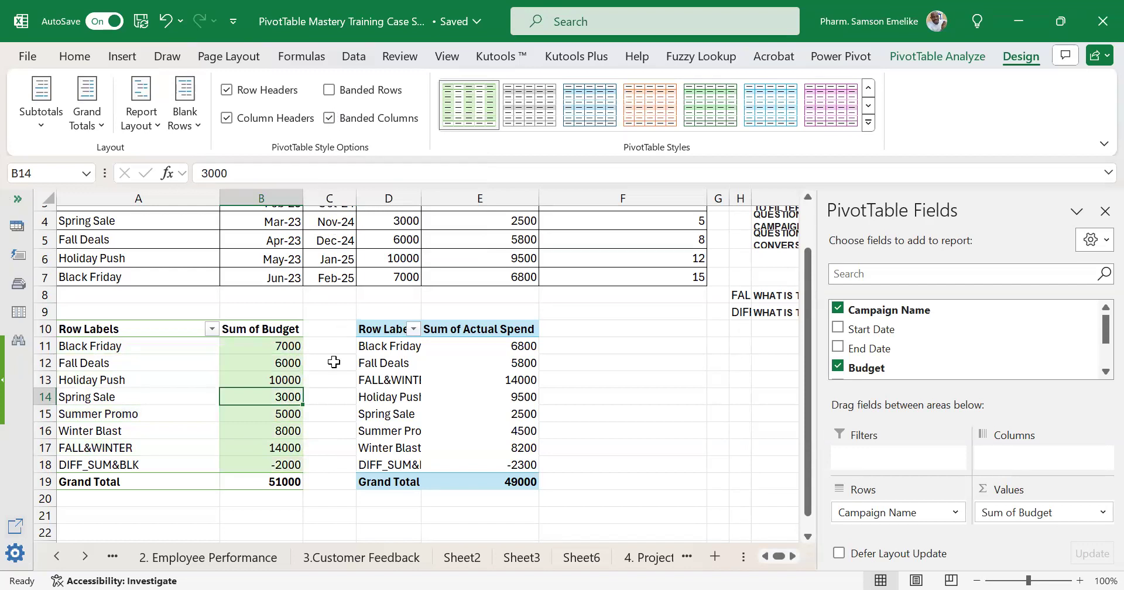
Move the Sum of Actual Spend PivotTable from D10:E19 so that it starts at cell F10.
scroll(466, 276, up, 1)
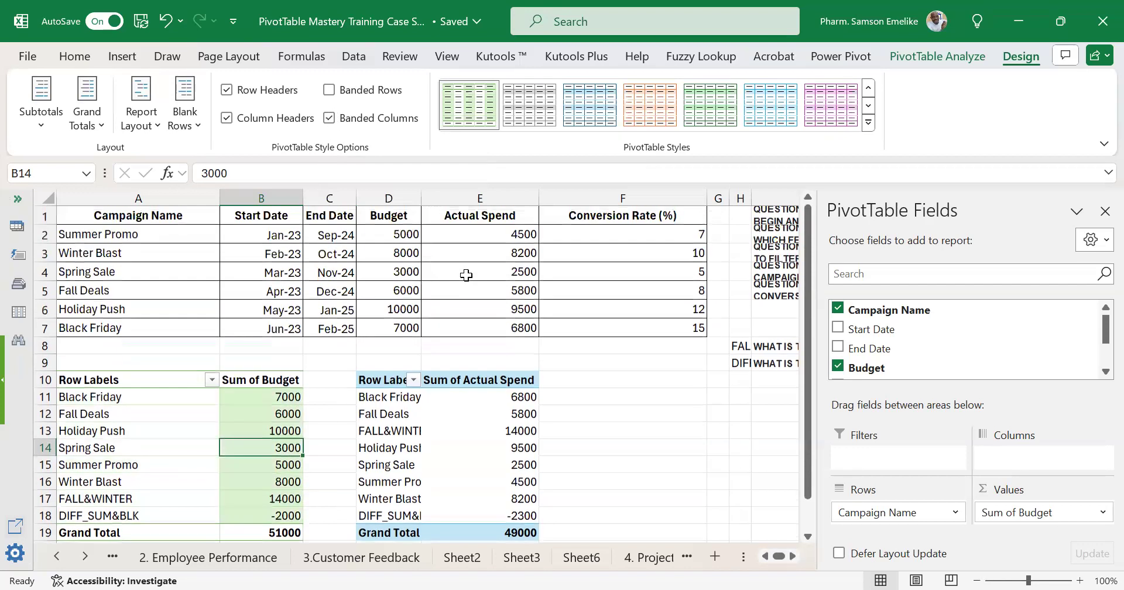
drag(380, 381, 476, 528)
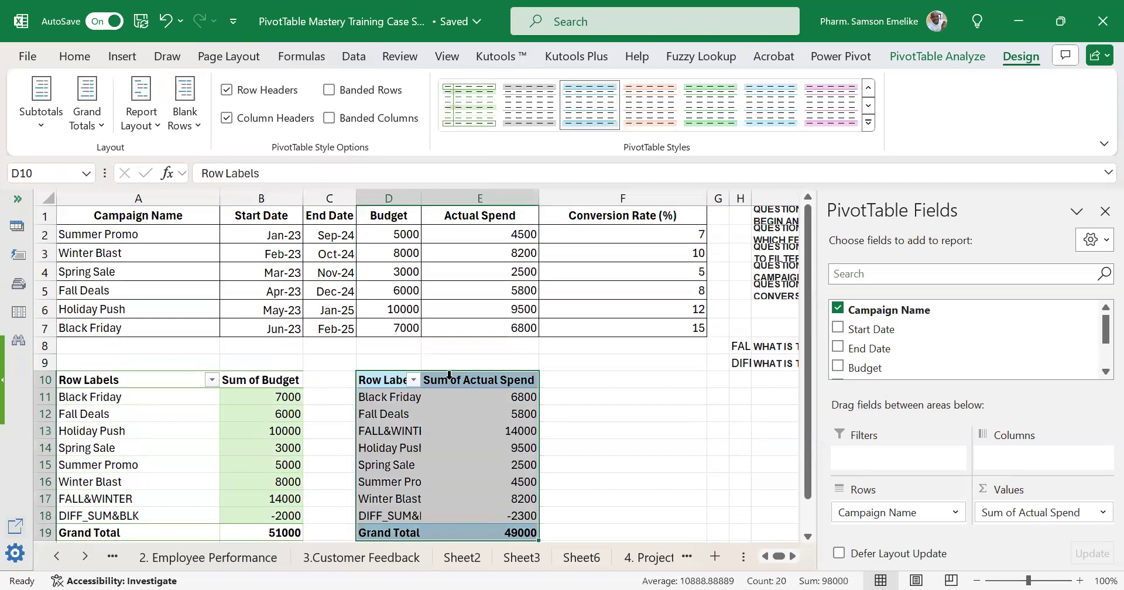
drag(440, 371, 710, 385)
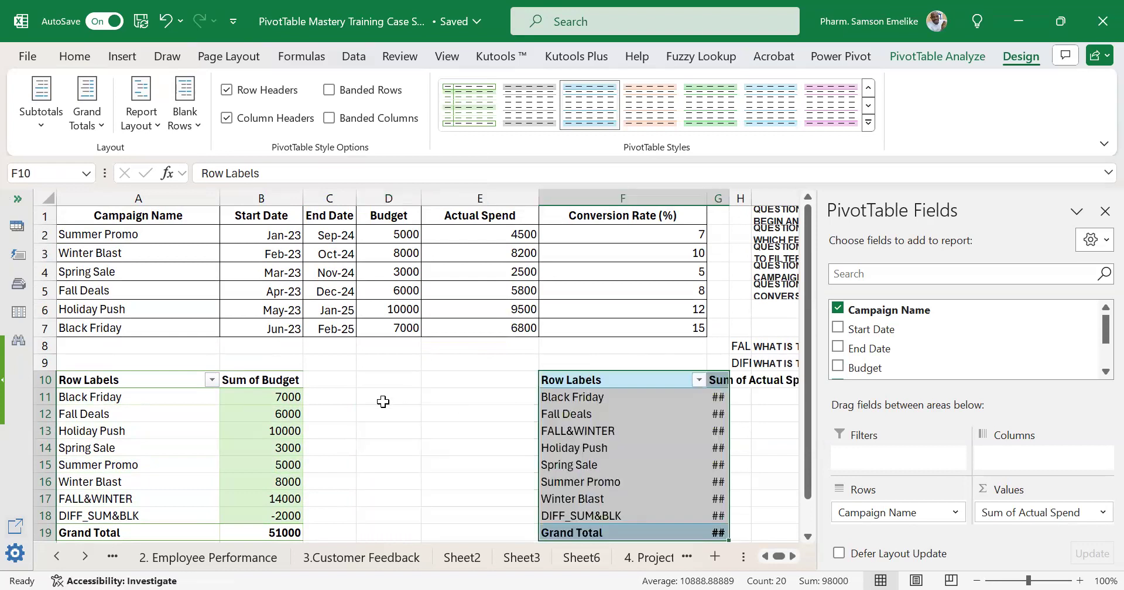
Add the Actual Spend and Conversion Rate (%) fields to the values of the Sum of Budget PivotTable.
click(275, 430)
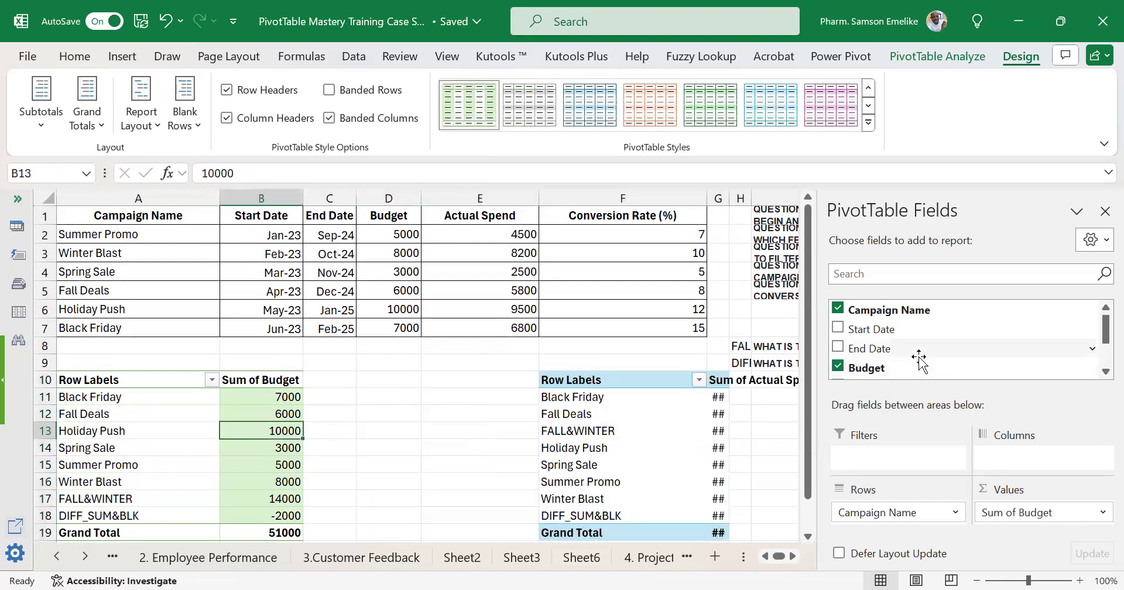
scroll(932, 343, down, 1)
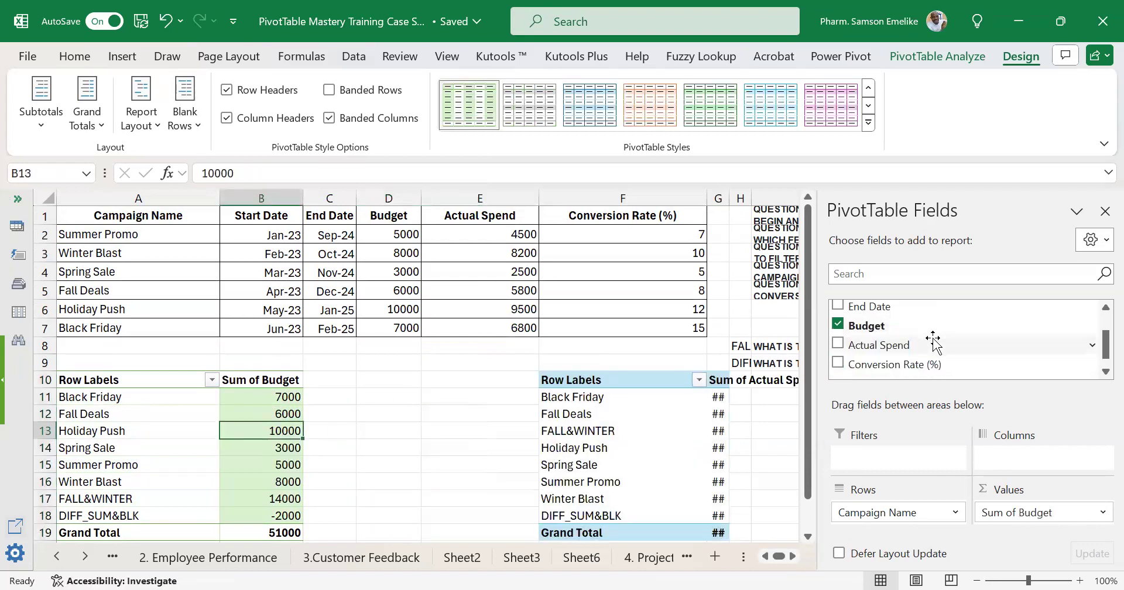
click(837, 344)
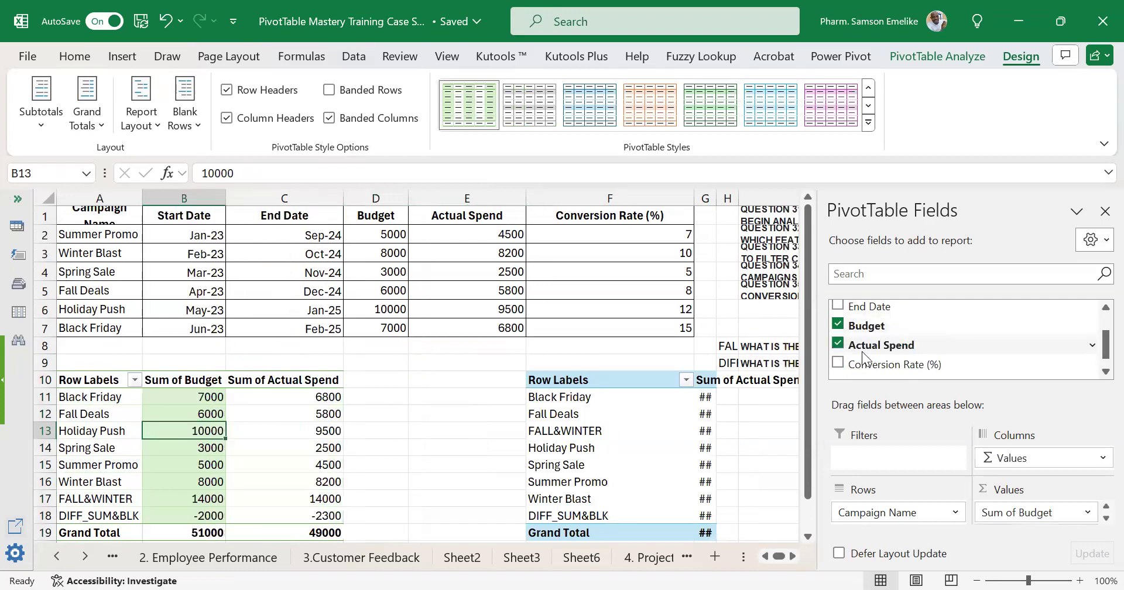
click(837, 364)
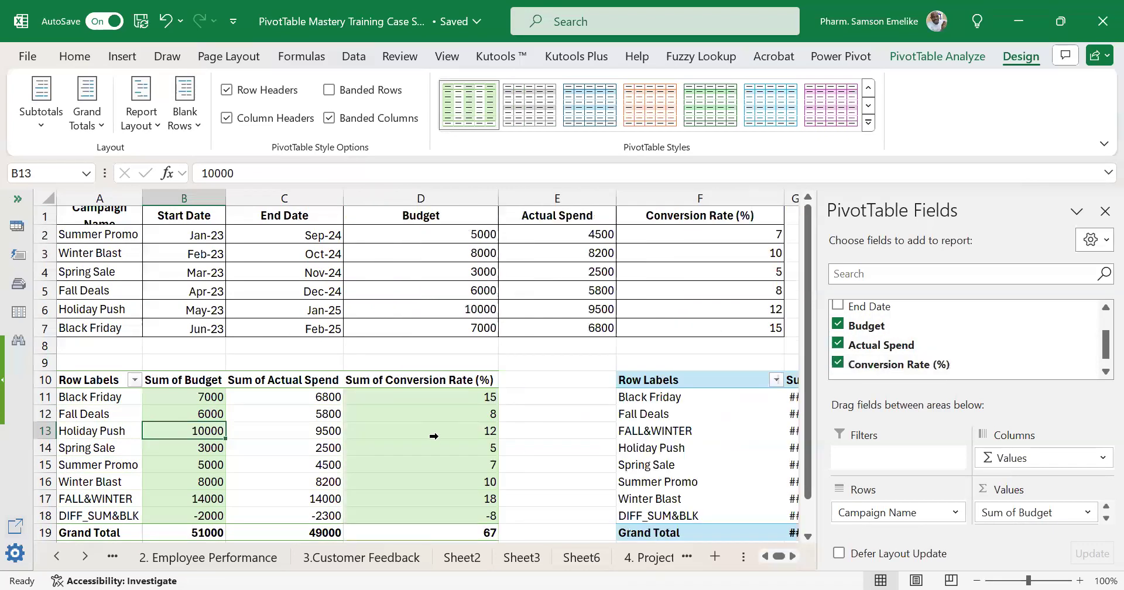
Examine the alternating column shading across the label, budget, actual spend and conversion rate columns of the expanded PivotTable.
scroll(434, 431, down, 2)
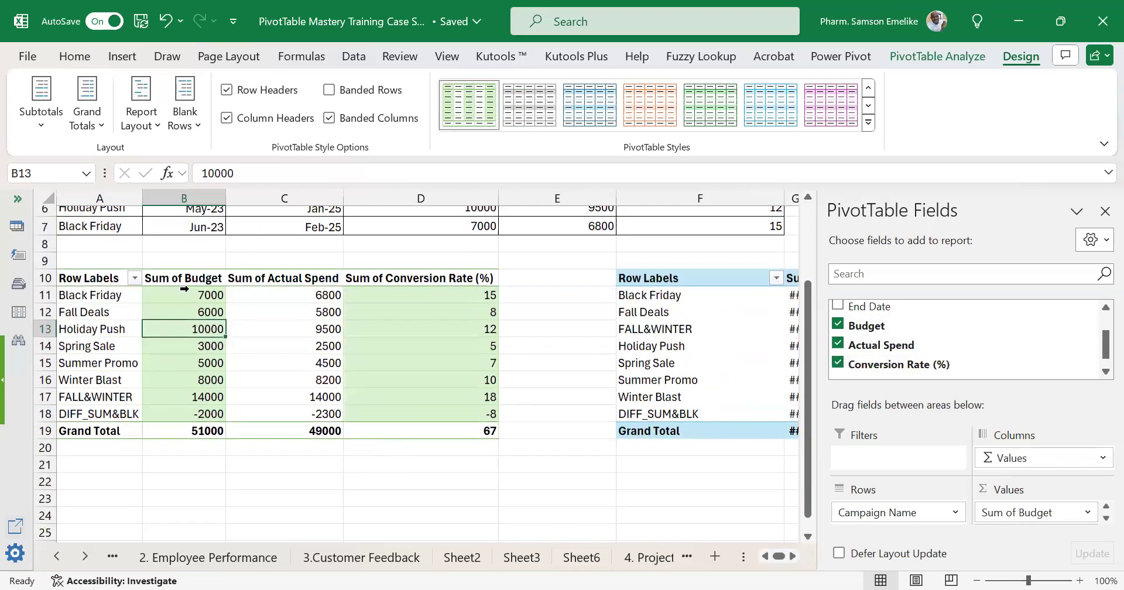
drag(93, 277, 130, 410)
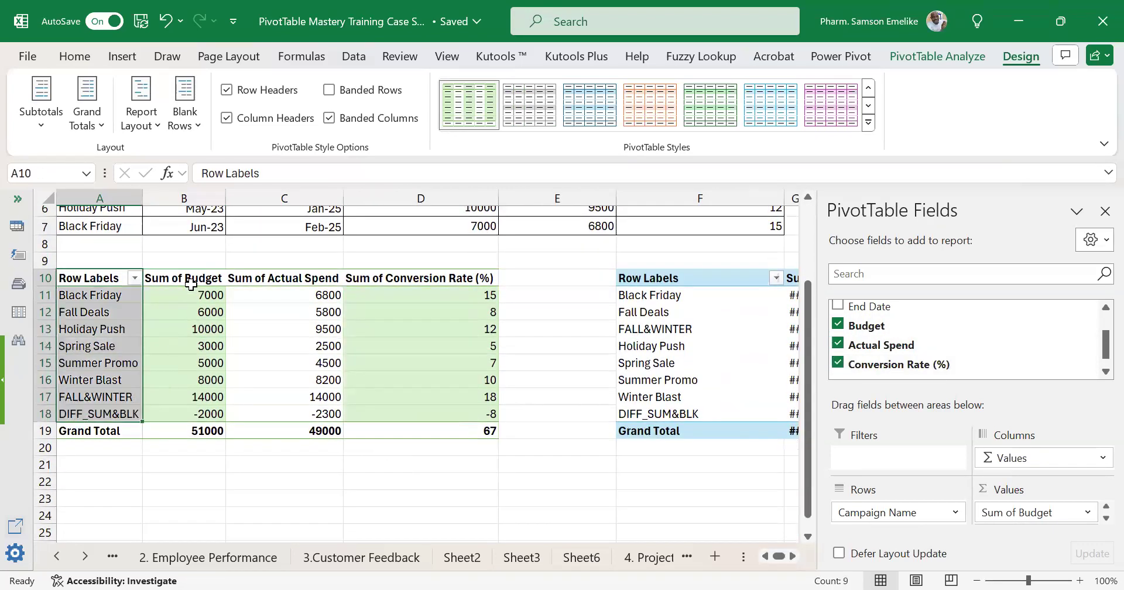
drag(191, 283, 188, 413)
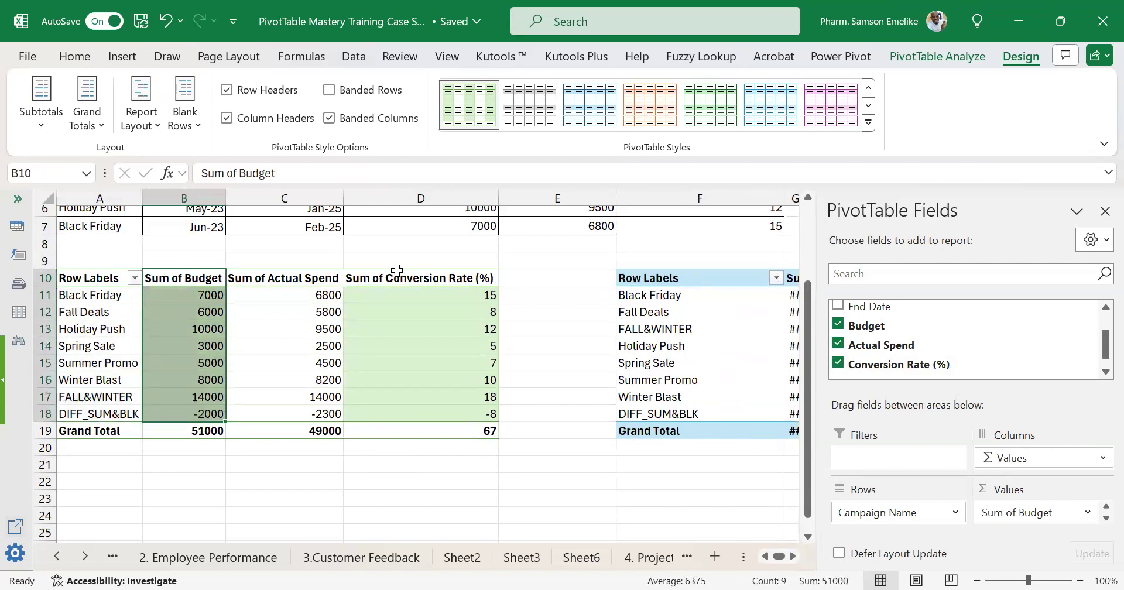
drag(397, 274, 399, 426)
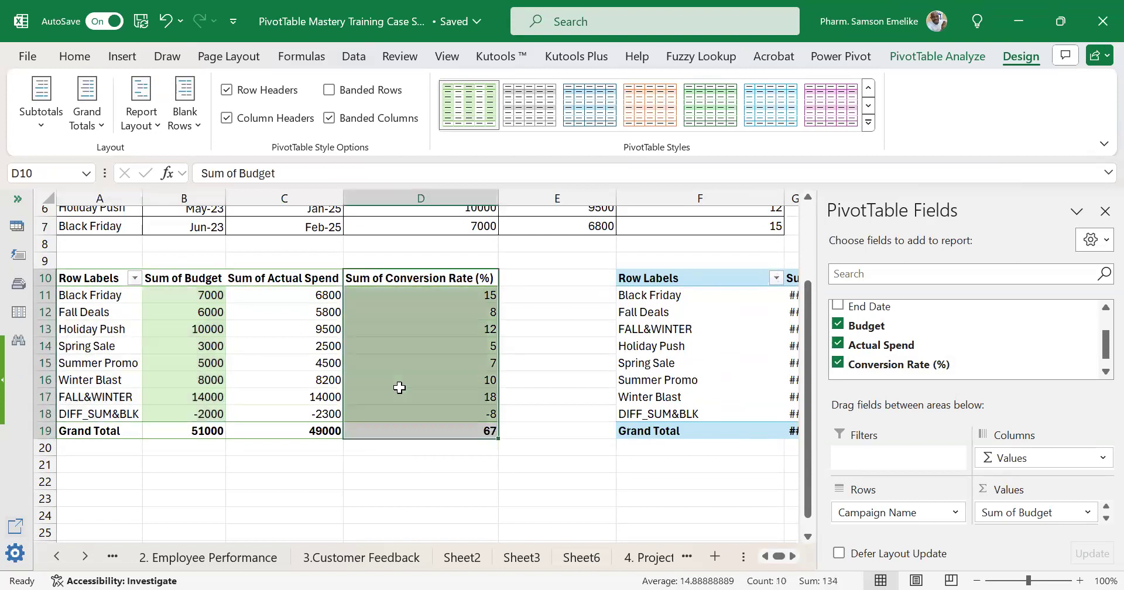
ctrl+click(191, 274)
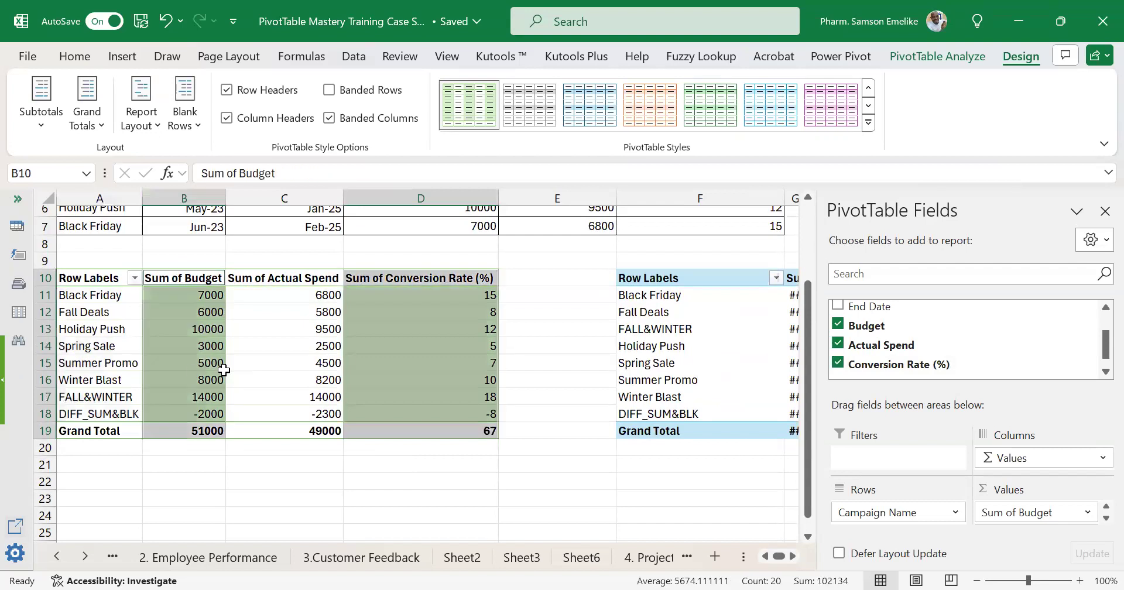
drag(282, 299, 314, 412)
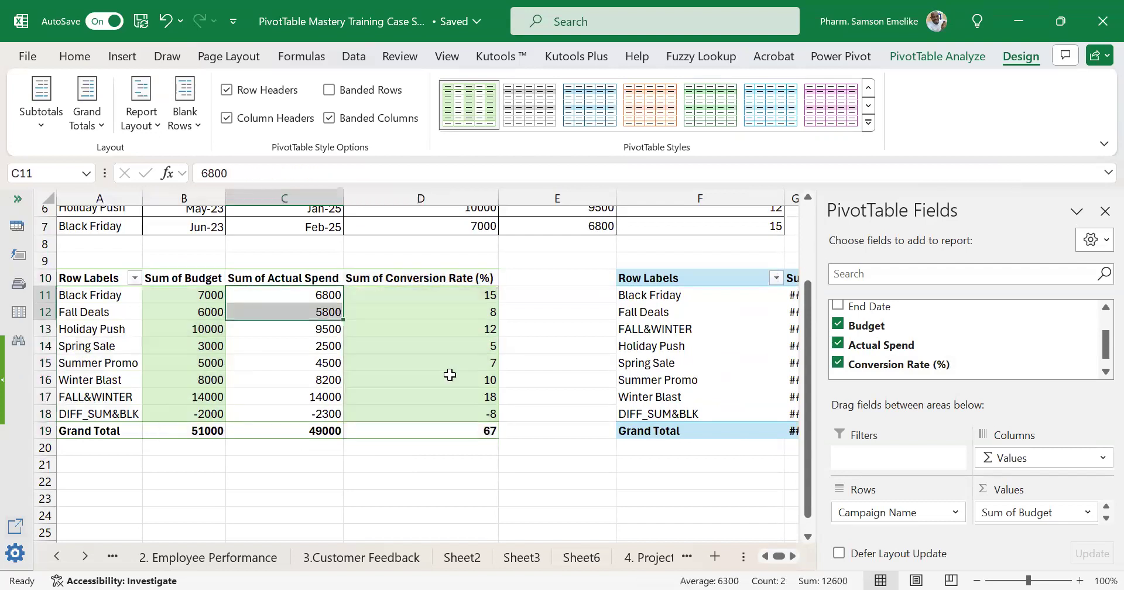
Turn off banded columns for the expanded PivotTable and toggle its row and column header formatting off and back on.
scroll(449, 375, up, 1)
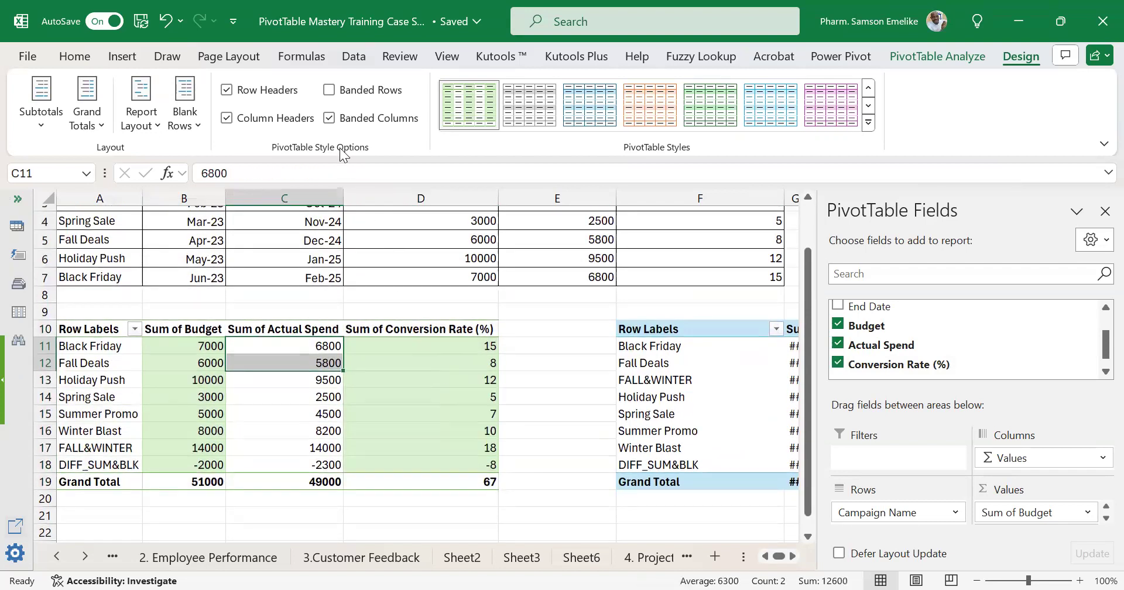
click(329, 118)
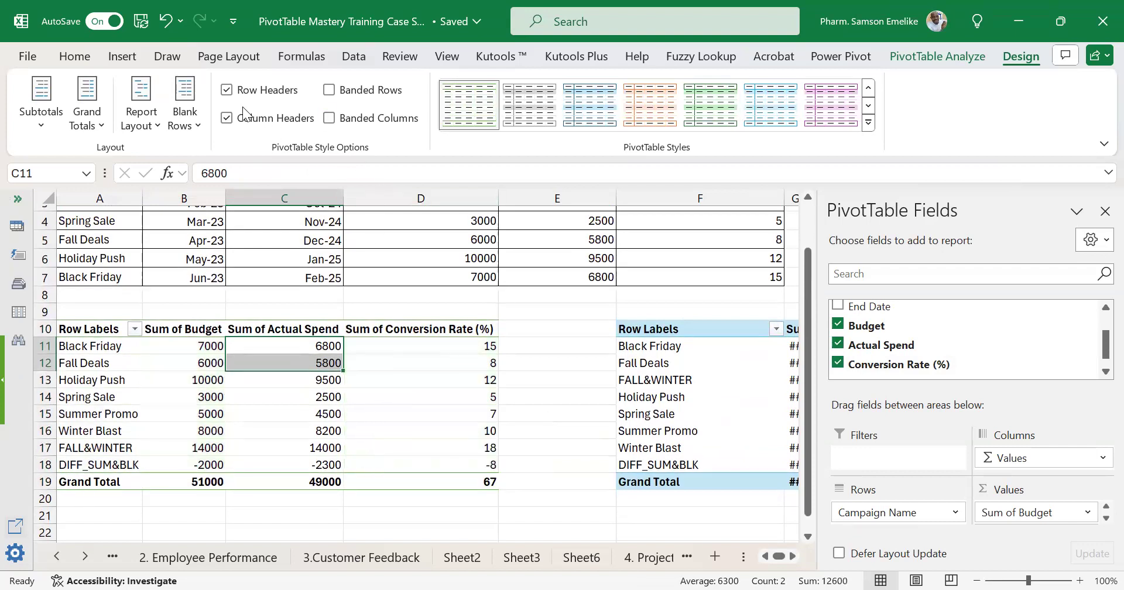
click(228, 91)
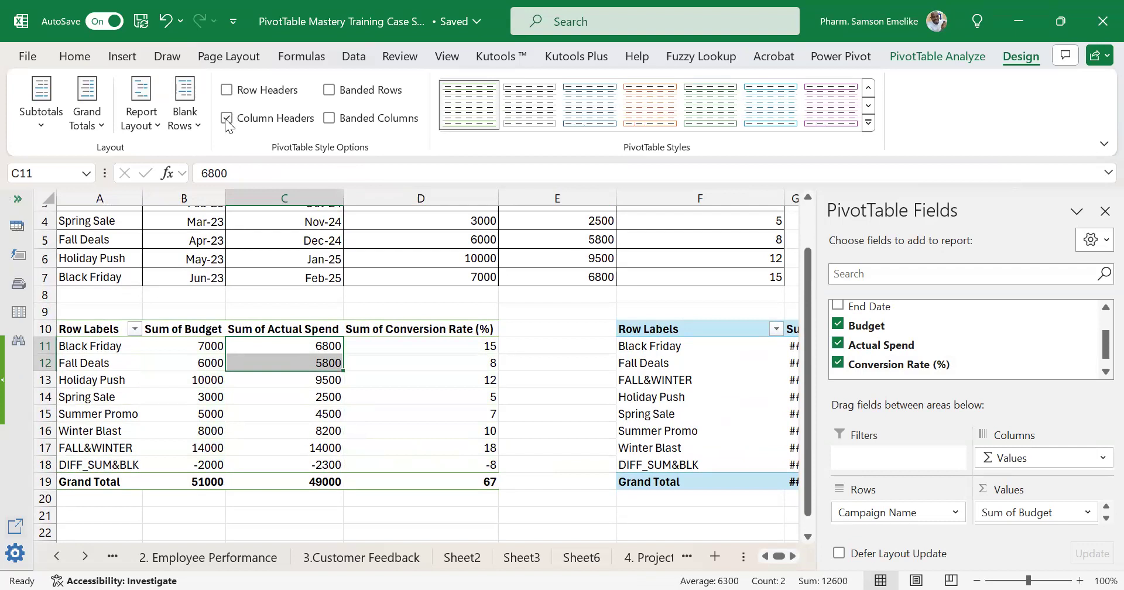
click(226, 118)
click(228, 90)
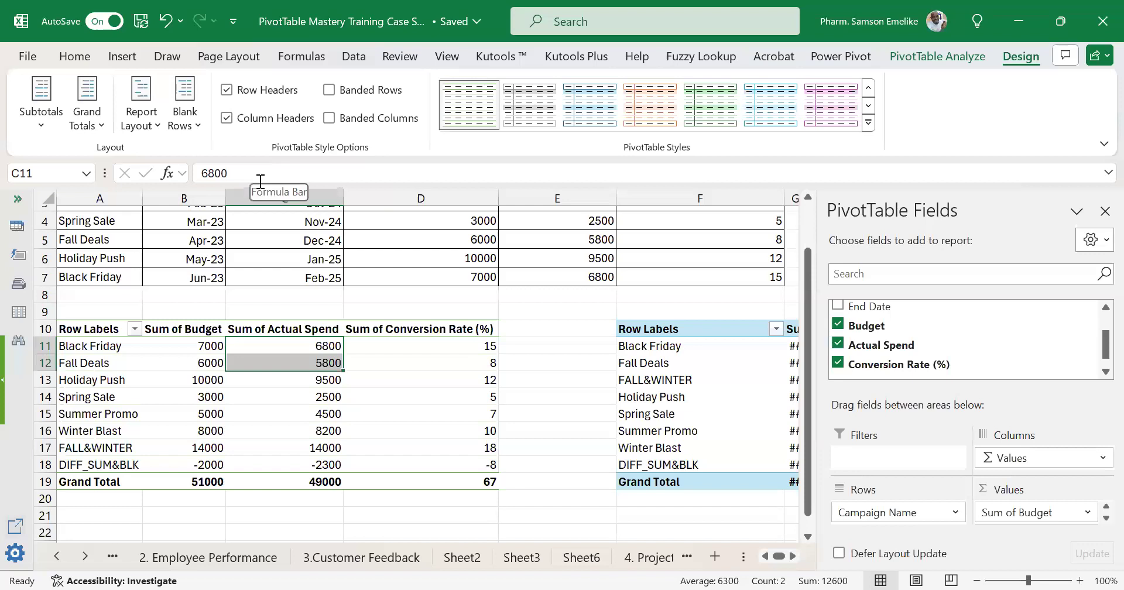
Review the blank row options for the expanded PivotTable and apply Remove Blank Line after Each Item.
click(196, 124)
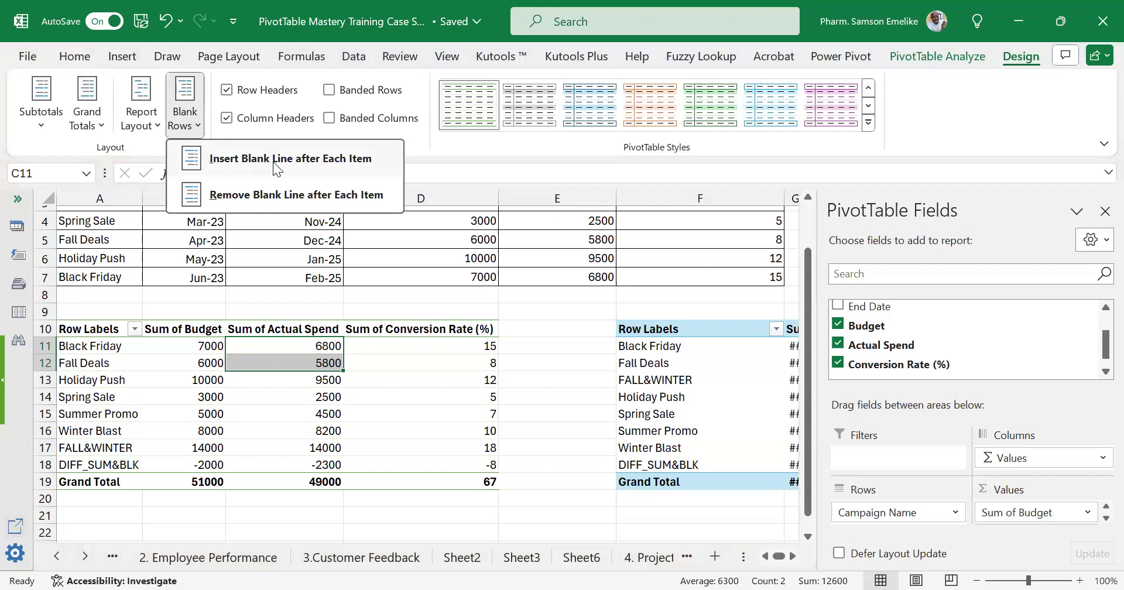
key(Escape)
click(129, 363)
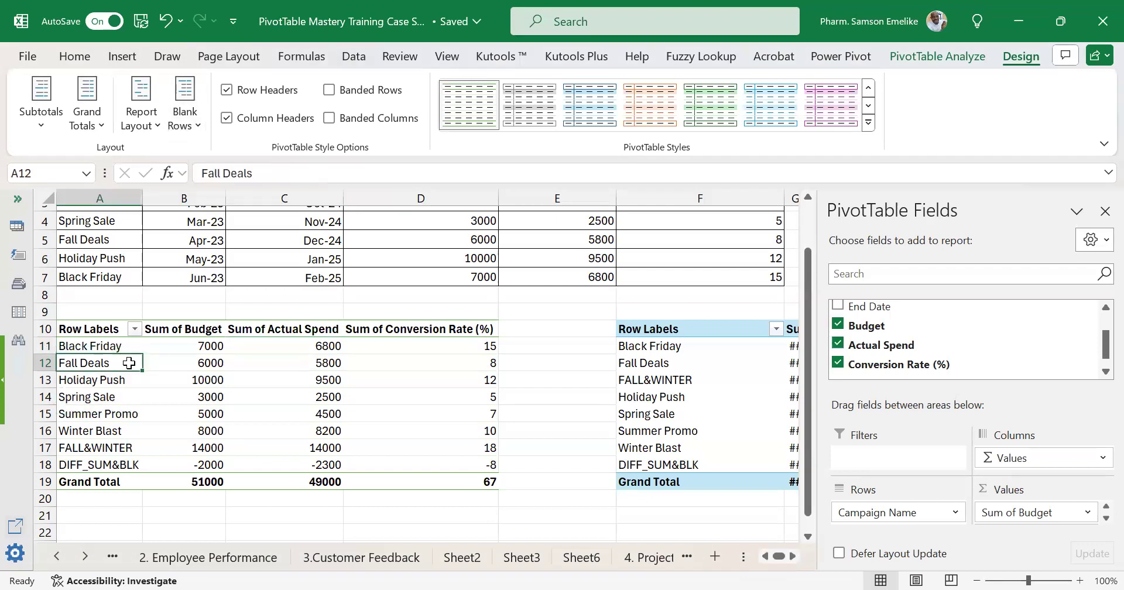
drag(90, 330, 219, 365)
click(185, 384)
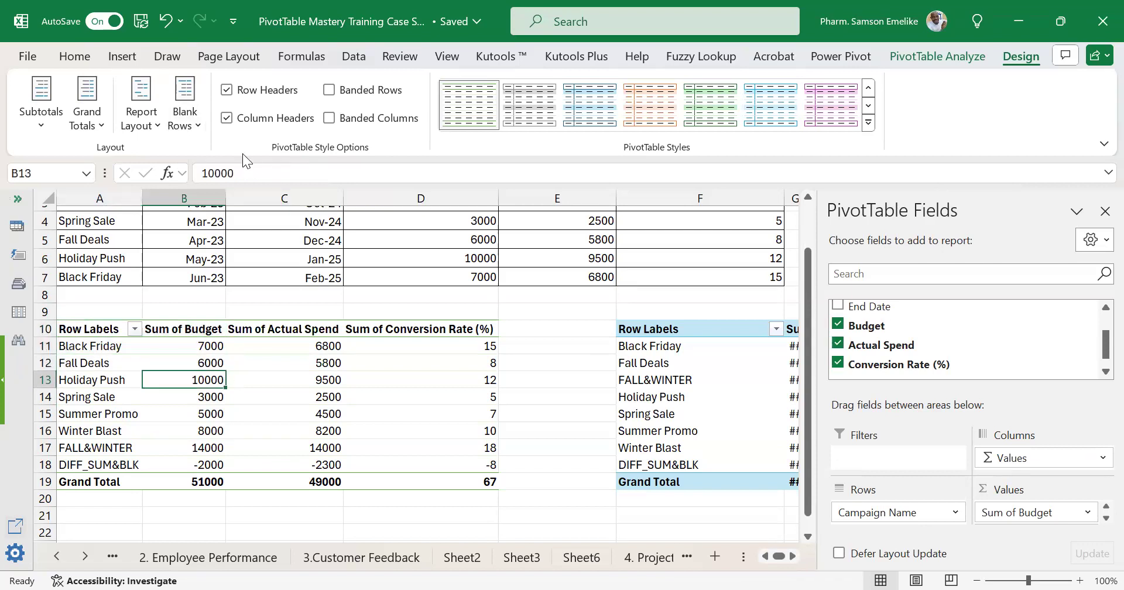
click(192, 129)
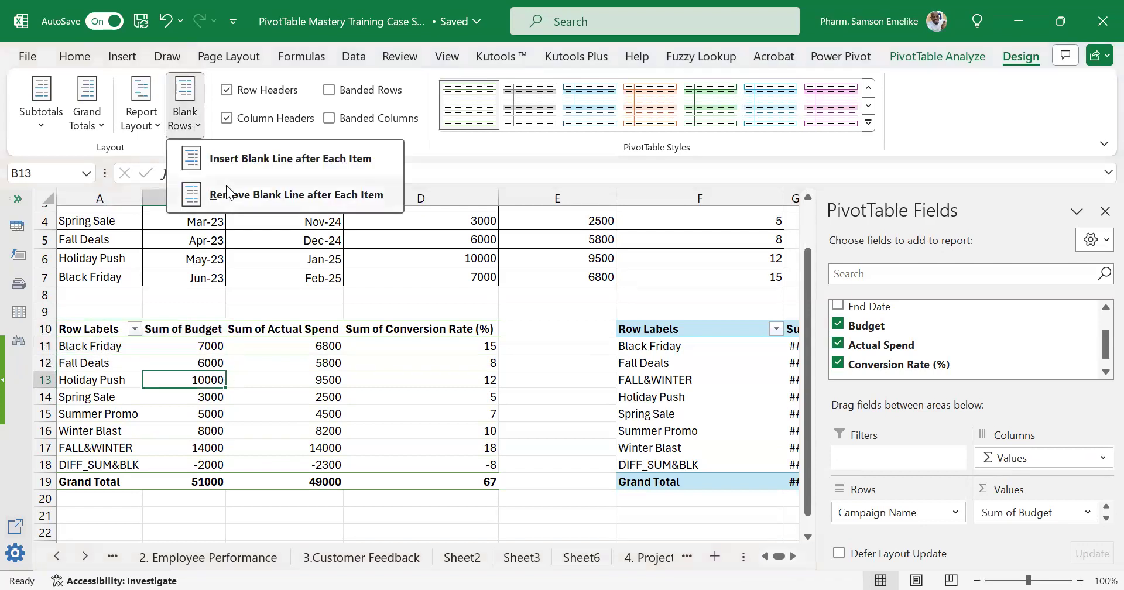
click(281, 195)
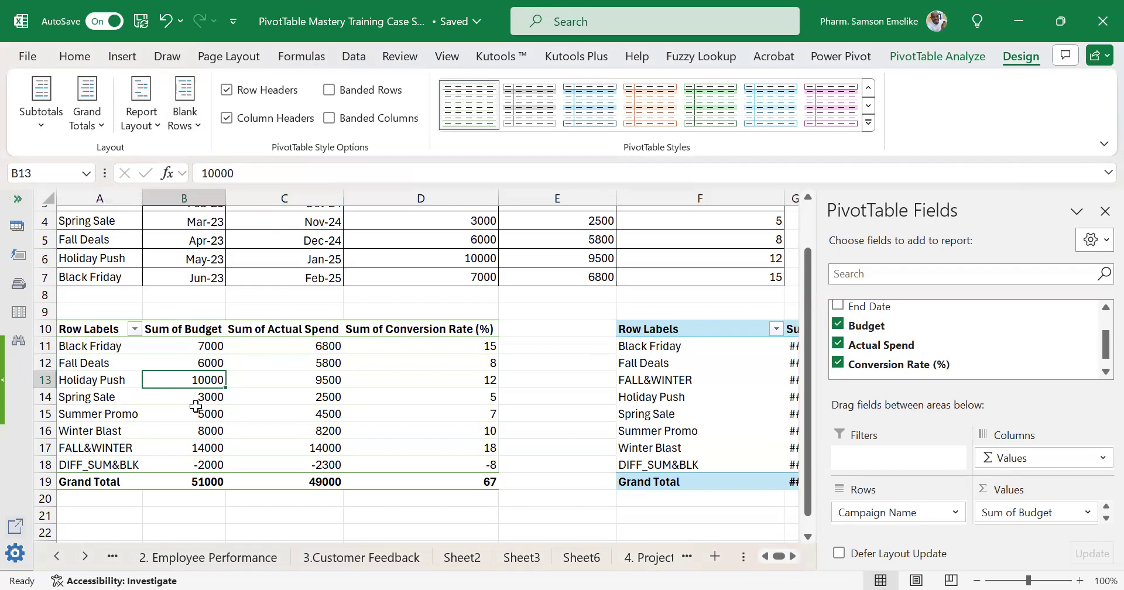
Try the Compact Form and Outline Form report layouts on the expanded campaign PivotTable.
click(353, 382)
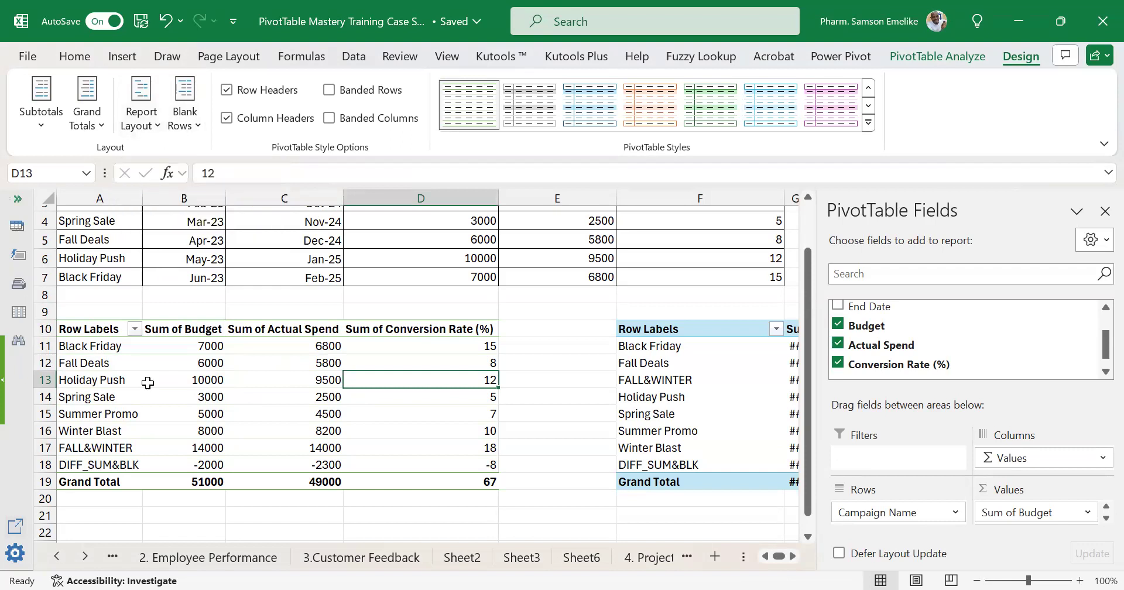
click(159, 120)
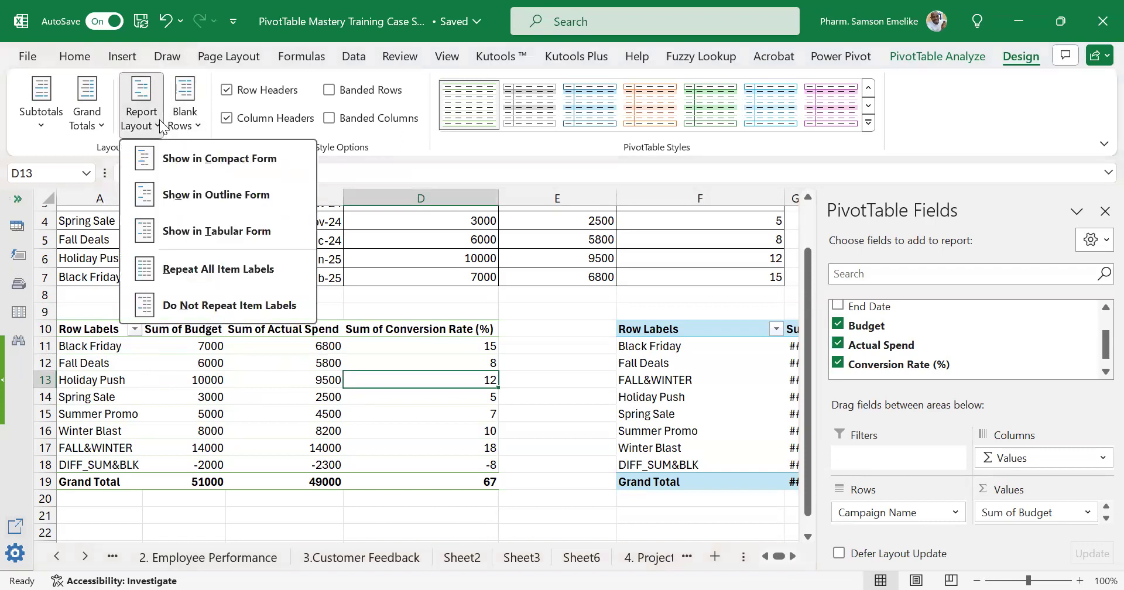
click(196, 159)
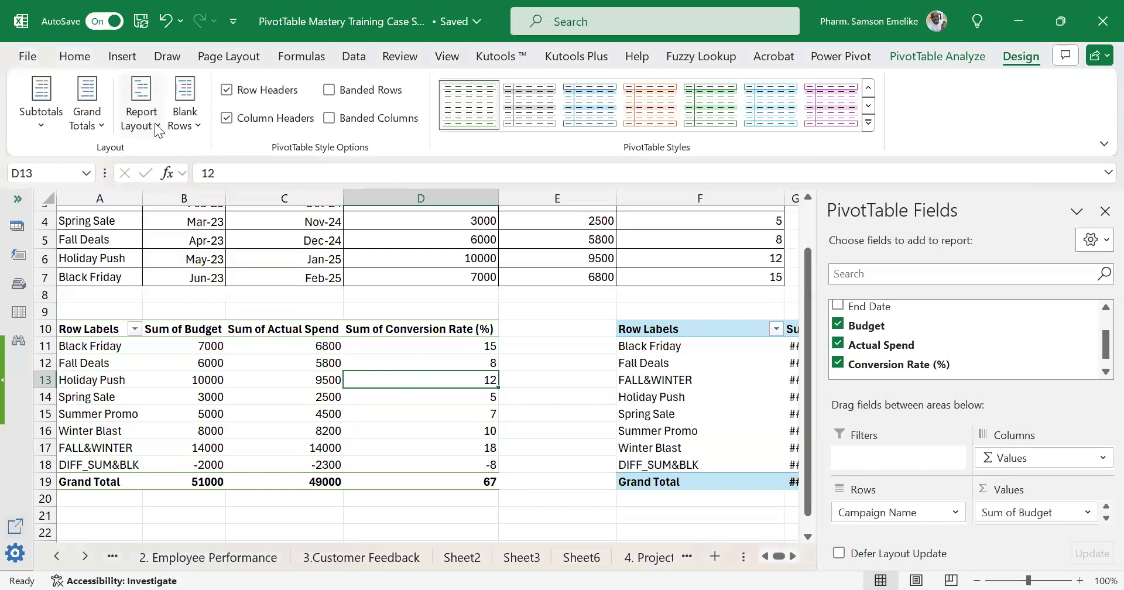
click(157, 130)
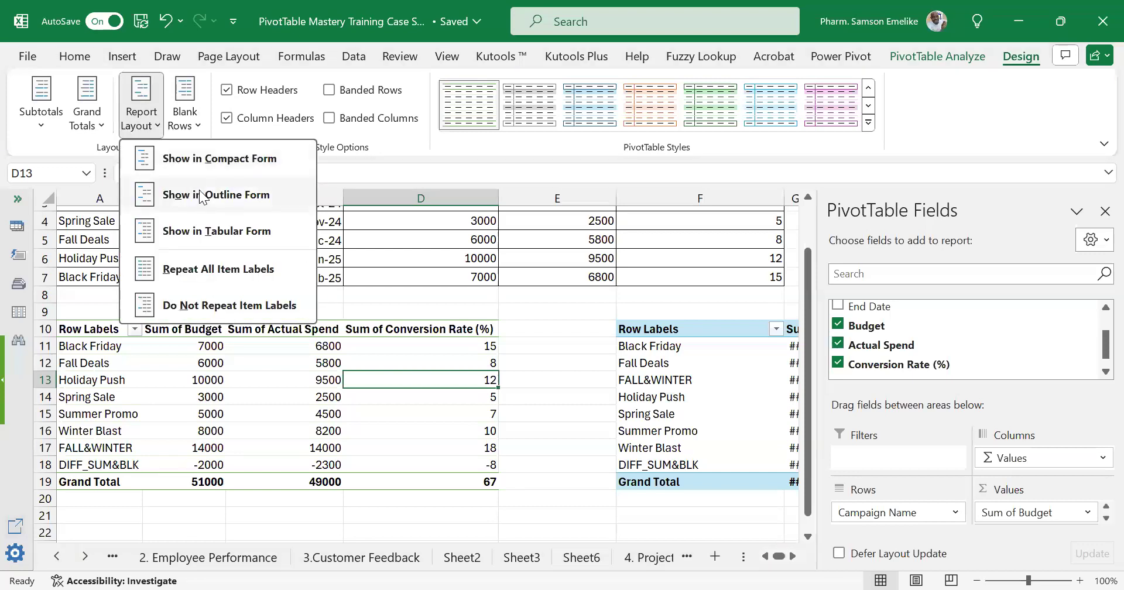
click(200, 195)
Show the expanded campaign PivotTable in Tabular Form and set it to repeat all item labels.
click(158, 122)
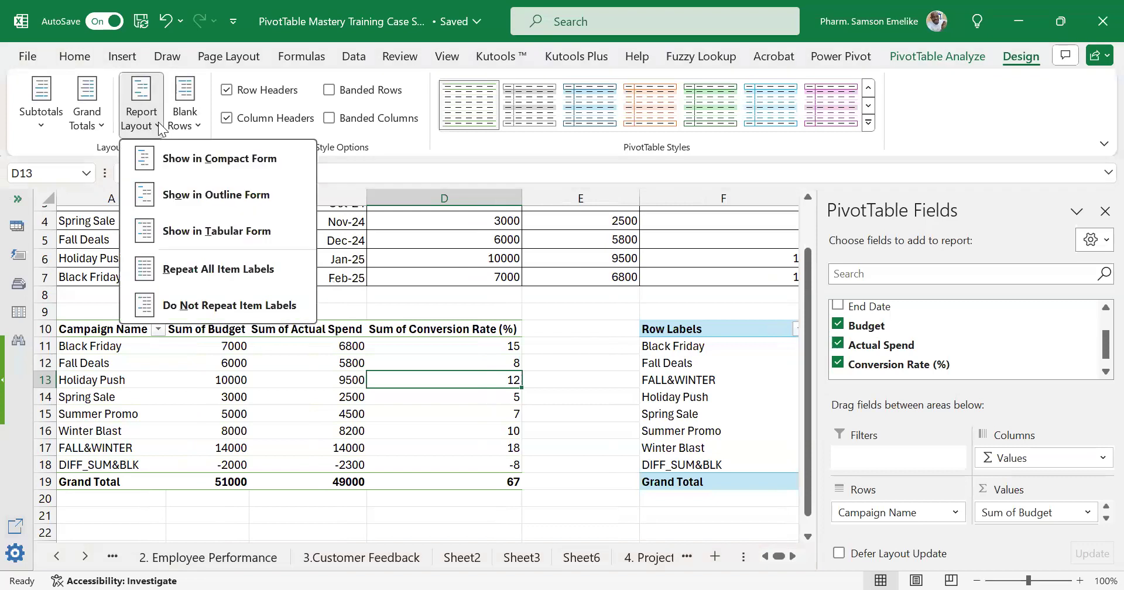
click(214, 231)
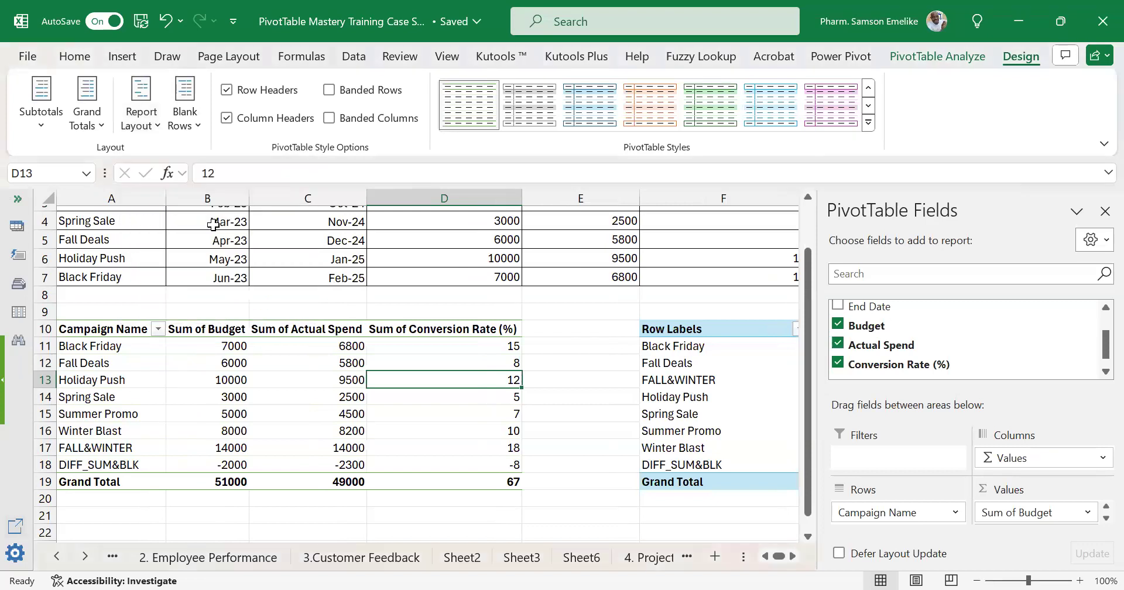
click(158, 128)
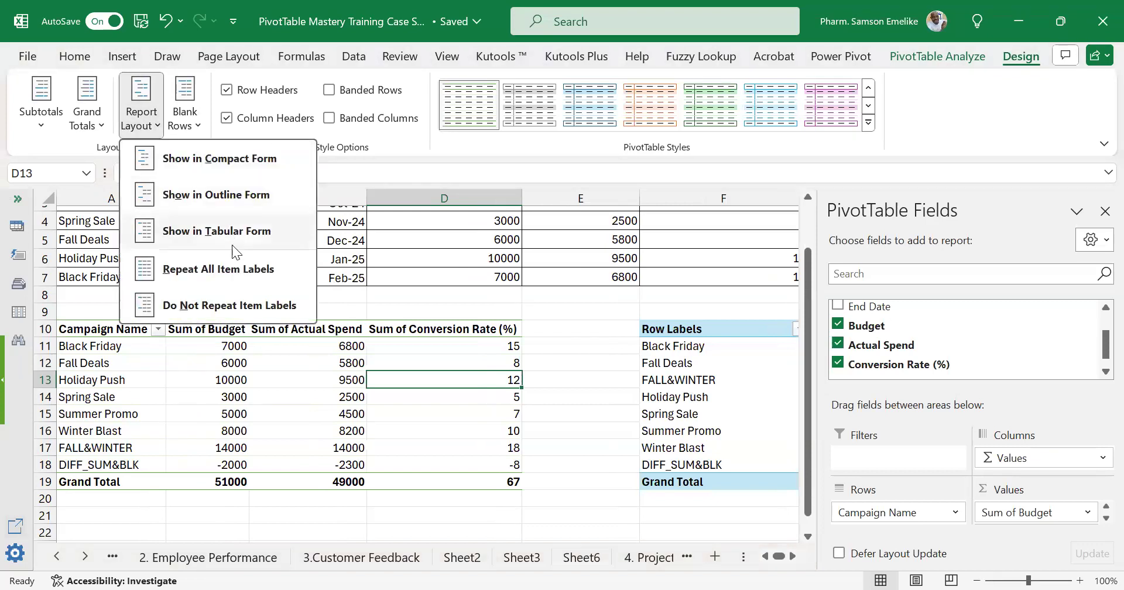
click(216, 273)
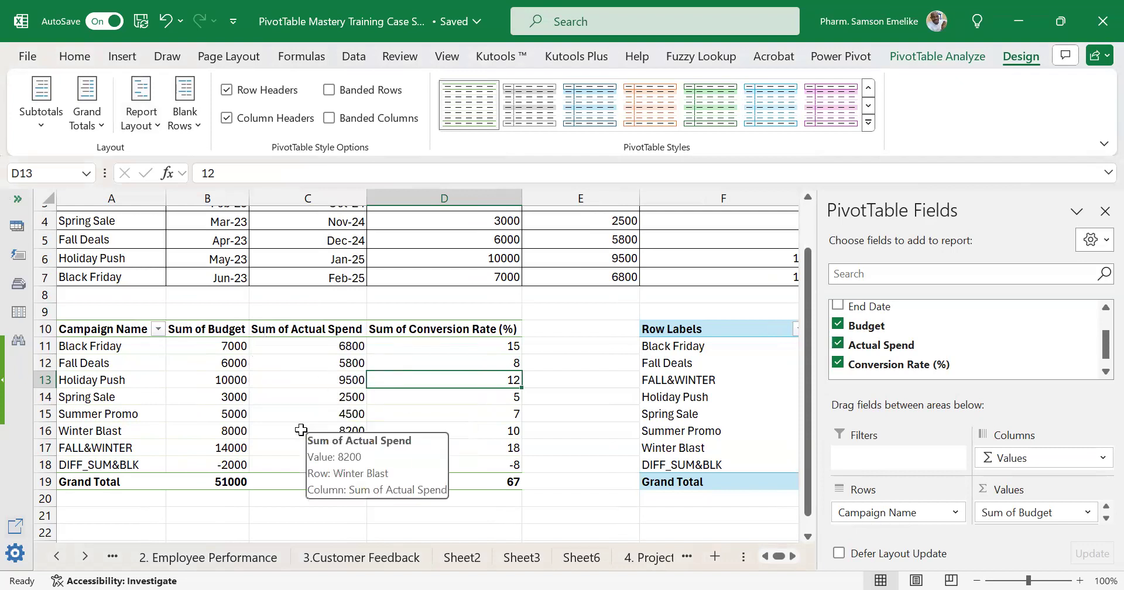
Turn grand totals off for rows and columns in the campaign PivotTable and check the total row and column areas.
click(161, 363)
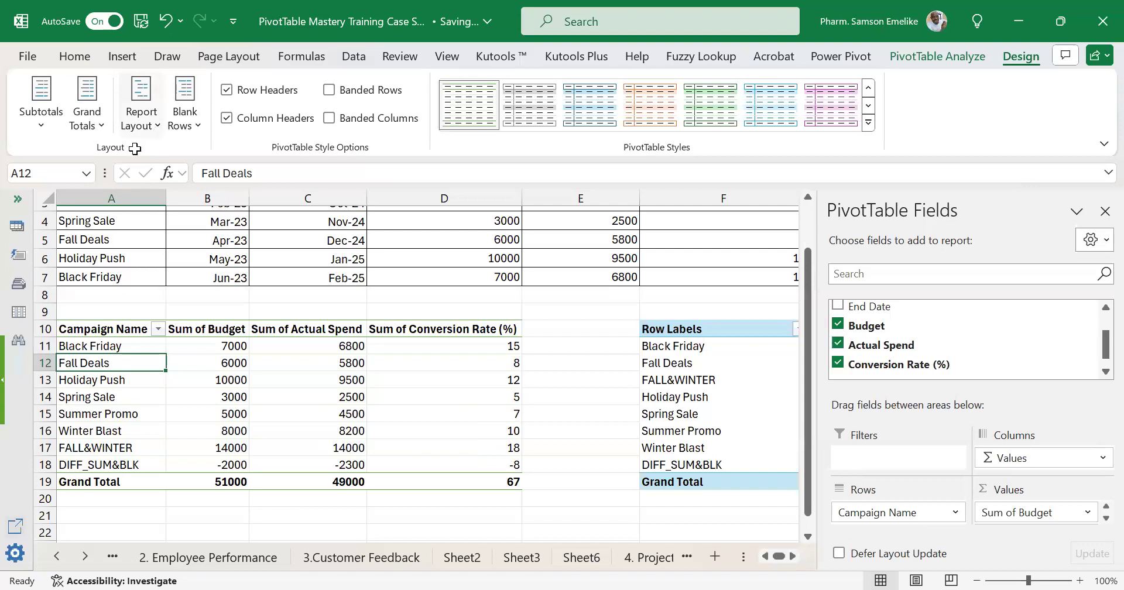
click(101, 123)
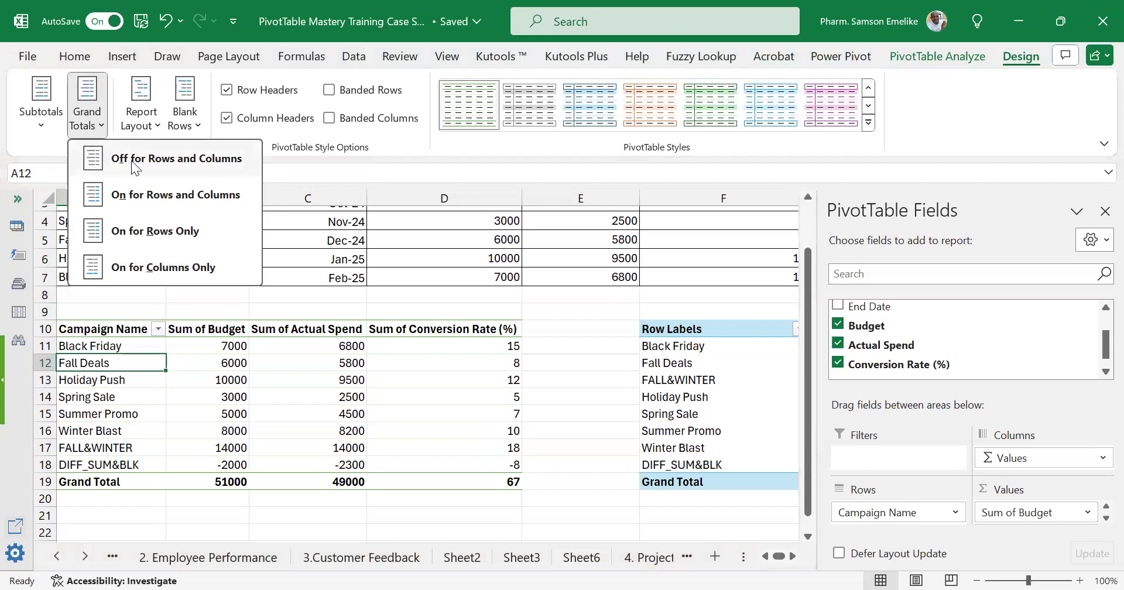
click(164, 163)
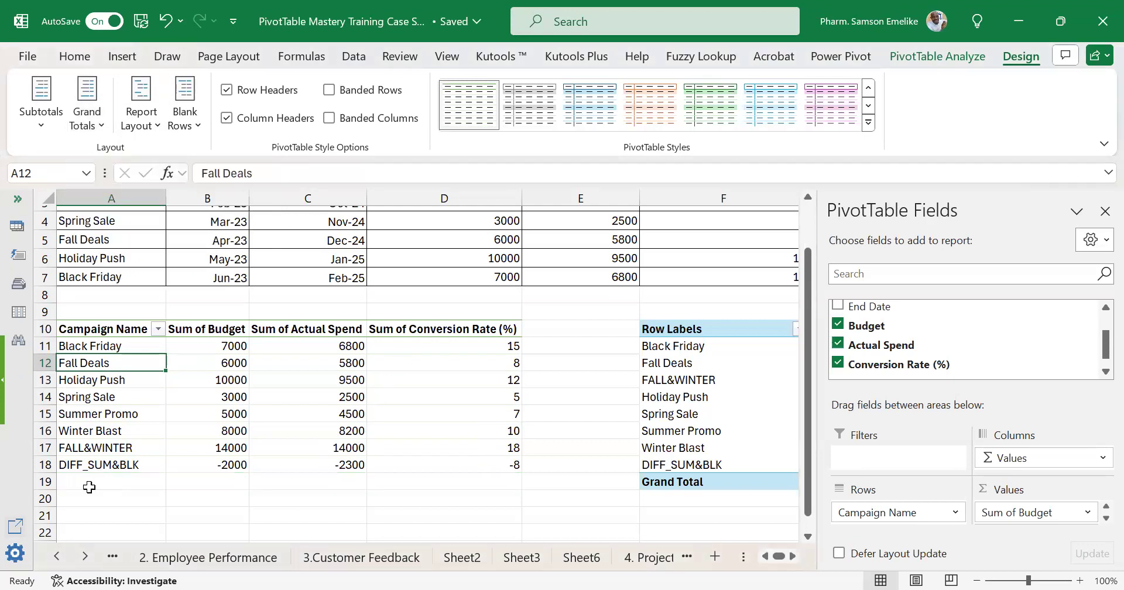
drag(80, 483, 462, 480)
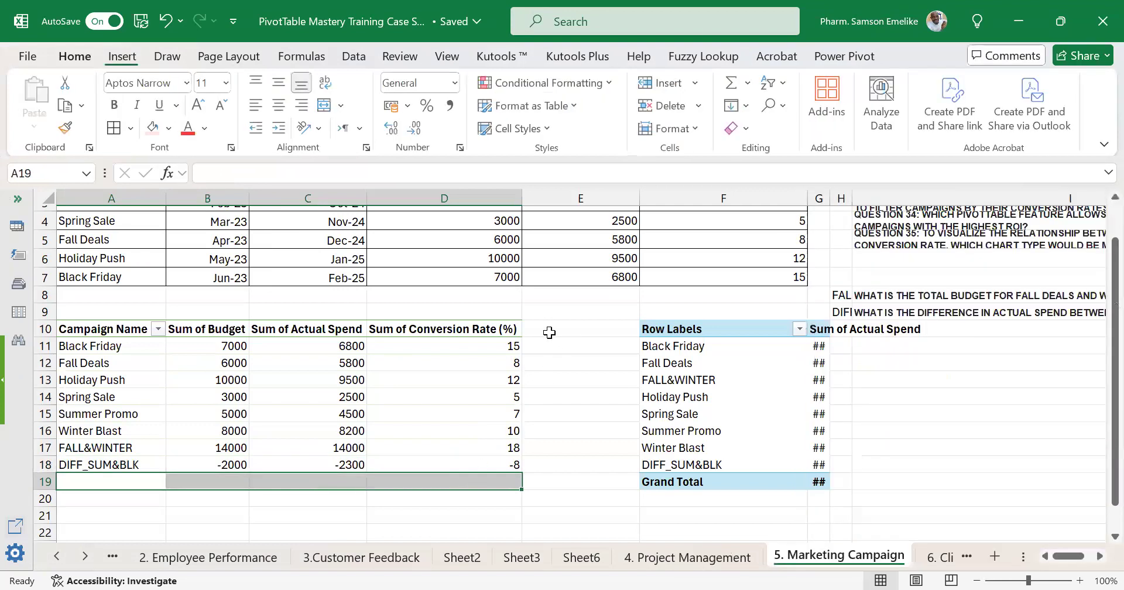
drag(547, 329, 555, 469)
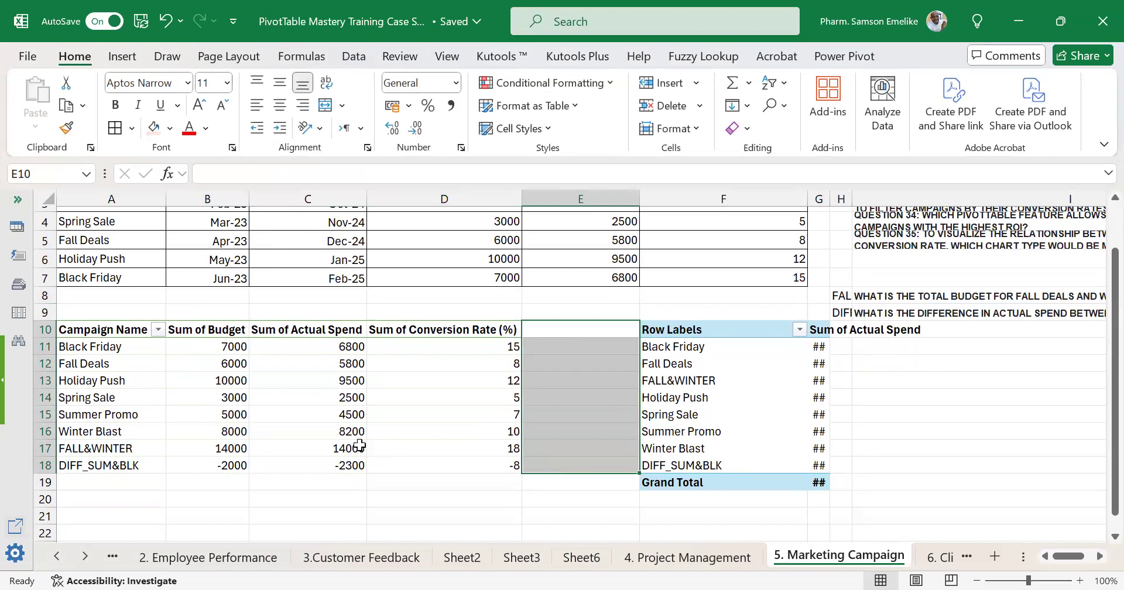
Turn grand totals on for rows and columns in the campaign PivotTable.
click(229, 348)
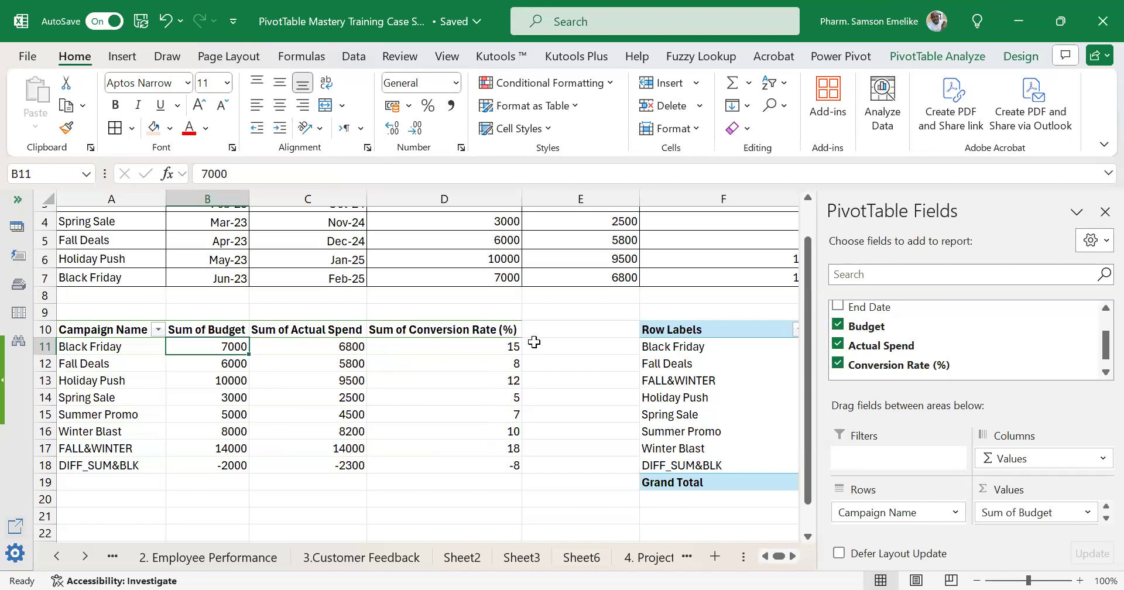
click(555, 344)
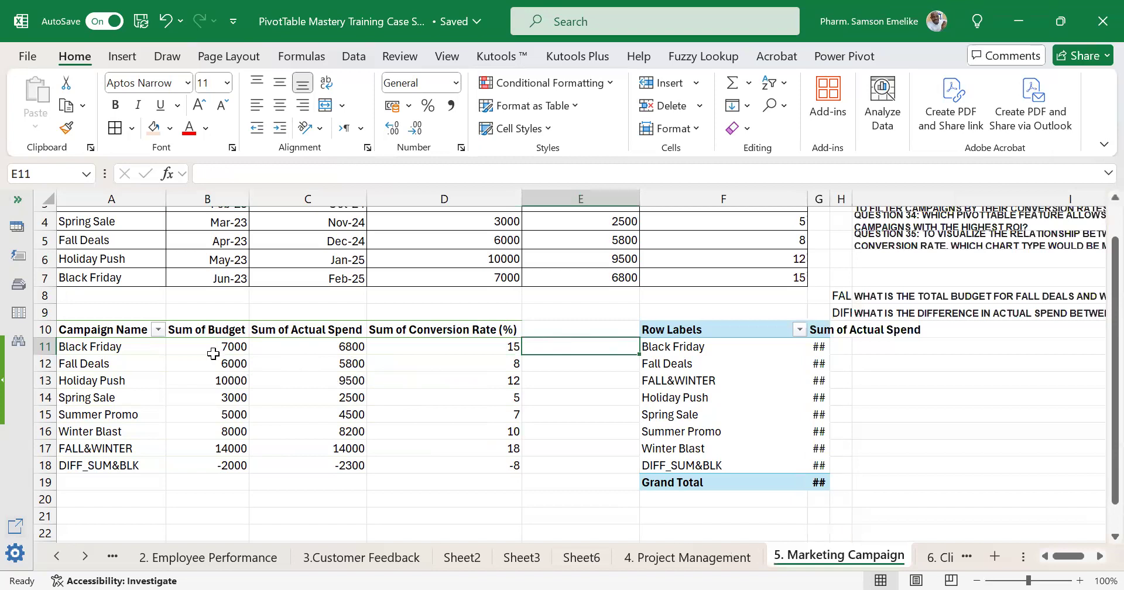
mouse_move(215, 350)
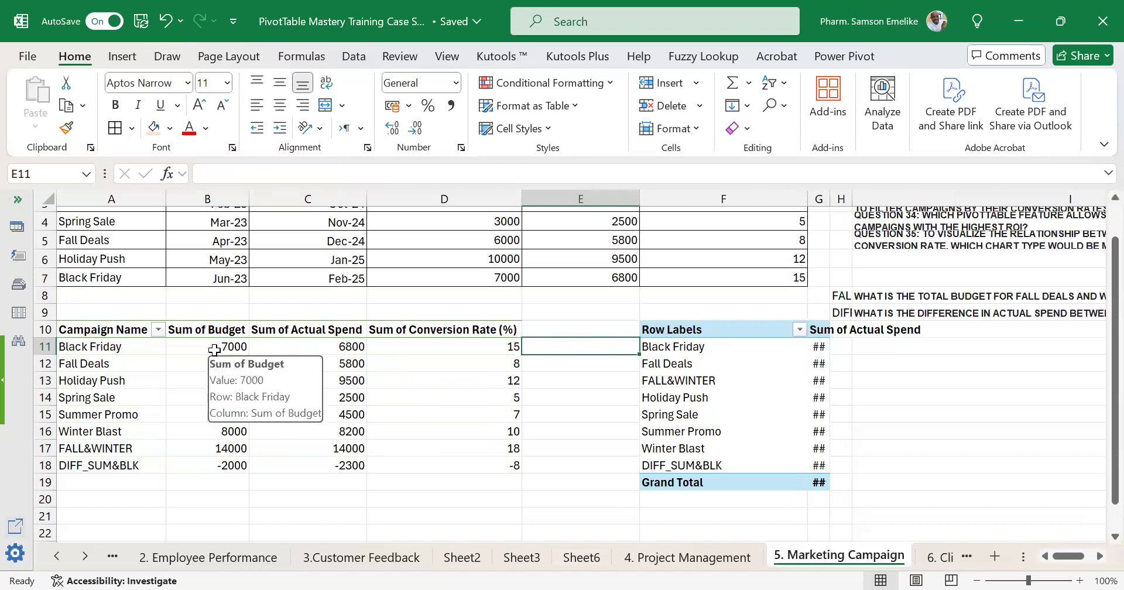
drag(213, 344, 335, 337)
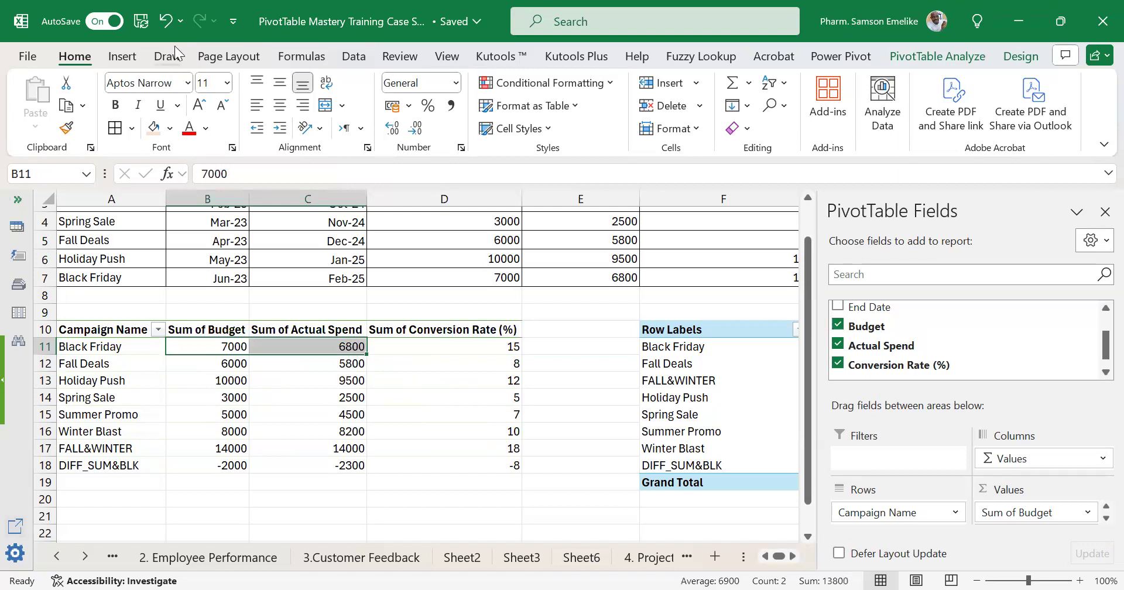
click(266, 421)
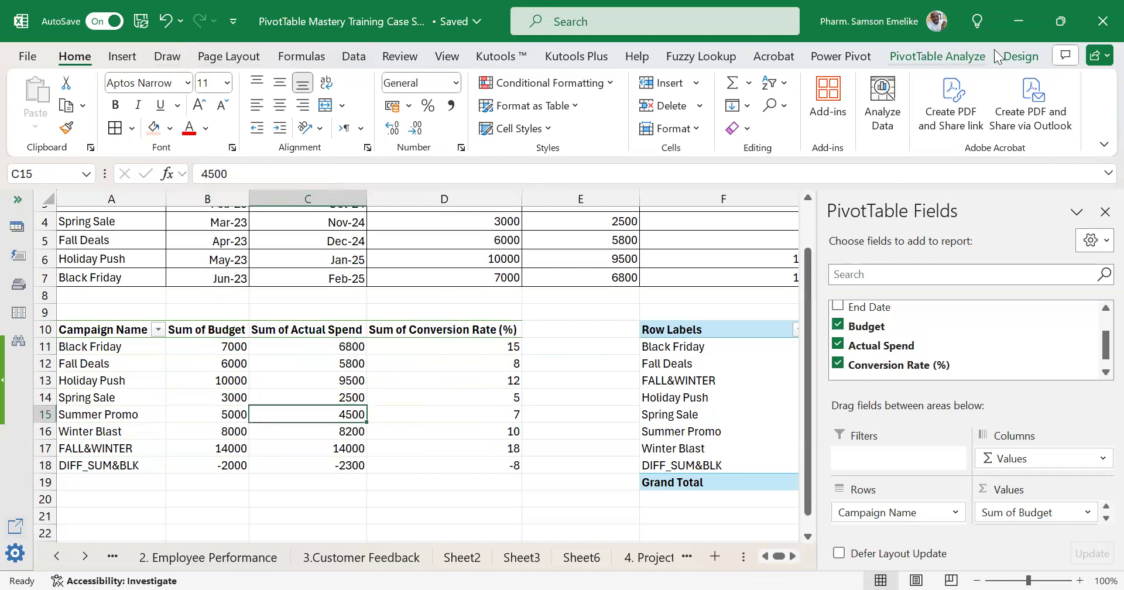
click(1021, 56)
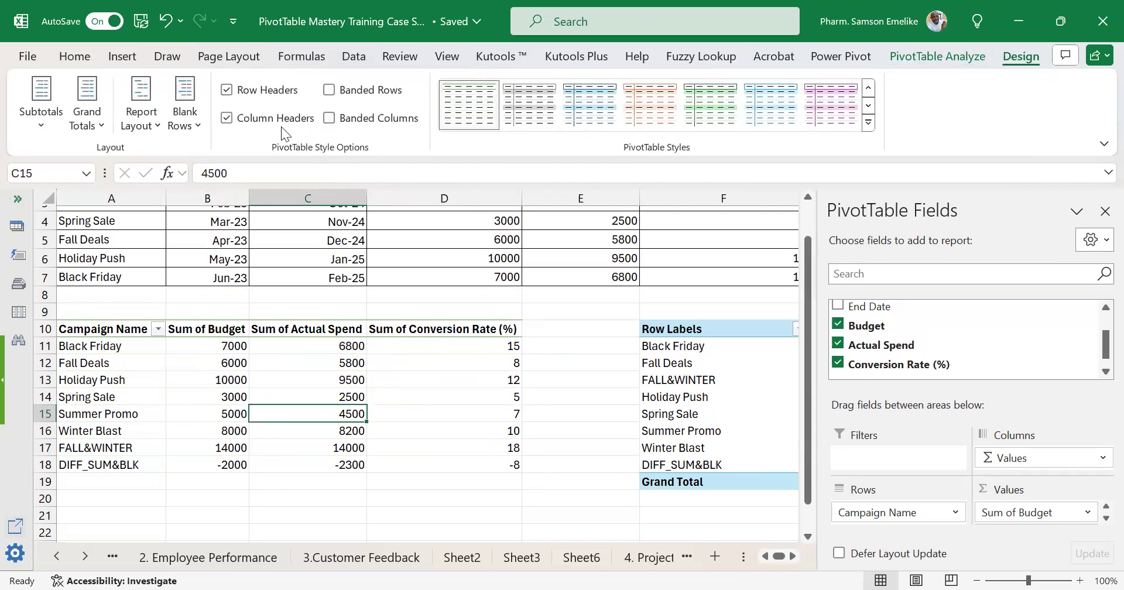
click(97, 105)
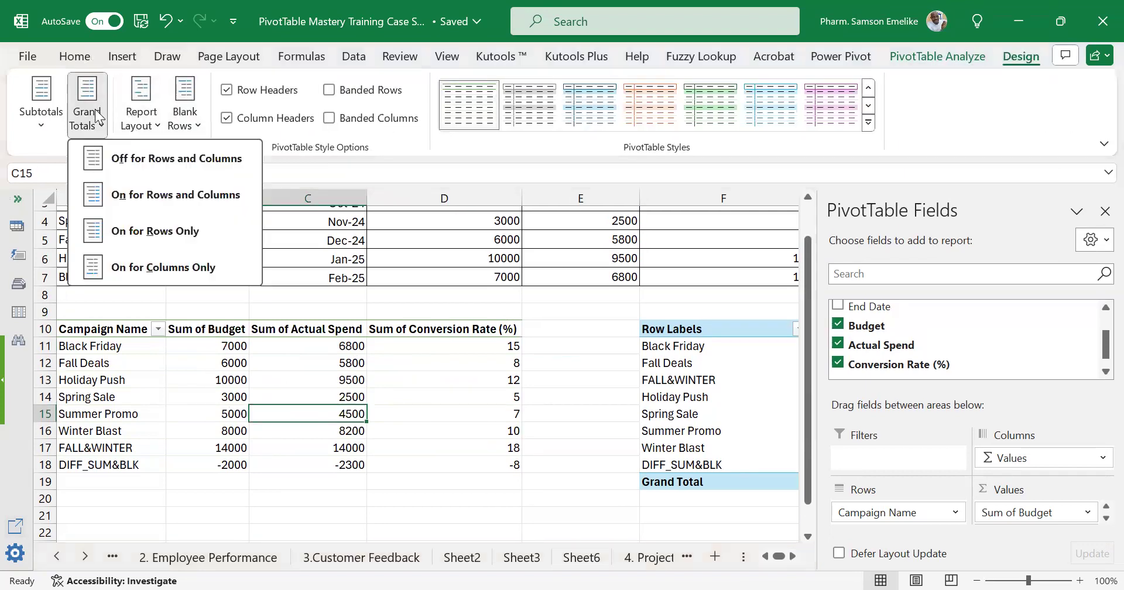
click(116, 199)
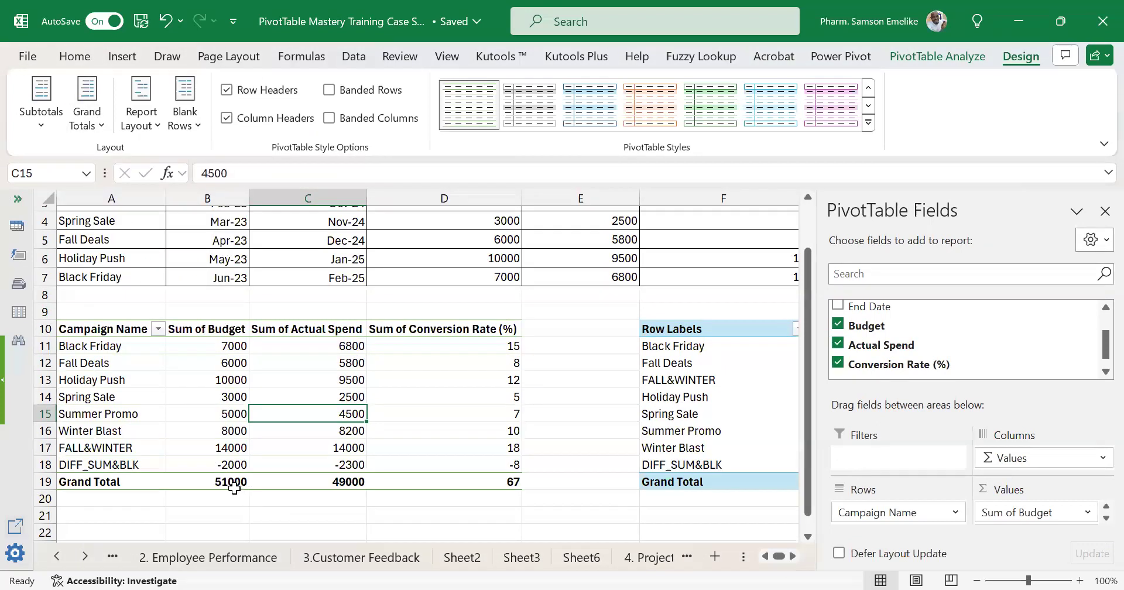
Examine the Budget, Actual Spend and Conversion Rate values above the campaign PivotTable's Grand Total row.
mouse_move(233, 486)
drag(220, 351, 212, 464)
drag(352, 345, 358, 462)
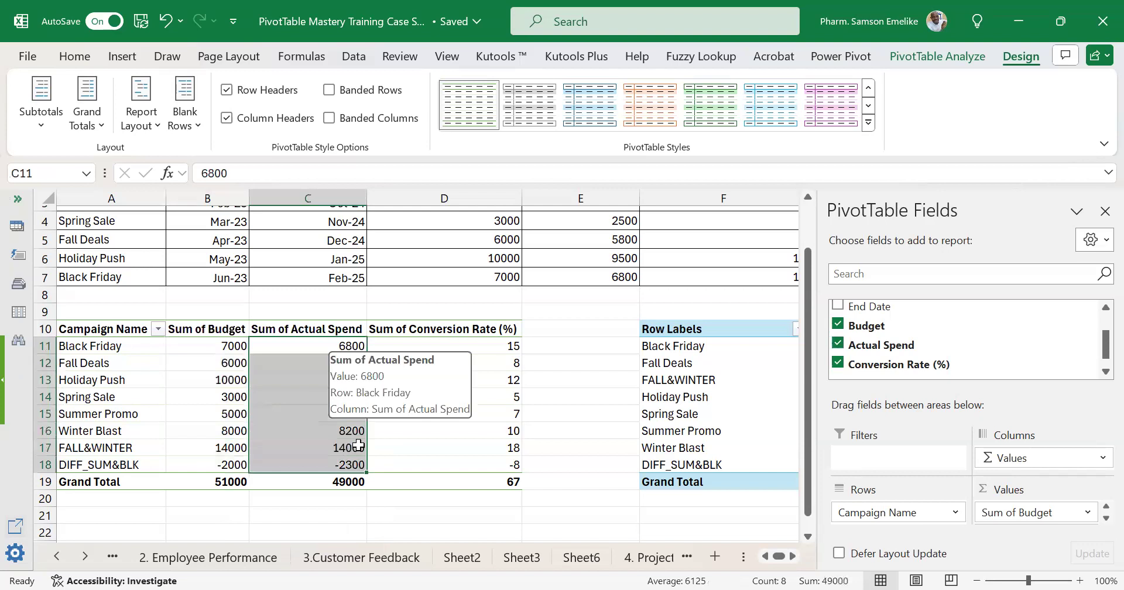
drag(480, 345, 480, 464)
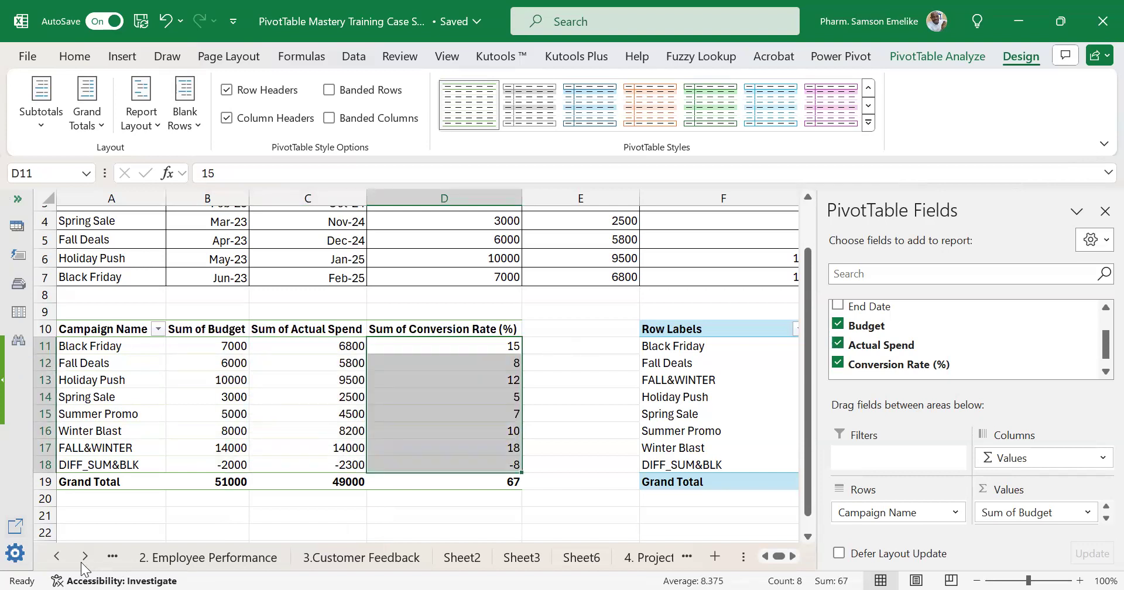
Copy the category-by-region PivotTable at I13 on the 1. Sales Data Analysis sheet and paste it at I4.
ctrl+click(57, 559)
click(628, 553)
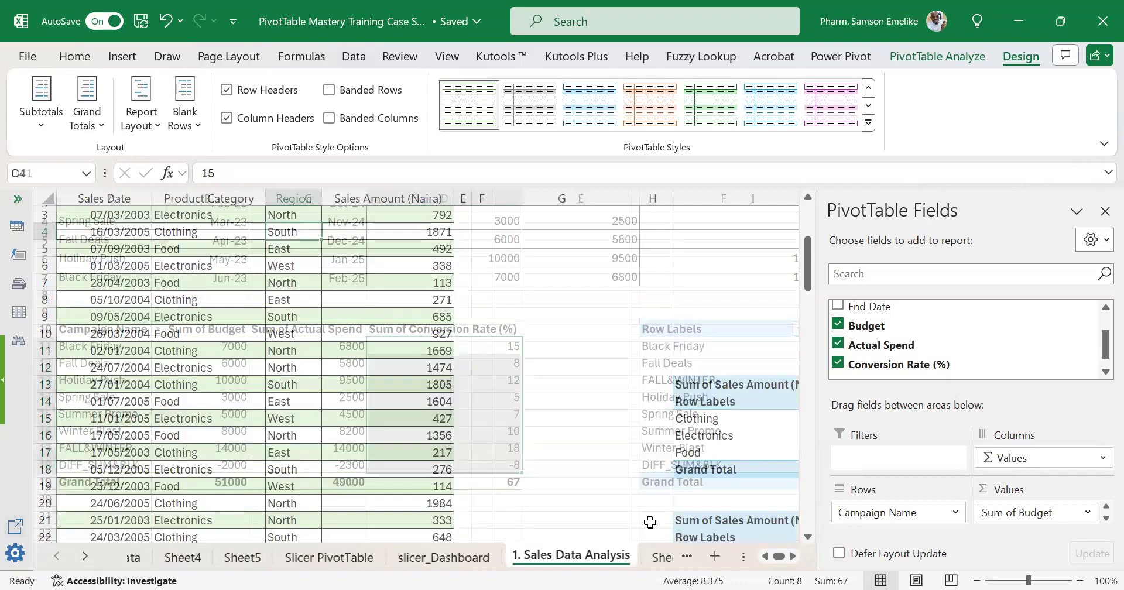
click(1100, 557)
click(1099, 557)
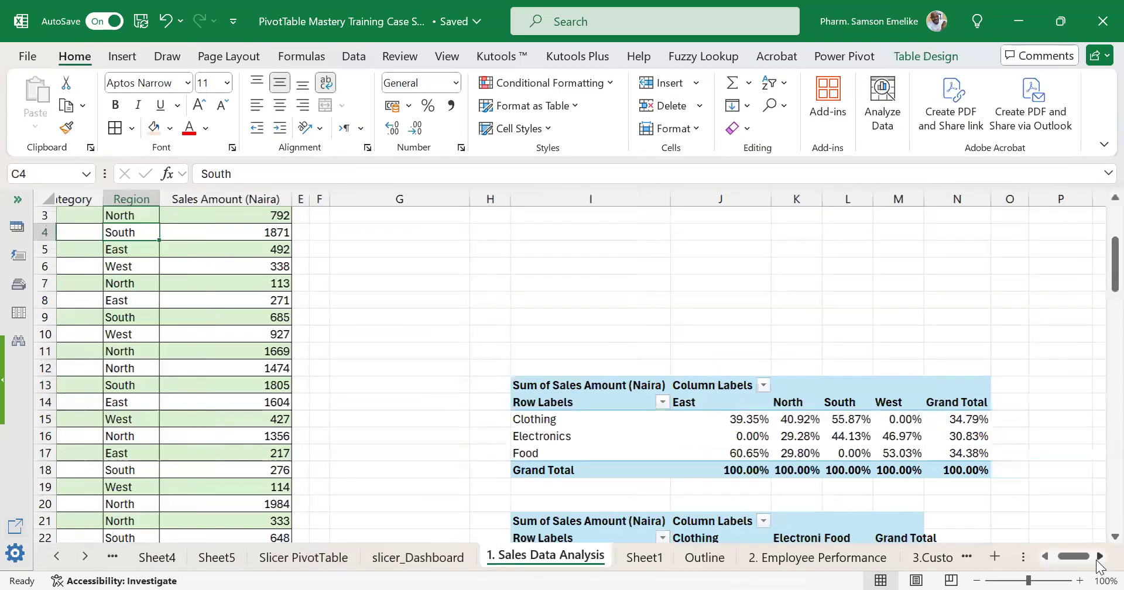
click(1100, 557)
click(475, 388)
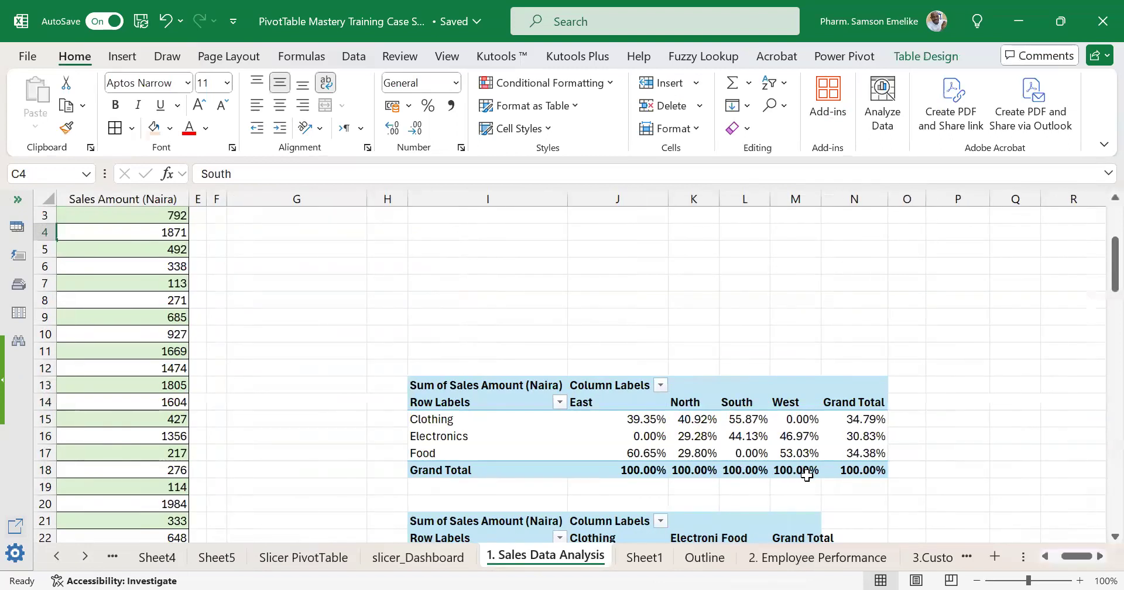
click(642, 374)
drag(604, 226, 607, 232)
scroll(616, 409, up, 3)
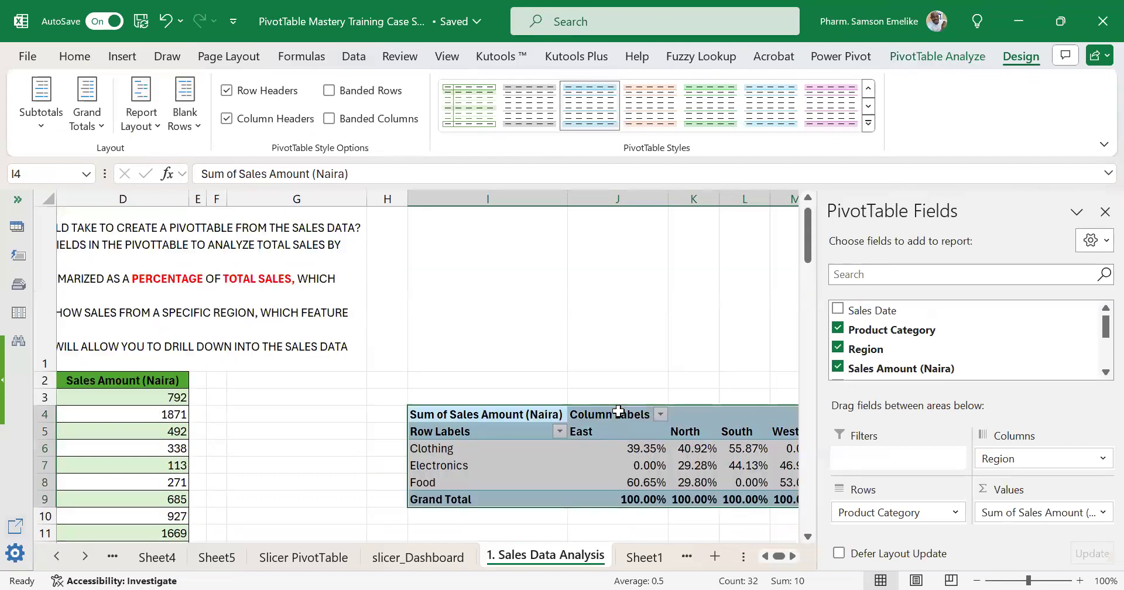
Look through the fields of the copied PivotTable and set its sales values to summarize by Sum.
click(793, 556)
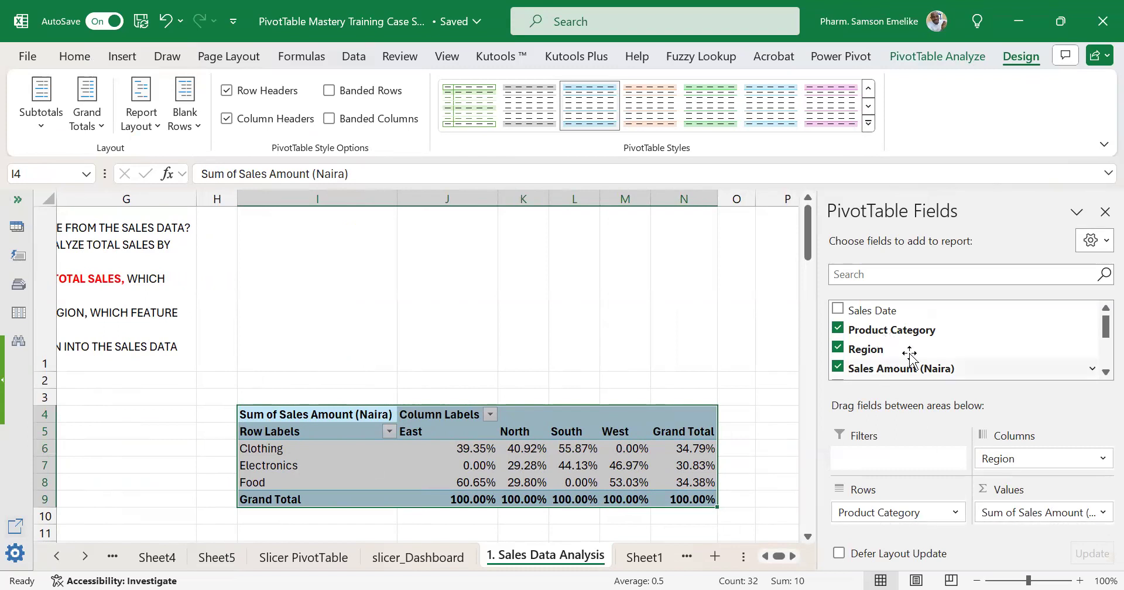
scroll(910, 363, down, 2)
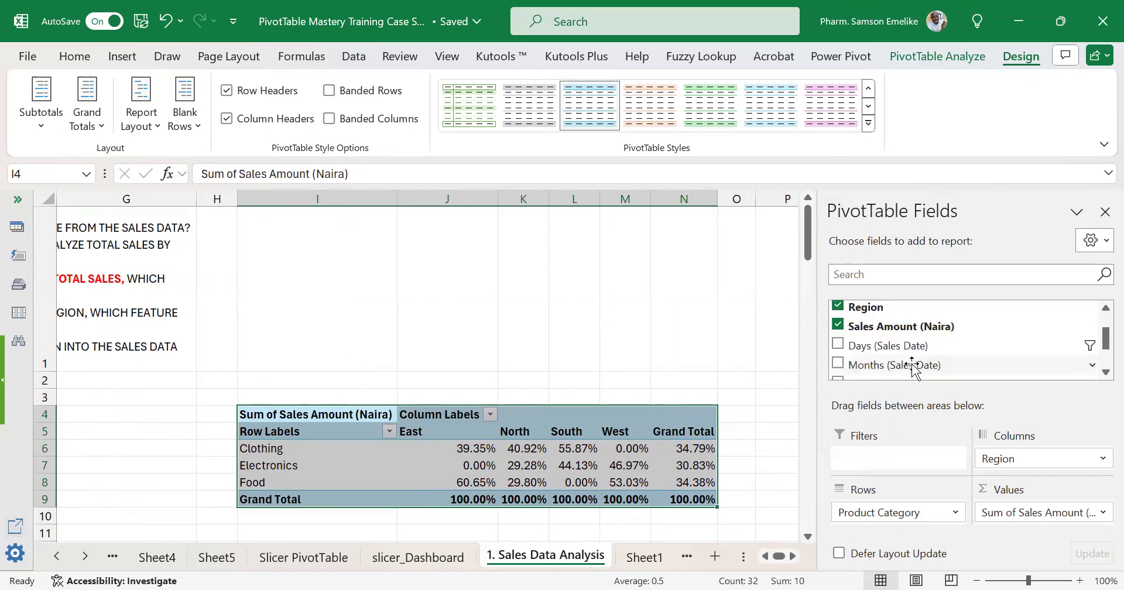
scroll(910, 364, down, 2)
scroll(911, 364, up, 4)
scroll(912, 363, down, 2)
scroll(912, 363, up, 2)
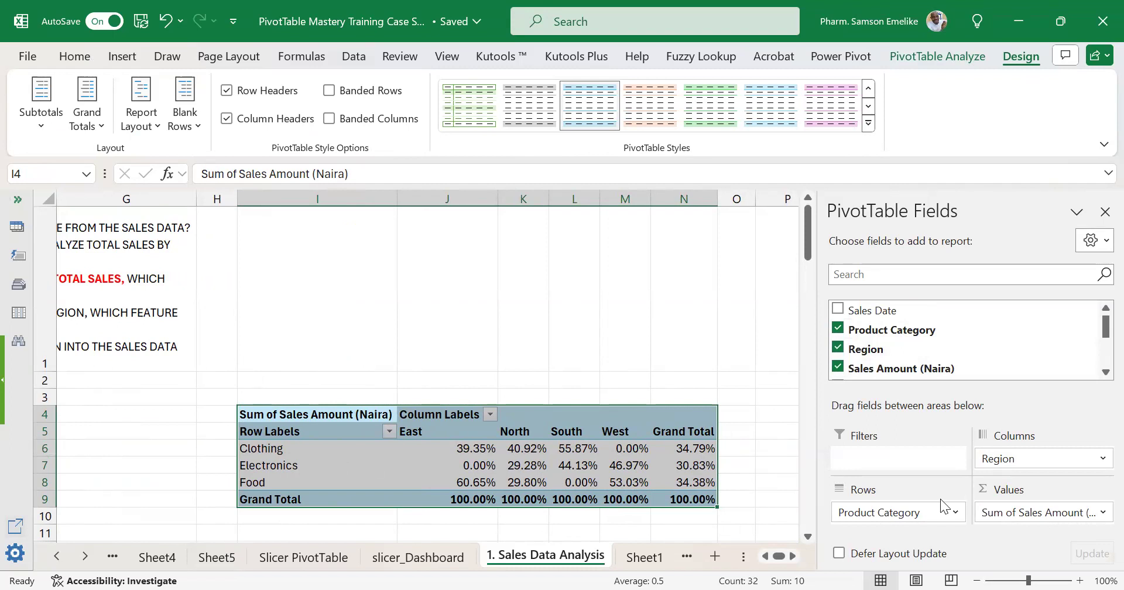
click(447, 446)
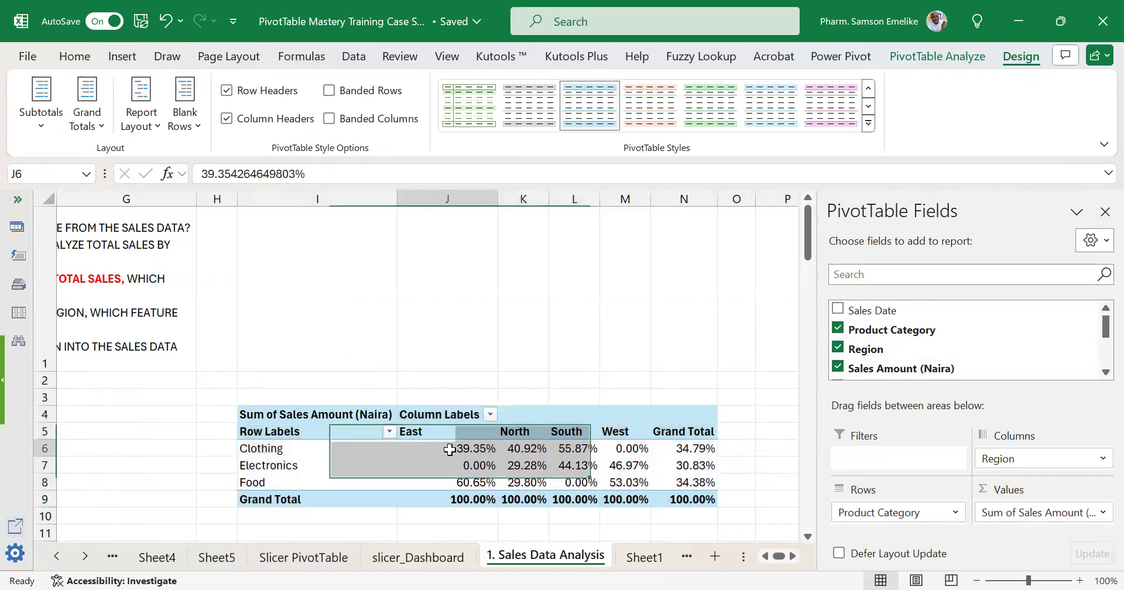
right_click(447, 446)
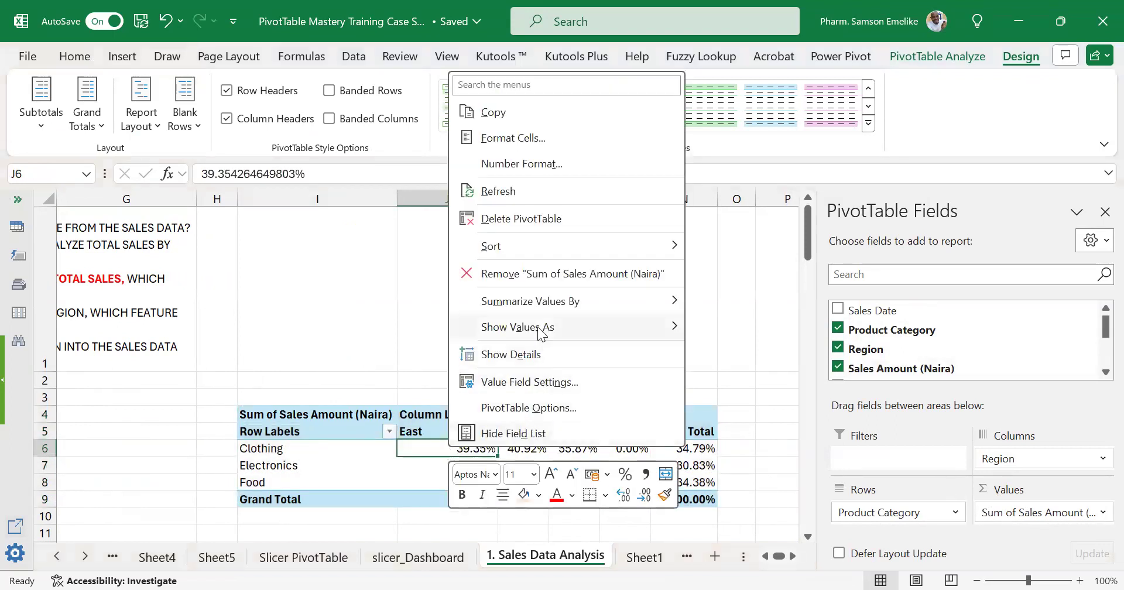
mouse_move(579, 300)
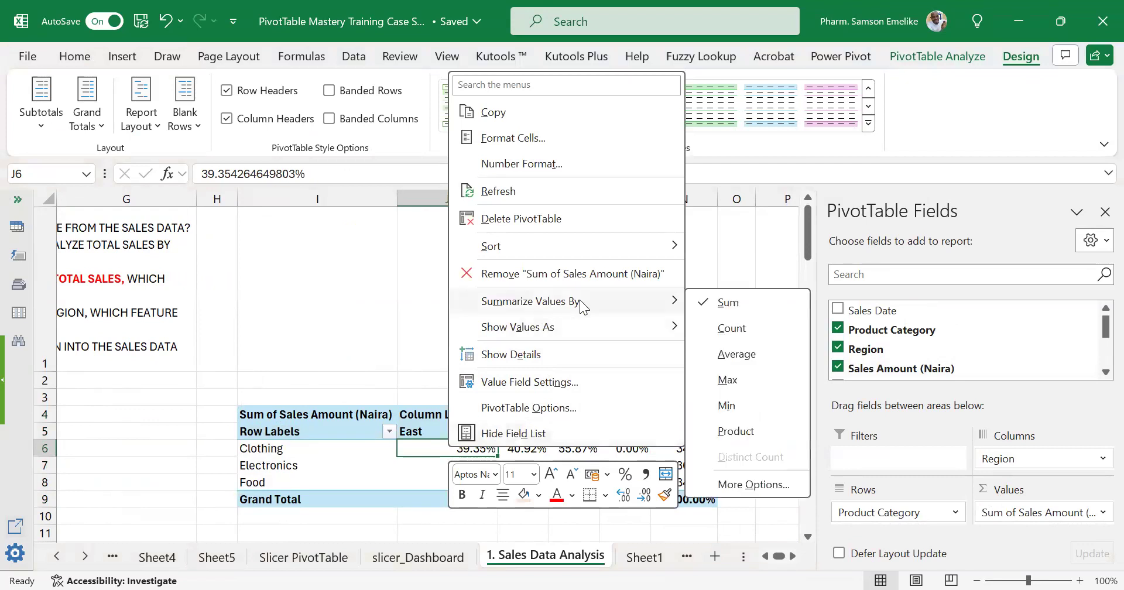
click(725, 304)
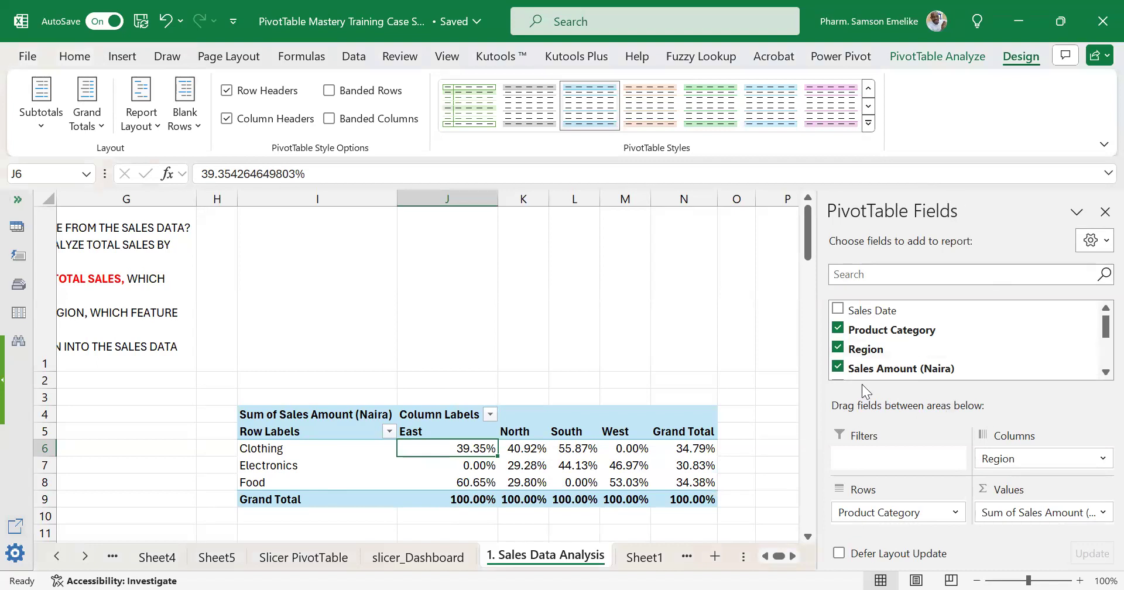
Remove Sales Amount (Naira) from the copied PivotTable and try to add it back.
click(836, 367)
click(837, 368)
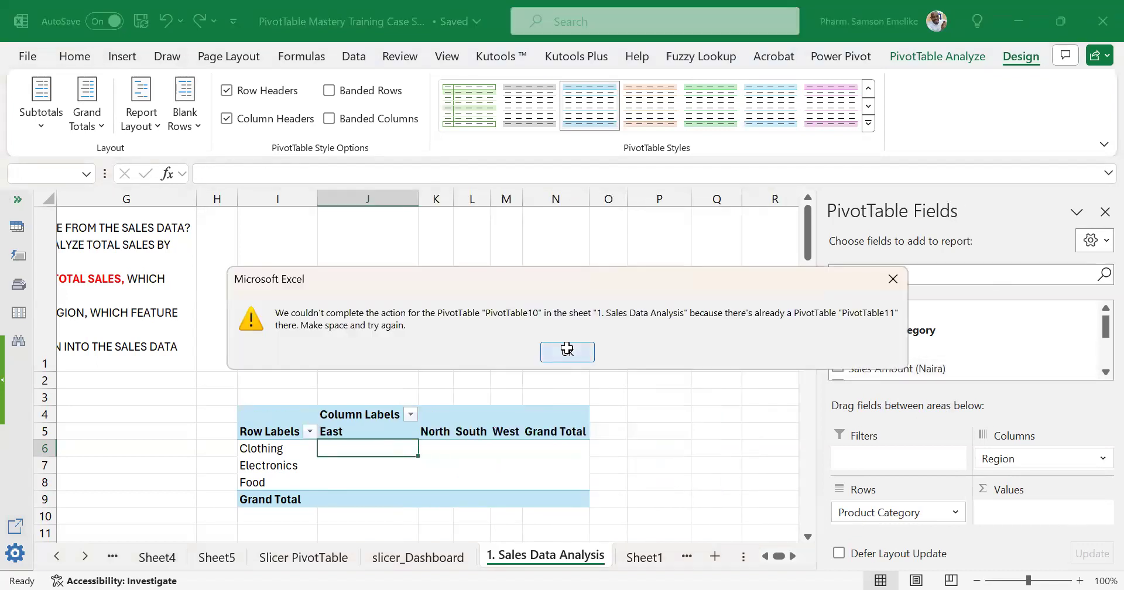
click(566, 350)
Move the copied PivotTable from I4 to P4, clear of the neighbouring PivotTable.
scroll(632, 393, down, 4)
scroll(232, 343, up, 2)
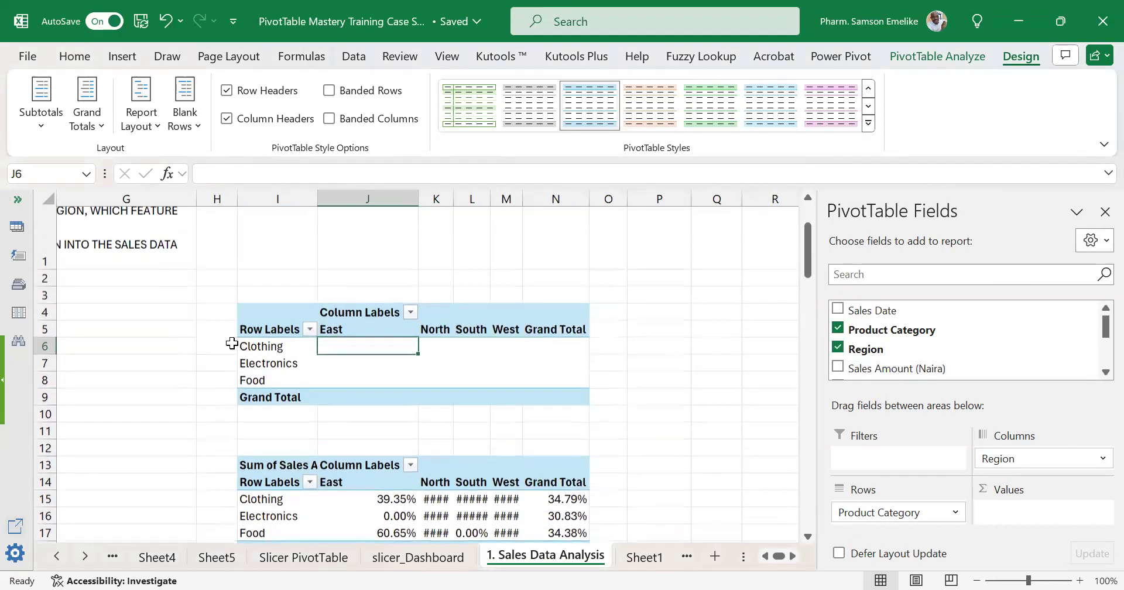
drag(267, 317, 562, 398)
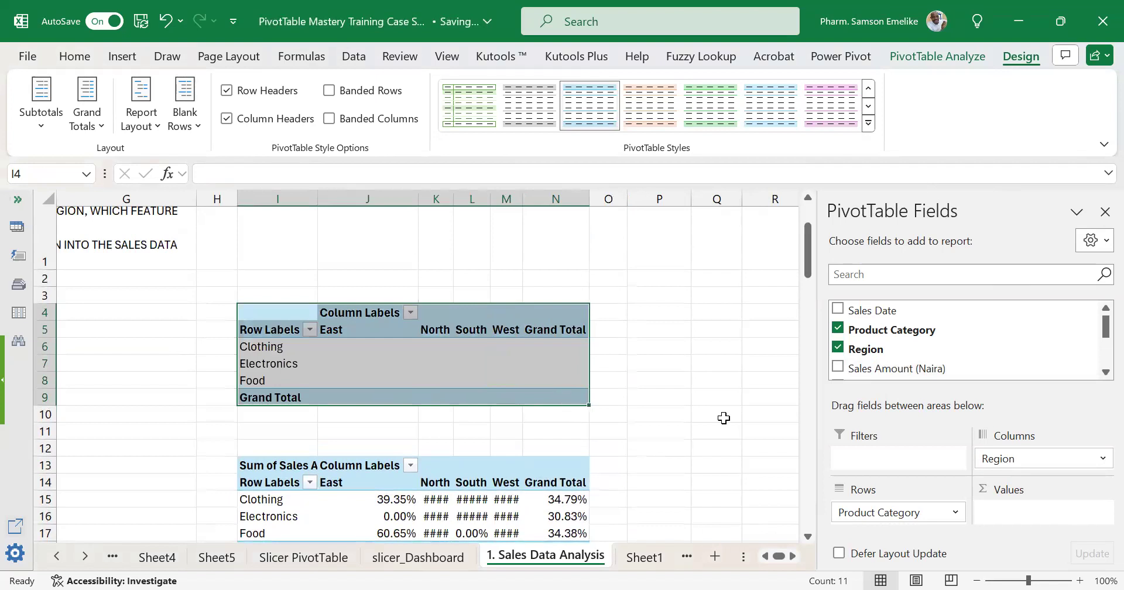
click(794, 560)
click(794, 560)
click(795, 560)
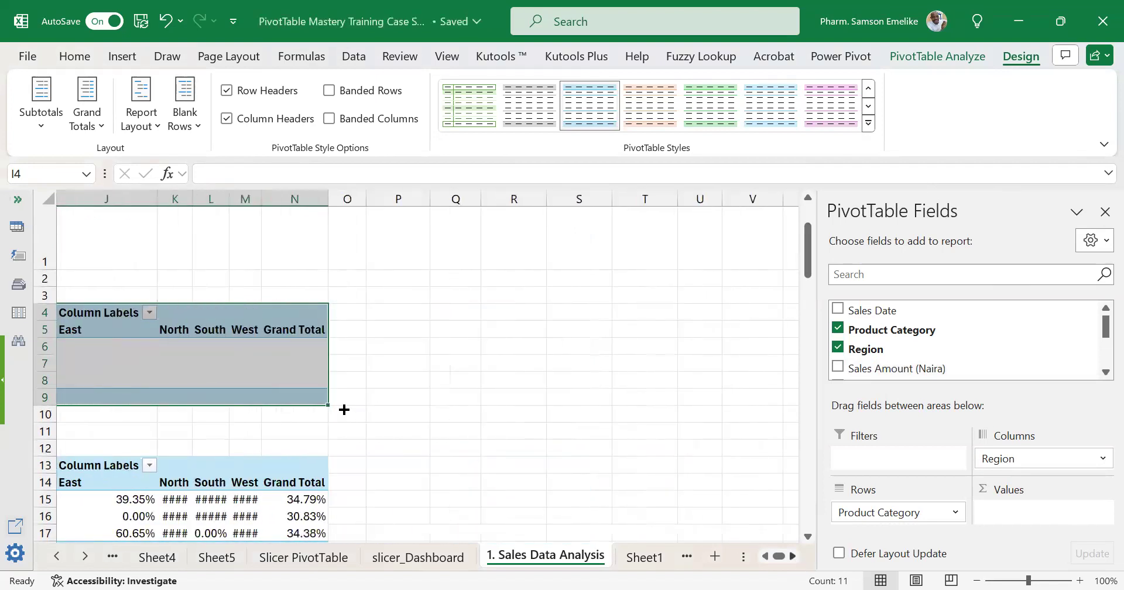
drag(285, 408, 713, 389)
Add Sales Amount (Naira) back to the PivotTable at P4 and move it from the rows to the values.
click(838, 366)
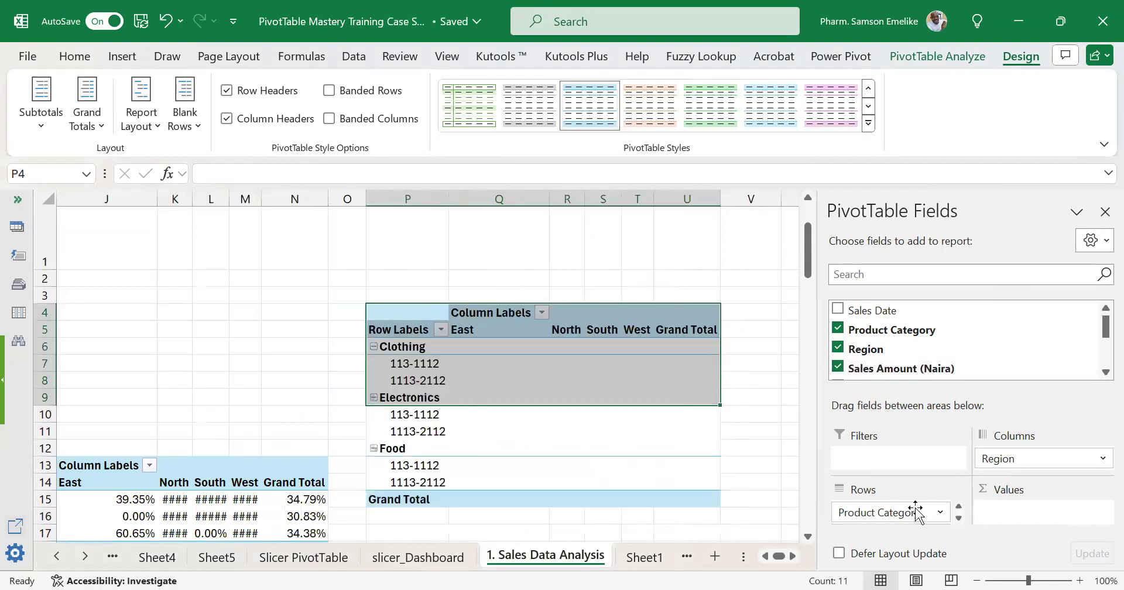
click(958, 518)
drag(895, 520, 1021, 516)
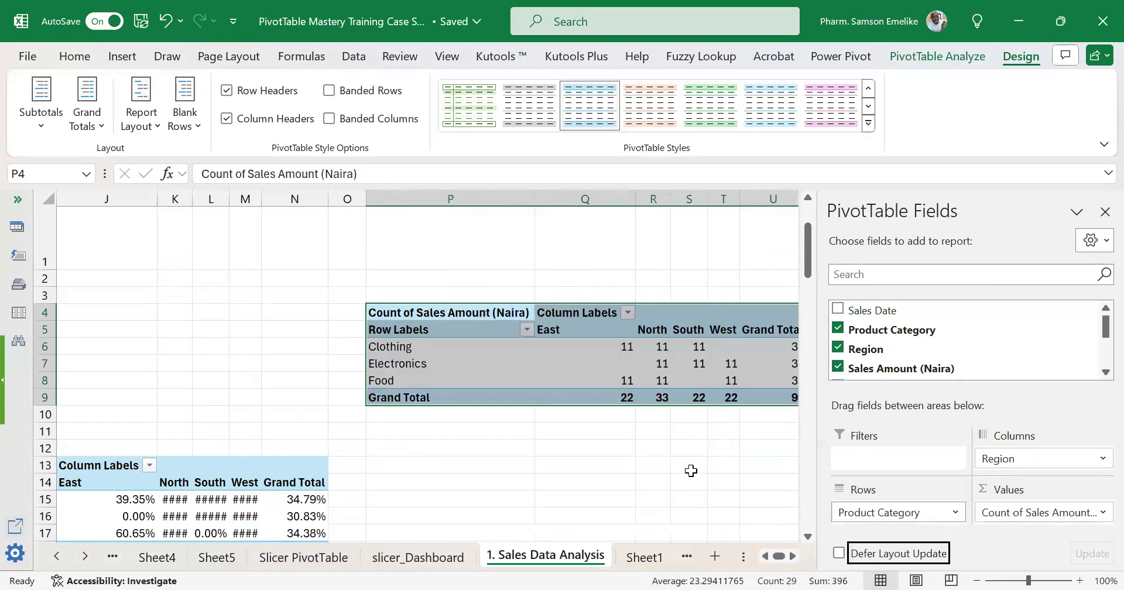
Change the Sales Amount (Naira) value field of the PivotTable at P4 to summarize by Sum.
click(1101, 513)
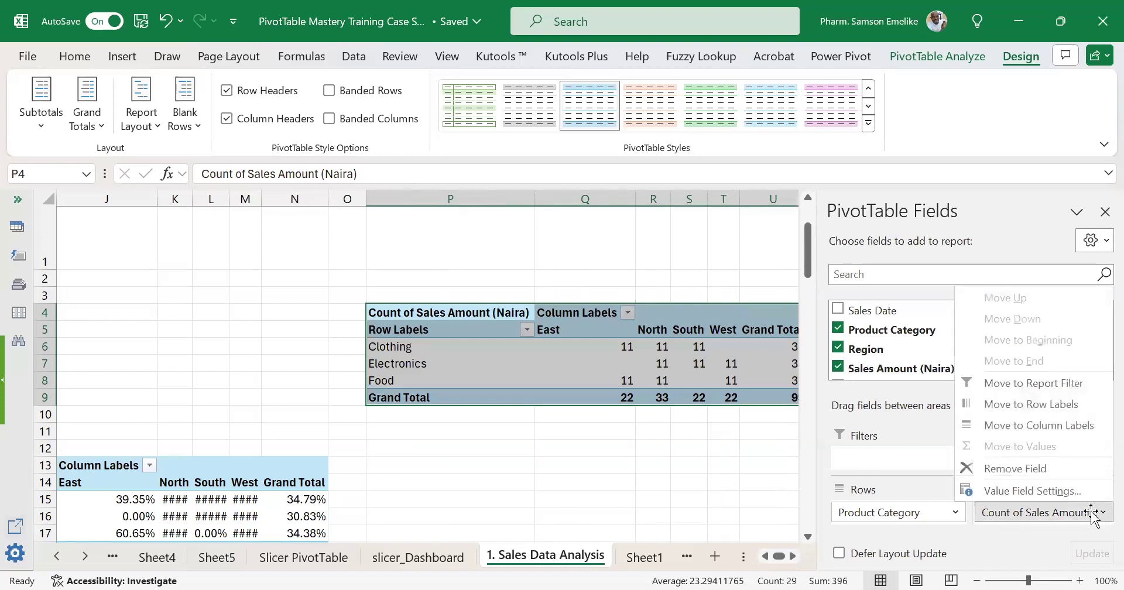
click(1021, 491)
click(196, 240)
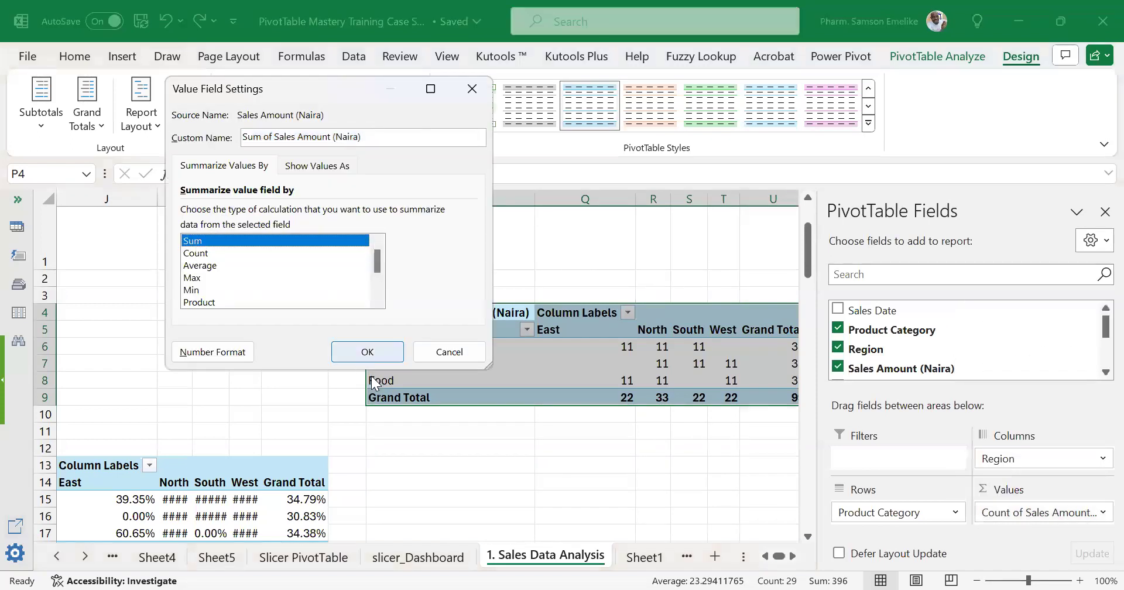
click(369, 359)
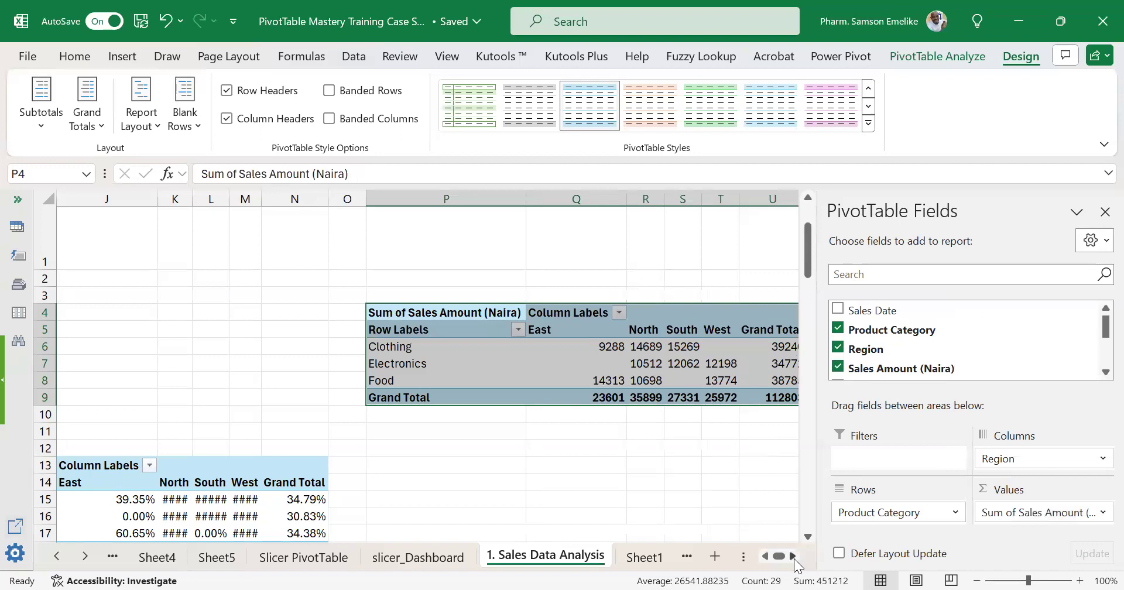
Examine the row and column grand totals of the PivotTable at P4 alongside the Clothing row and East column values.
click(792, 556)
click(793, 557)
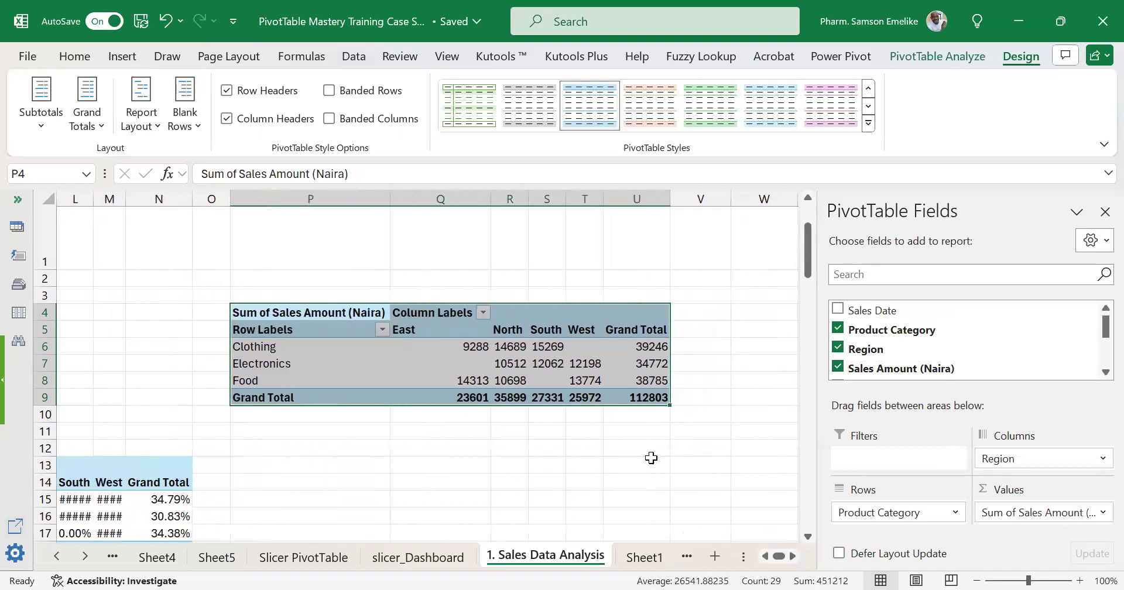
click(635, 199)
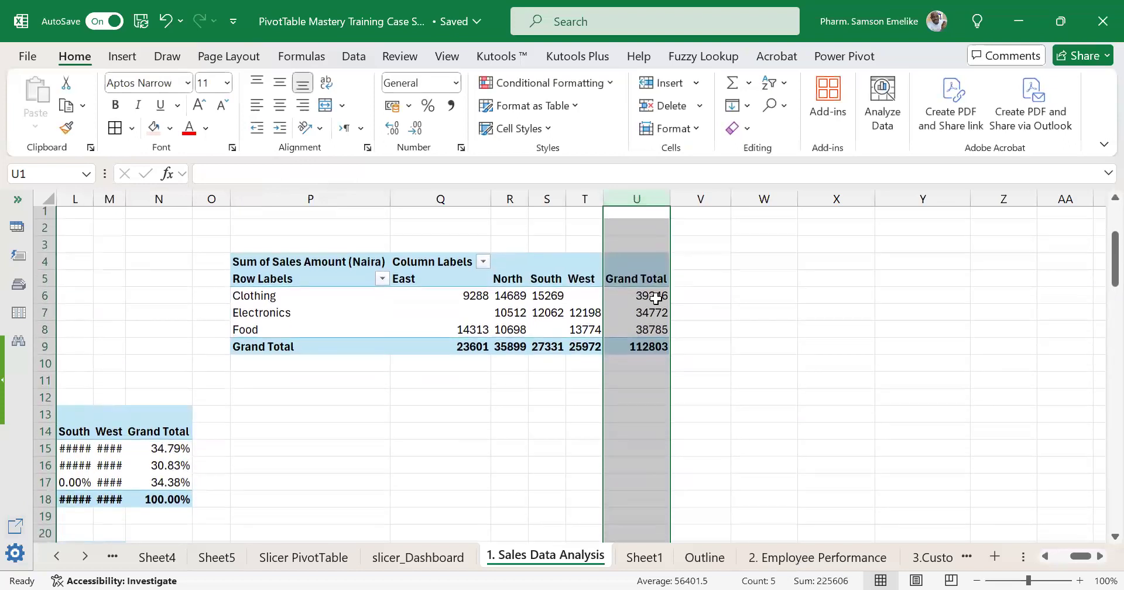
click(649, 294)
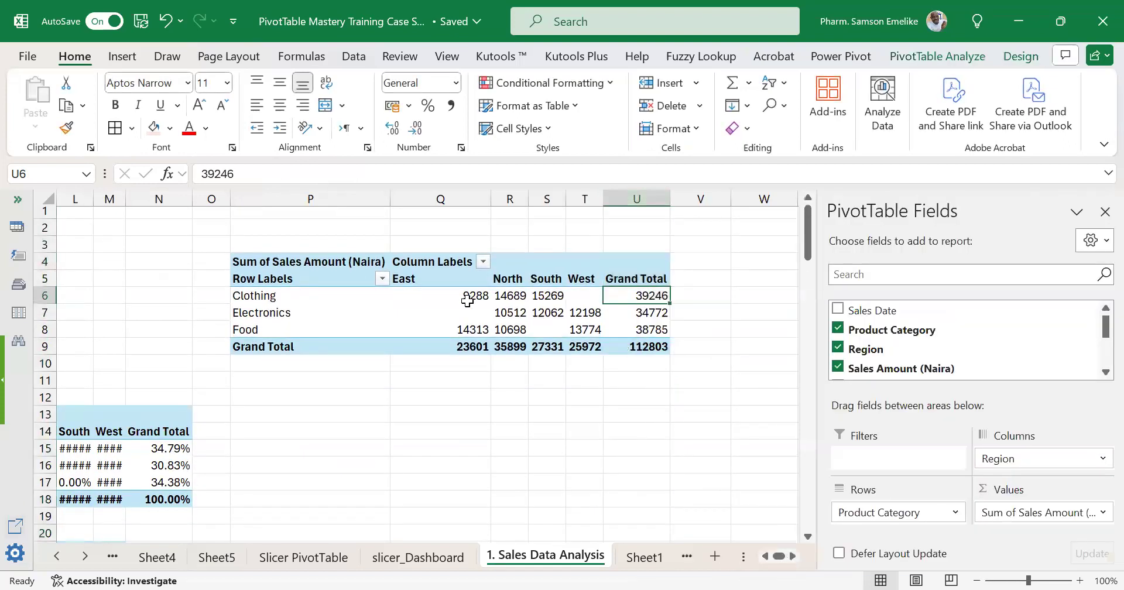
drag(472, 295, 549, 296)
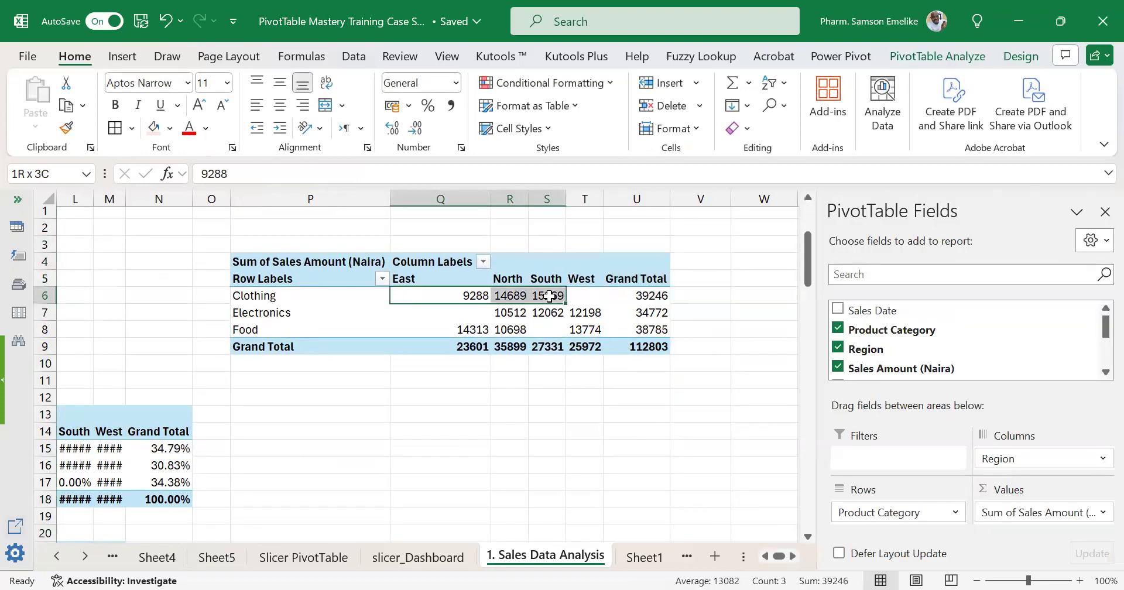
click(467, 346)
drag(471, 289, 472, 329)
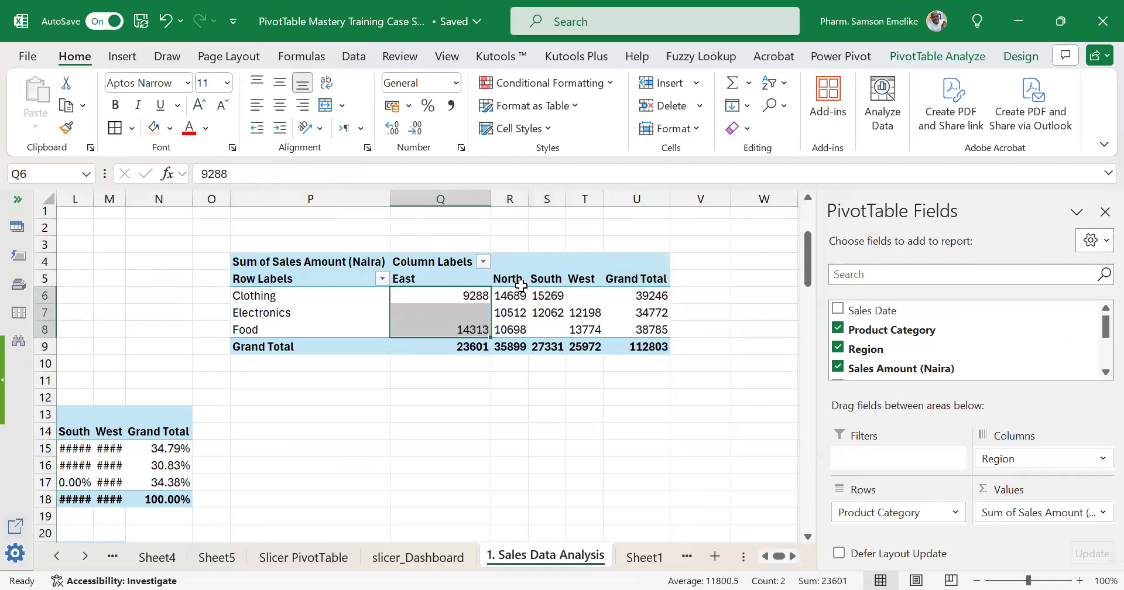
Turn the grand totals of the PivotTable at P4 off for rows and columns, and back on for both.
click(586, 329)
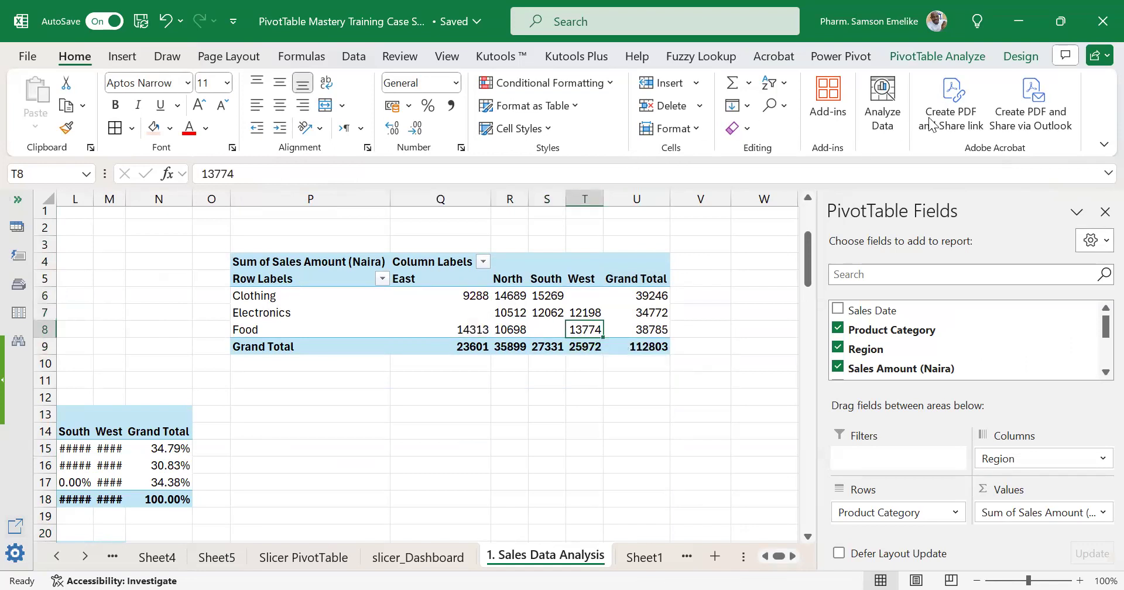
click(1018, 54)
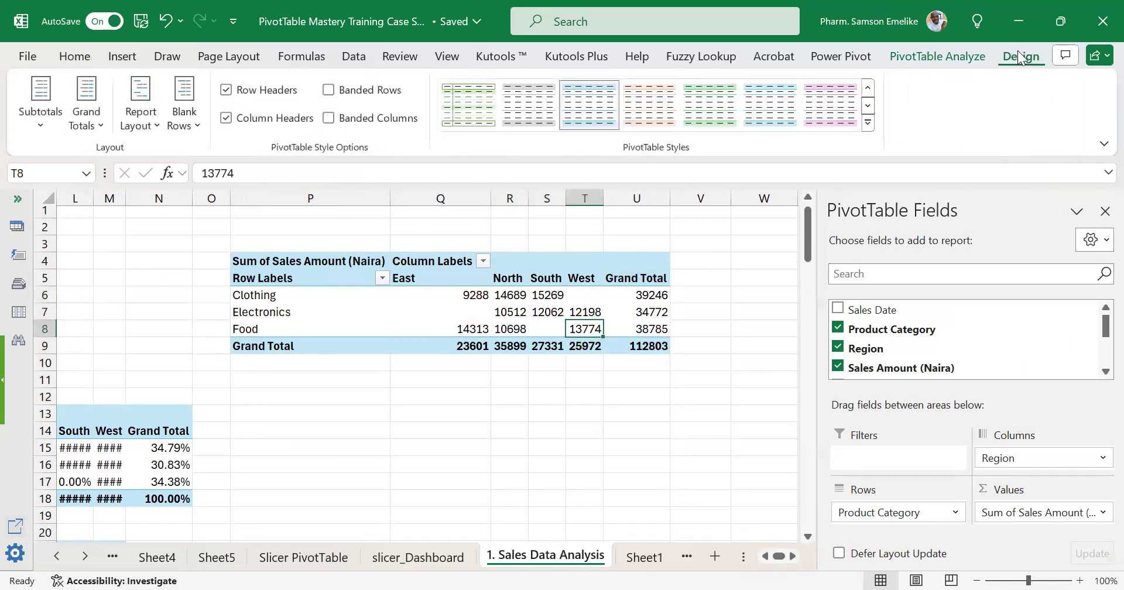
click(95, 130)
click(121, 159)
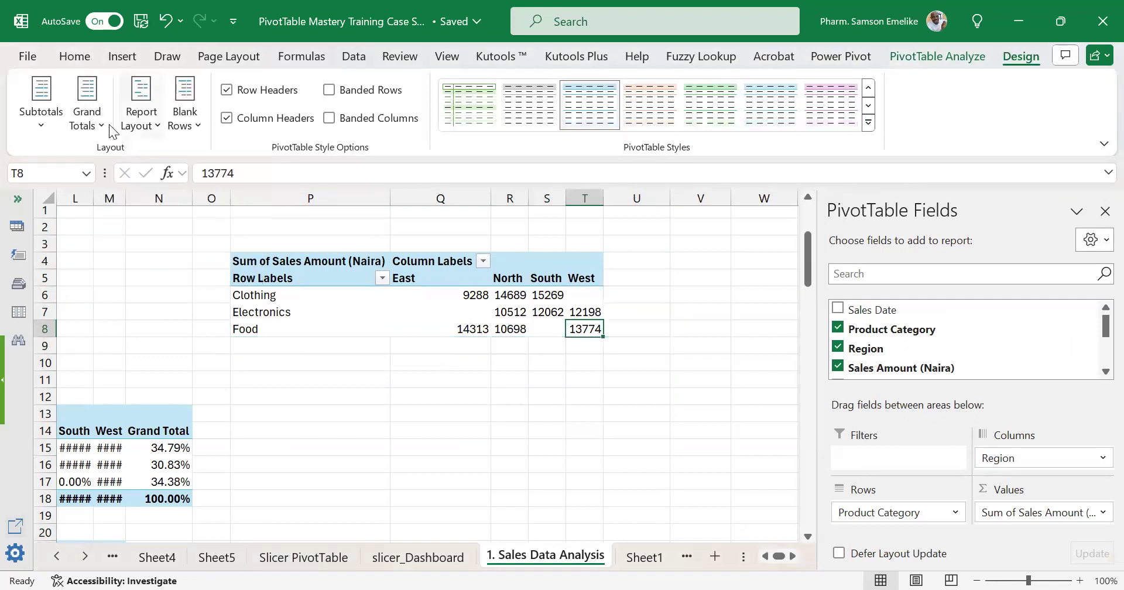
click(92, 110)
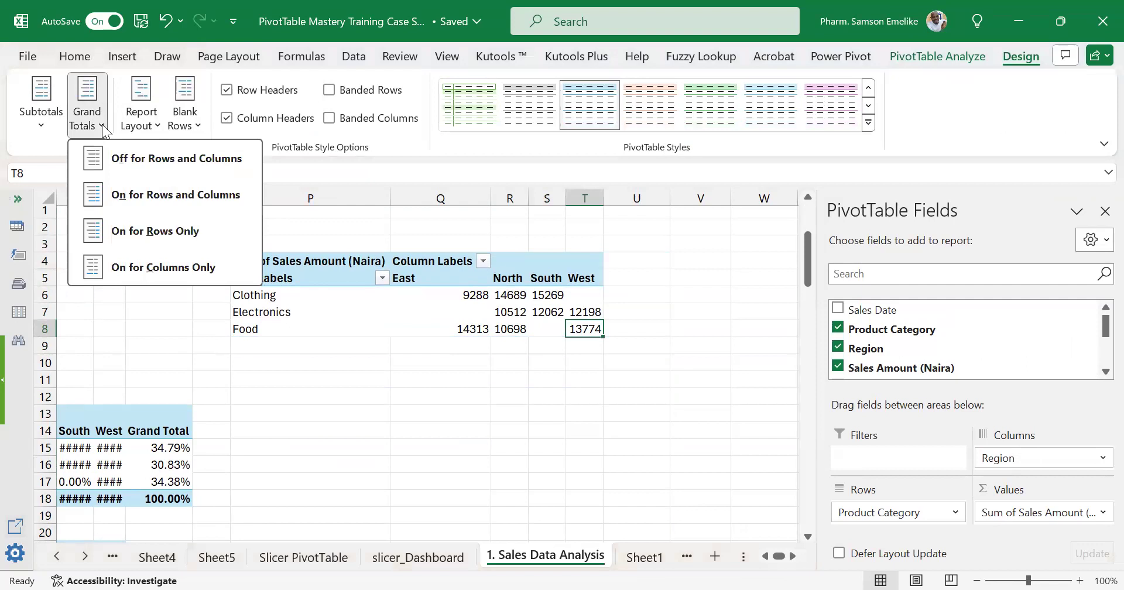
click(151, 193)
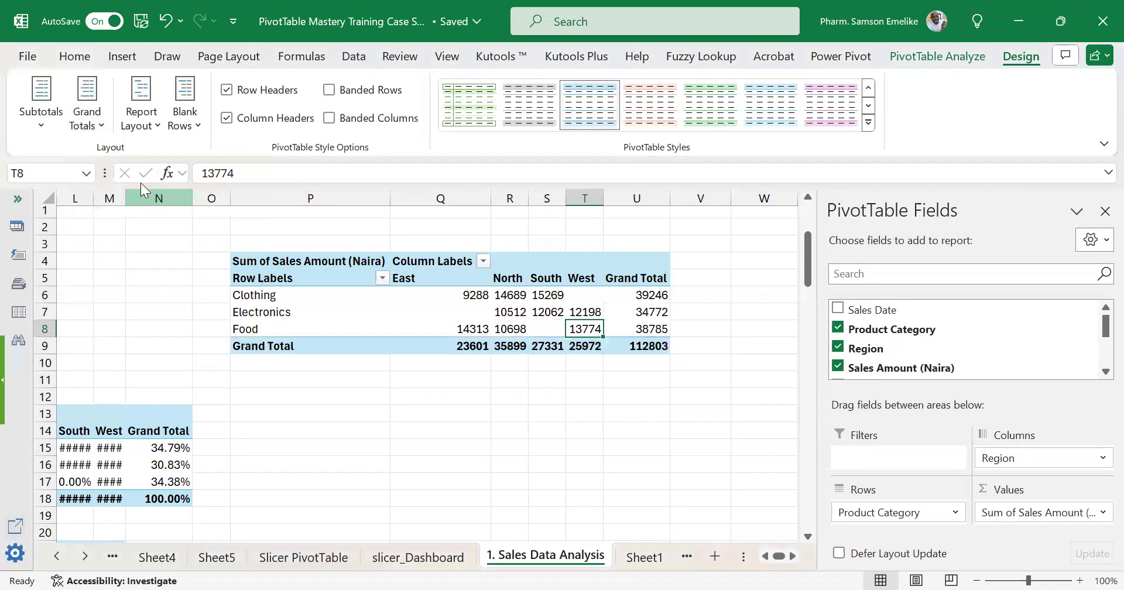
Try the grand totals of the PivotTable at P4 for rows only and for columns only.
click(90, 117)
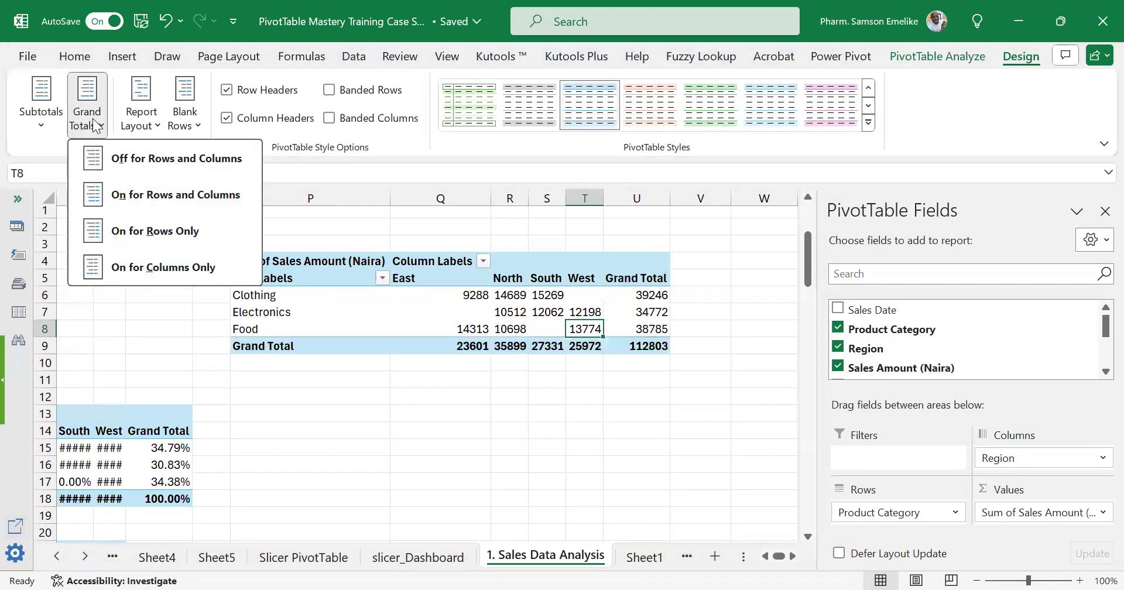
click(150, 230)
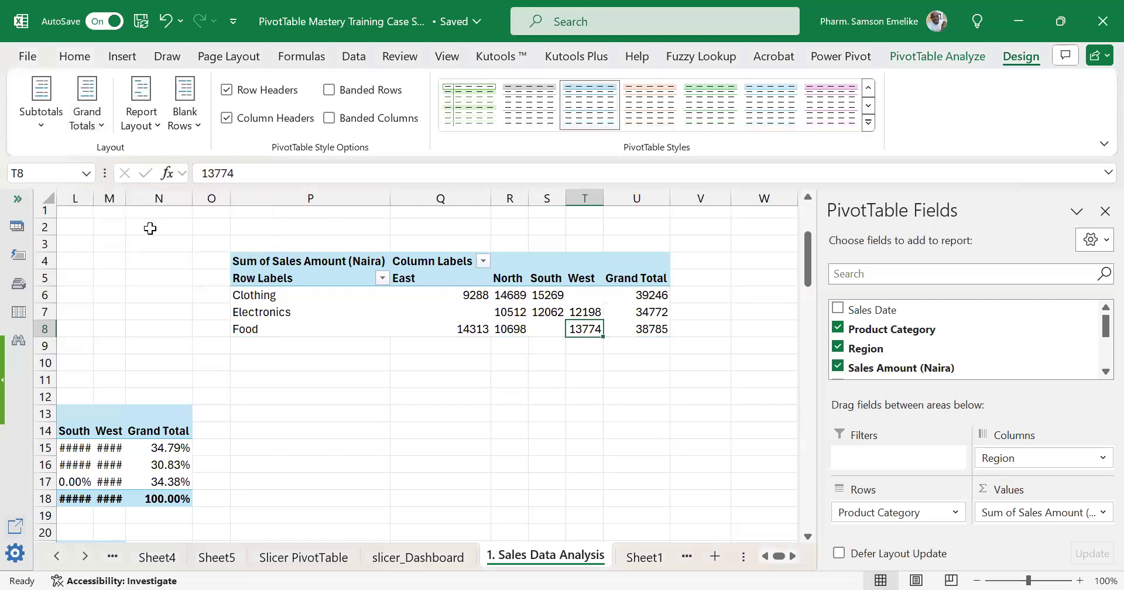
click(104, 130)
click(158, 265)
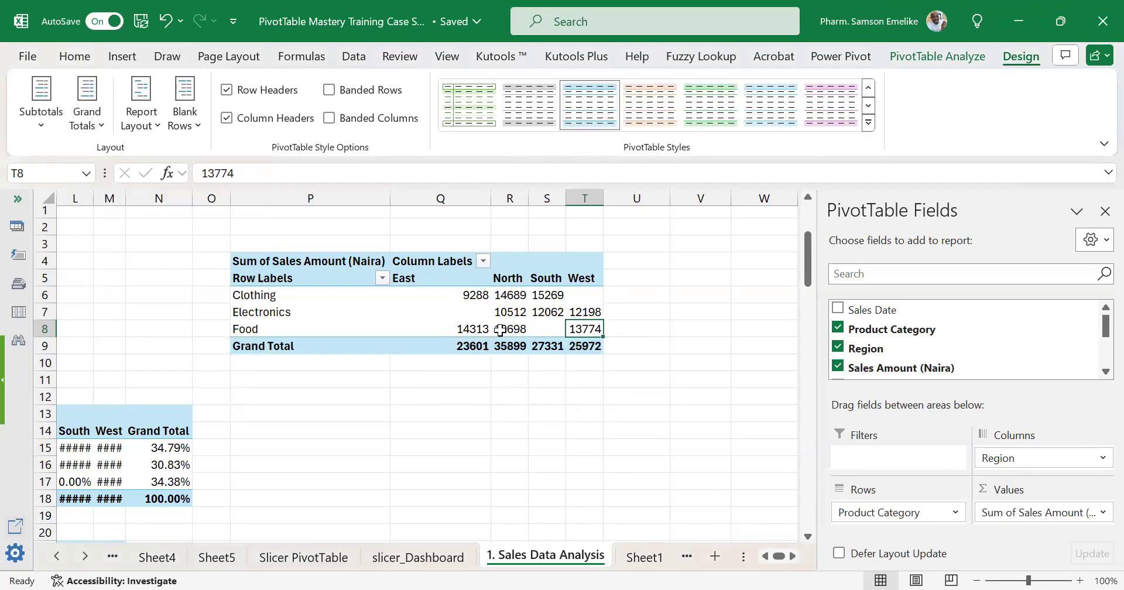
mouse_move(475, 333)
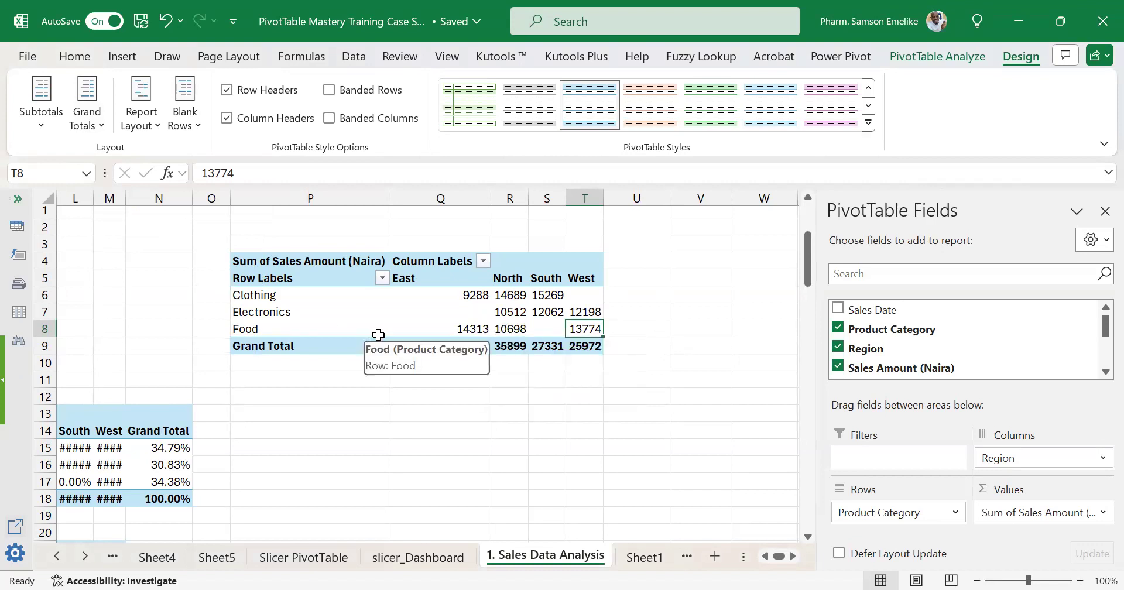
click(434, 308)
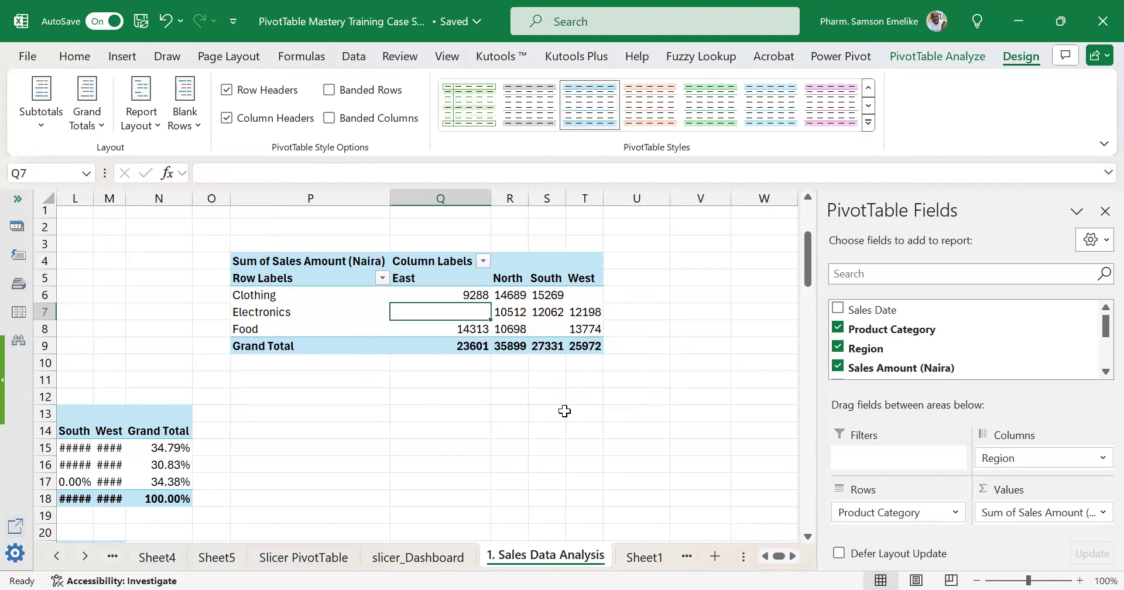
Switch all grand totals of the PivotTable at P4 off once more and restore them for rows and columns.
click(766, 556)
click(765, 557)
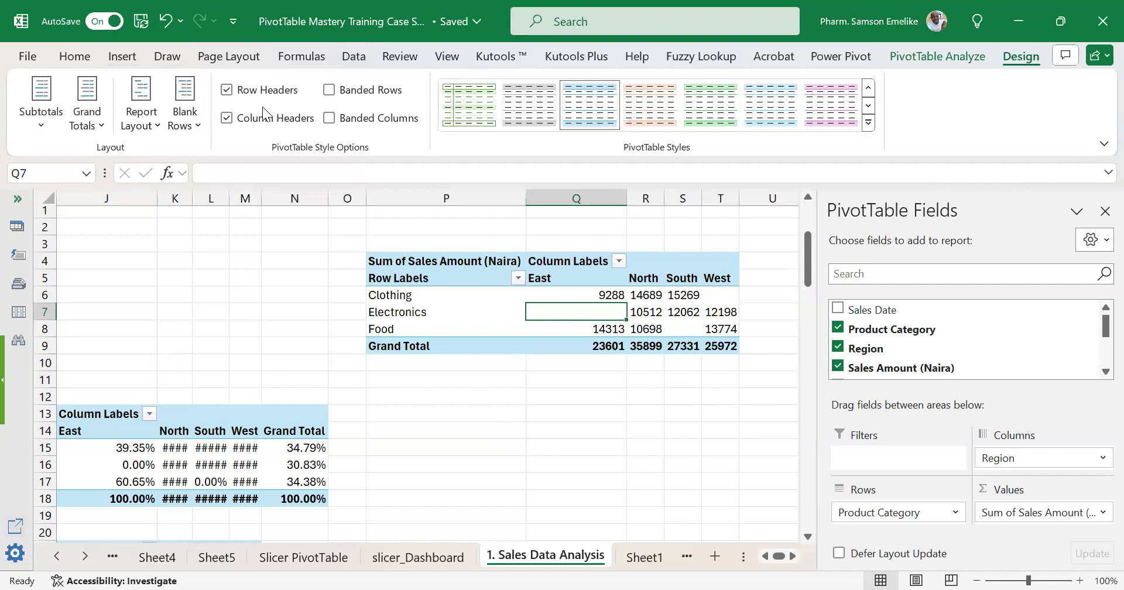
click(94, 109)
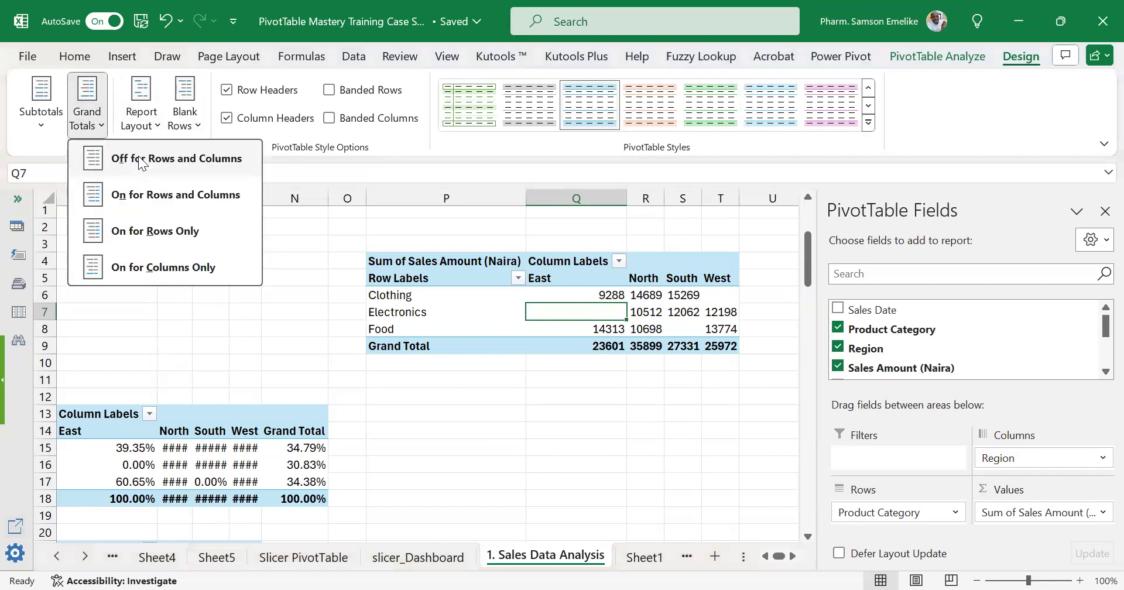
click(138, 156)
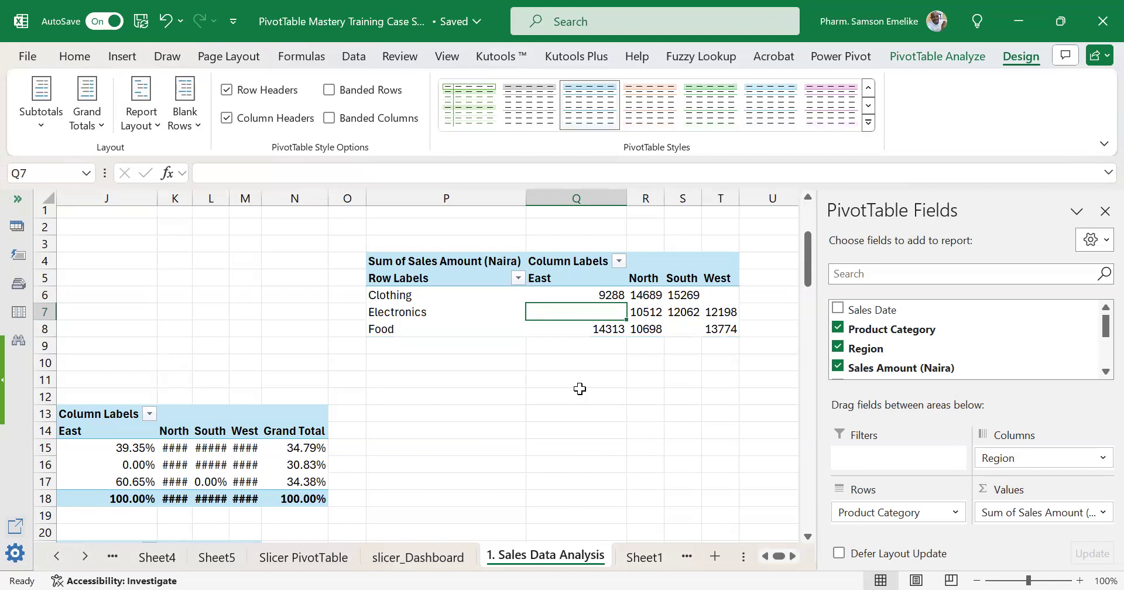
click(87, 94)
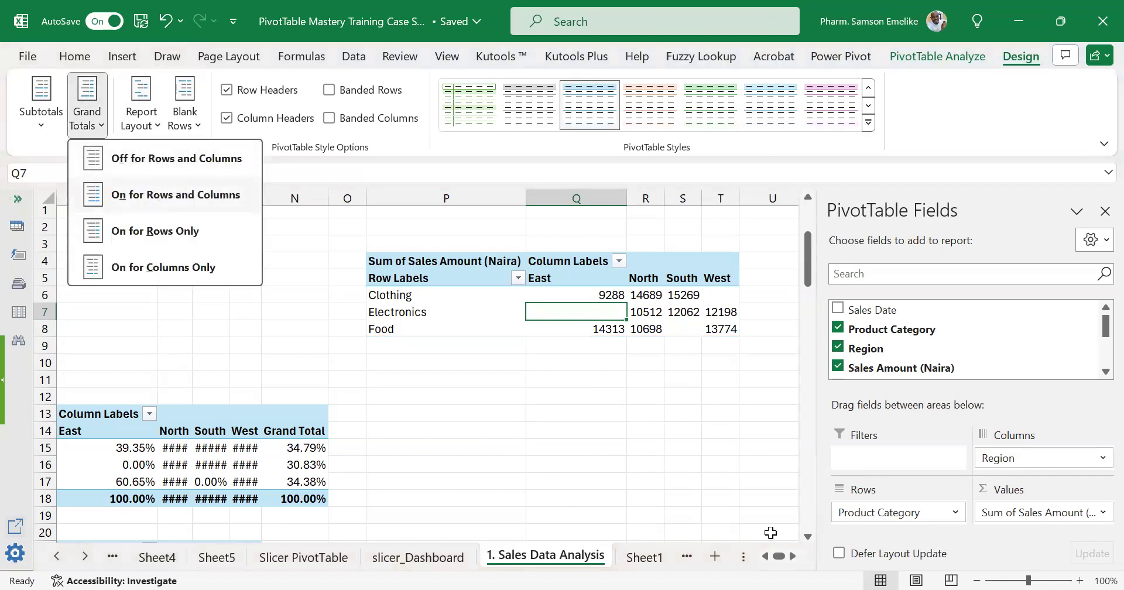
click(151, 195)
Widen columns S and Q slightly so the South and East values of the PivotTable at P4 have more room.
scroll(796, 553, right, 3)
scroll(530, 395, right, 1)
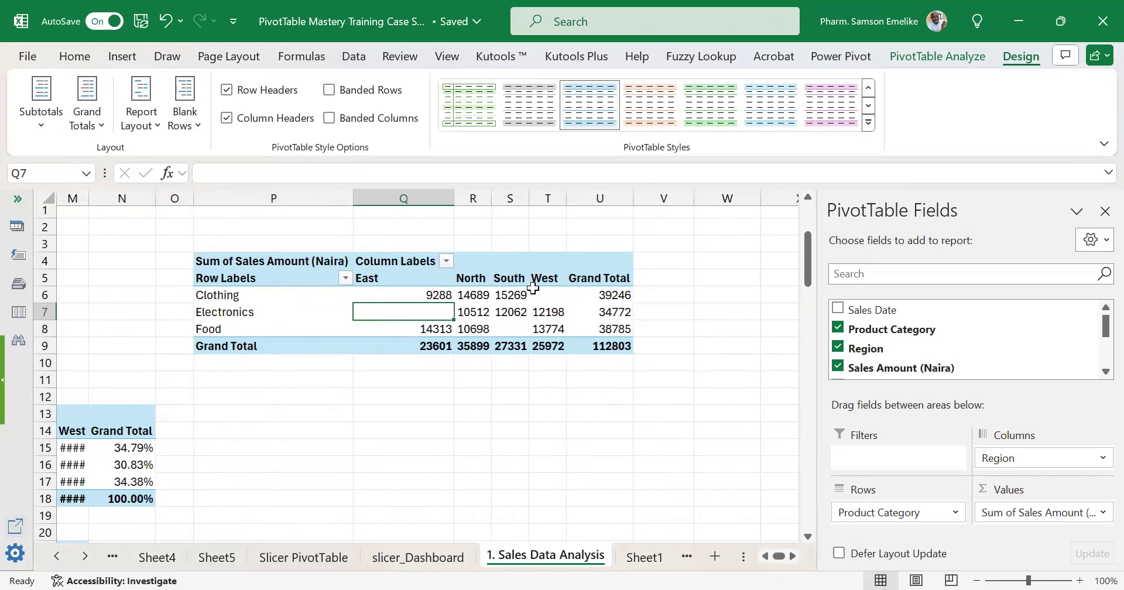
drag(529, 198, 543, 198)
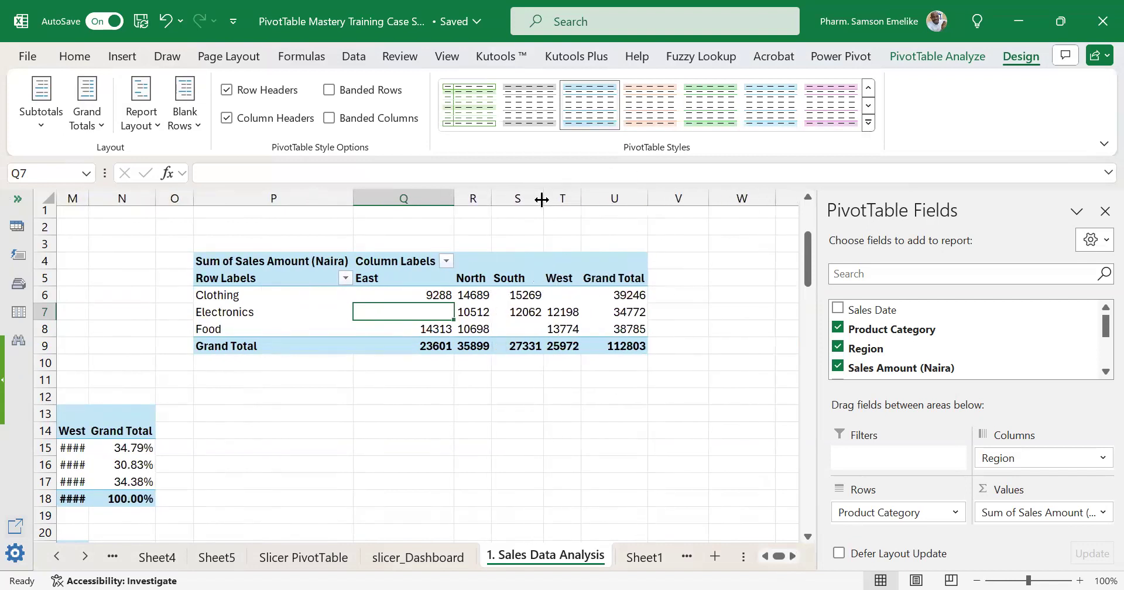
drag(454, 198, 464, 196)
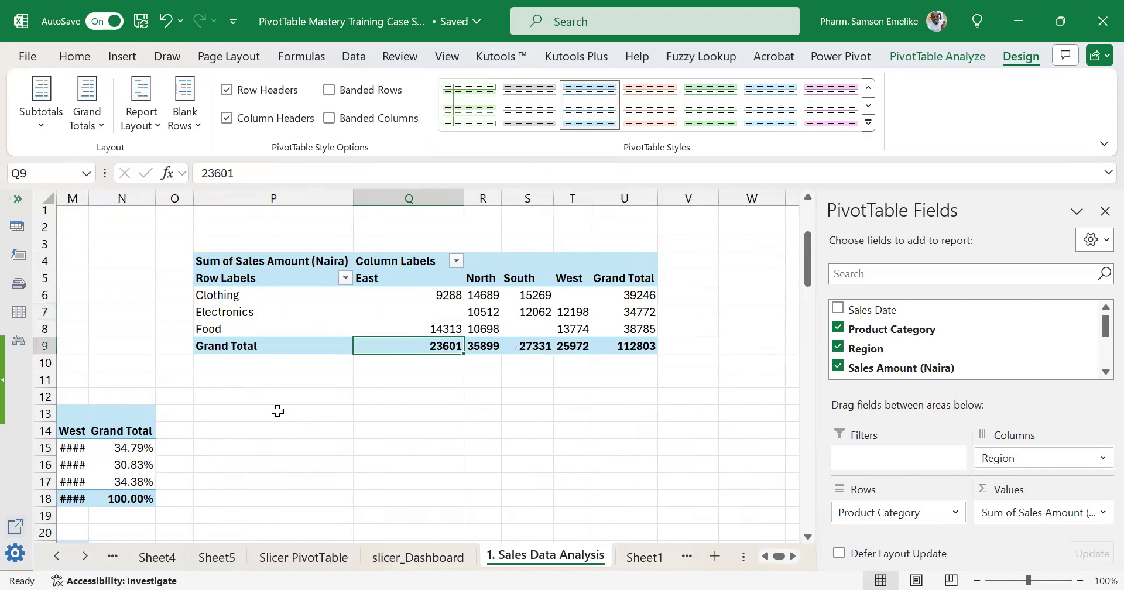
Enter the question "What is the percentage contribution of each product to the total sales?" in cell P2 above the PivotTable.
click(269, 396)
click(299, 224)
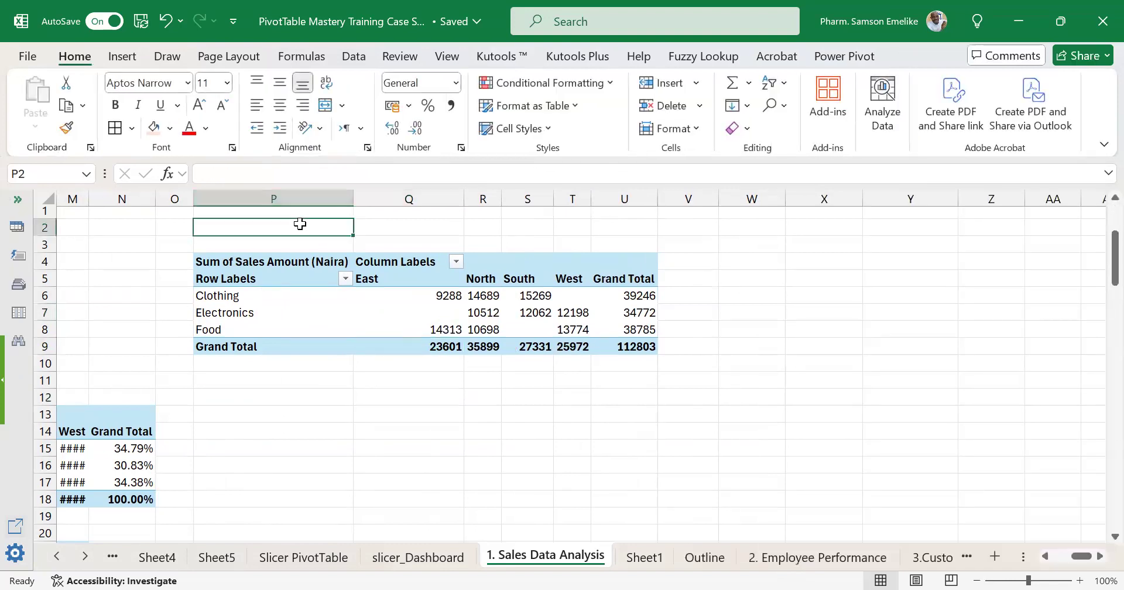
text(What is the)
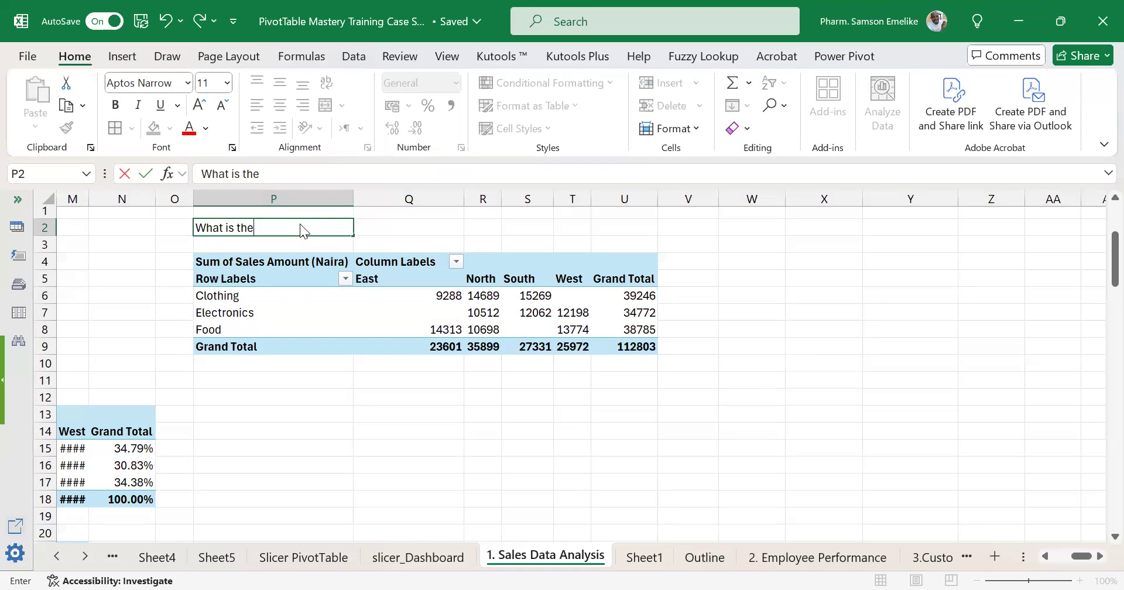
text( percentage contri)
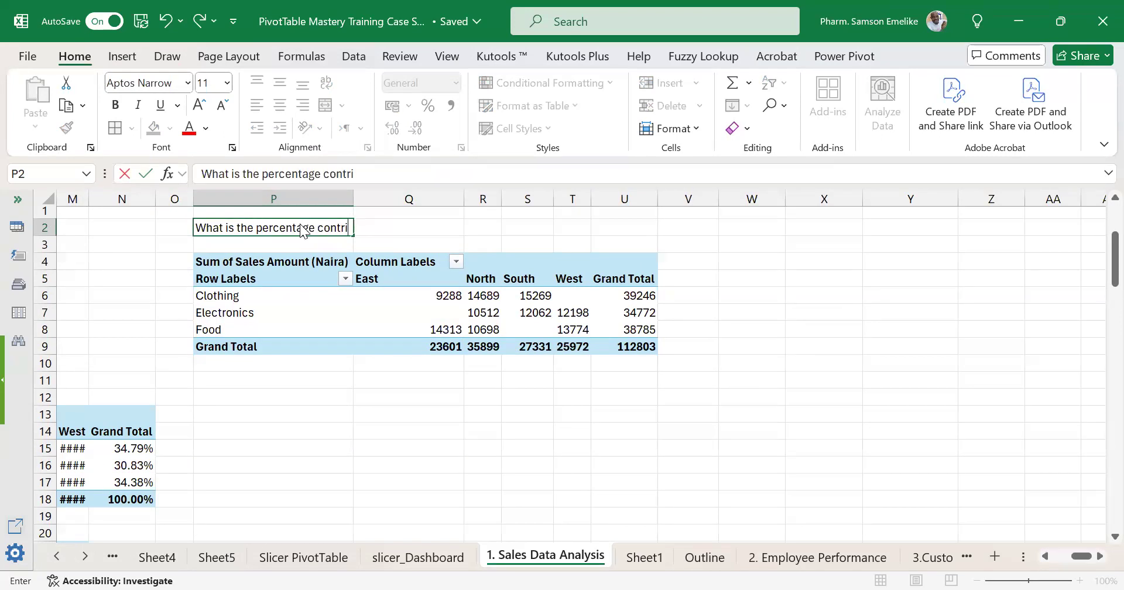
text(bution of)
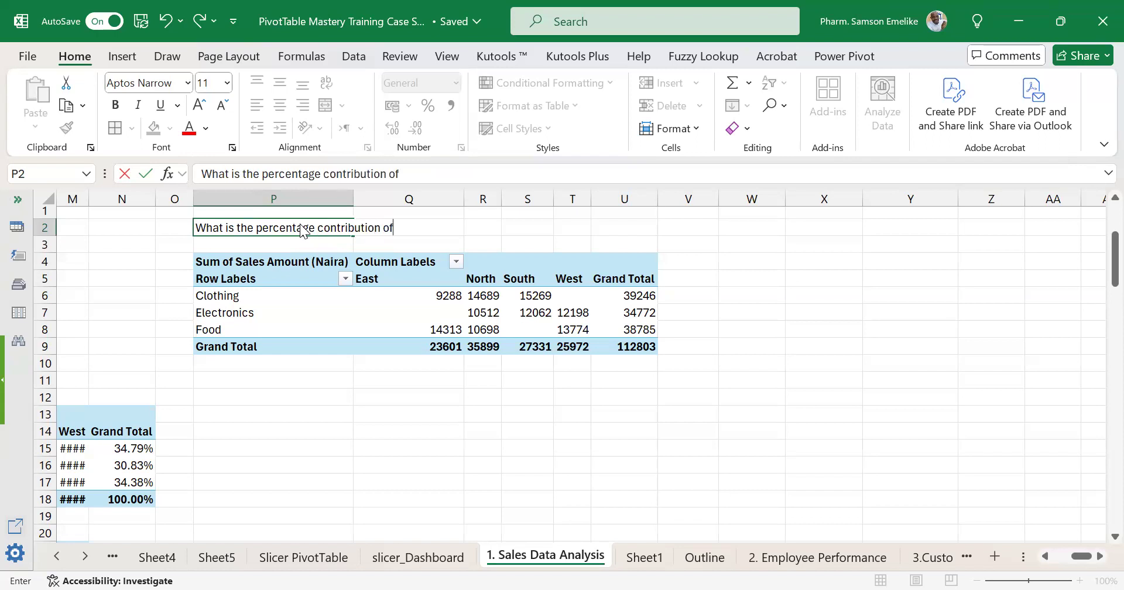
text( each product to the to)
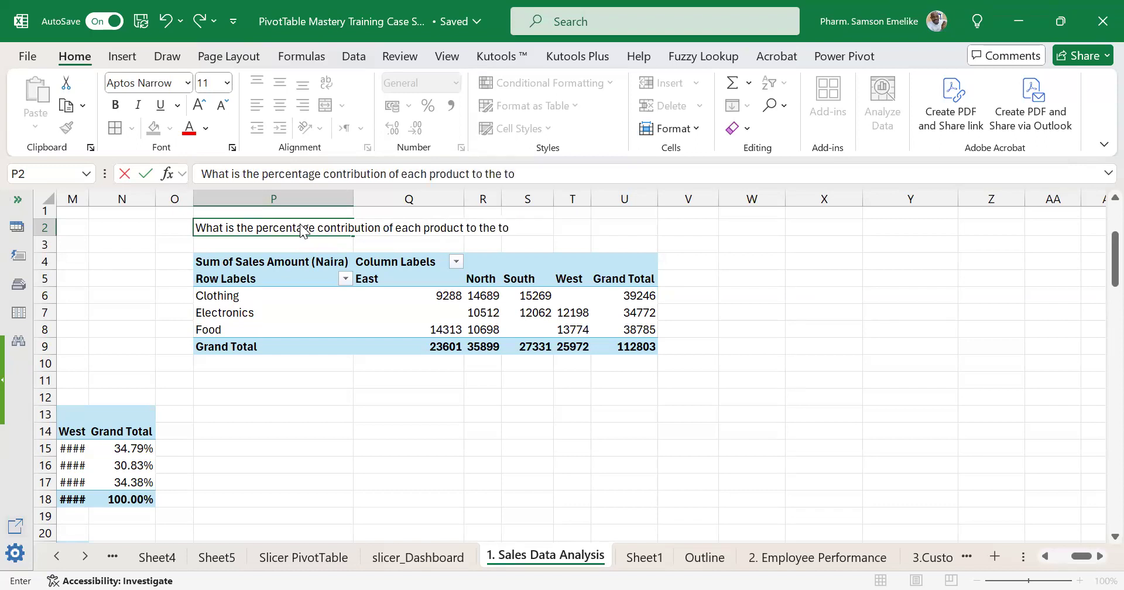
text(tal sales?)
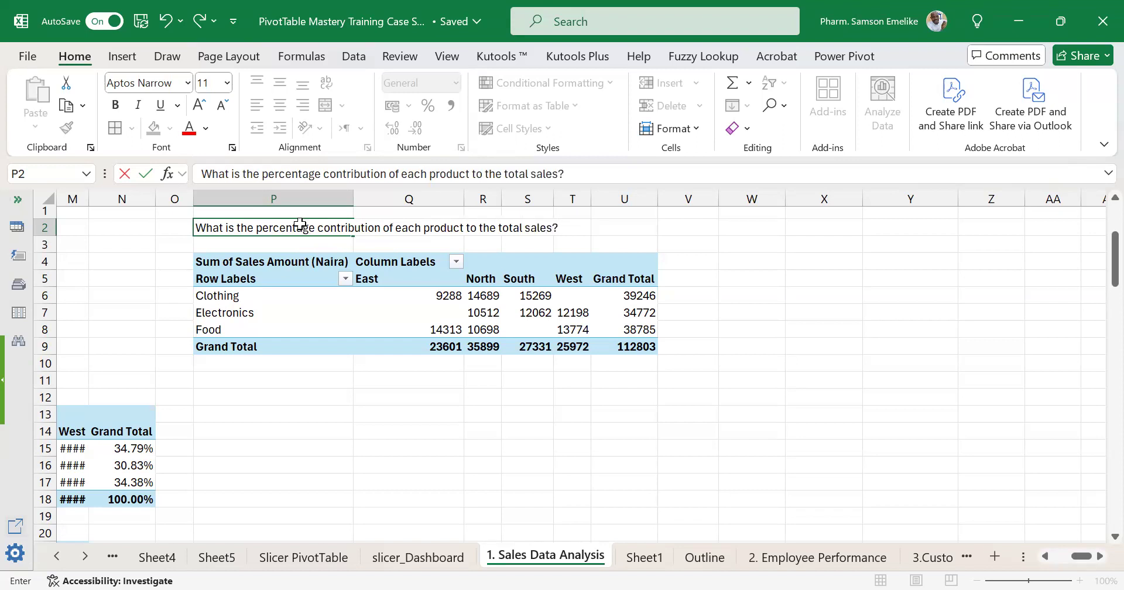
key(Return)
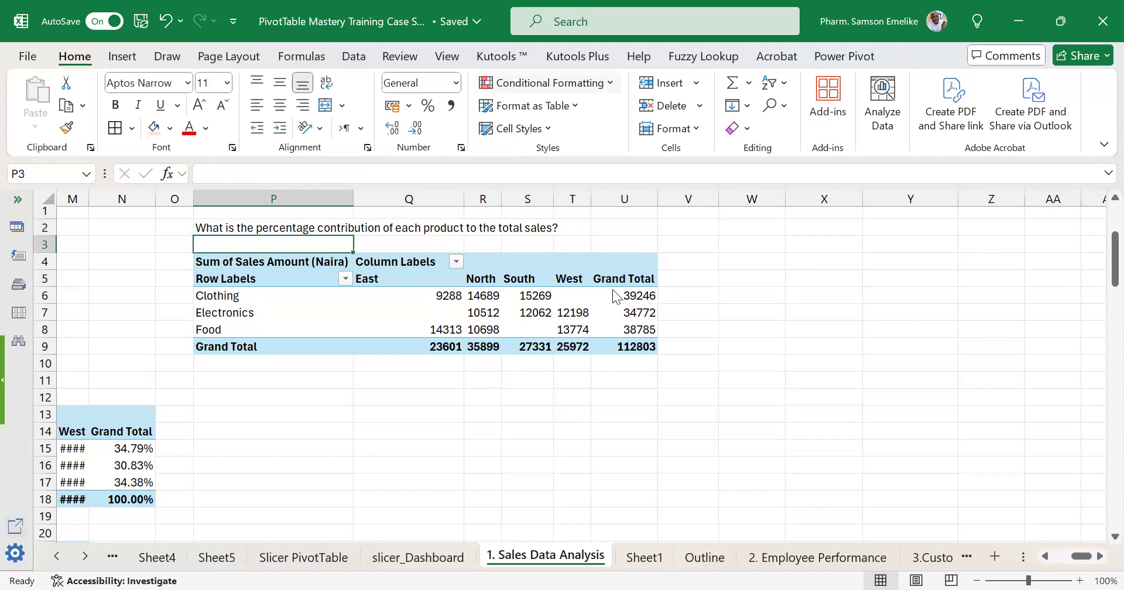
Examine the Show Values As calculations available for the sales values of the PivotTable at P4, leaving the current one in place.
click(517, 320)
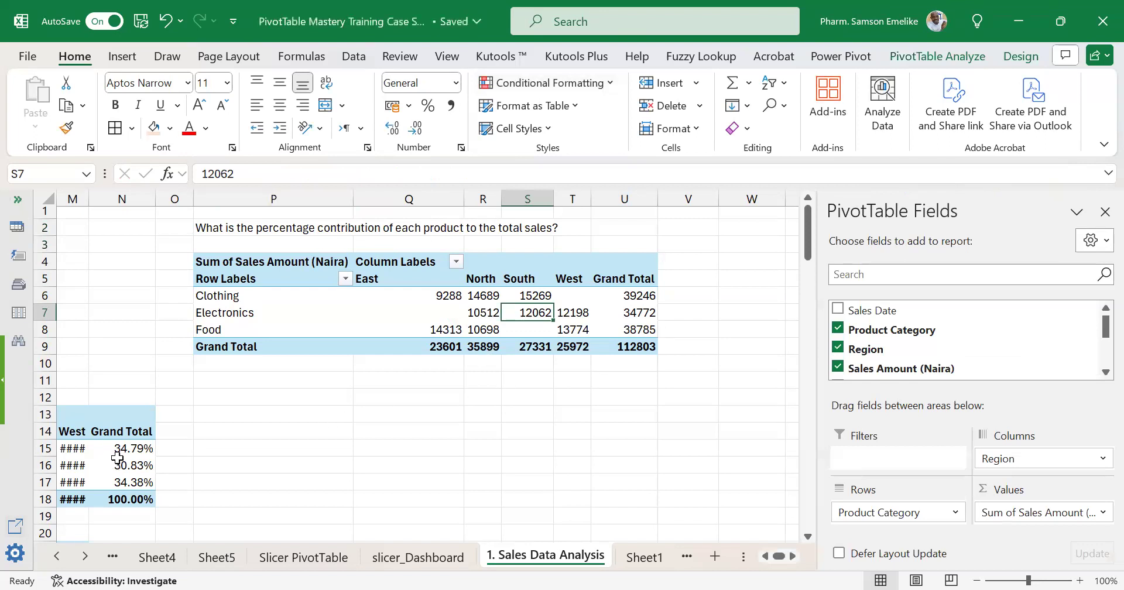
mouse_move(123, 451)
click(599, 331)
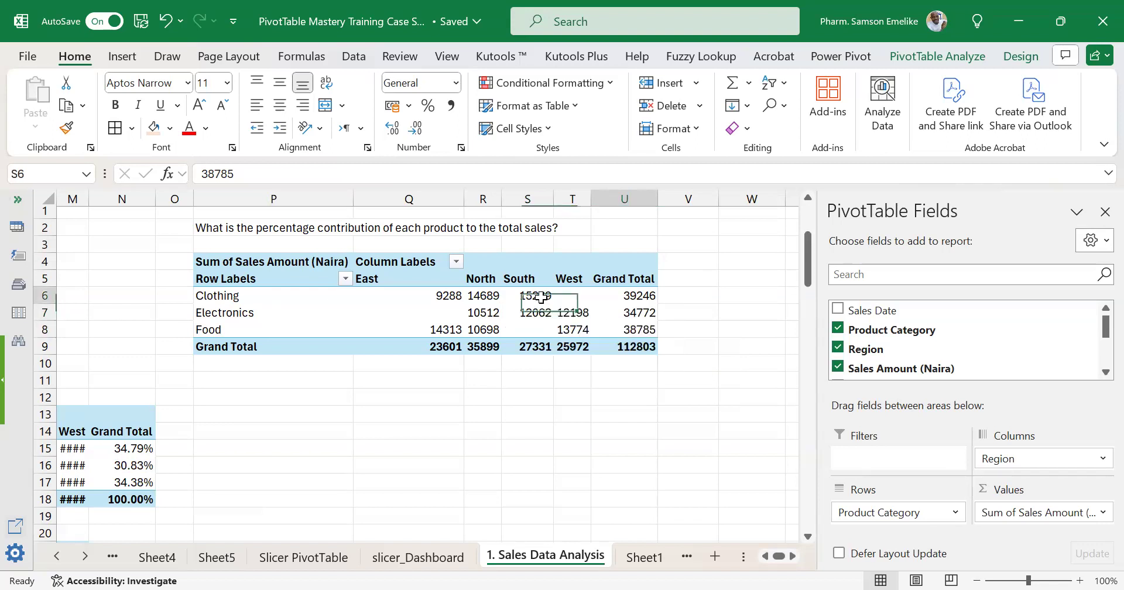
right_click(541, 297)
mouse_move(654, 472)
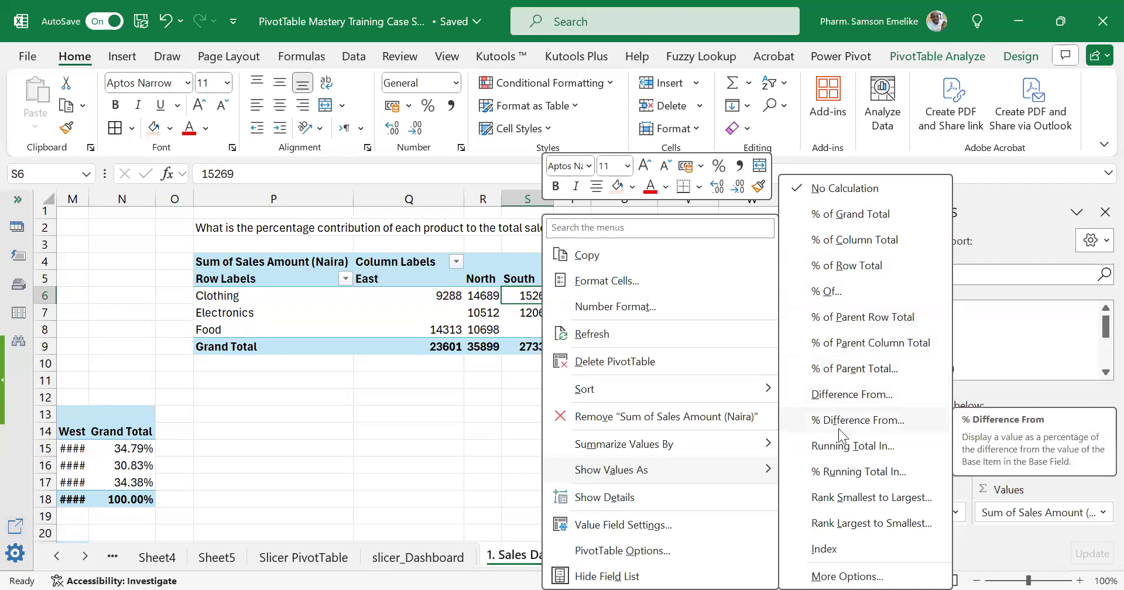
click(446, 407)
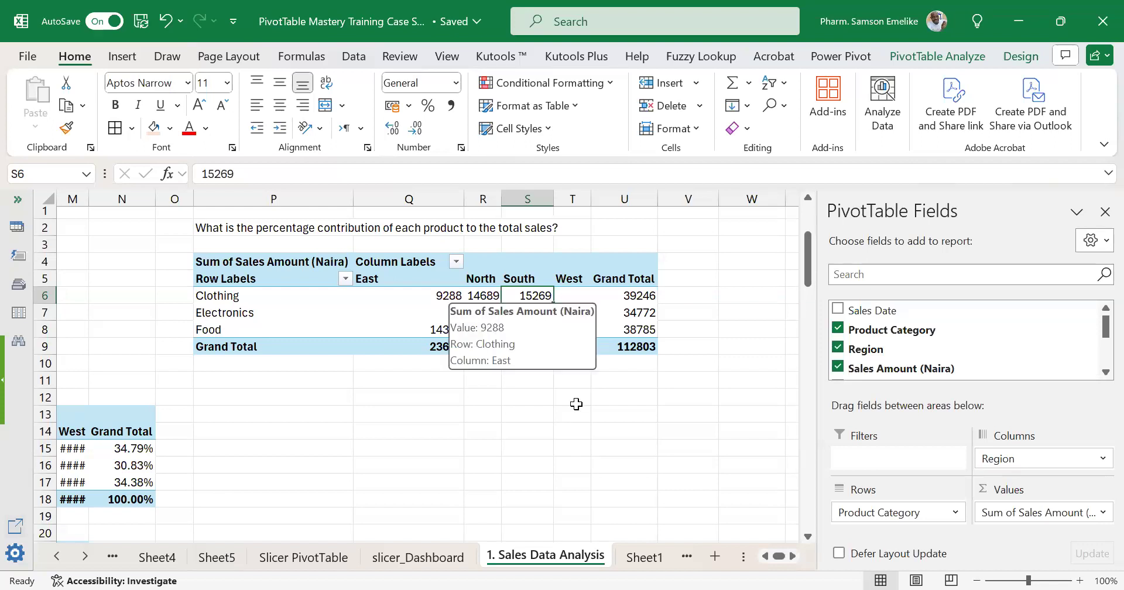
Format the sales values of the PivotTable at P4 as Number with 2 decimal places and a 1000 separator.
click(437, 295)
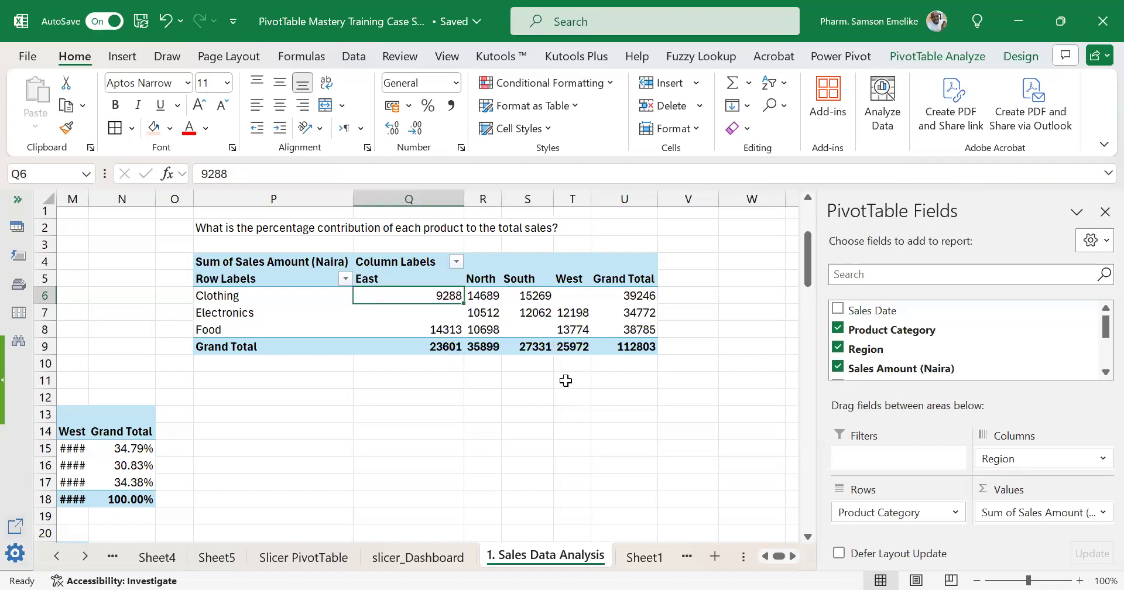
right_click(440, 301)
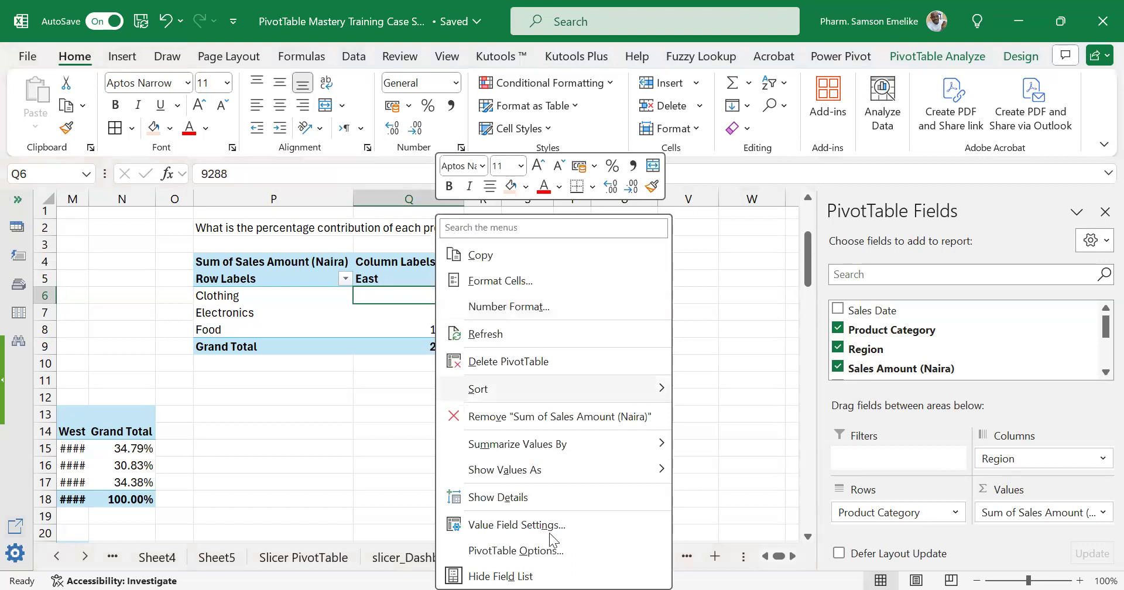
click(516, 525)
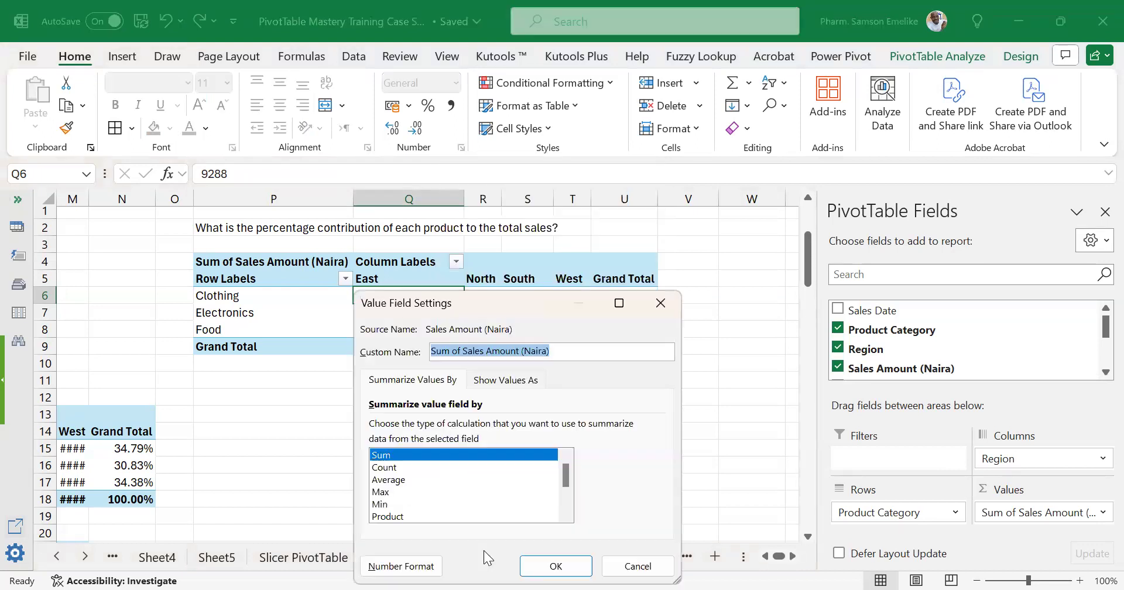
click(406, 566)
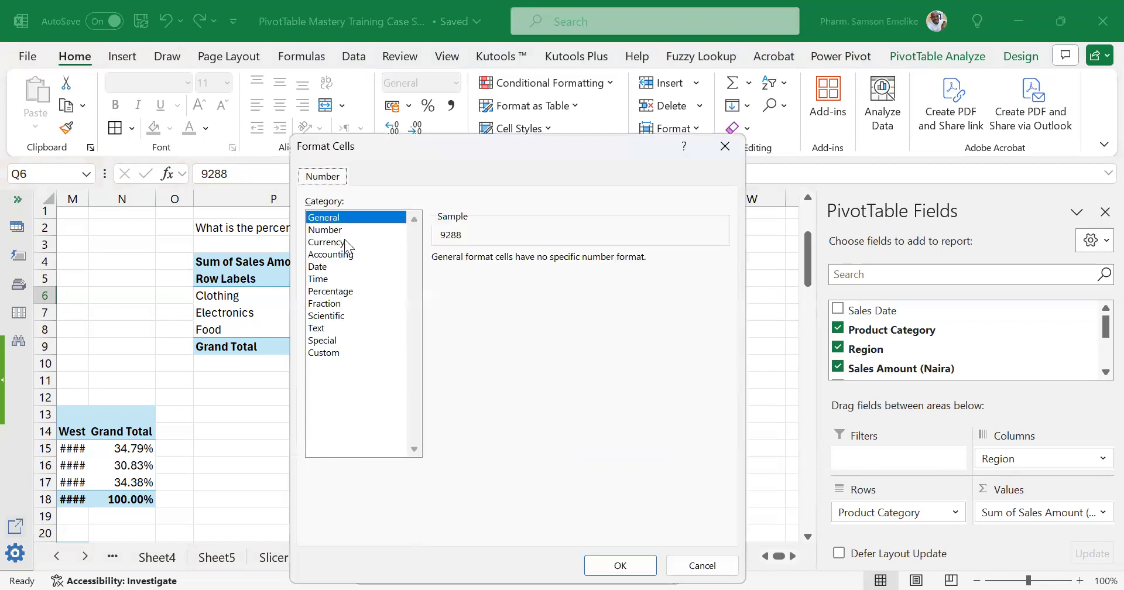
click(337, 232)
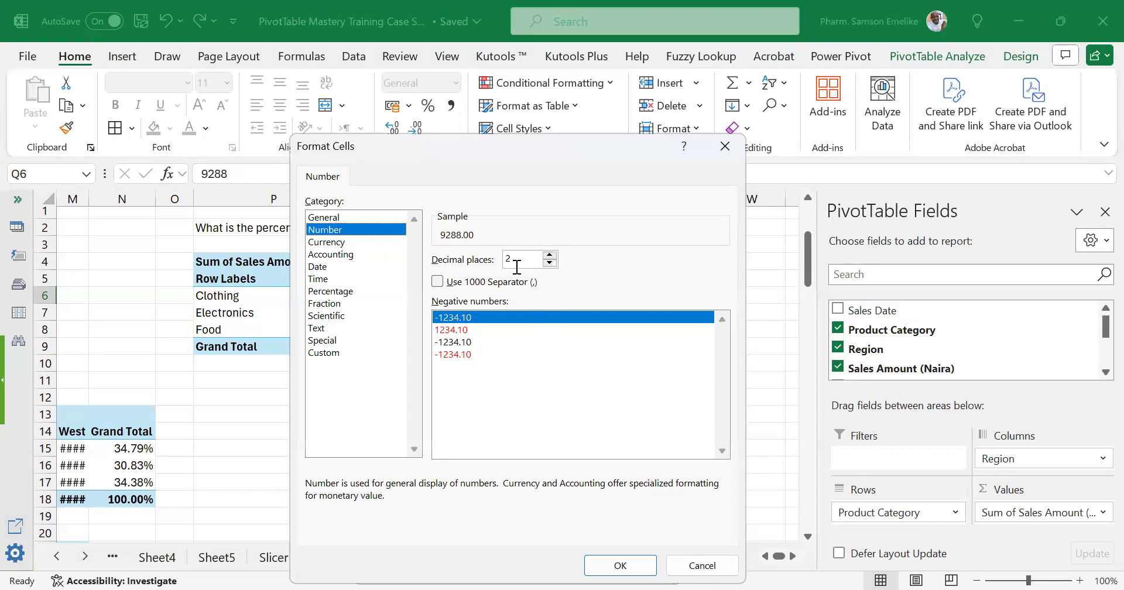
click(438, 282)
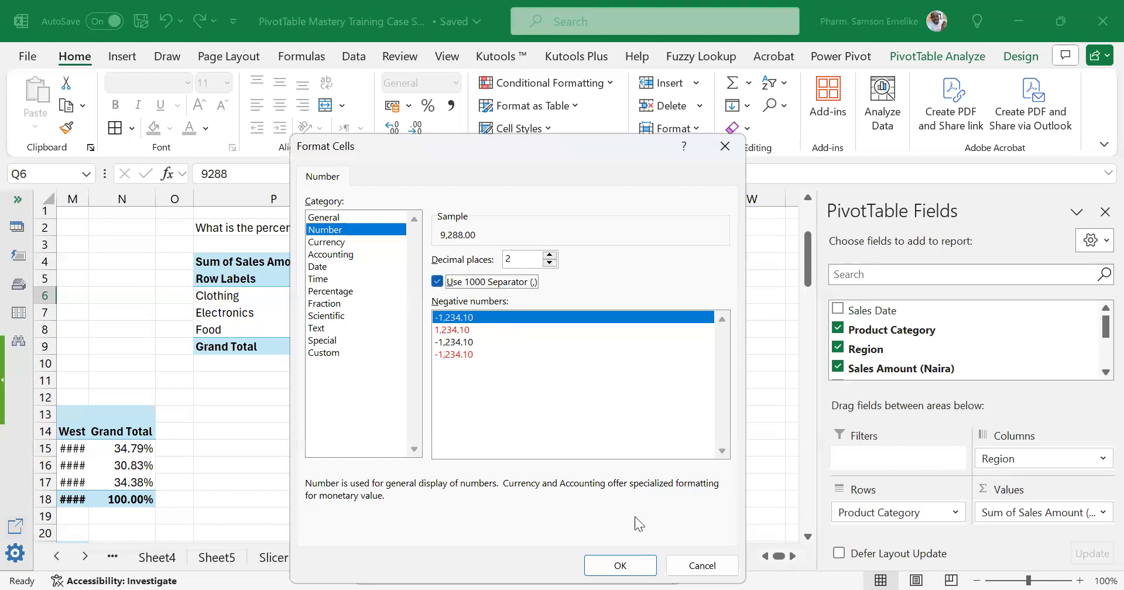
click(620, 566)
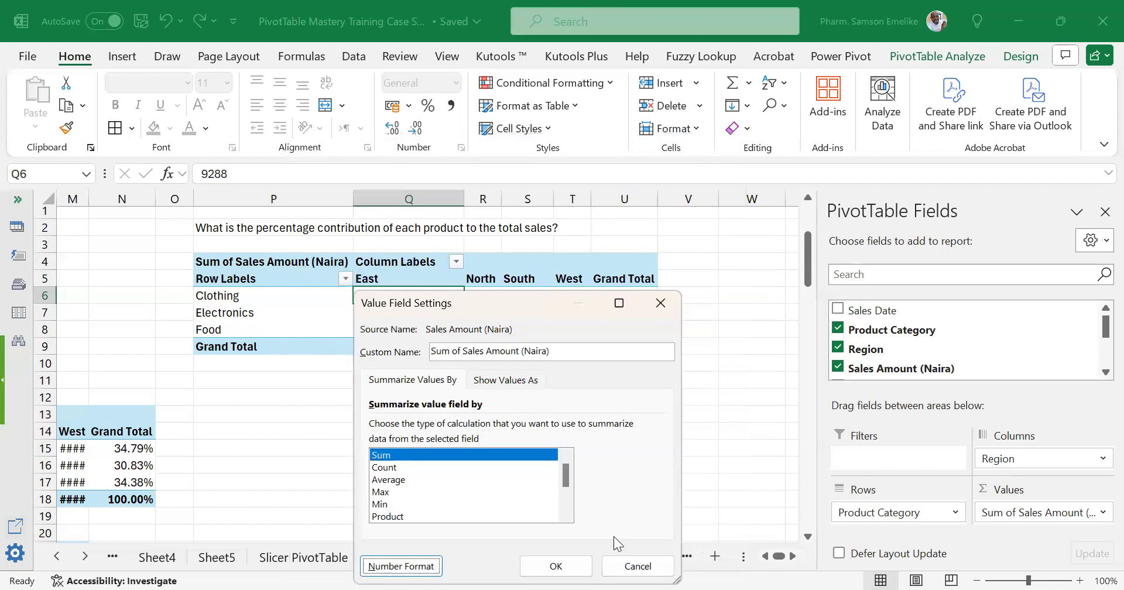
click(556, 566)
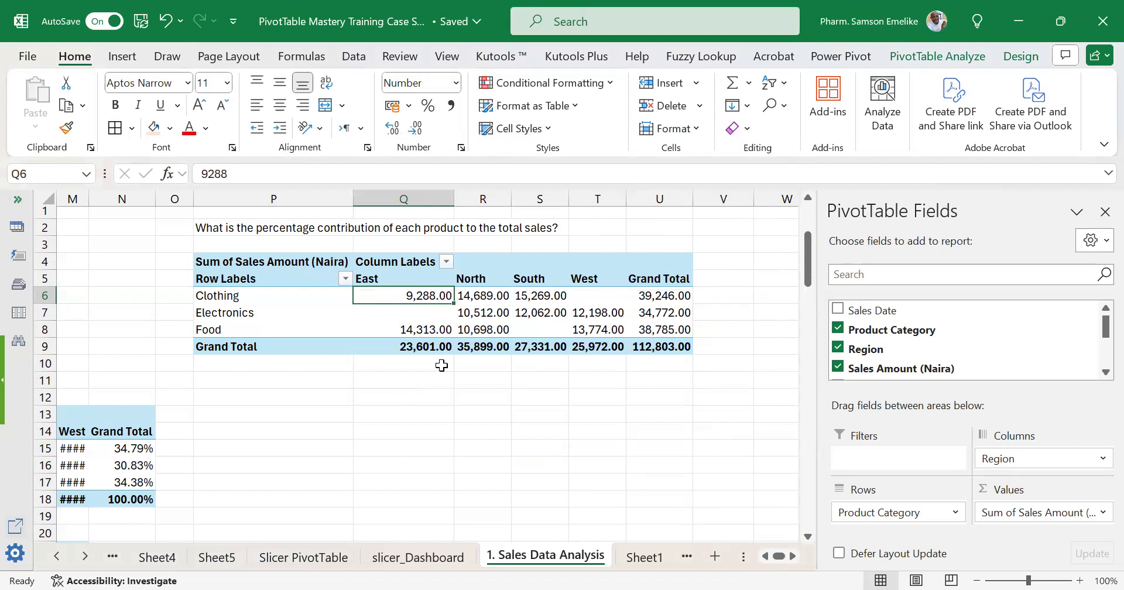
Choose the Currency number format with the ₦ Igbo symbol for the sales values of the PivotTable at P4.
mouse_move(422, 294)
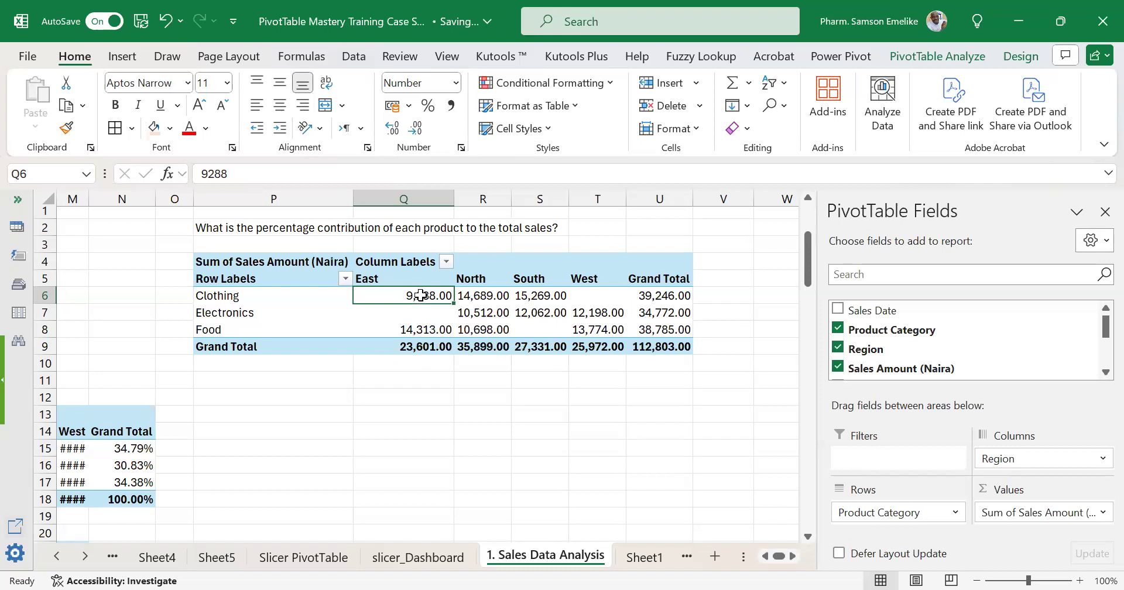
right_click(420, 295)
click(481, 527)
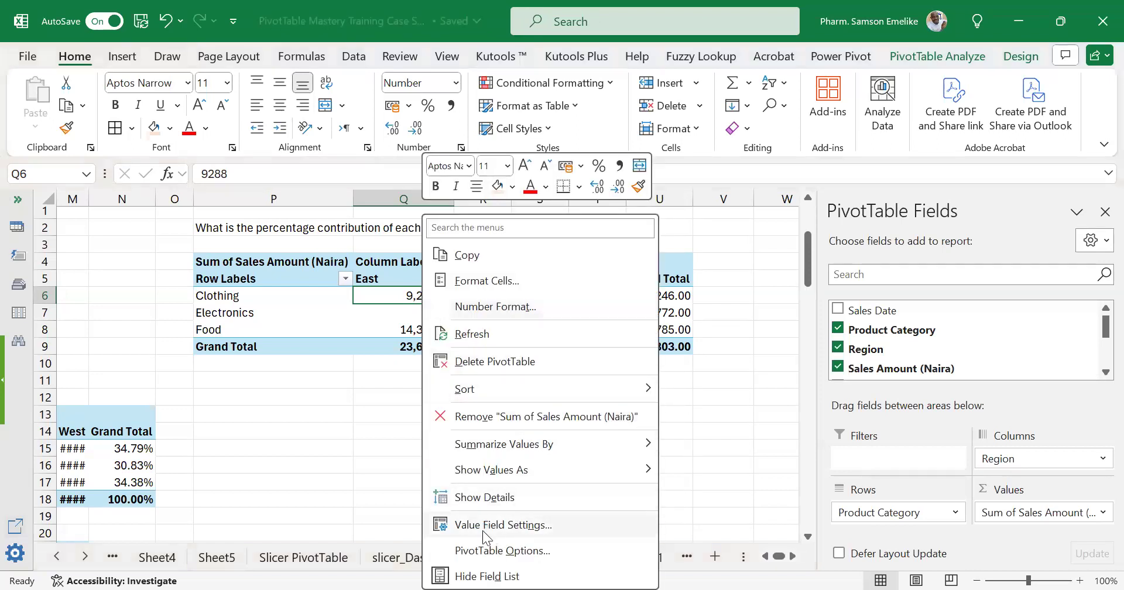
click(382, 566)
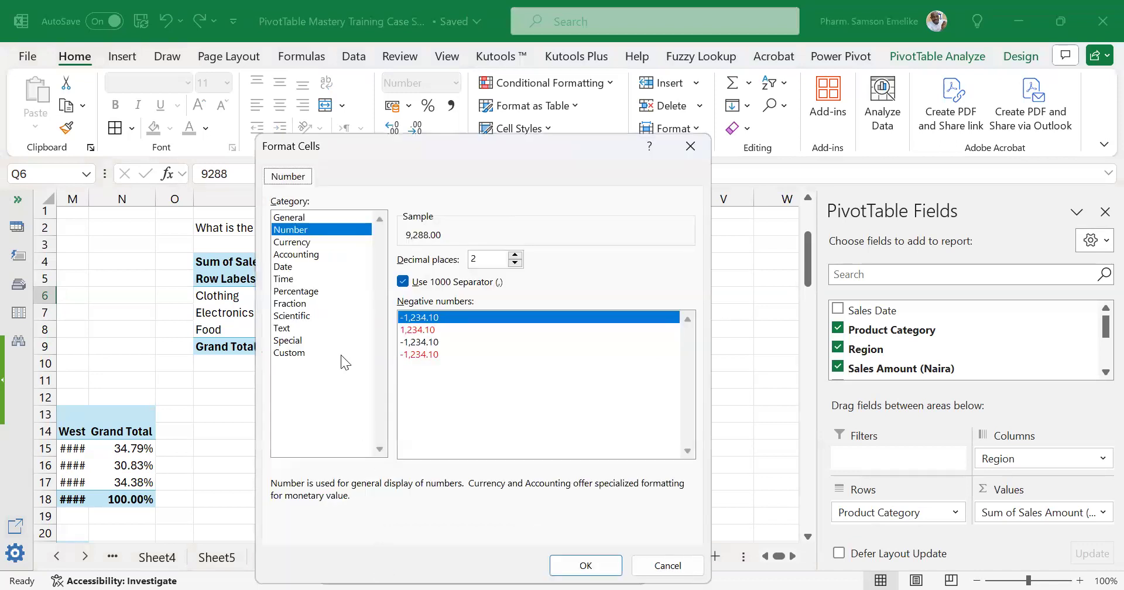
click(296, 242)
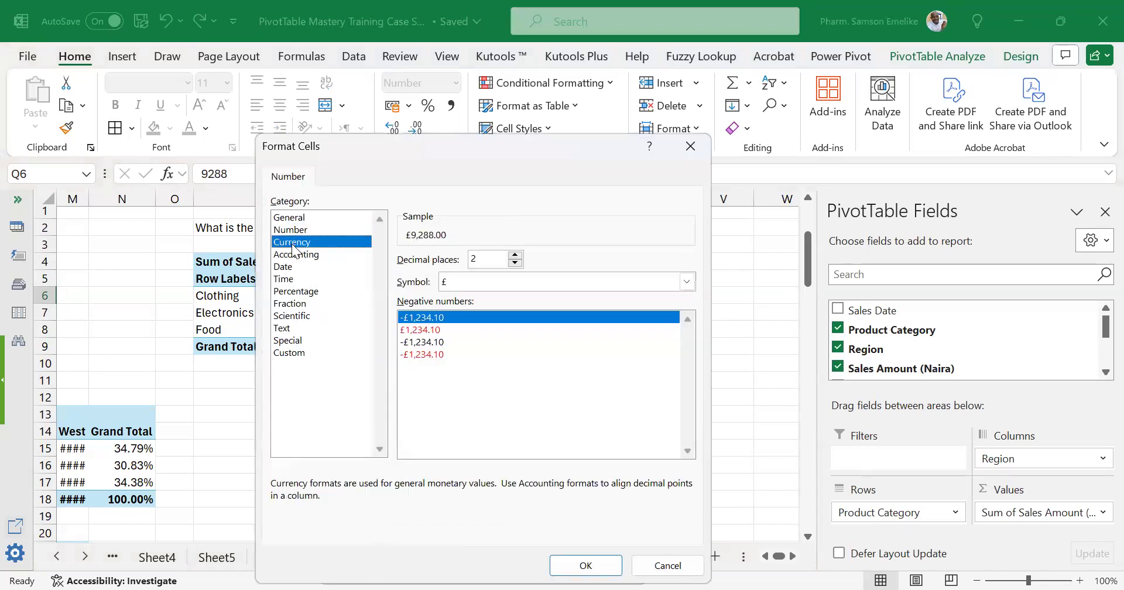
click(493, 280)
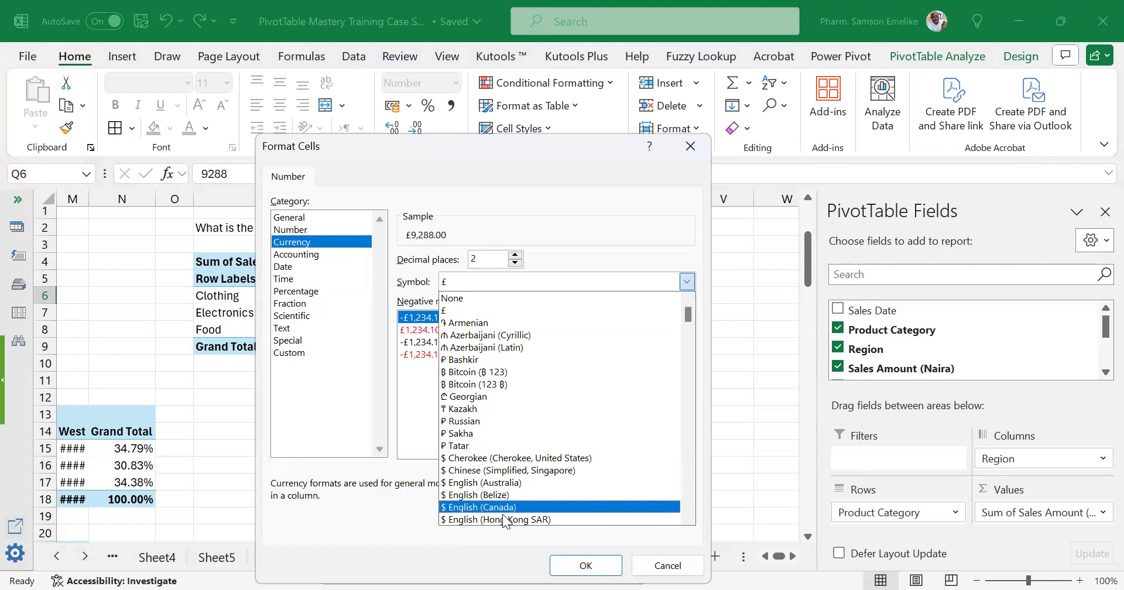
scroll(518, 501, down, 4)
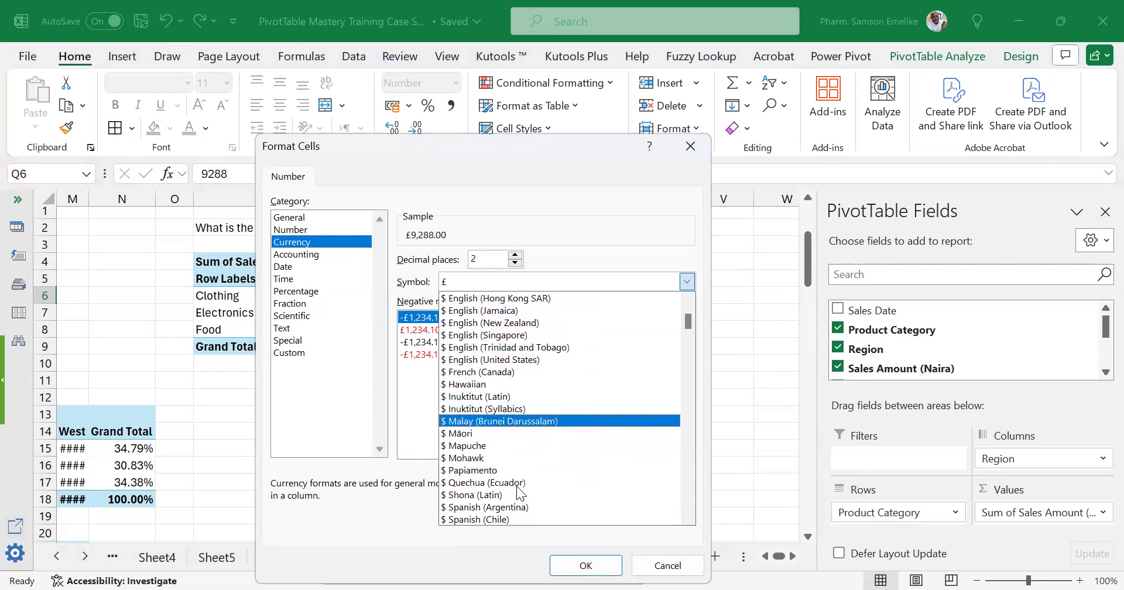
scroll(518, 488, down, 2)
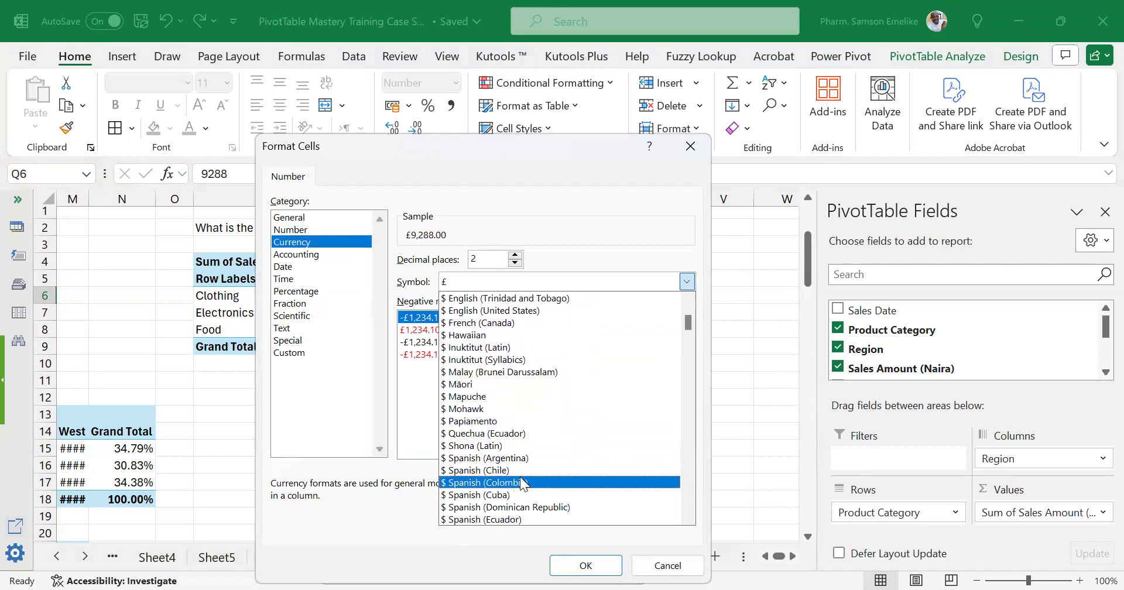
scroll(521, 478, down, 6)
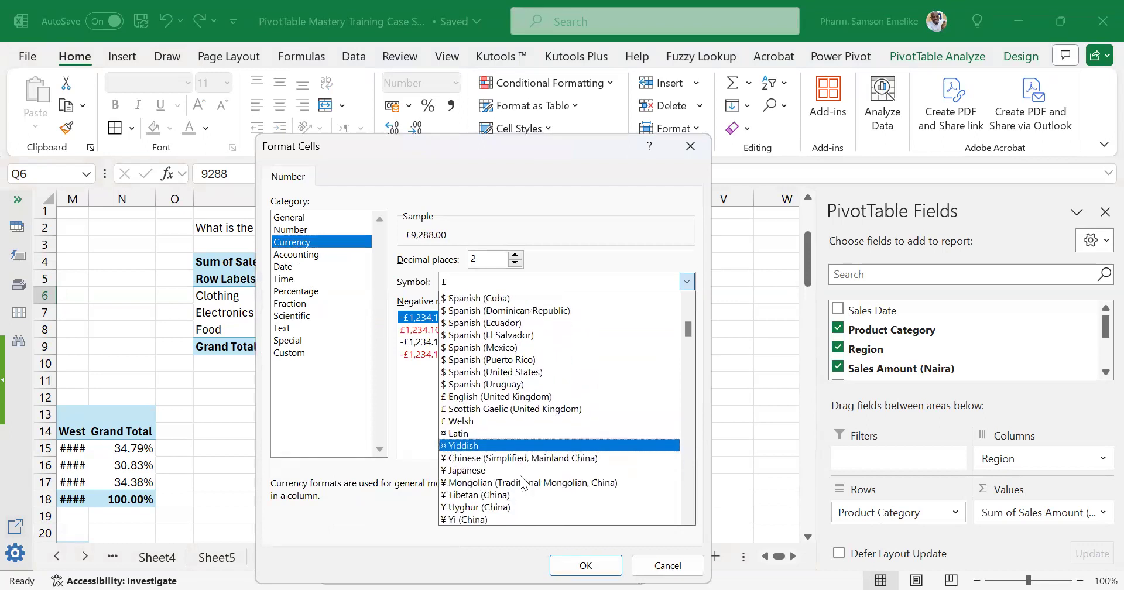
scroll(520, 475, down, 2)
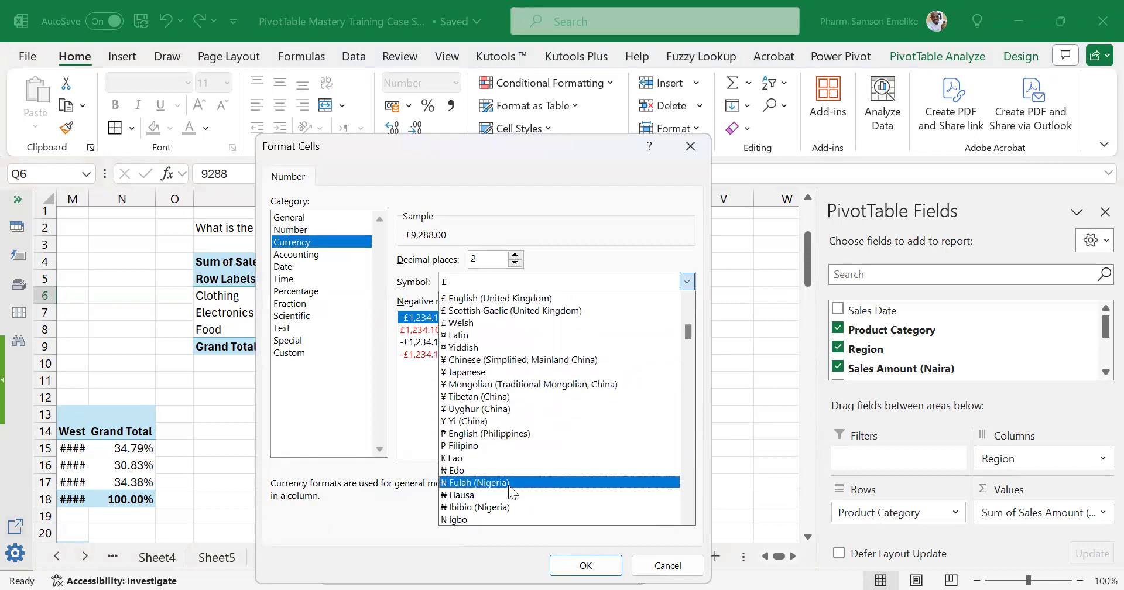
scroll(497, 506, down, 1)
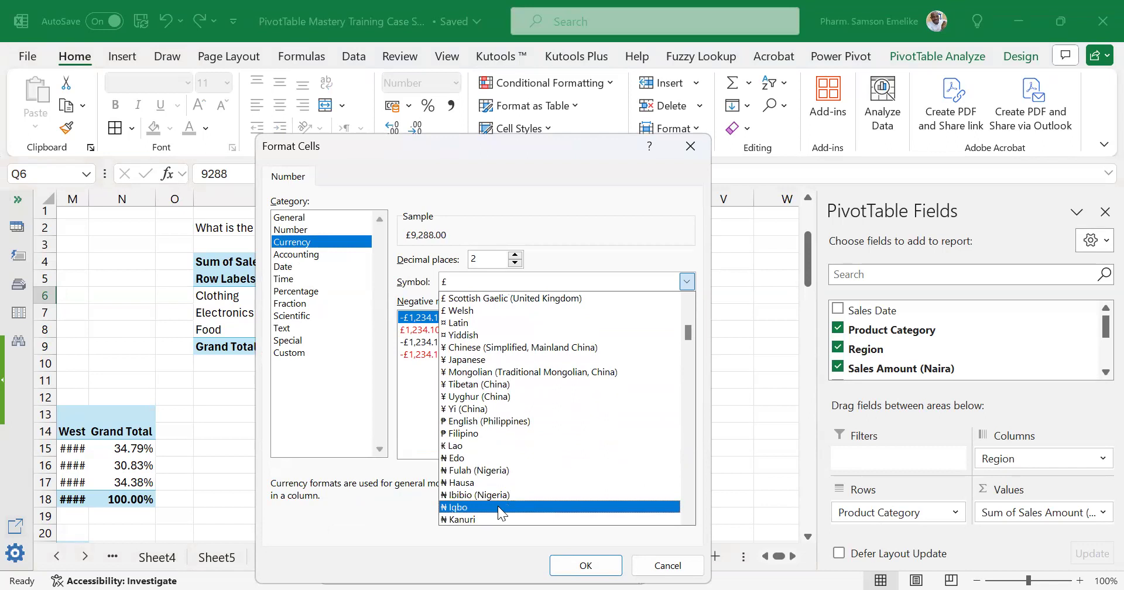
click(500, 507)
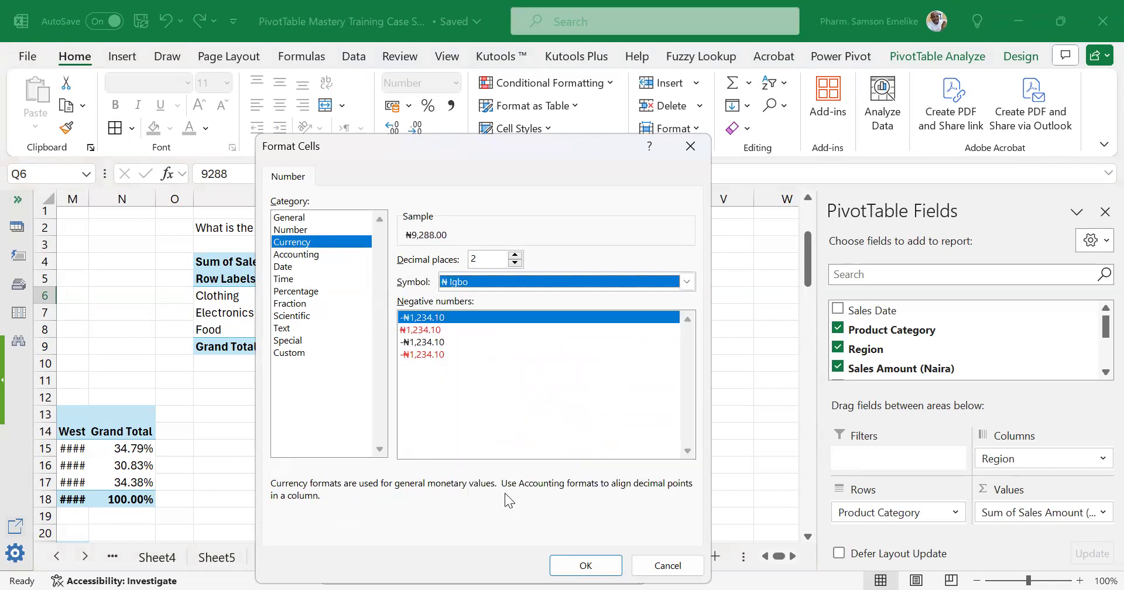
Set the currency format's decimal places to 1 and apply it to the PivotTable's sales values.
click(516, 263)
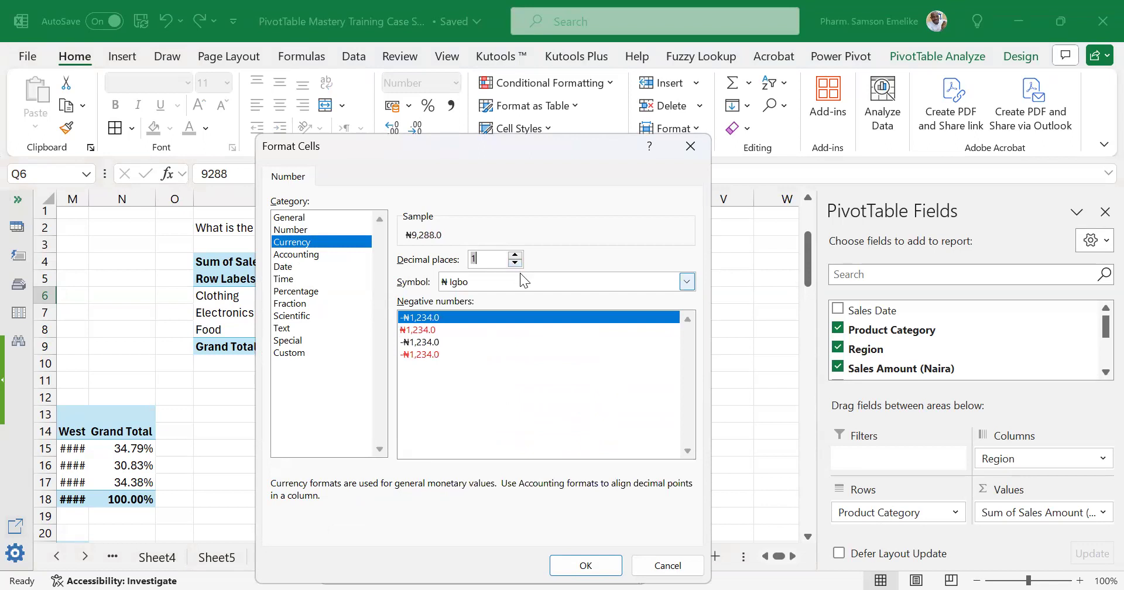
key(Return)
click(517, 569)
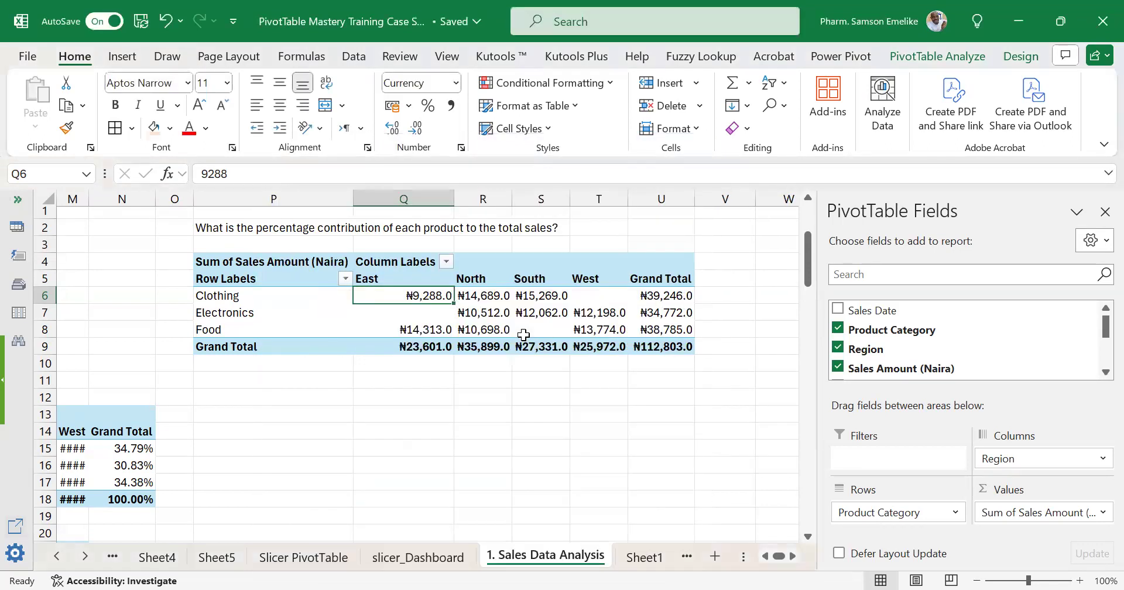
drag(488, 296, 670, 325)
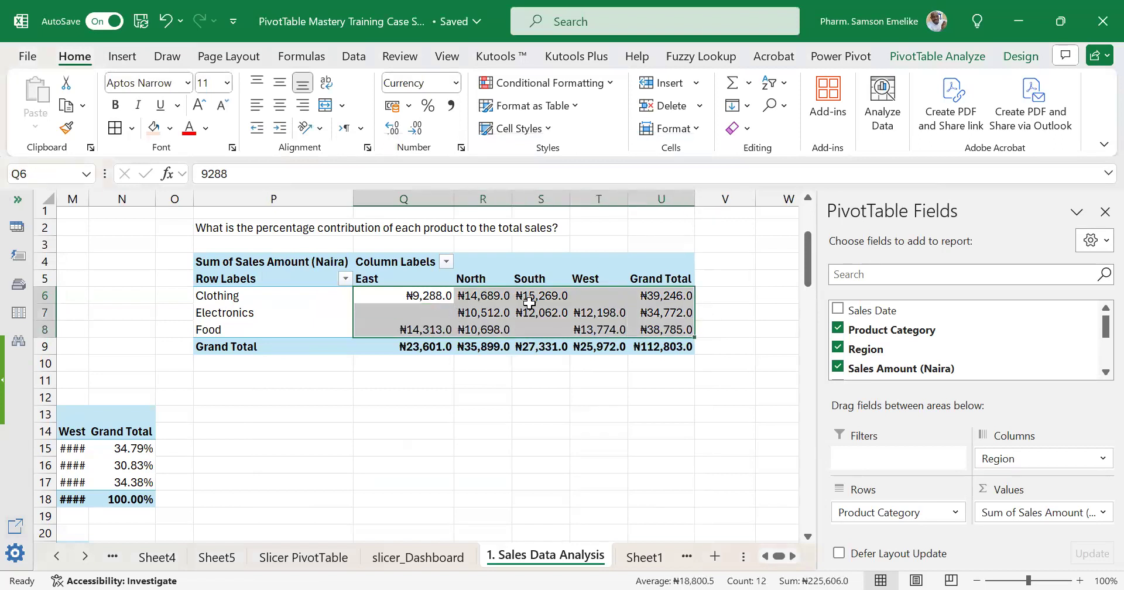
mouse_move(531, 302)
click(572, 315)
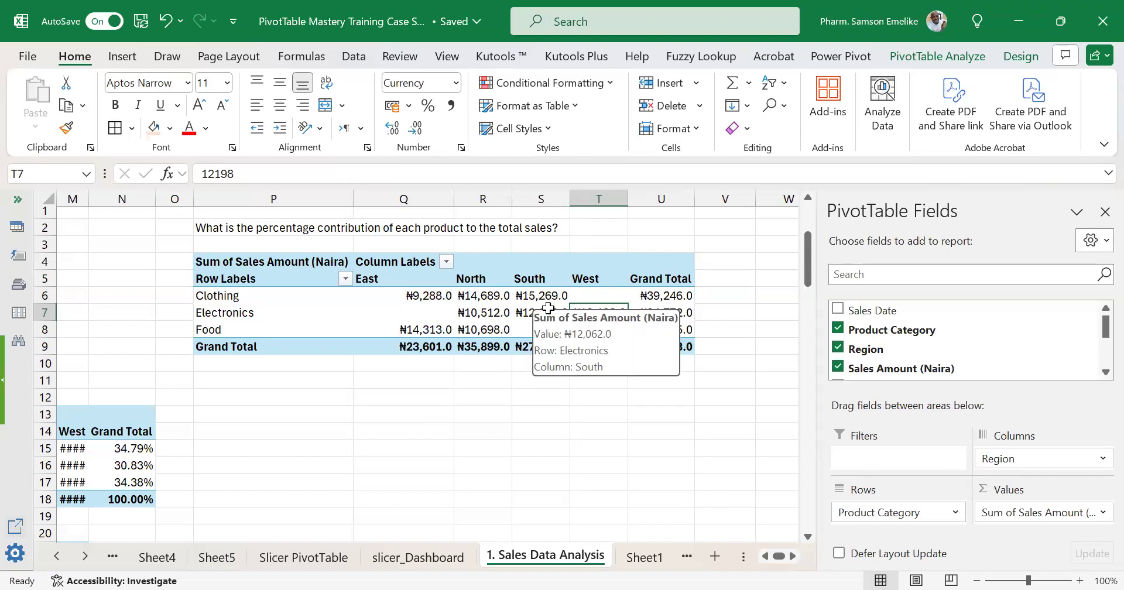
mouse_move(558, 322)
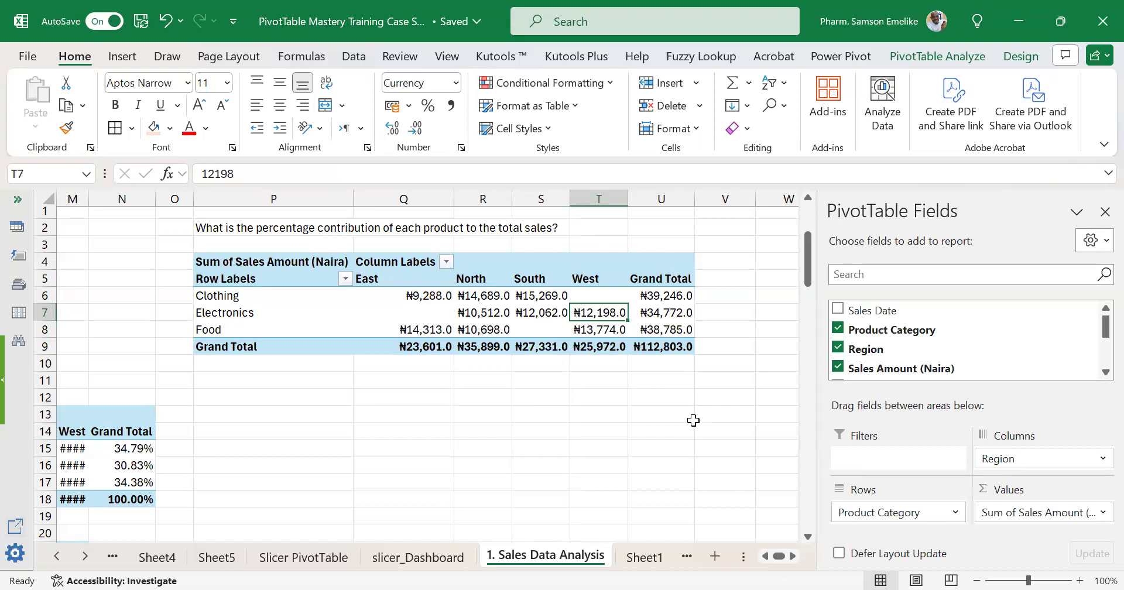
click(395, 261)
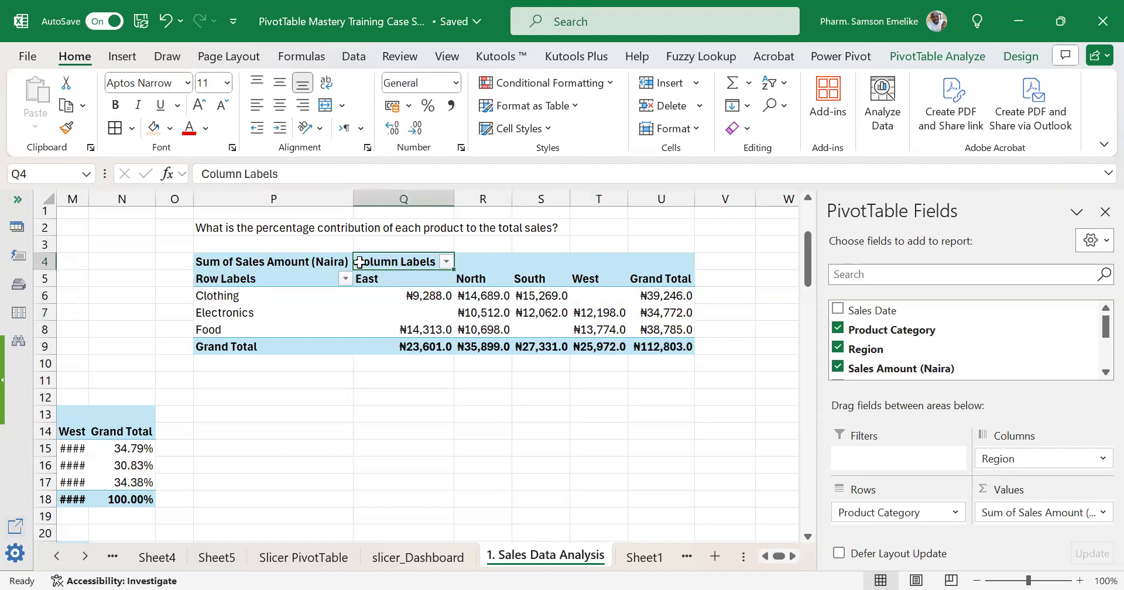
click(319, 263)
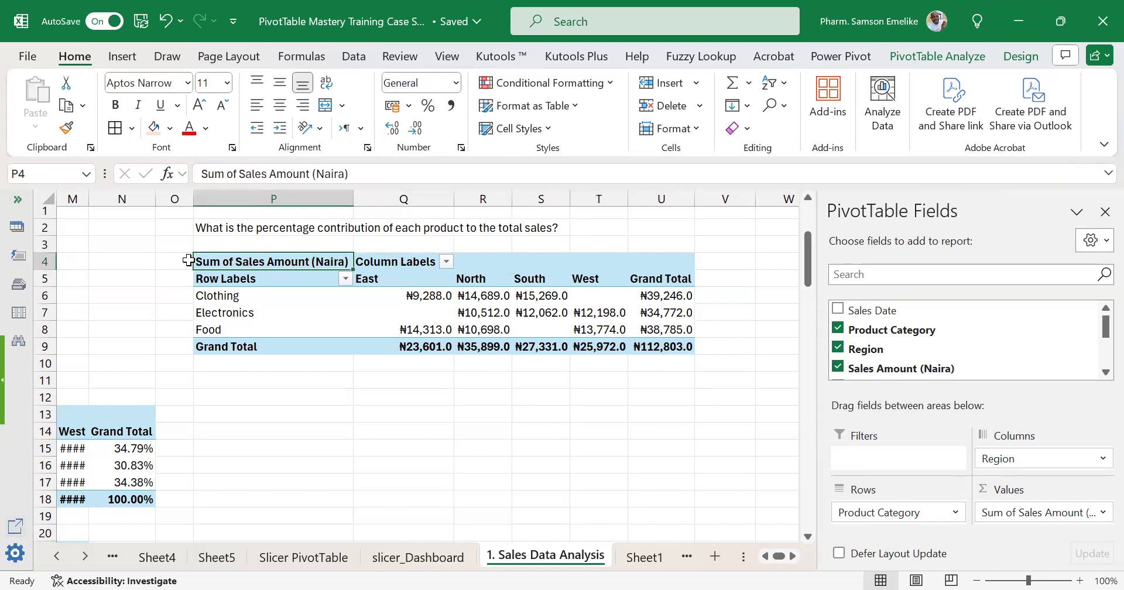
click(36, 264)
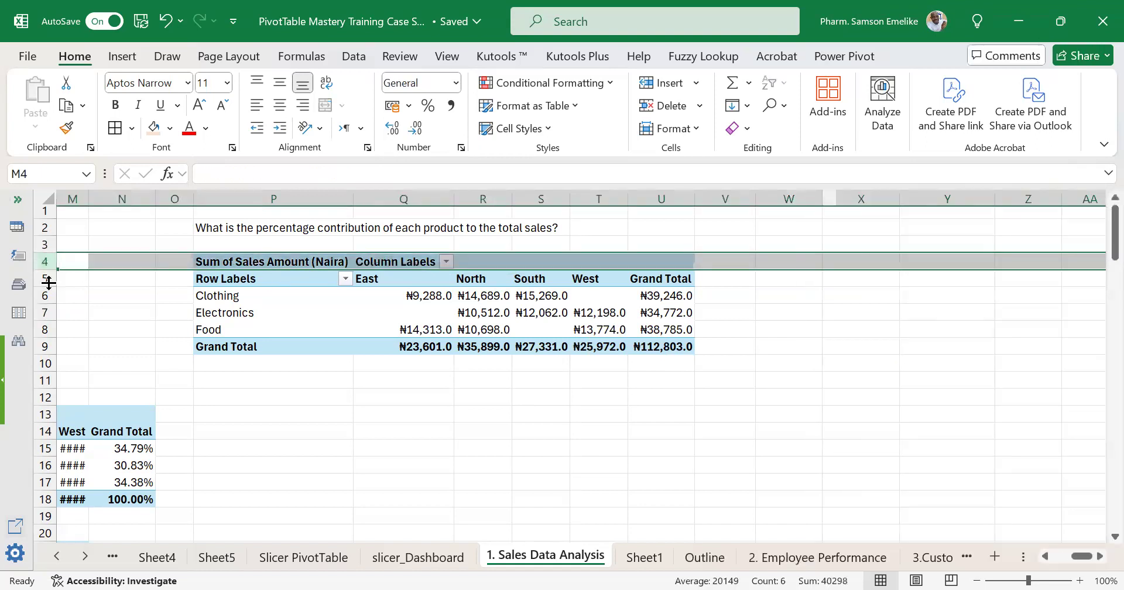
click(41, 279)
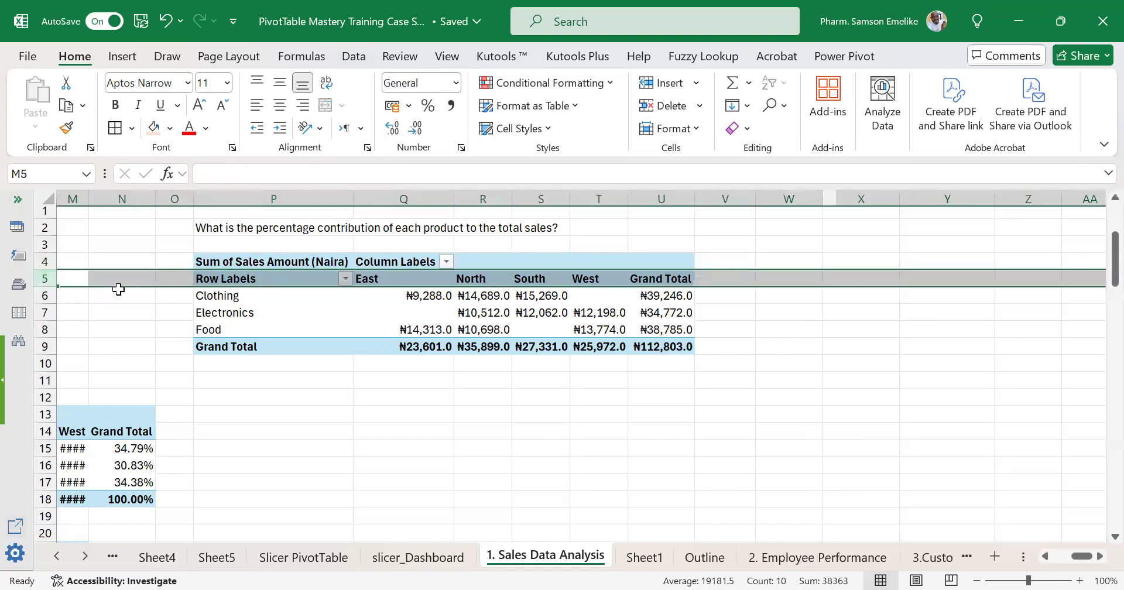
Rename the PivotTable's Row Labels header in cell P5 as Product.
click(259, 279)
text(Product)
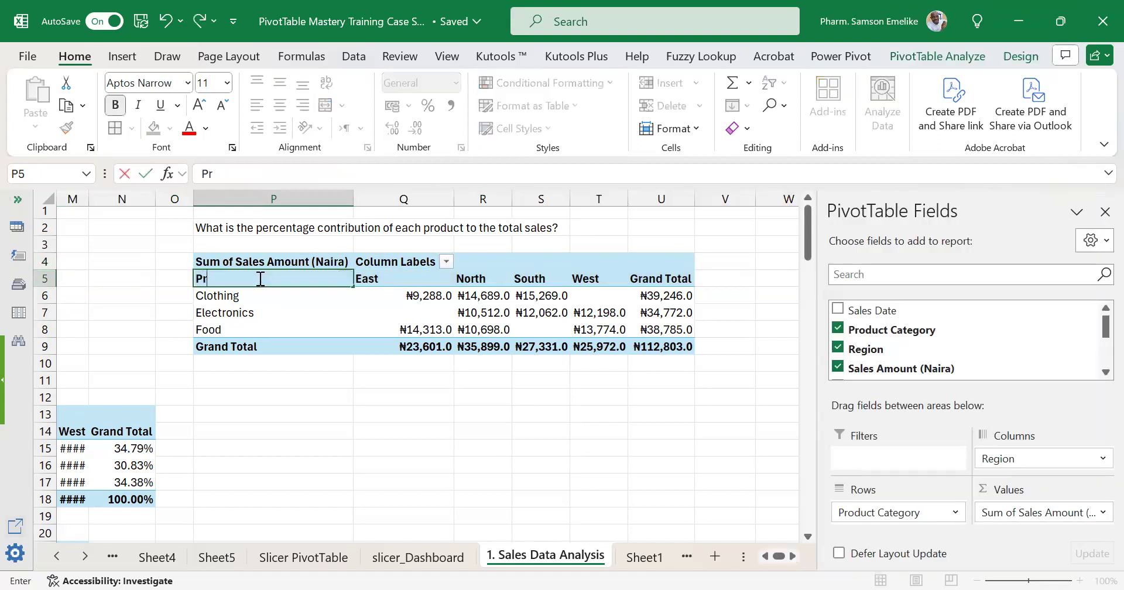
key(Return)
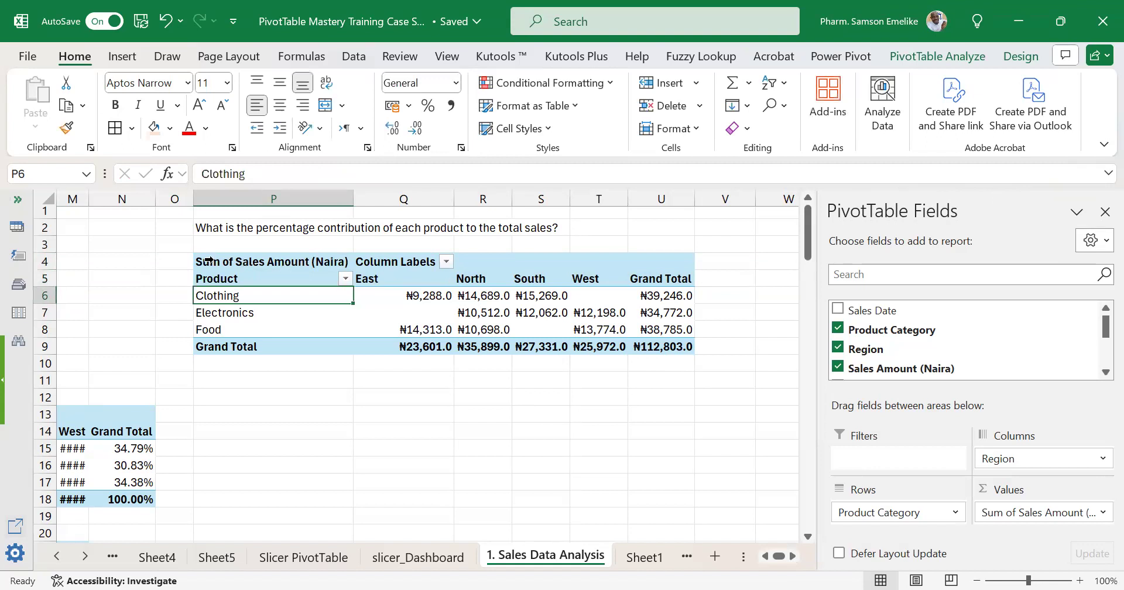
Hide row 4, which holds the value field name and the Column Labels header of the PivotTable.
click(42, 263)
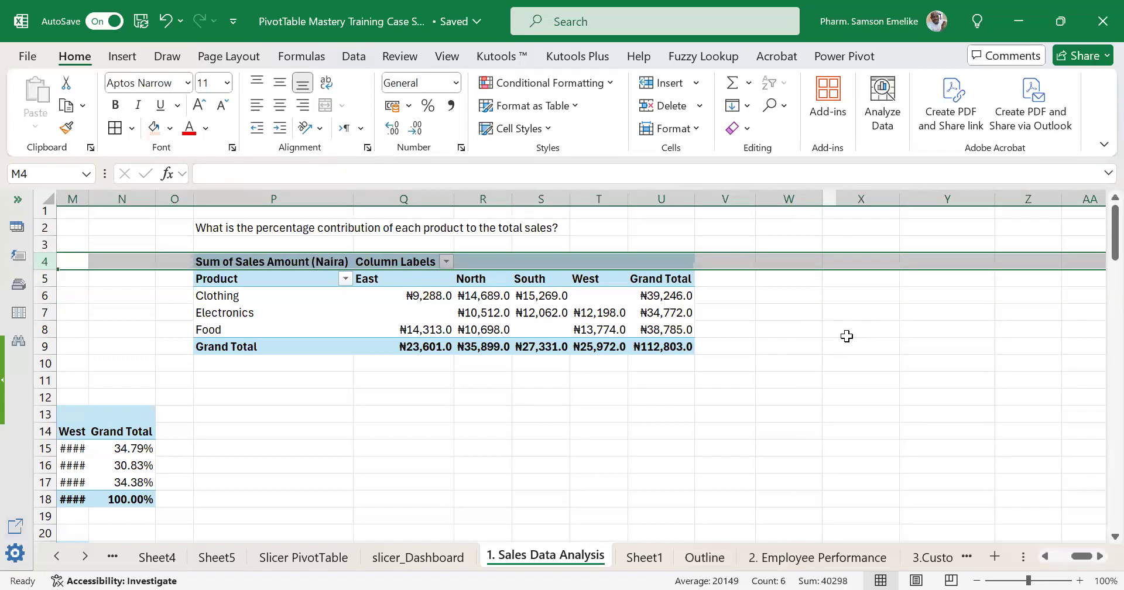
drag(46, 273, 43, 248)
click(550, 383)
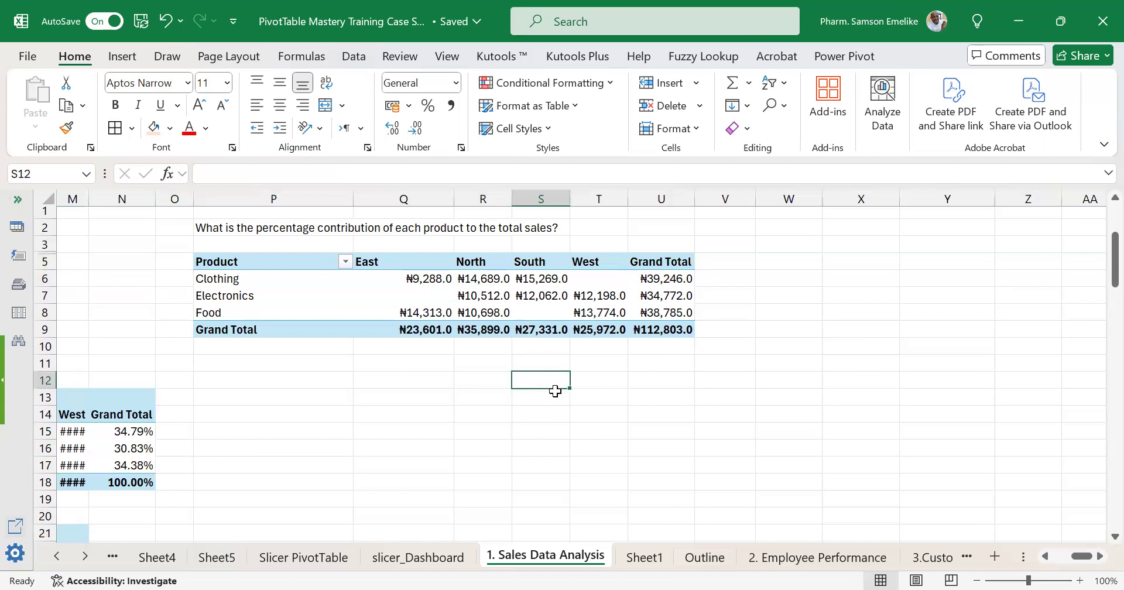
drag(253, 246, 673, 329)
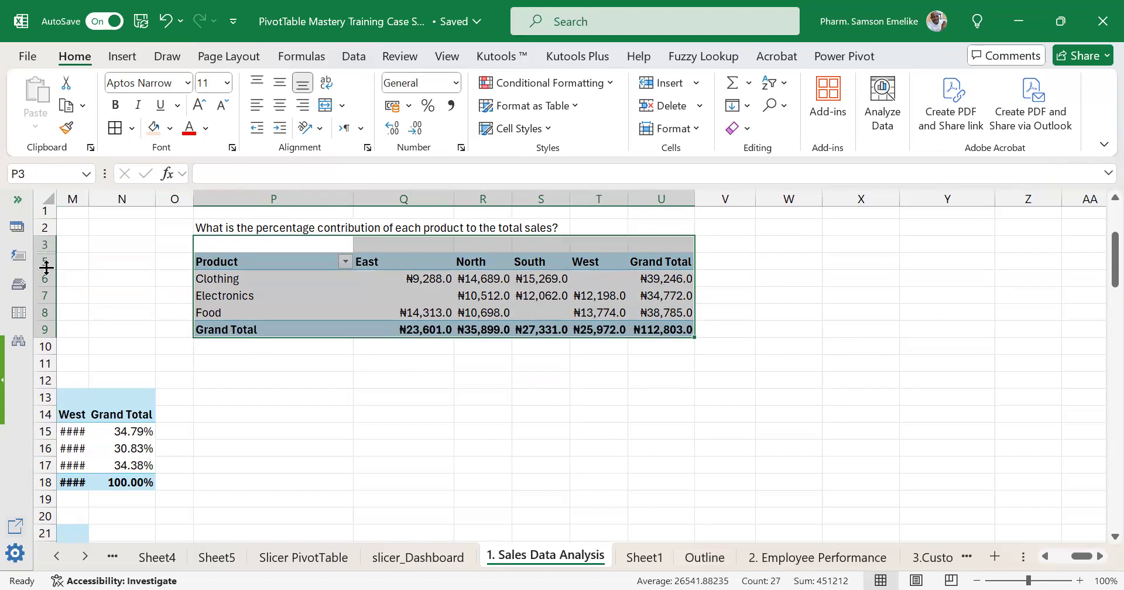
click(521, 412)
drag(218, 230, 669, 330)
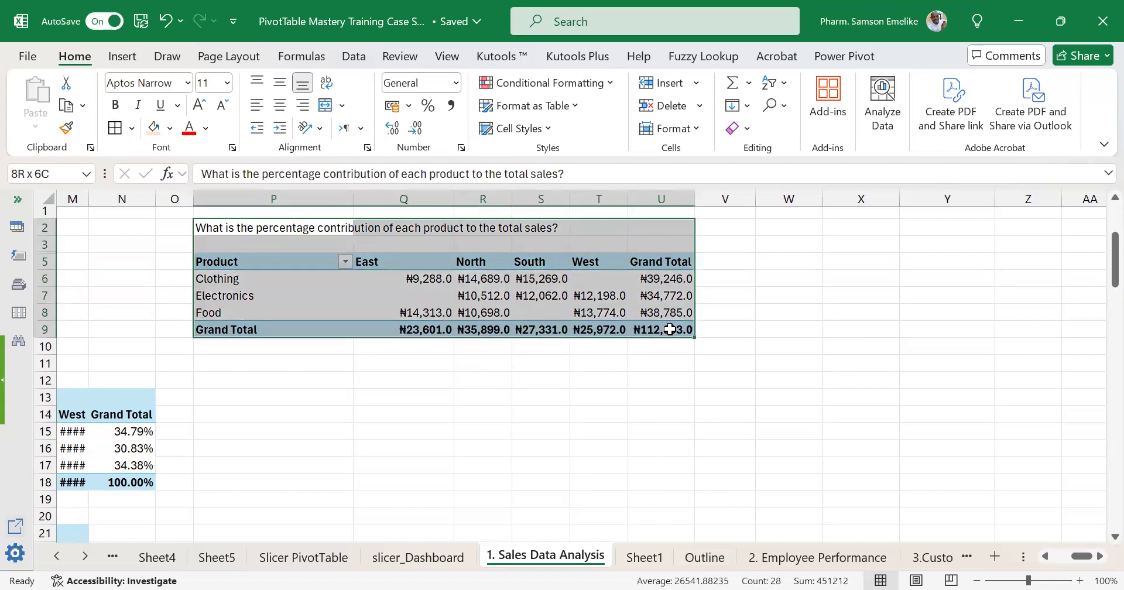
click(715, 365)
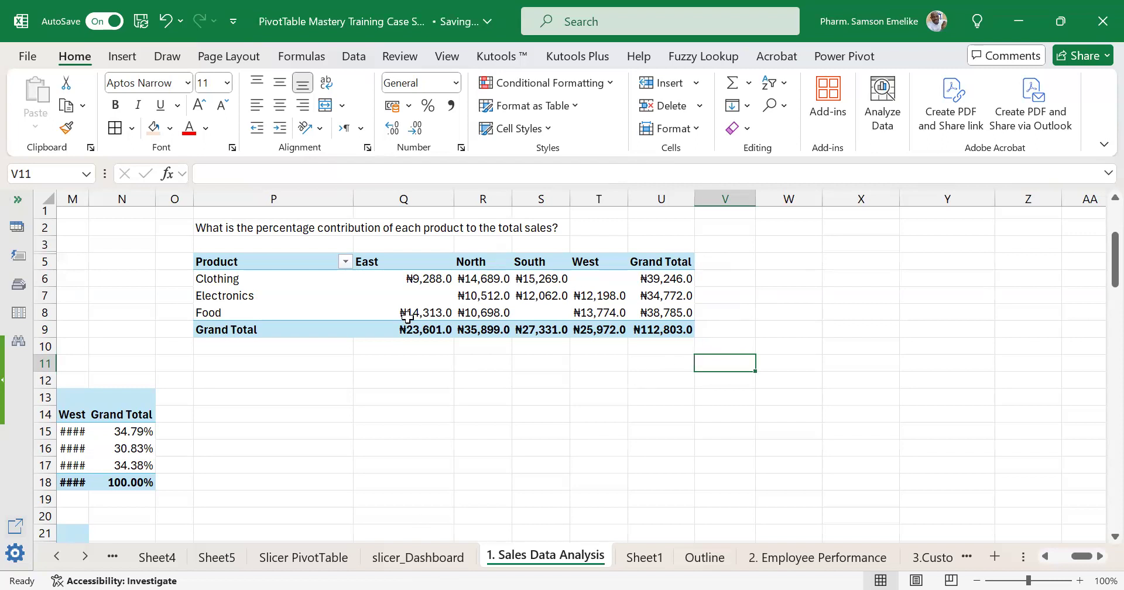
Narrow column P so the product names of the PivotTable take up less width.
double_click(351, 201)
drag(567, 197, 316, 248)
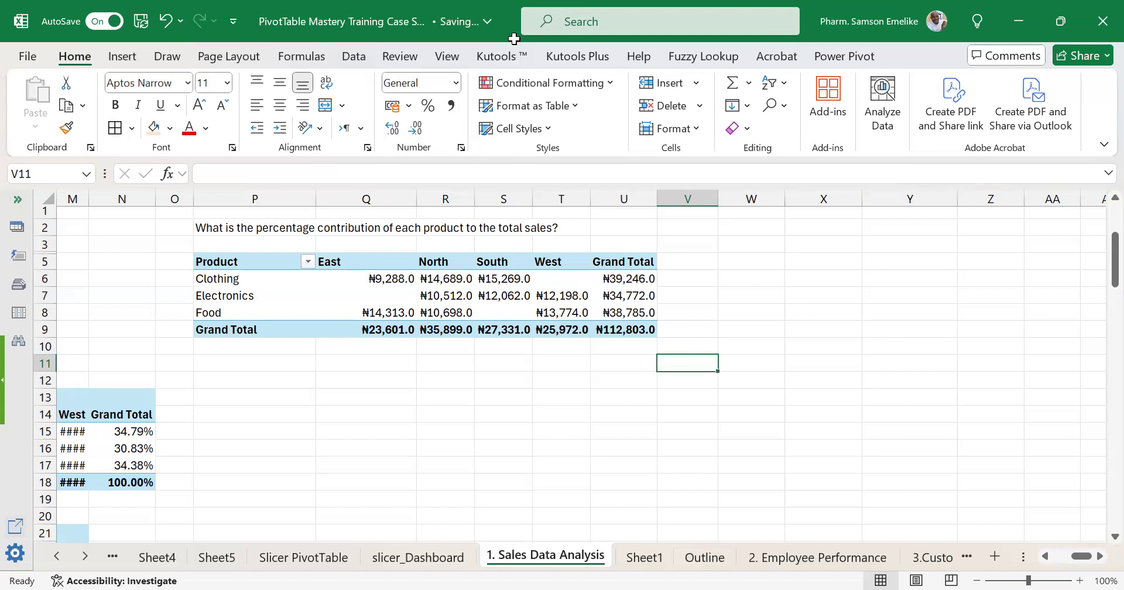
key(alt+Tab)
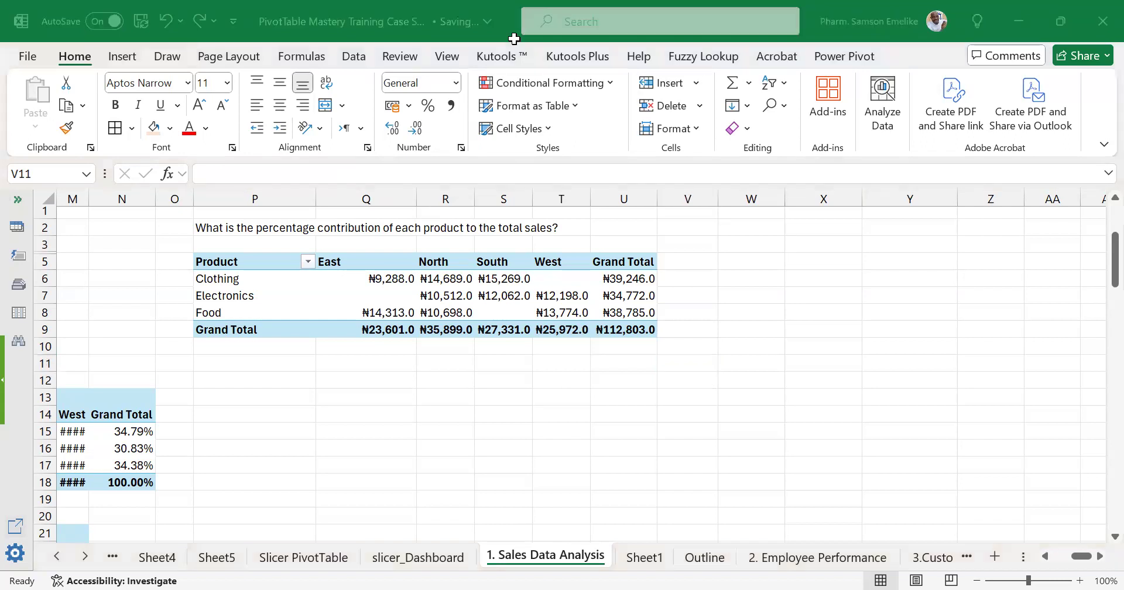